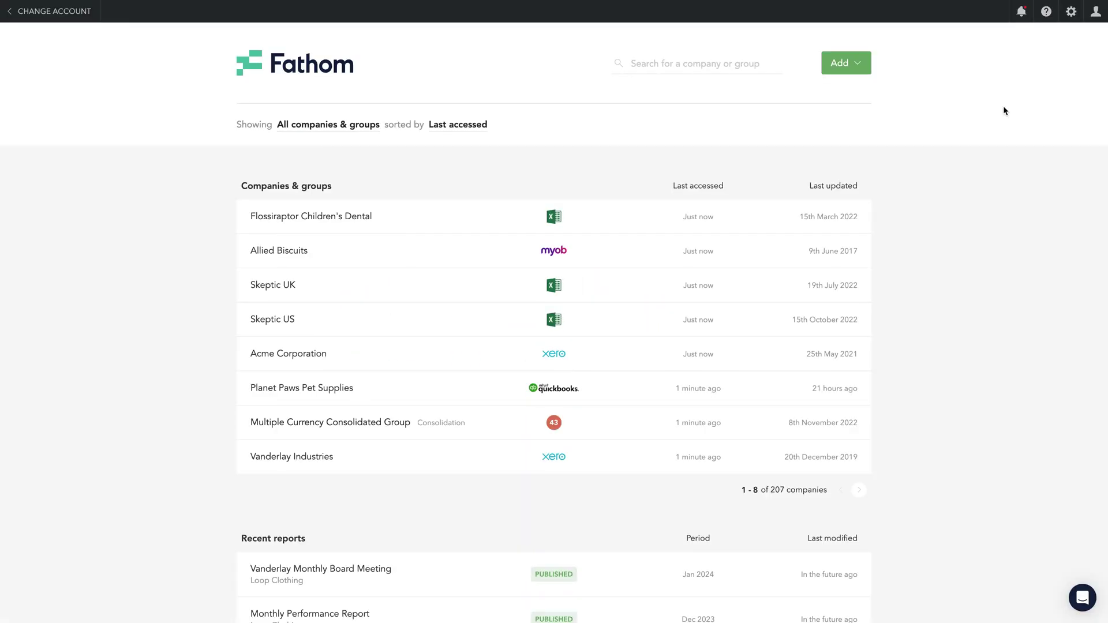
Show the profitability chart for All time with empty periods trimmed and a legend.
mouse_move(751, 318)
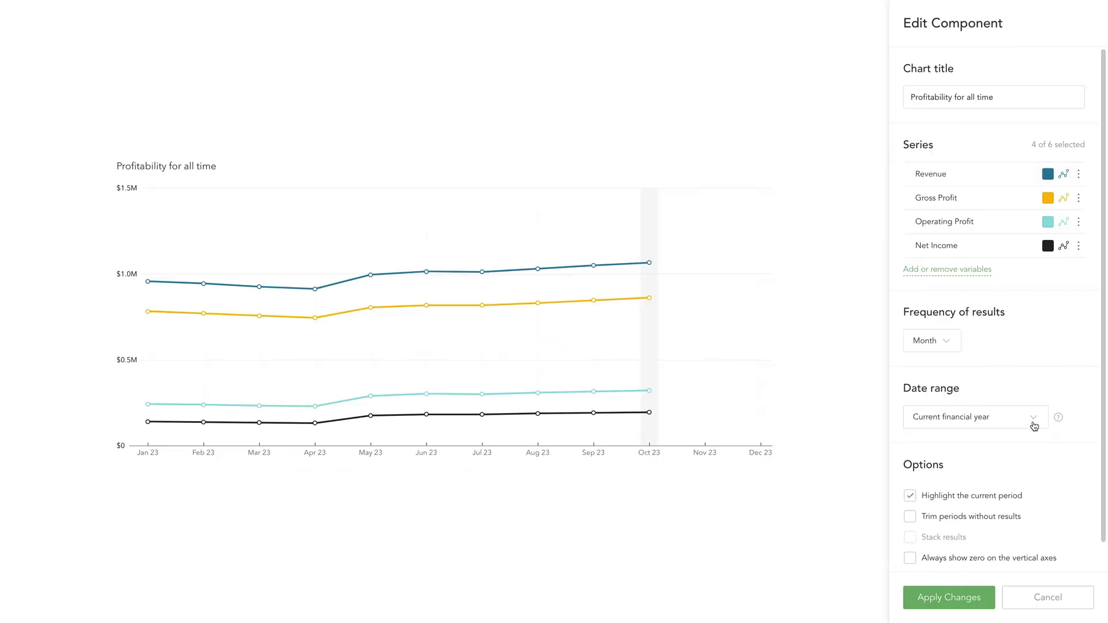
left_click(975, 416)
left_click(963, 484)
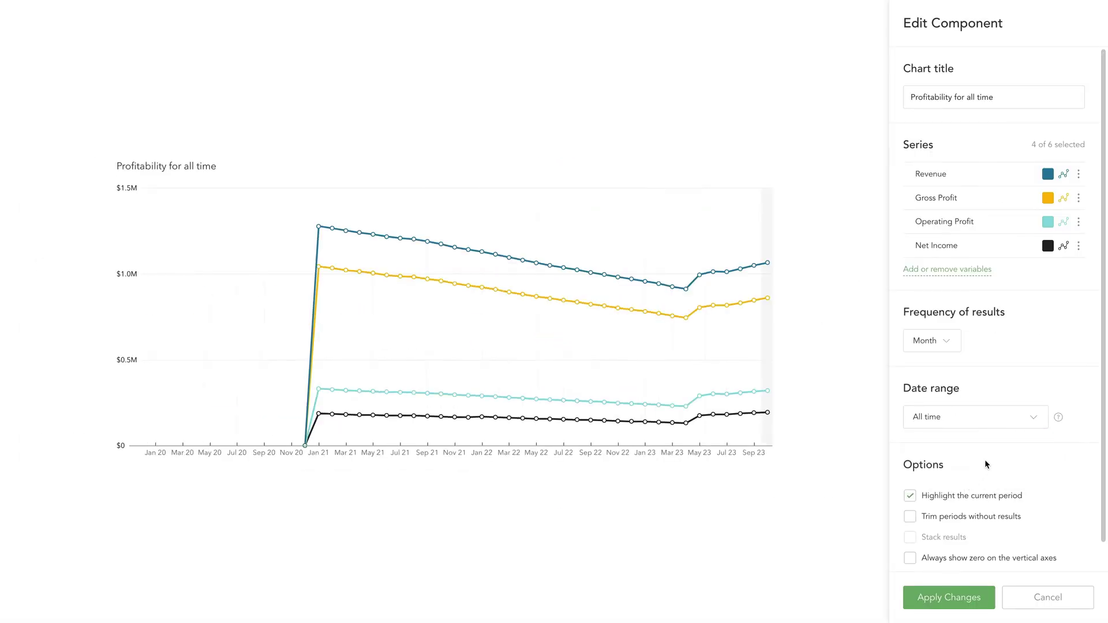
left_click(910, 517)
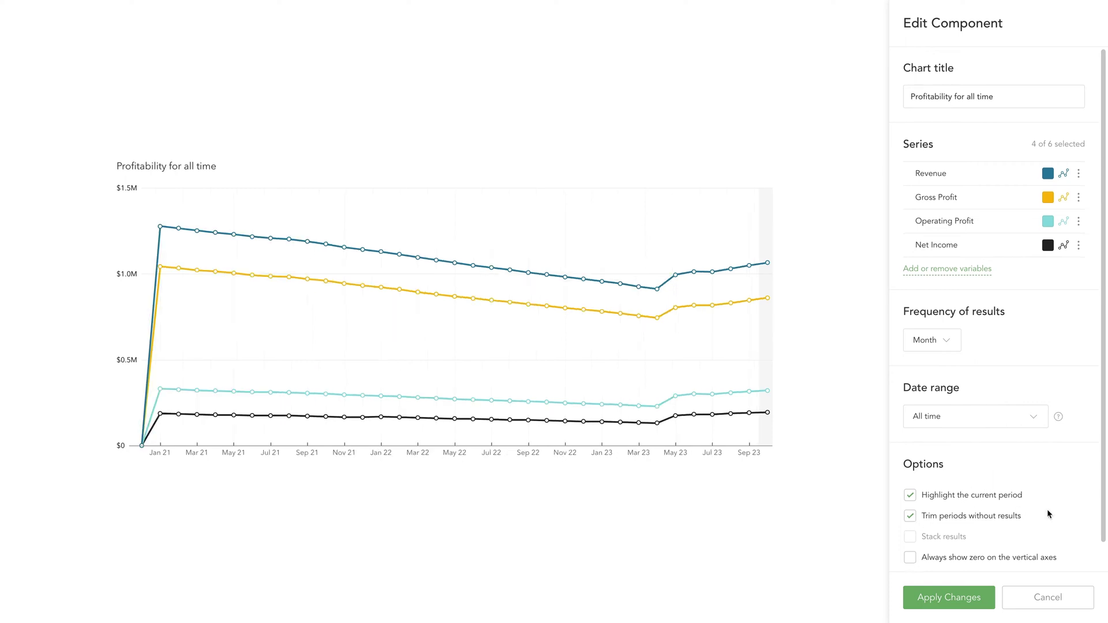
scroll(1048, 513, "down", 1)
left_click(910, 551)
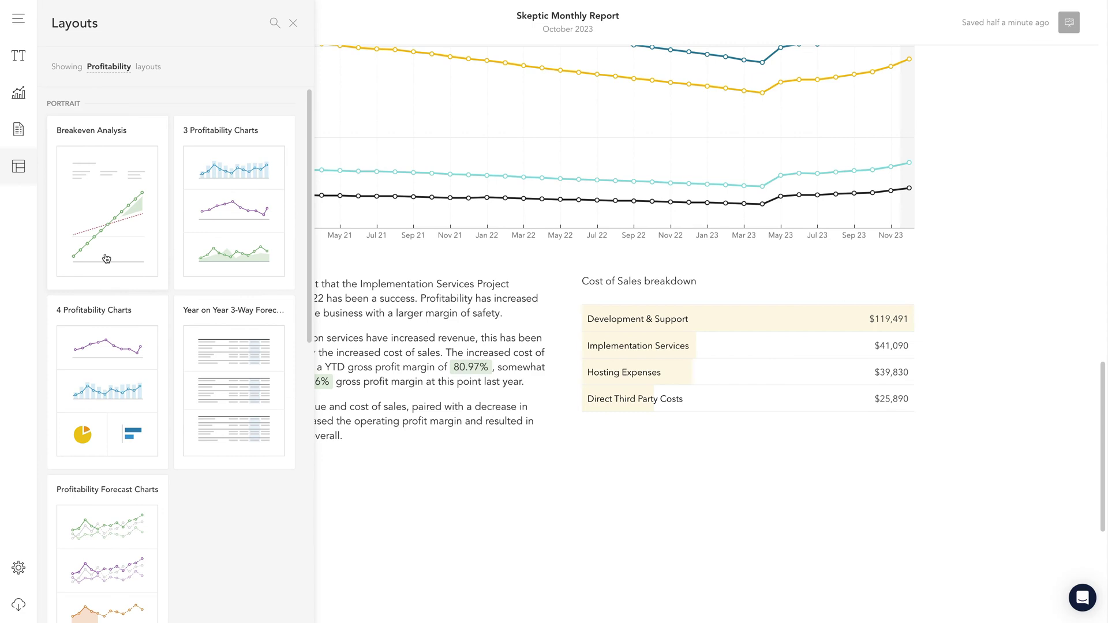
Add a Breakeven Analysis section citing the Gross Profit Margin YTD figure, 81.08%.
left_click_drag(106, 258, 431, 346)
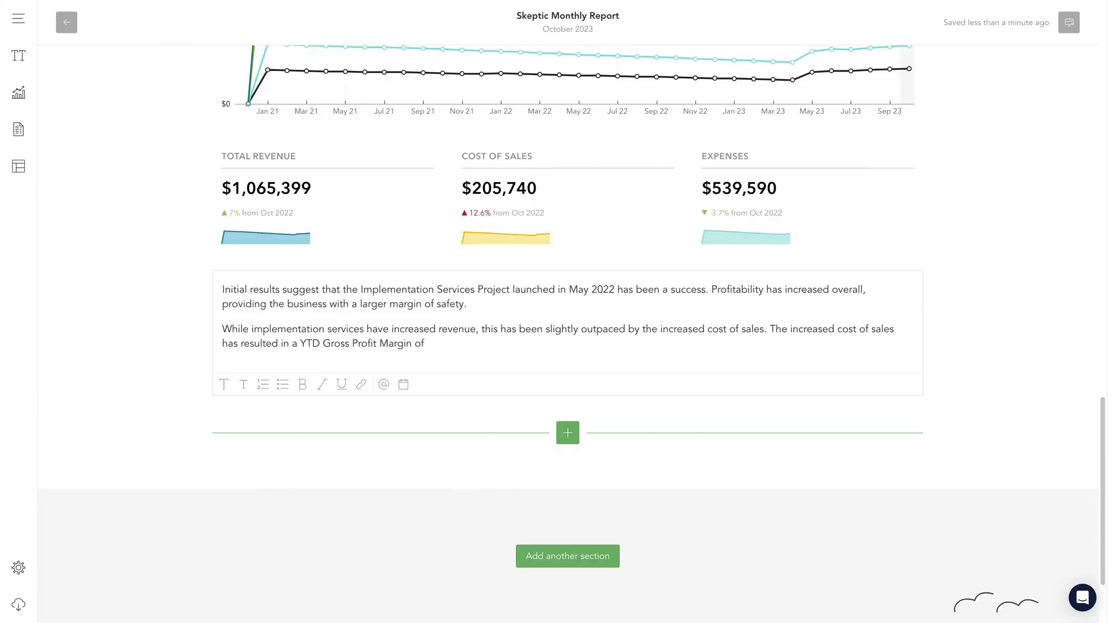
type("@gross")
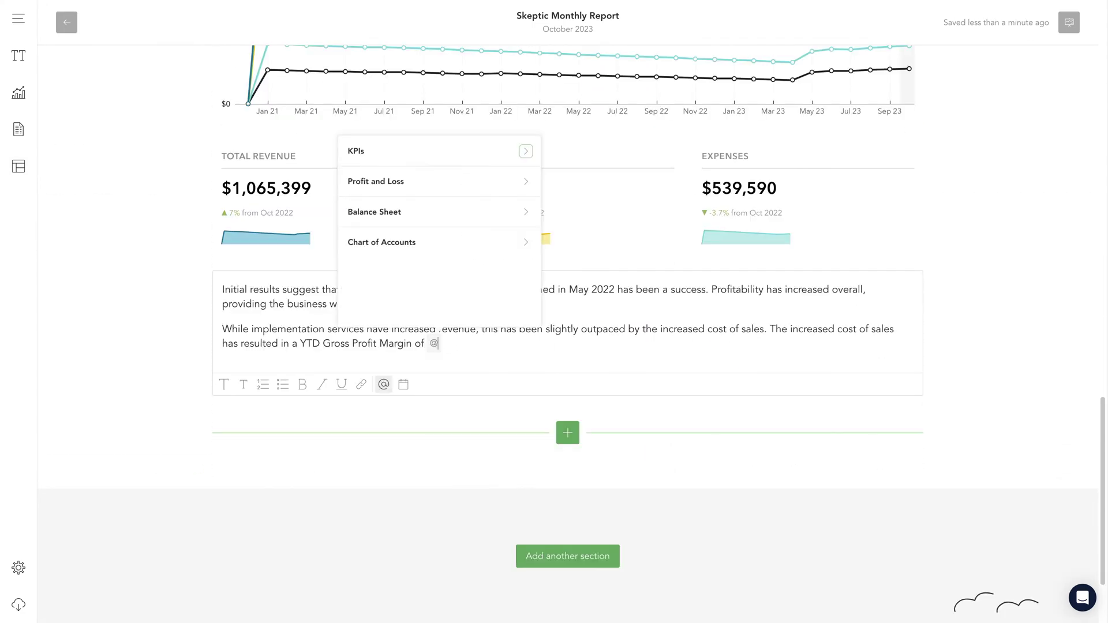
left_click(407, 215)
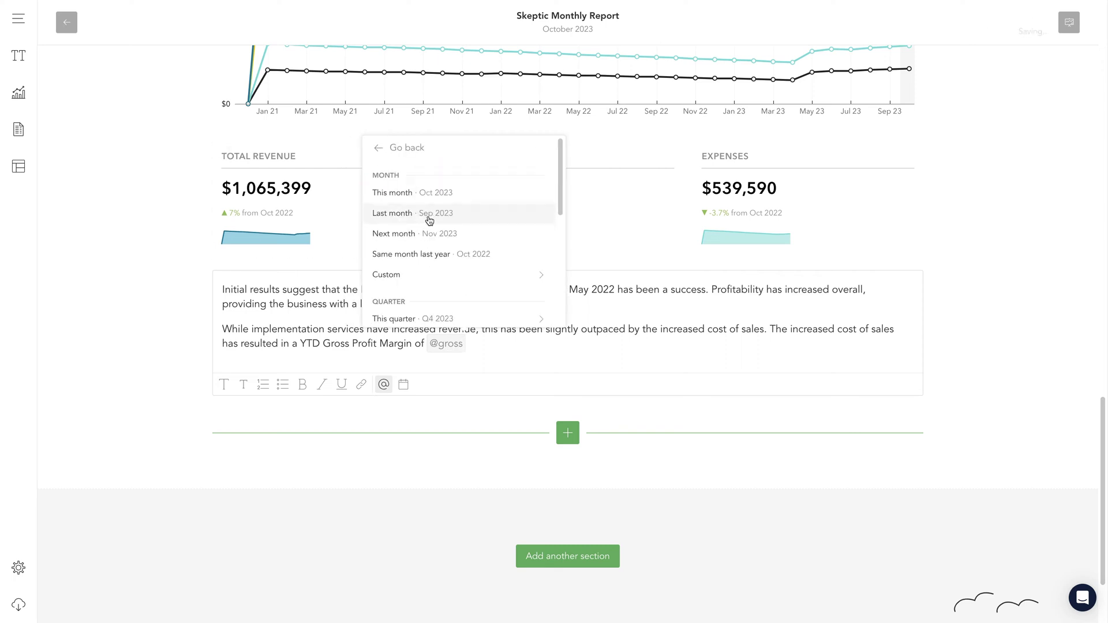
scroll(440, 237, "down", 3)
left_click(471, 257)
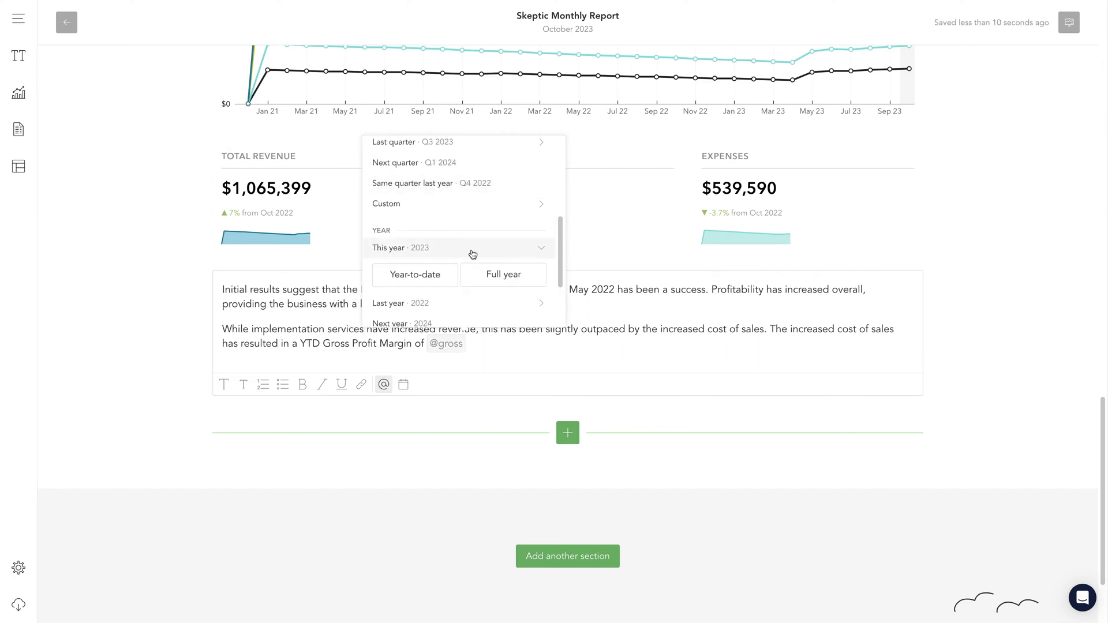
left_click(425, 273)
left_click(430, 171)
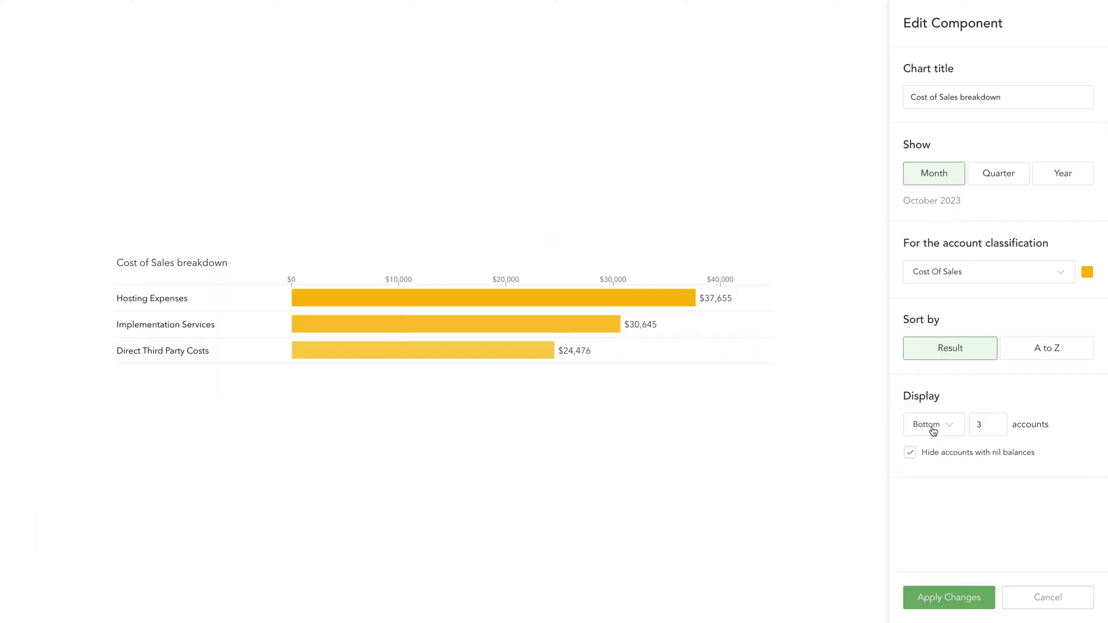
Display all Cost of Sales accounts and extend the P&L table to 6 future months.
left_click(924, 428)
left_click(921, 451)
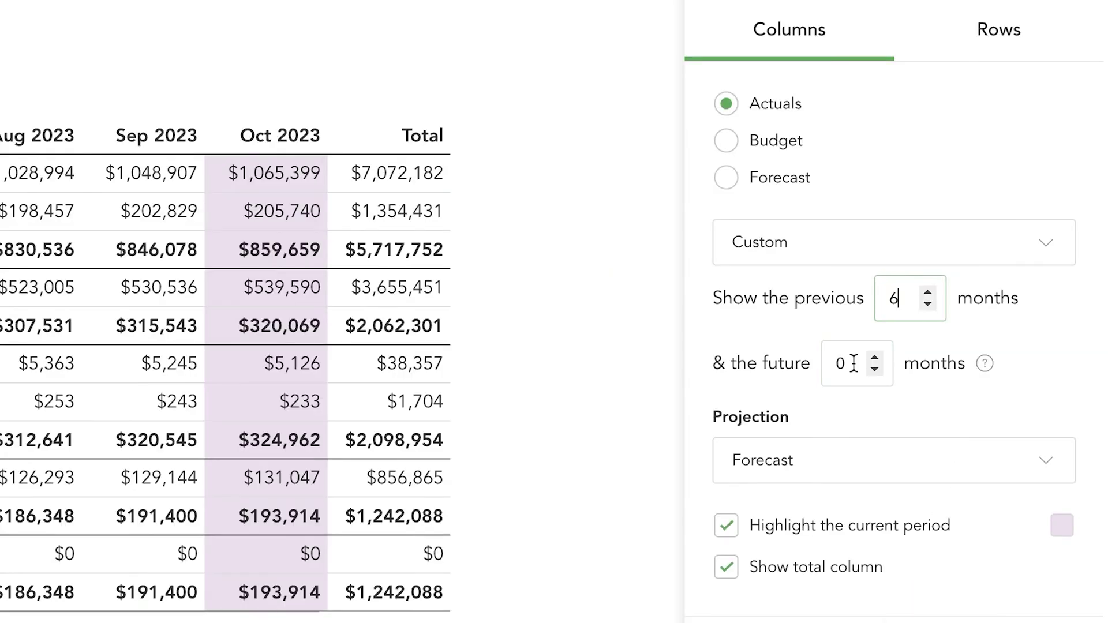
left_click(853, 363)
key("BackSpace")
type("6")
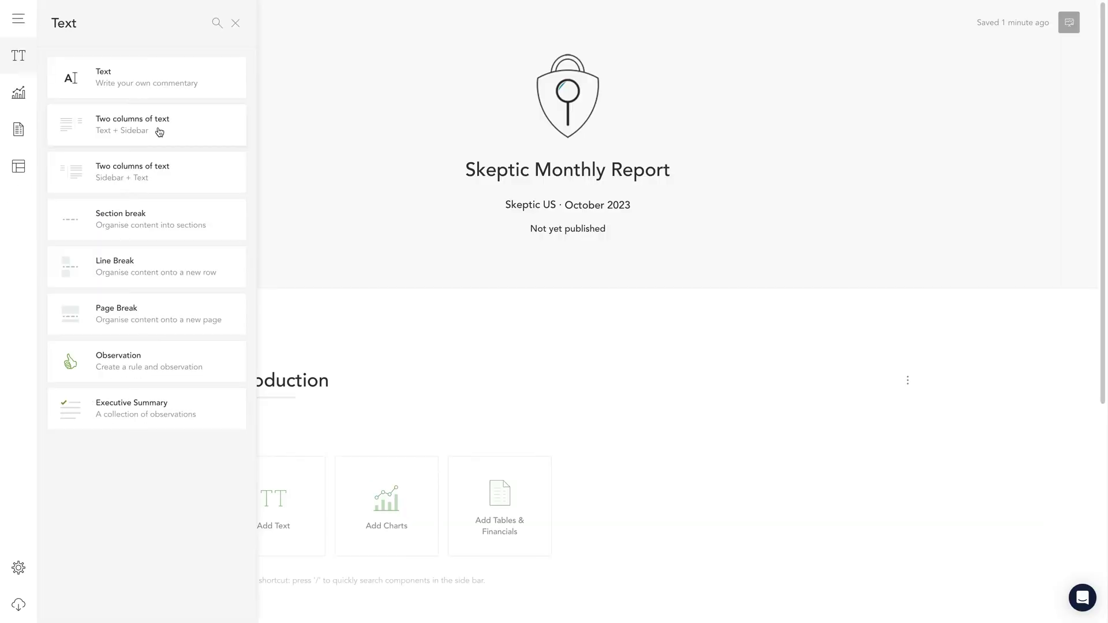
Add a two-column text block and move the Expenses card beside Cost of Sales.
left_click_drag(159, 130, 486, 465)
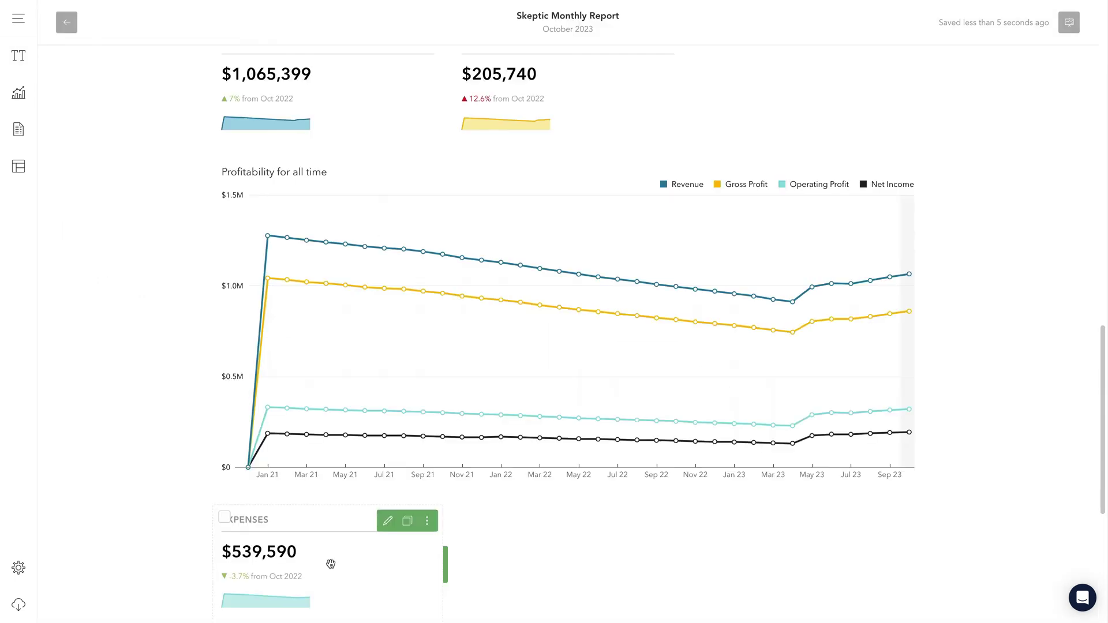
left_click_drag(330, 564, 769, 114)
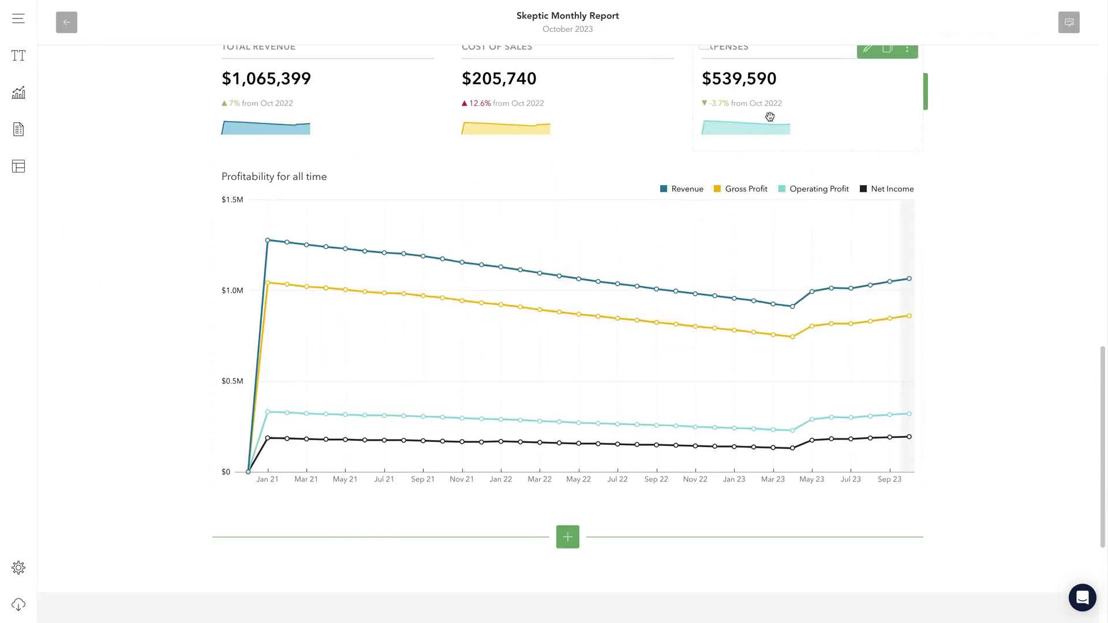
scroll(668, 210, "up", 2)
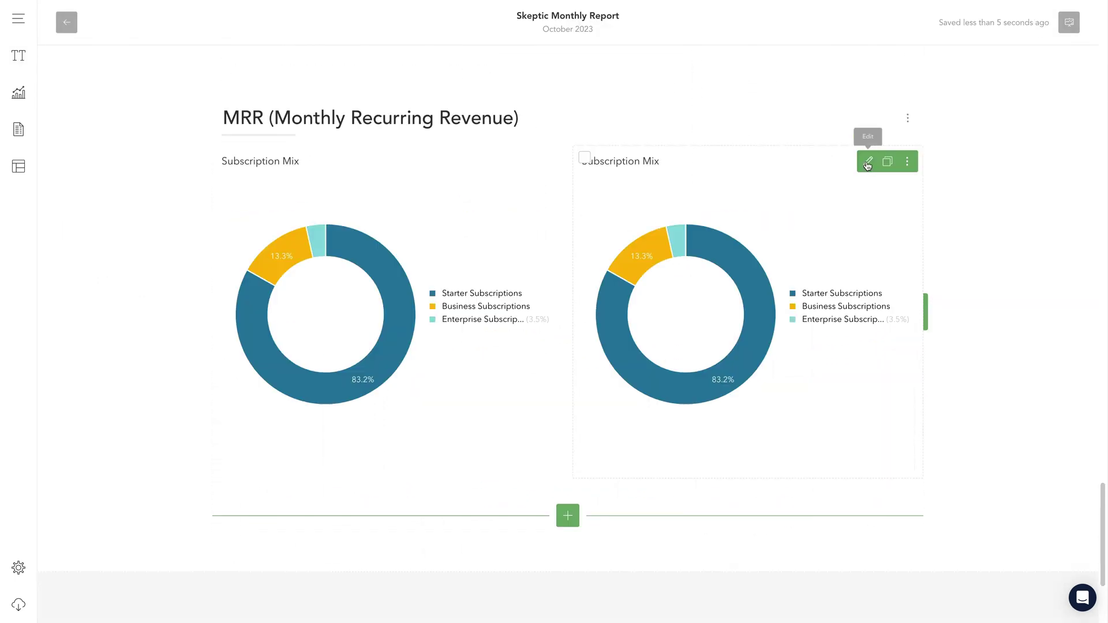
Add Starter MRR, Business MRR and Enterprise MRR to the Subscription Mix donut.
left_click(867, 163)
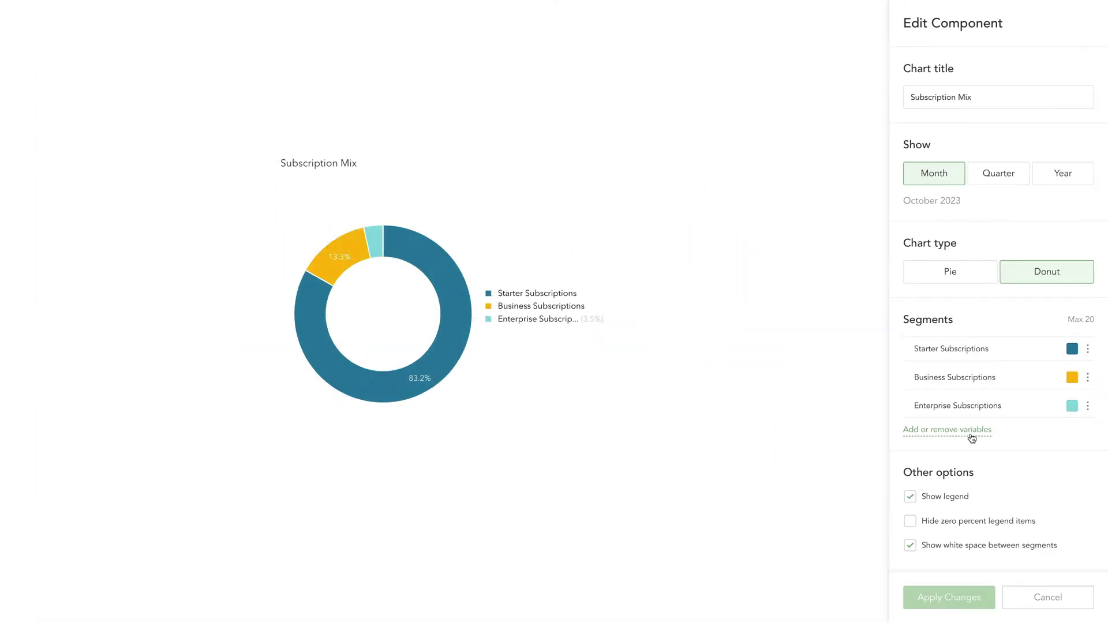
left_click(971, 437)
left_click(1015, 69)
type("MRR")
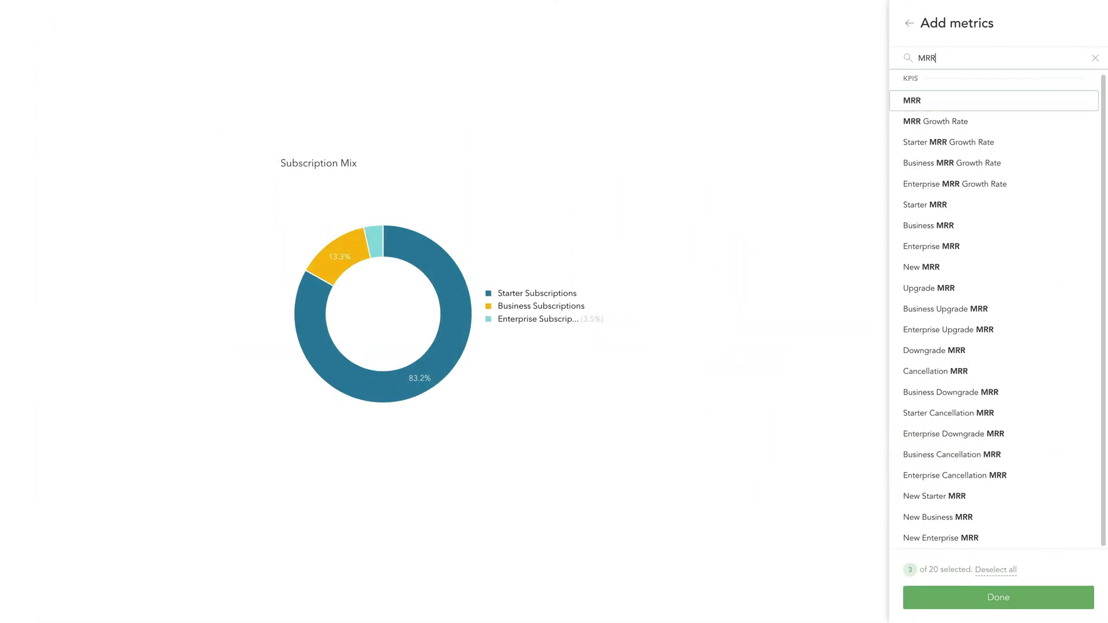
left_click(982, 205)
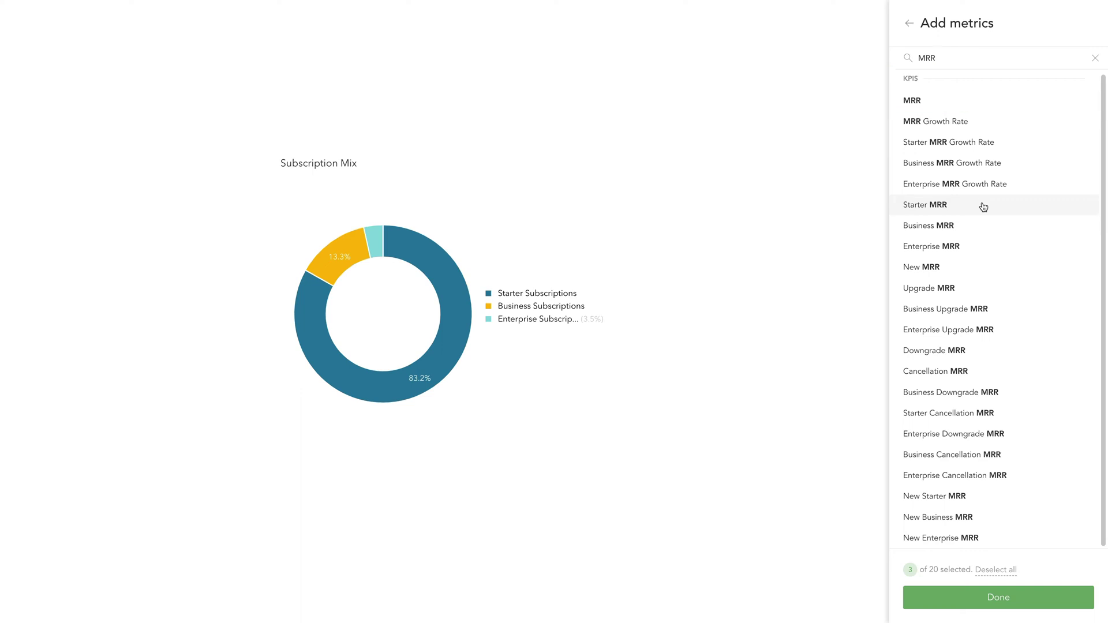
left_click(982, 226)
left_click(984, 248)
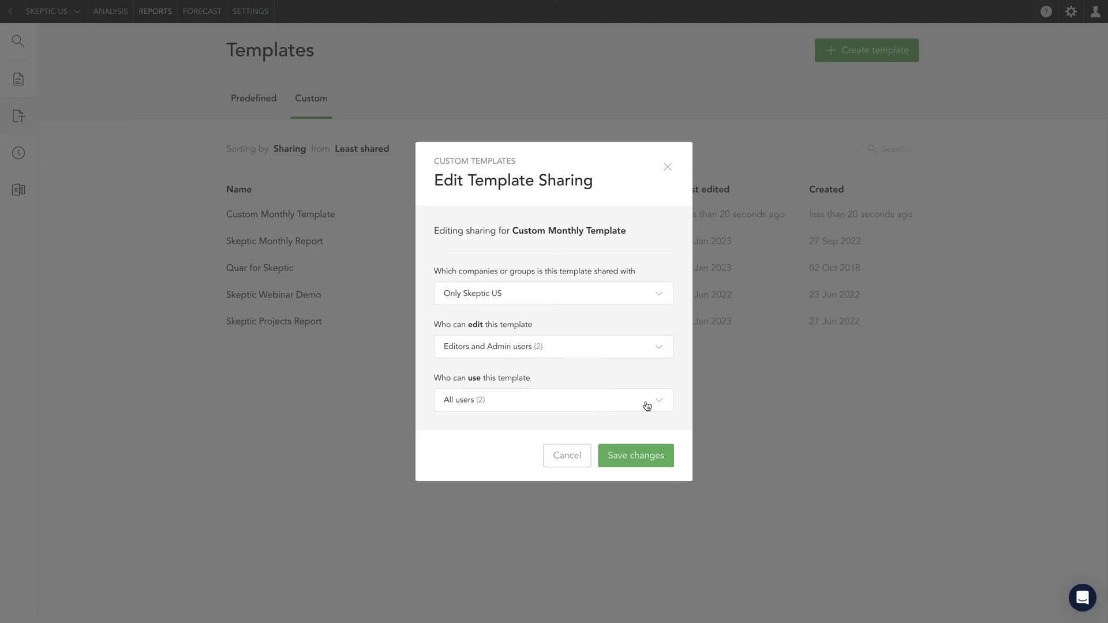
left_click(646, 404)
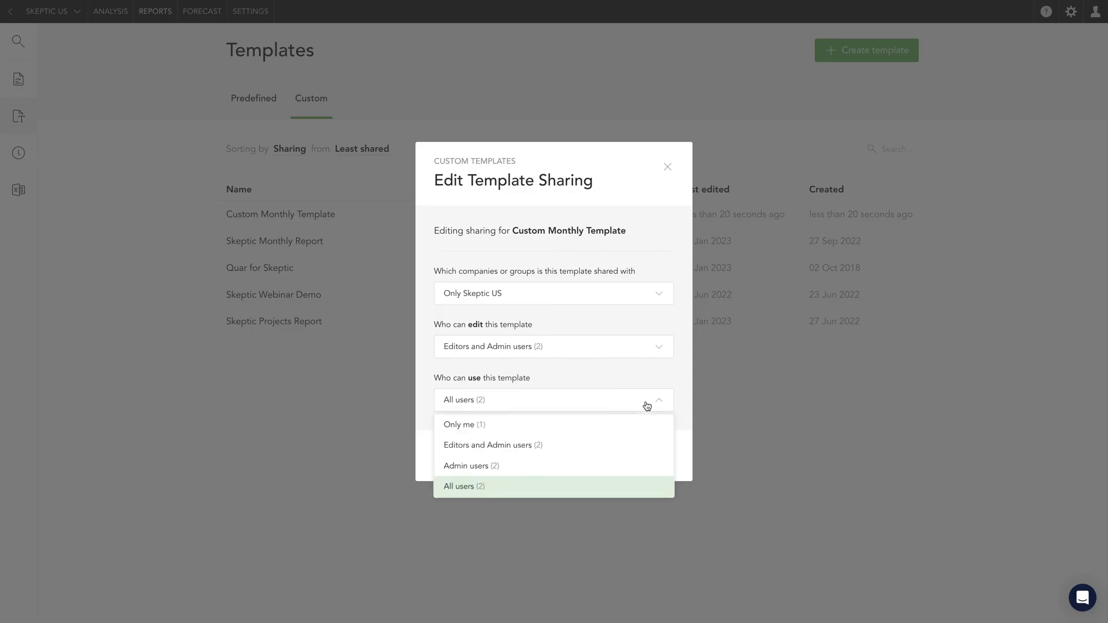
Share the template with any companies in Benchmark Group, keeping use open to all users.
left_click(647, 405)
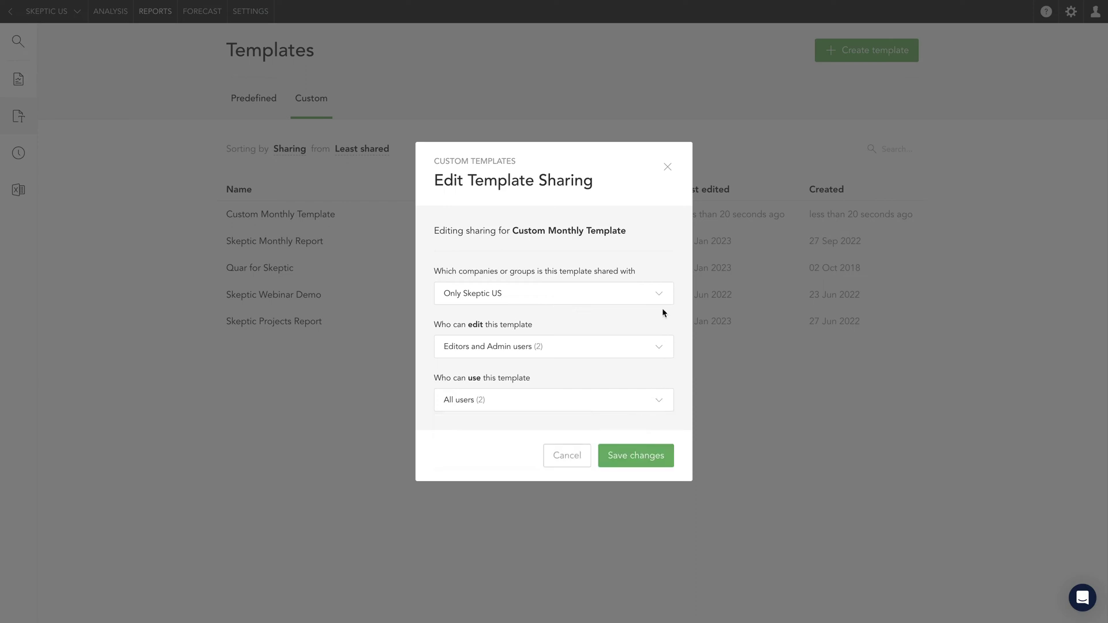
left_click(653, 299)
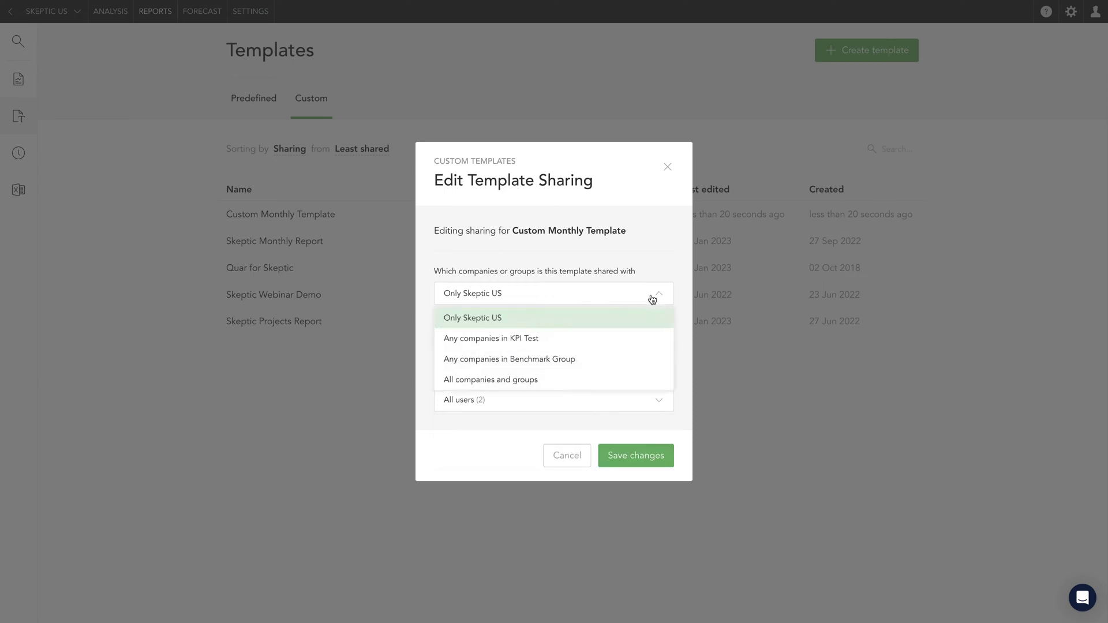
left_click(617, 362)
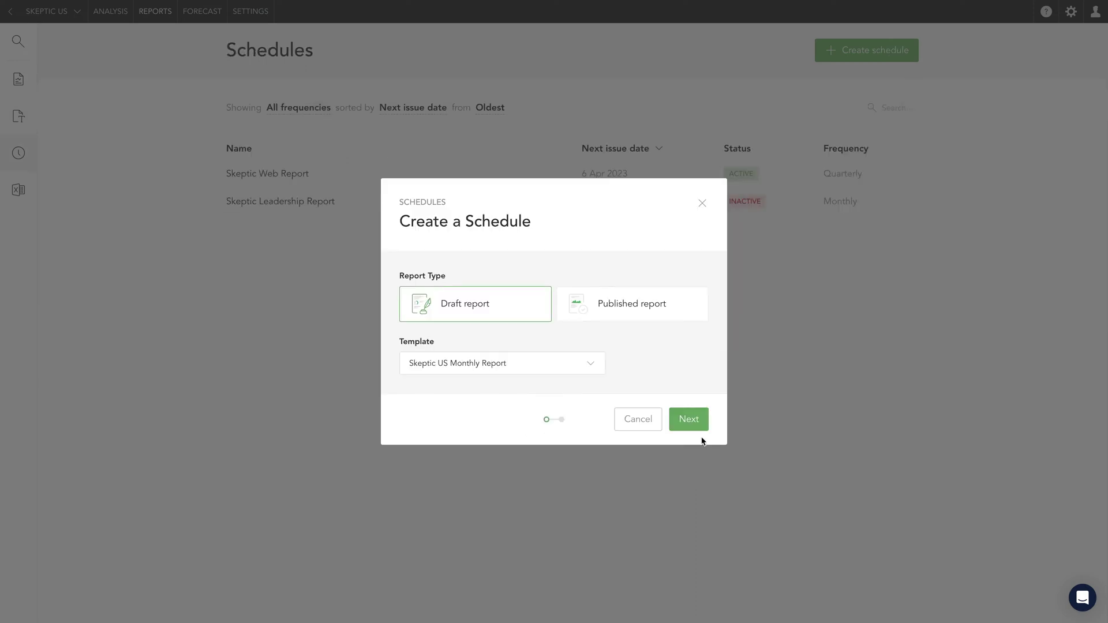
Set the draft-report schedule to yearly and add a This month vs last month (%) column.
left_click(689, 419)
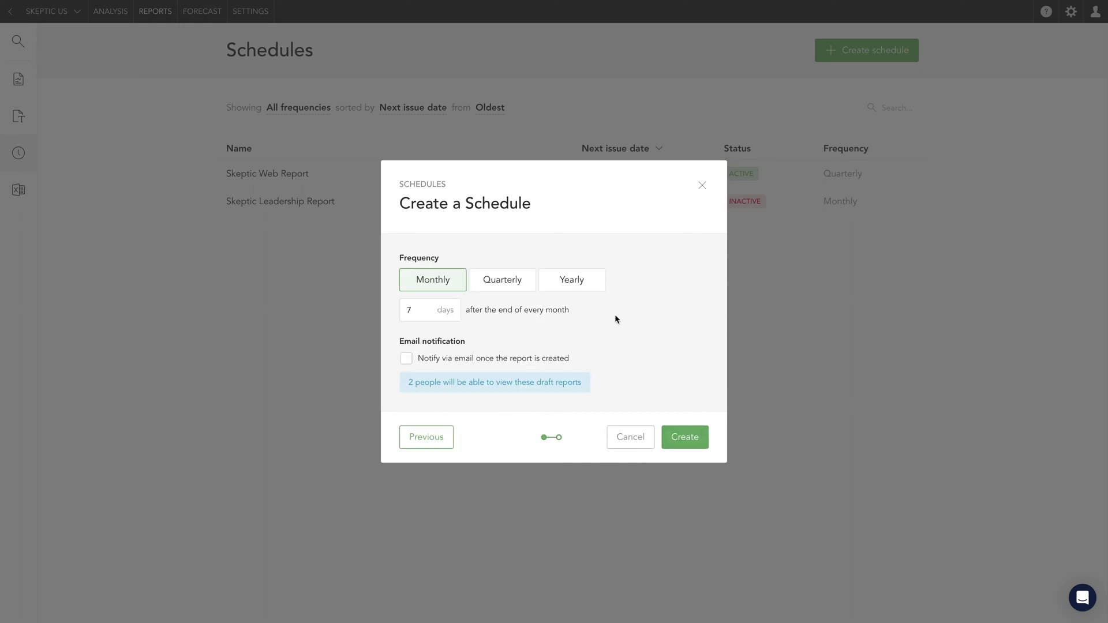
left_click(504, 286)
left_click(553, 287)
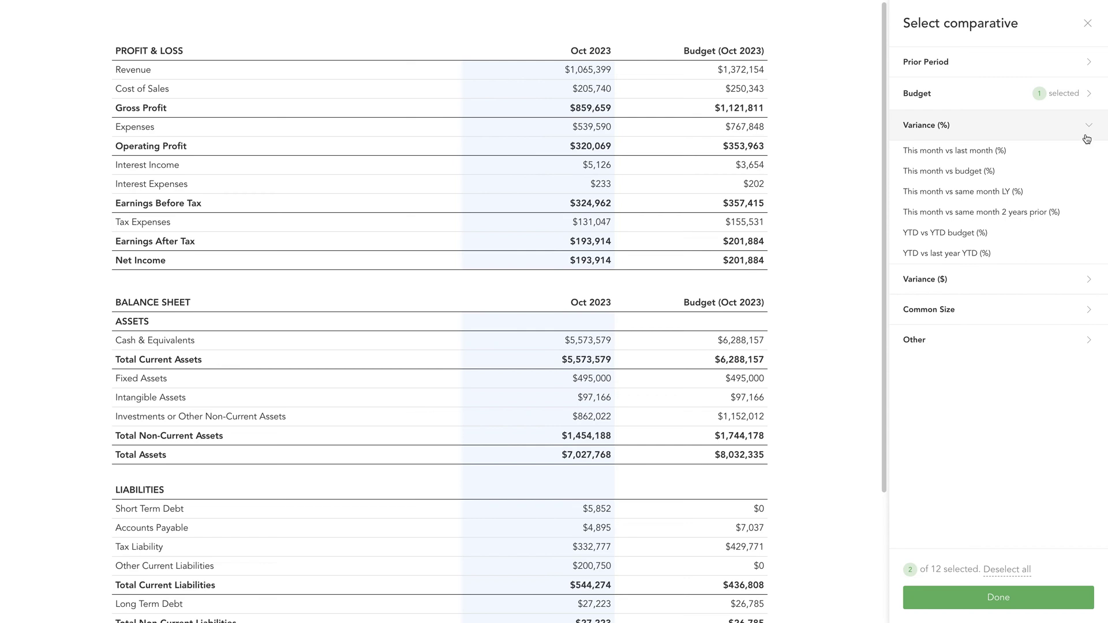
left_click(1083, 150)
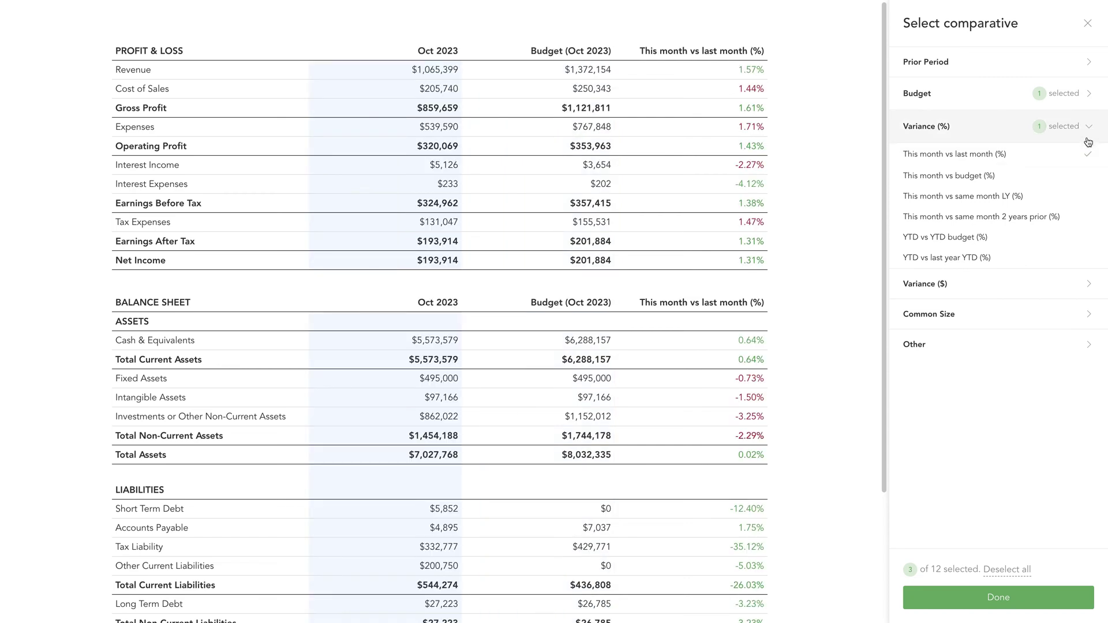
Add the Product Enhancement scenario to the chart and write the second action item on implementation services.
left_click(1089, 132)
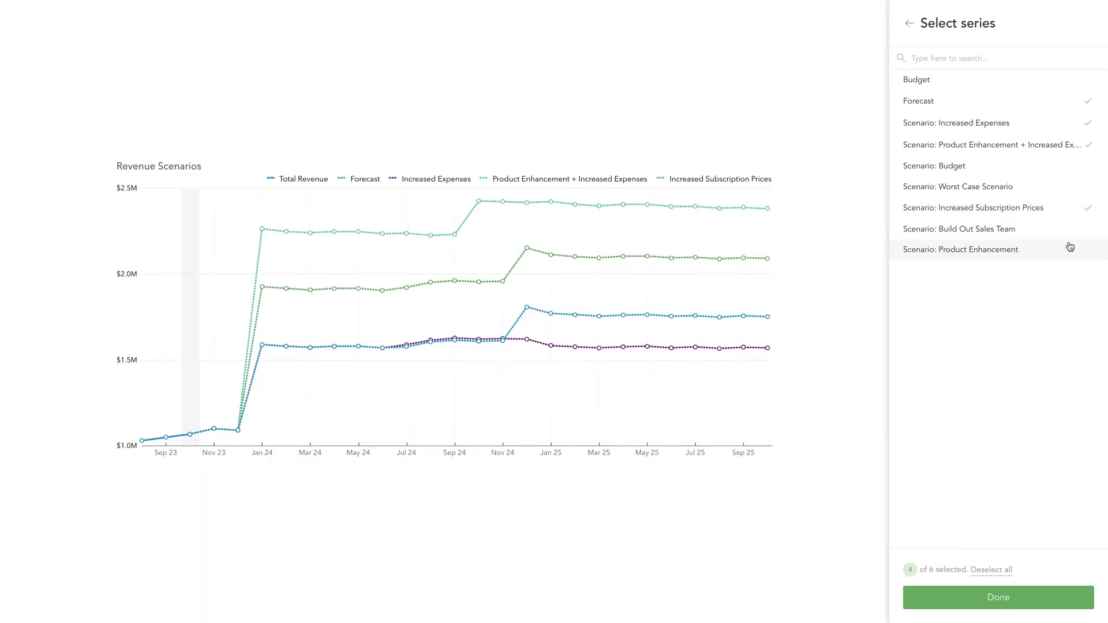
left_click(1064, 253)
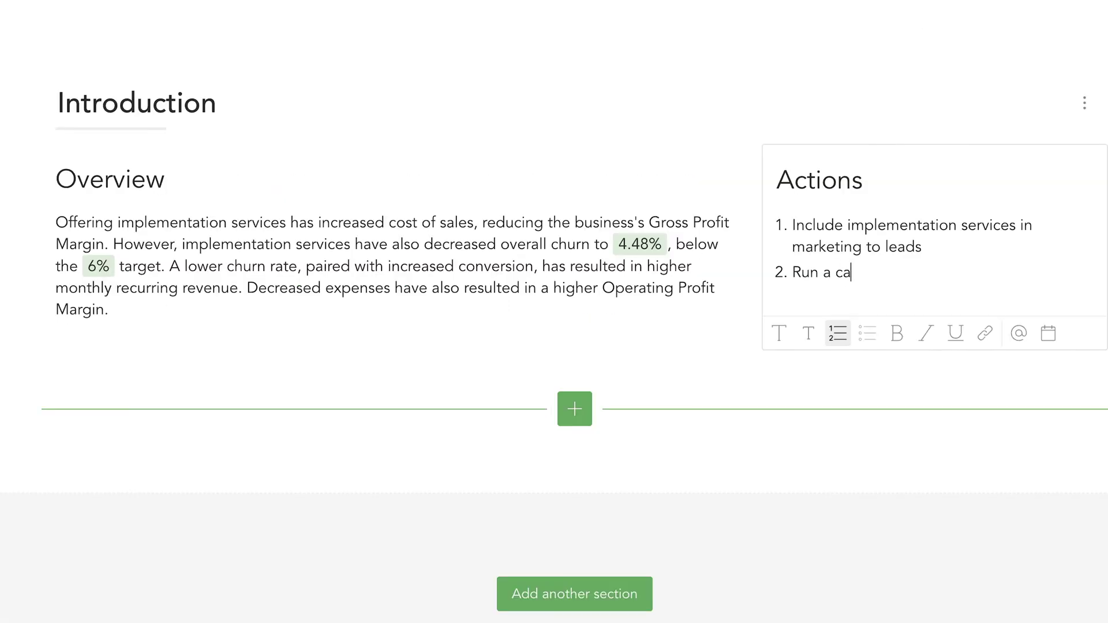
type("mpaign to offer implementation services to curr")
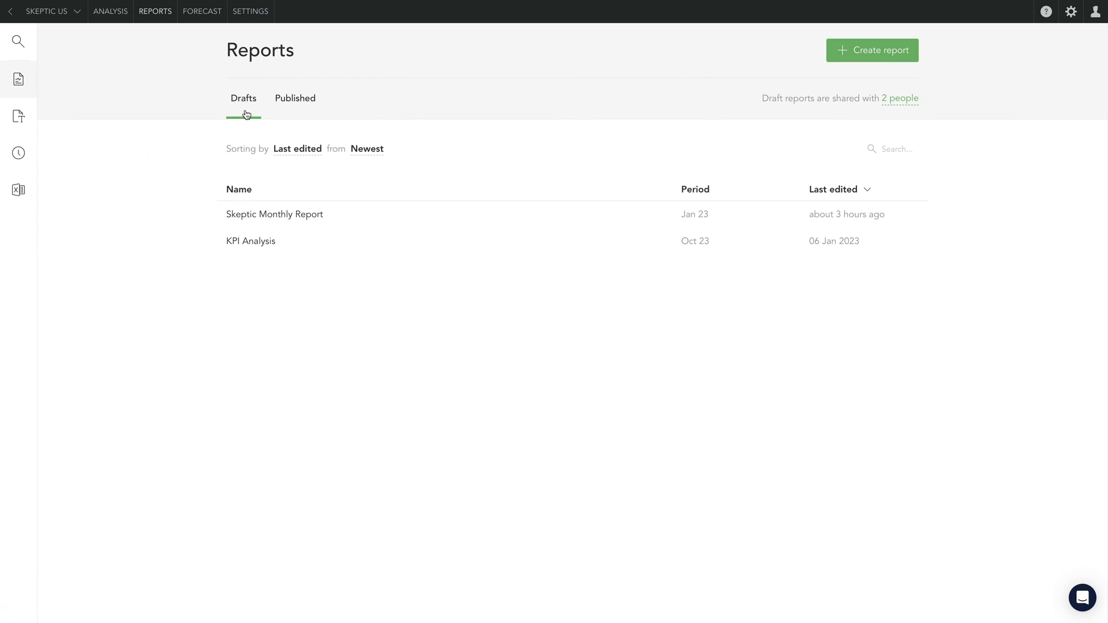
Open the published reports' sharing settings and reveal the advanced user permissions.
left_click(299, 116)
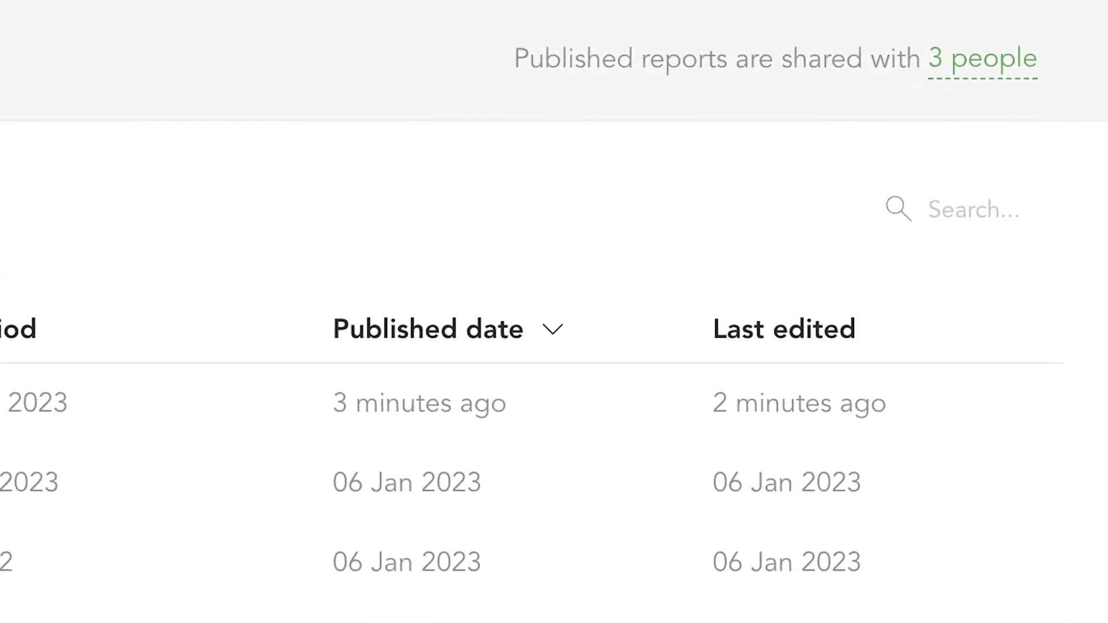
left_click(966, 84)
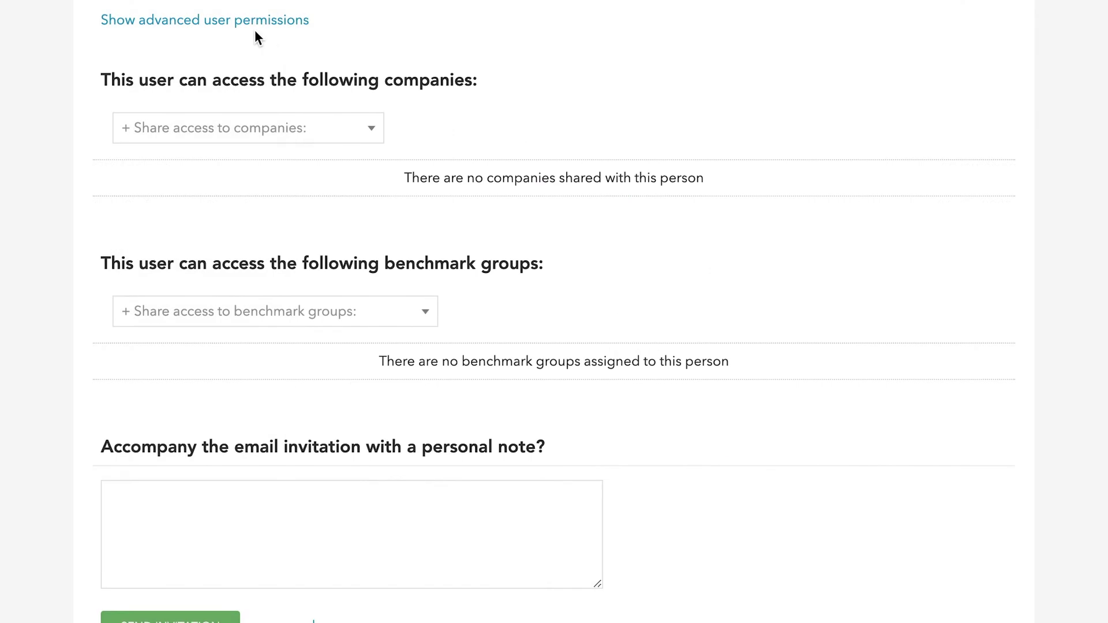
left_click(252, 21)
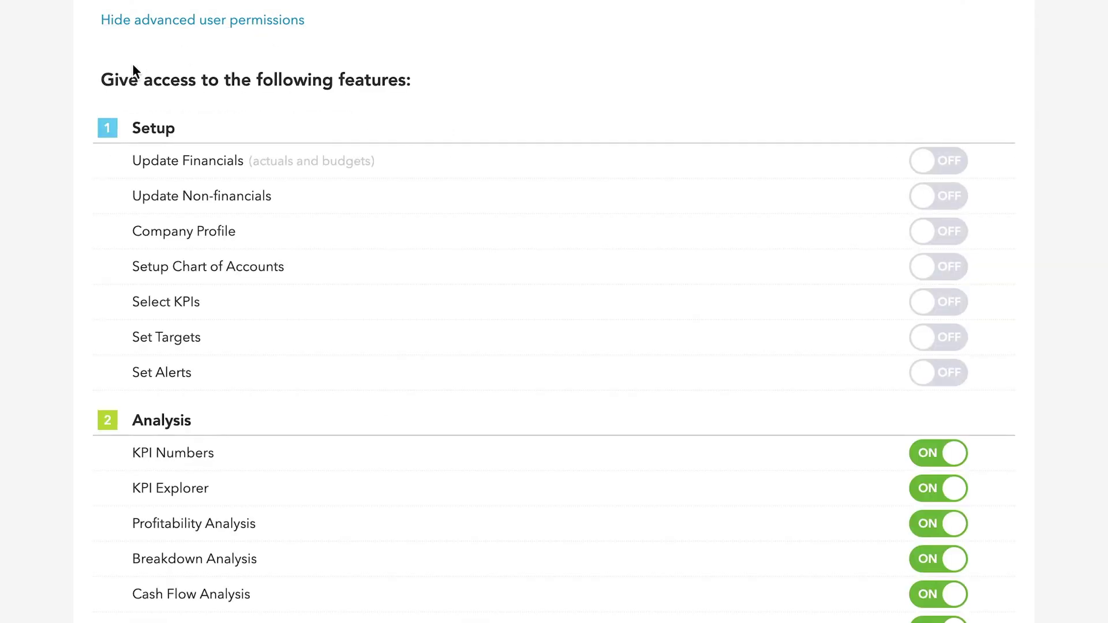
Allow the user to view and edit draft reports and edit published reports.
scroll(29, 437, "down", 12)
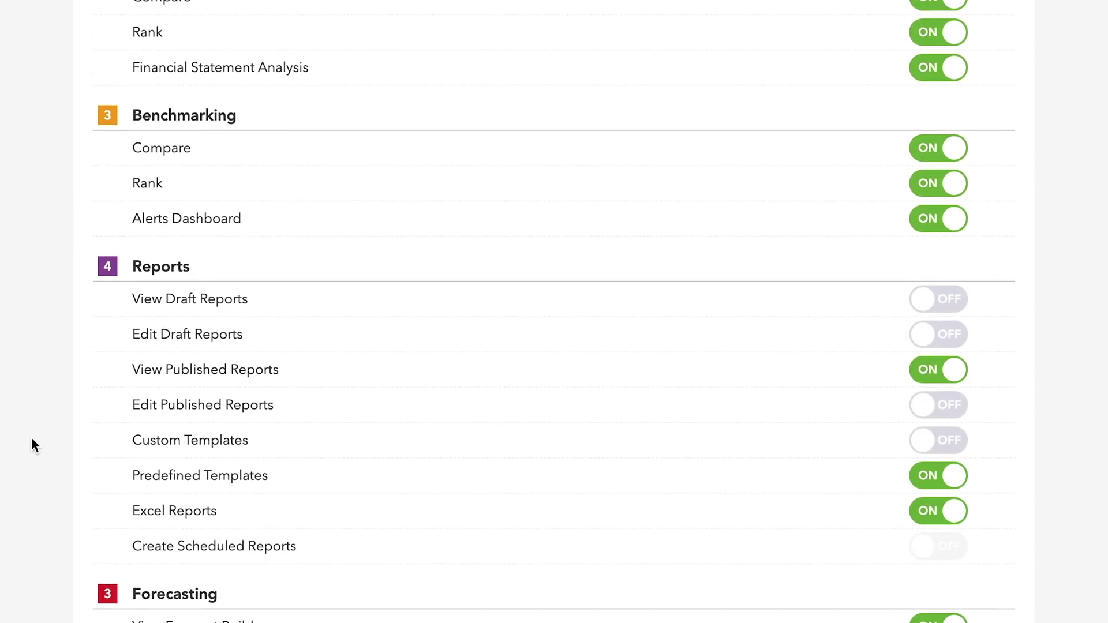
left_click(942, 311)
left_click(947, 346)
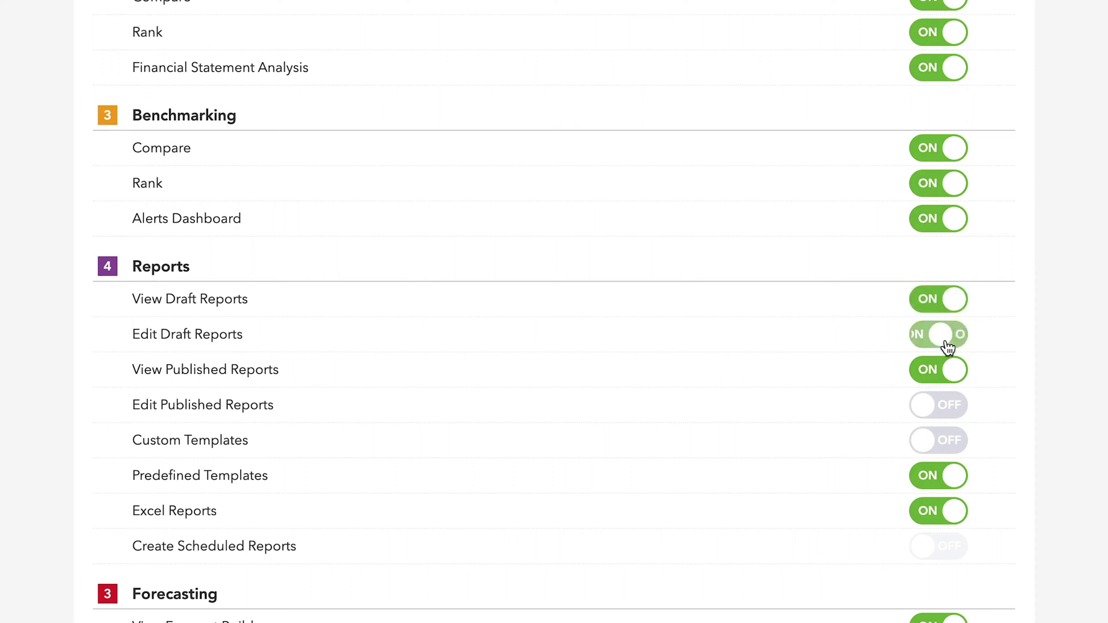
left_click(939, 417)
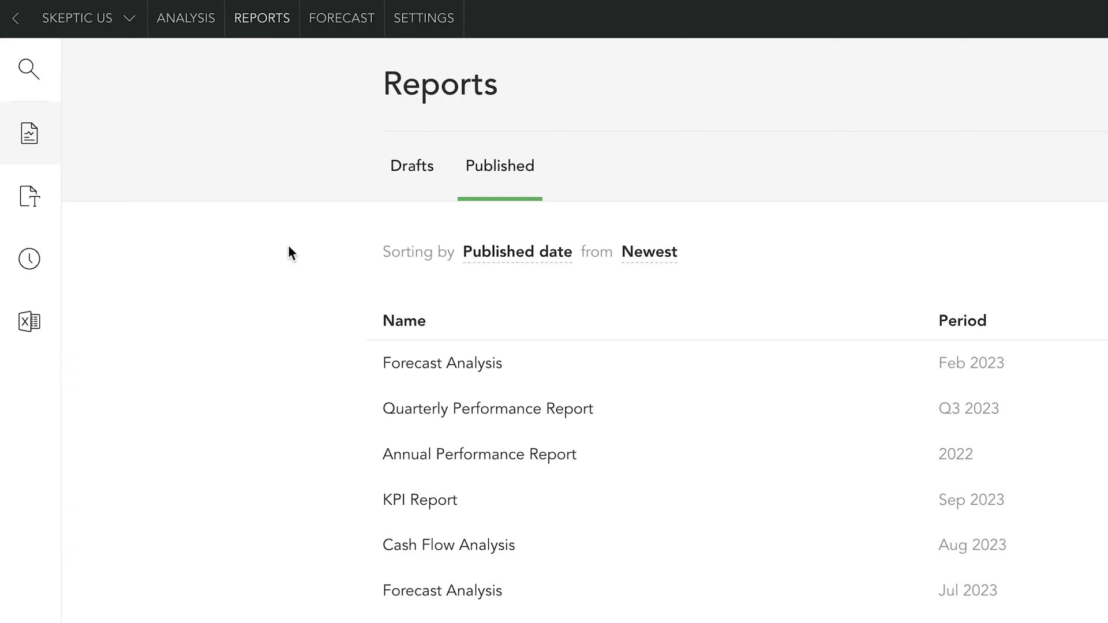
Start a report from the Monthly Performance Report template with Month period and Dec 2023.
left_click(26, 199)
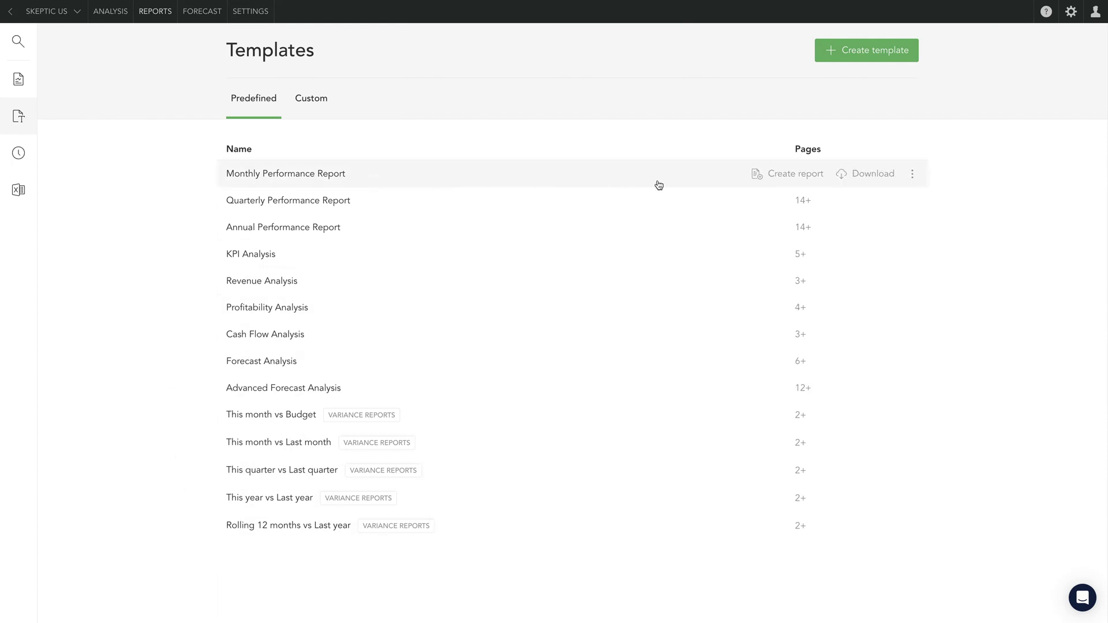
left_click(764, 178)
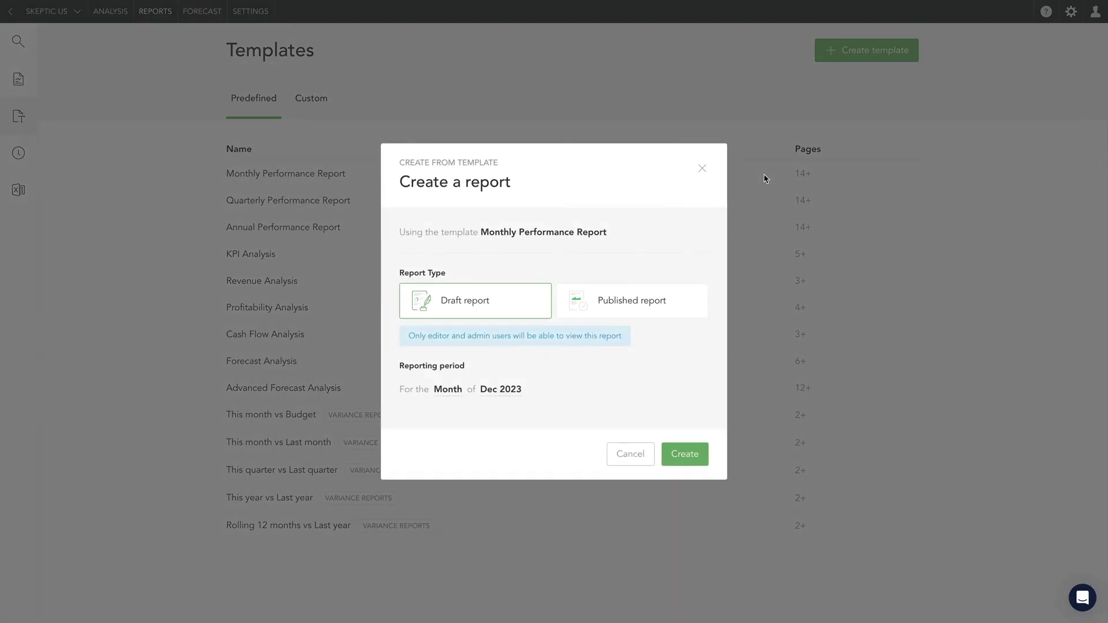
left_click(448, 390)
left_click(449, 397)
left_click(505, 394)
left_click(505, 395)
Create the draft and delete its Revenue summary entry.
left_click(684, 455)
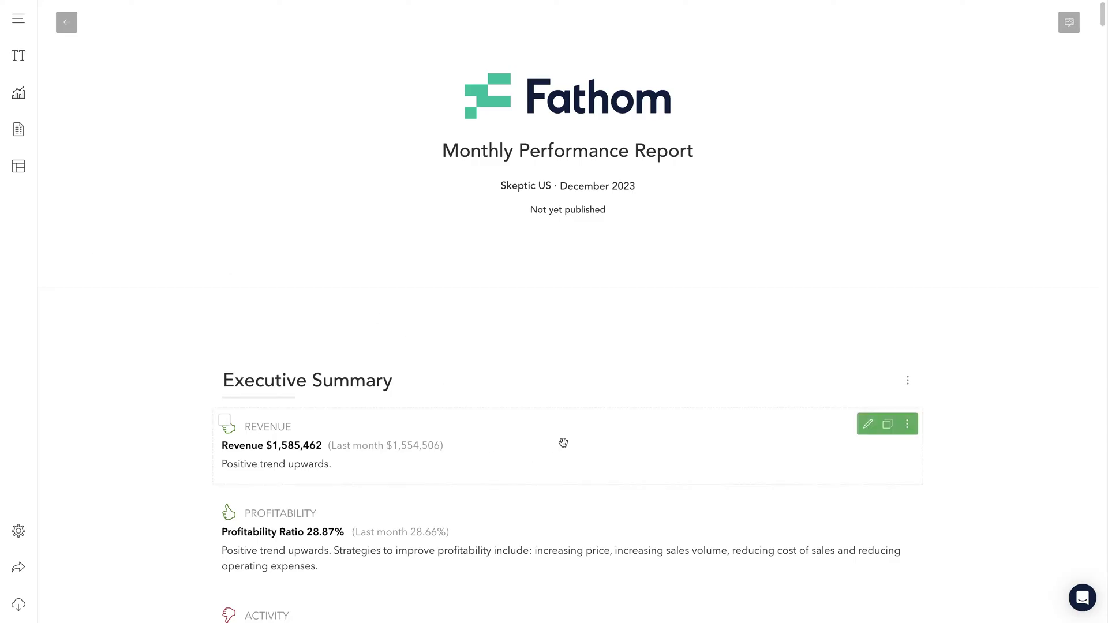
left_click(907, 424)
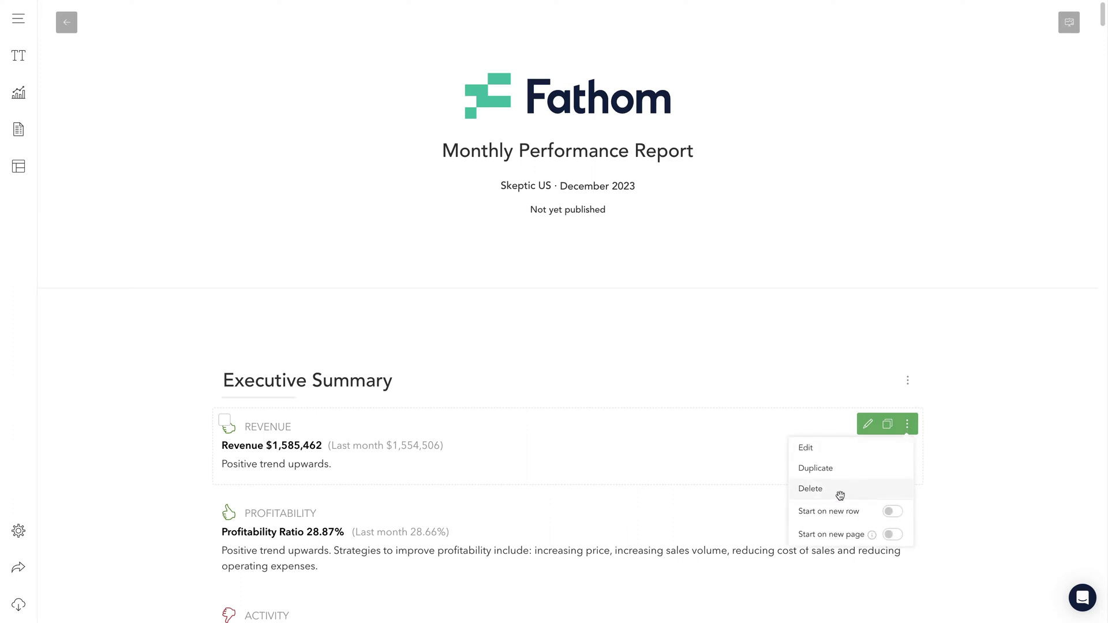
left_click(840, 495)
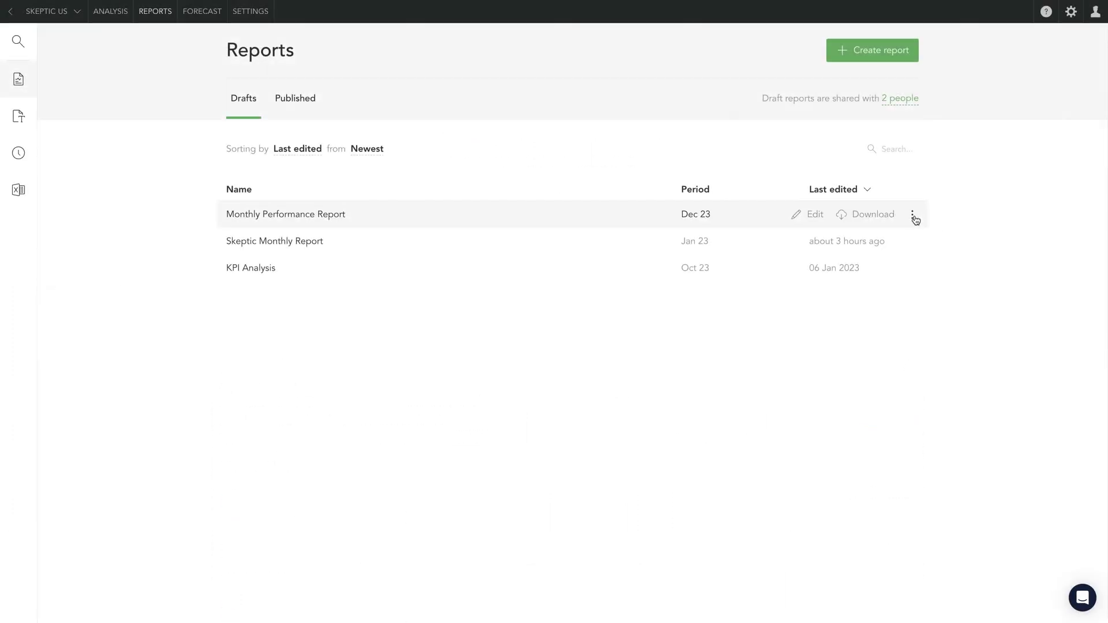
Save the Monthly Performance Report draft as a template named 'Custom Monthly Template'.
left_click(914, 218)
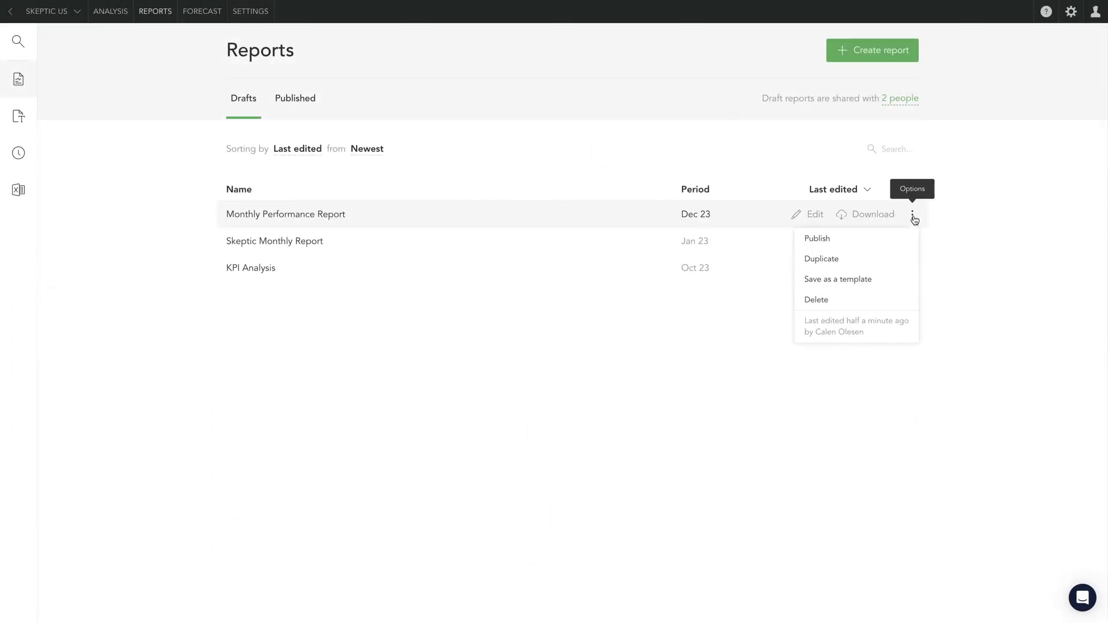
left_click(885, 281)
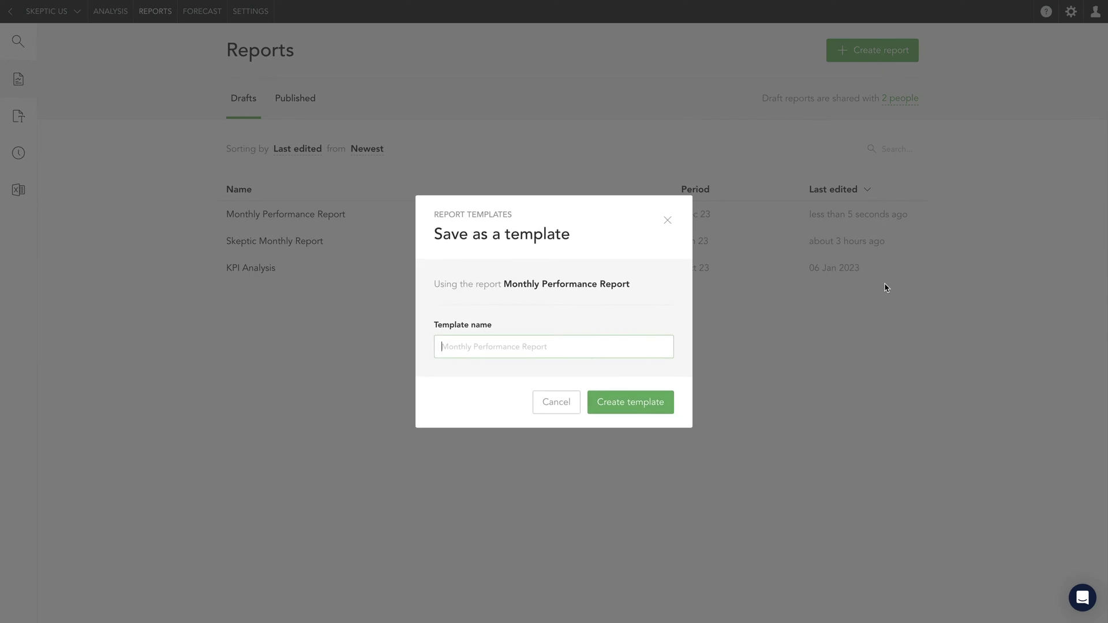
type("Custom Monthly Template")
left_click(629, 410)
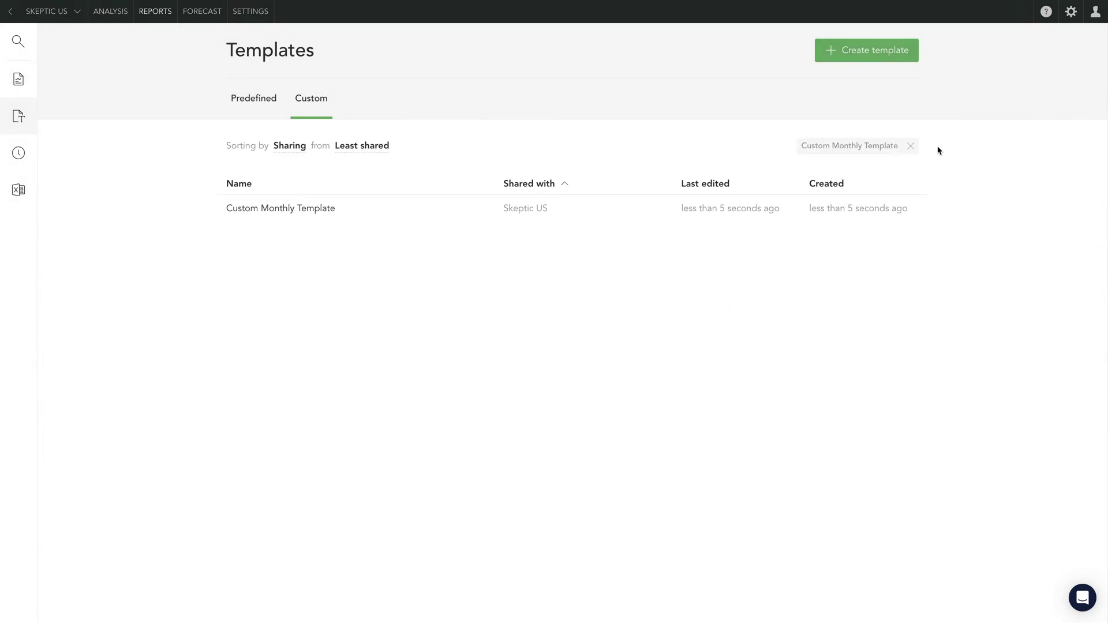
List all custom templates and open Custom Monthly Template's sharing settings.
left_click(910, 146)
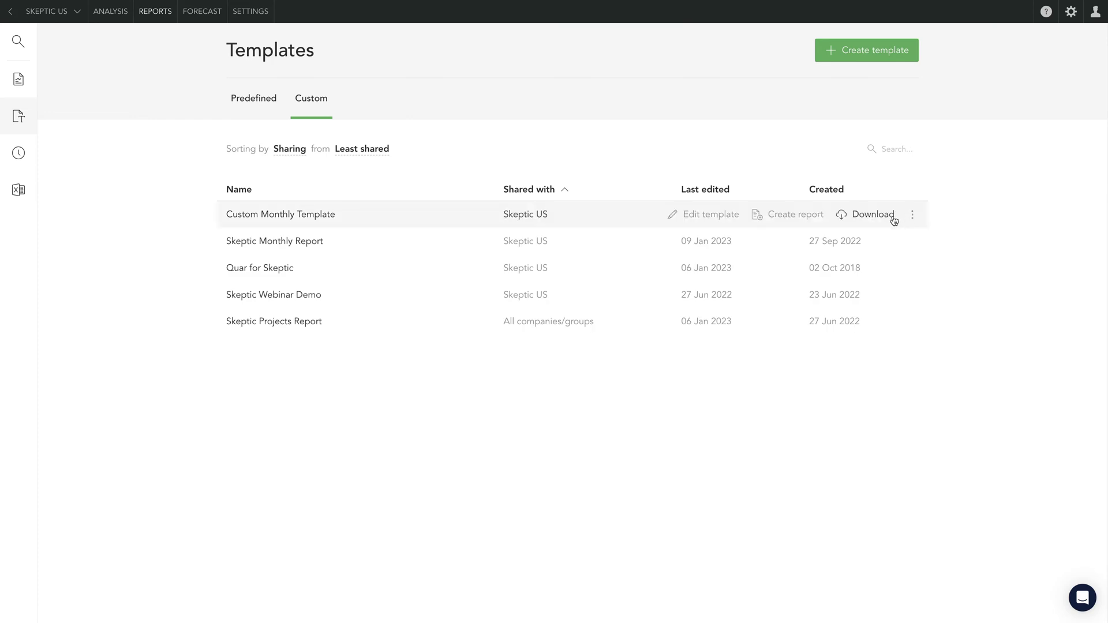
left_click(912, 216)
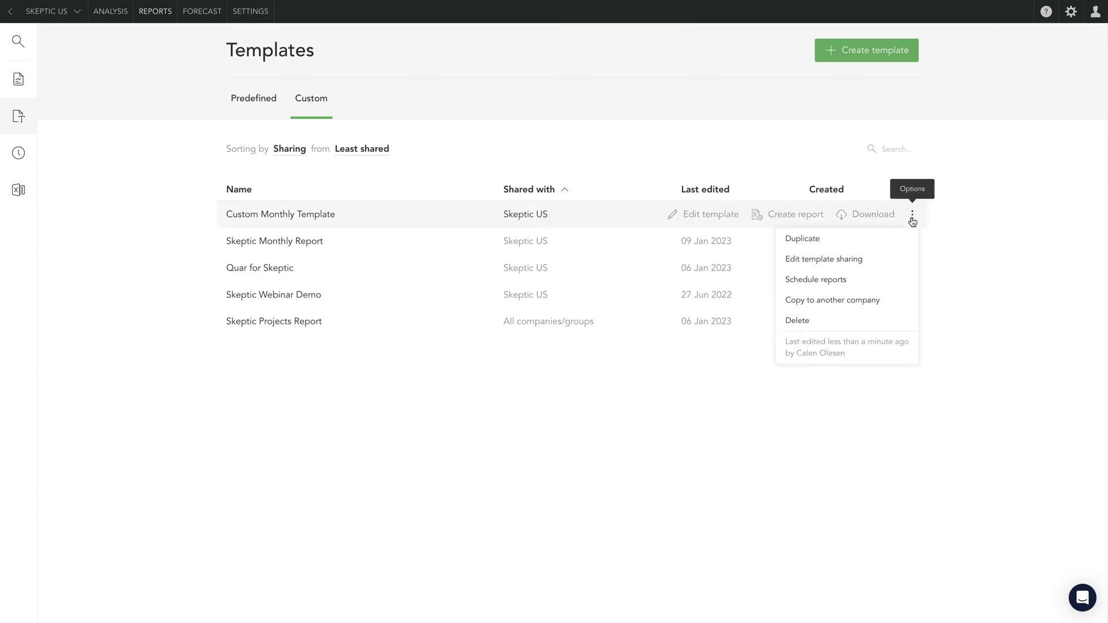
left_click(878, 265)
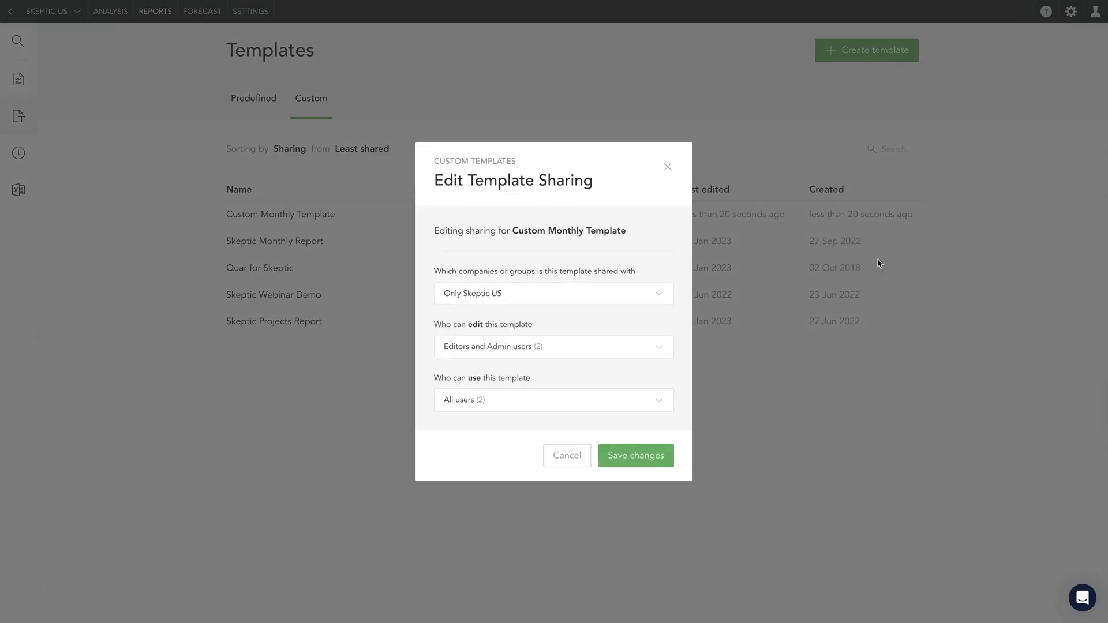
left_click(658, 292)
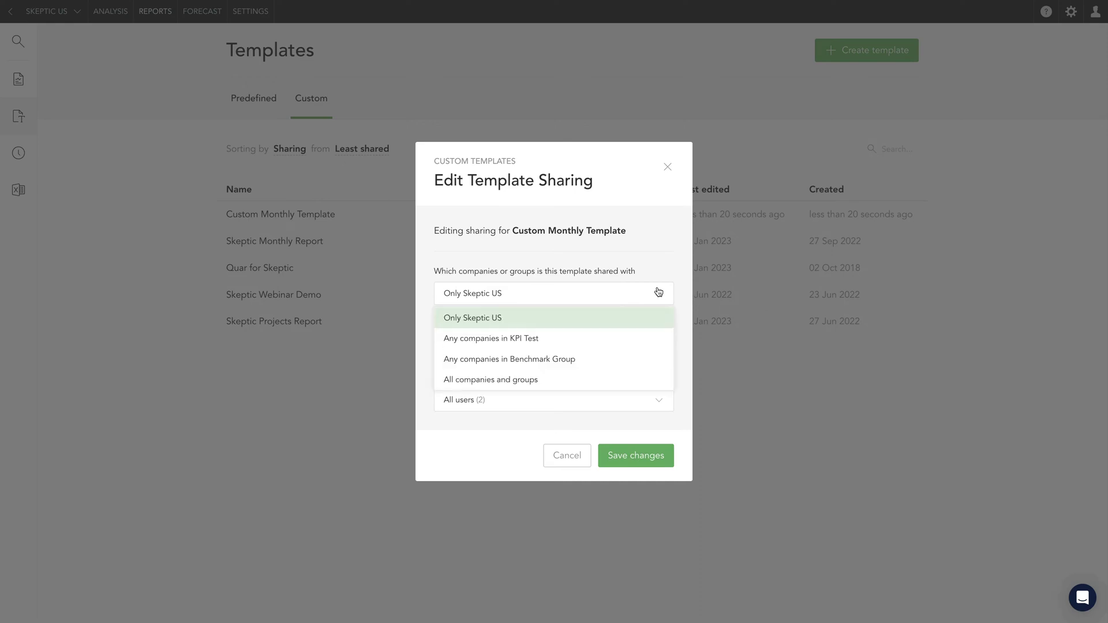
left_click(658, 292)
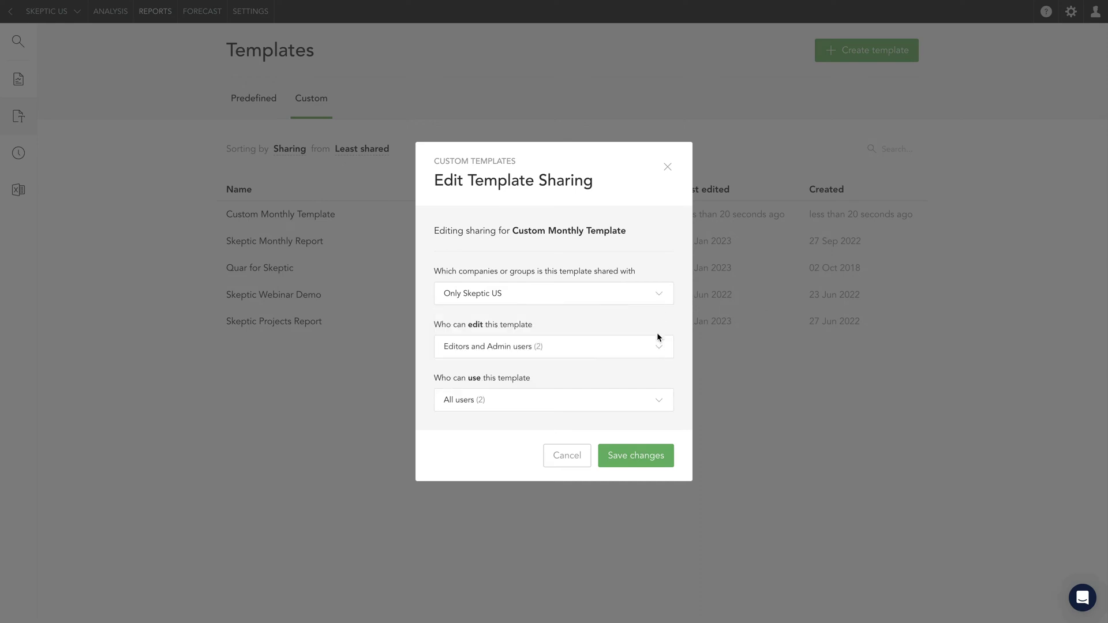
Keep editing for Editors and Admin, use for all users, and share with Benchmark Group companies.
left_click(651, 354)
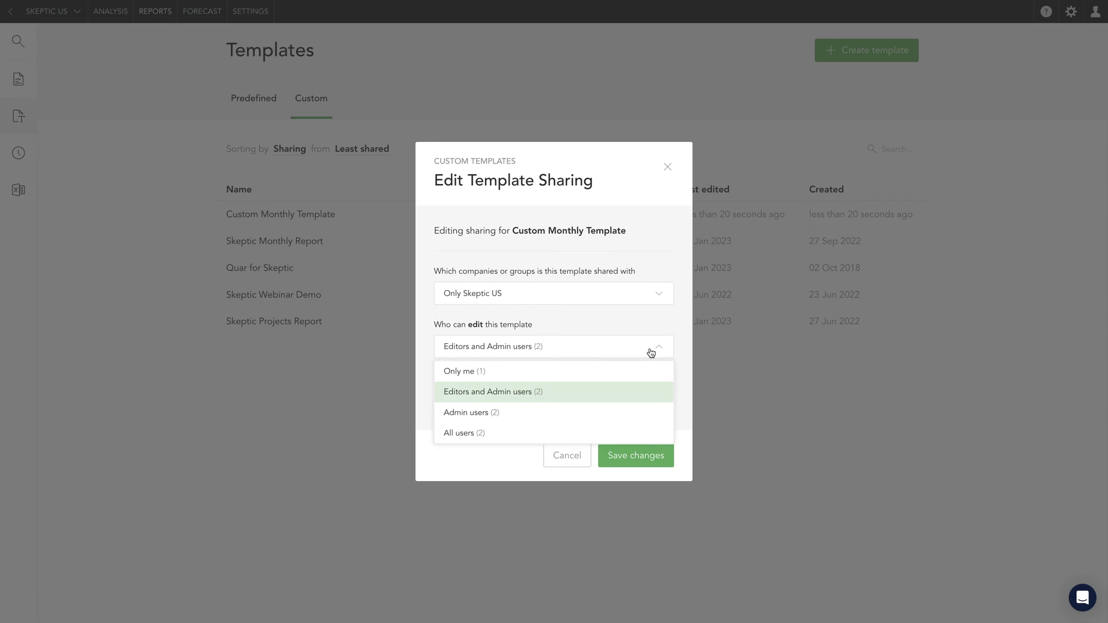
left_click(651, 352)
left_click(647, 406)
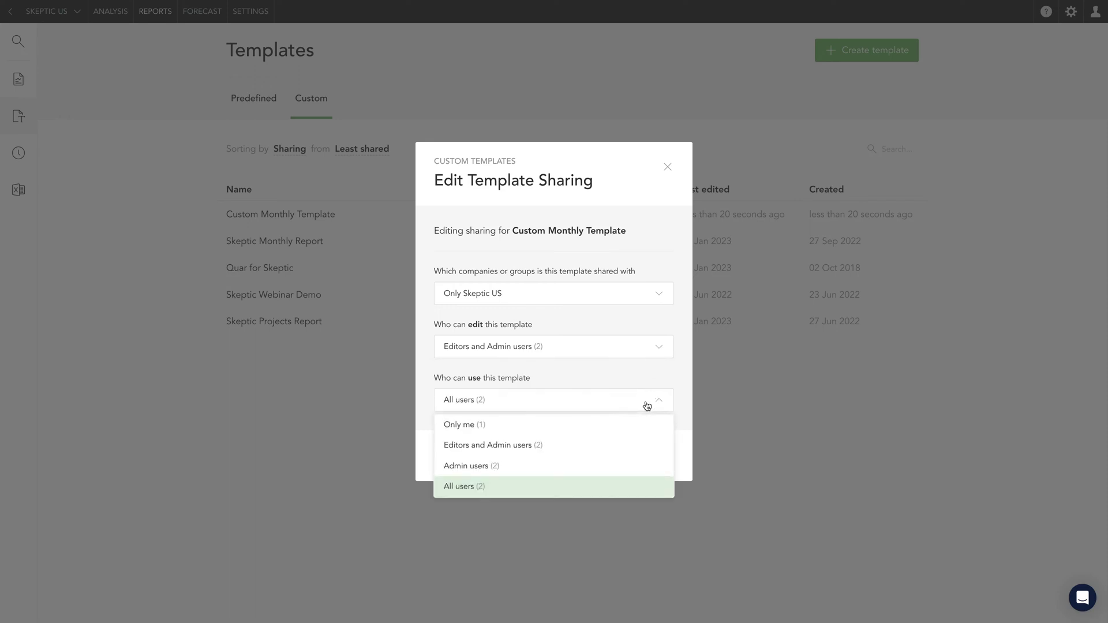
left_click(648, 406)
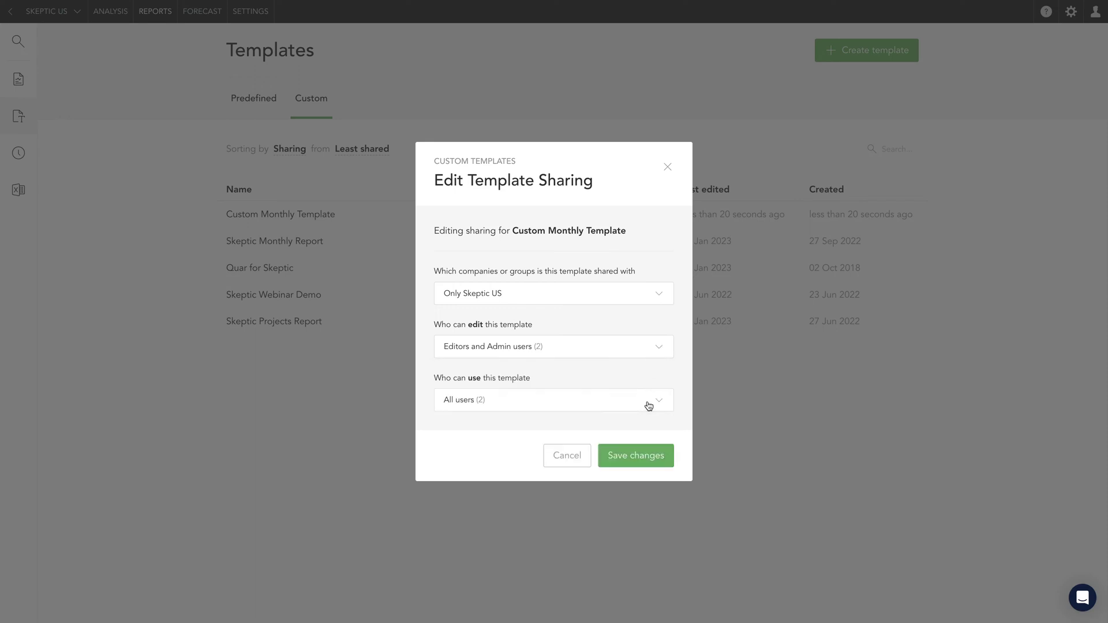
left_click(652, 297)
left_click(617, 361)
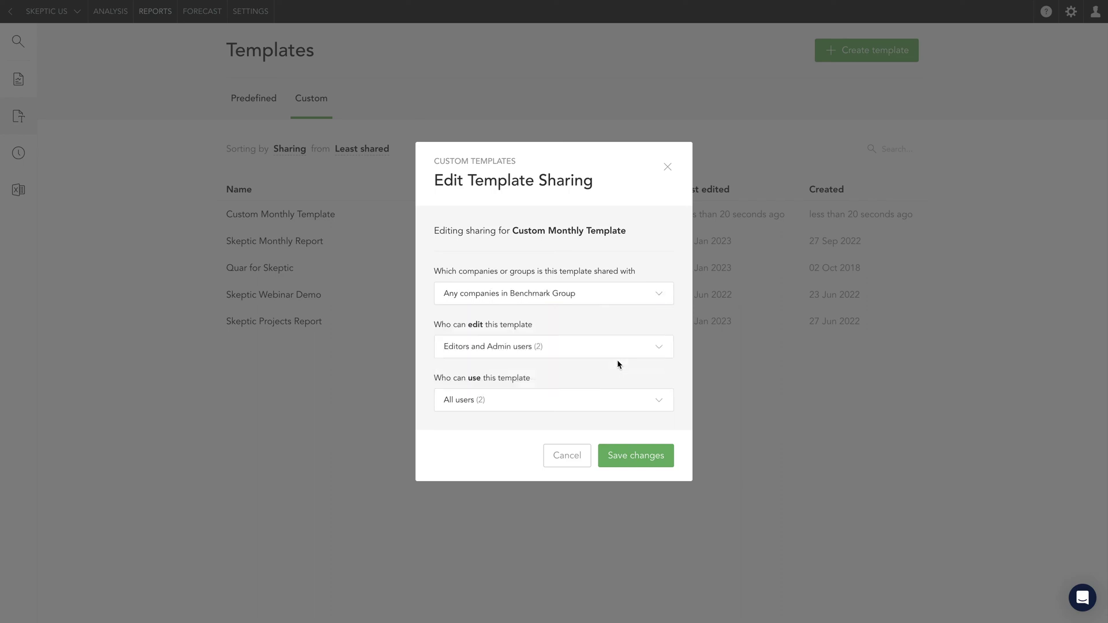
left_click(618, 465)
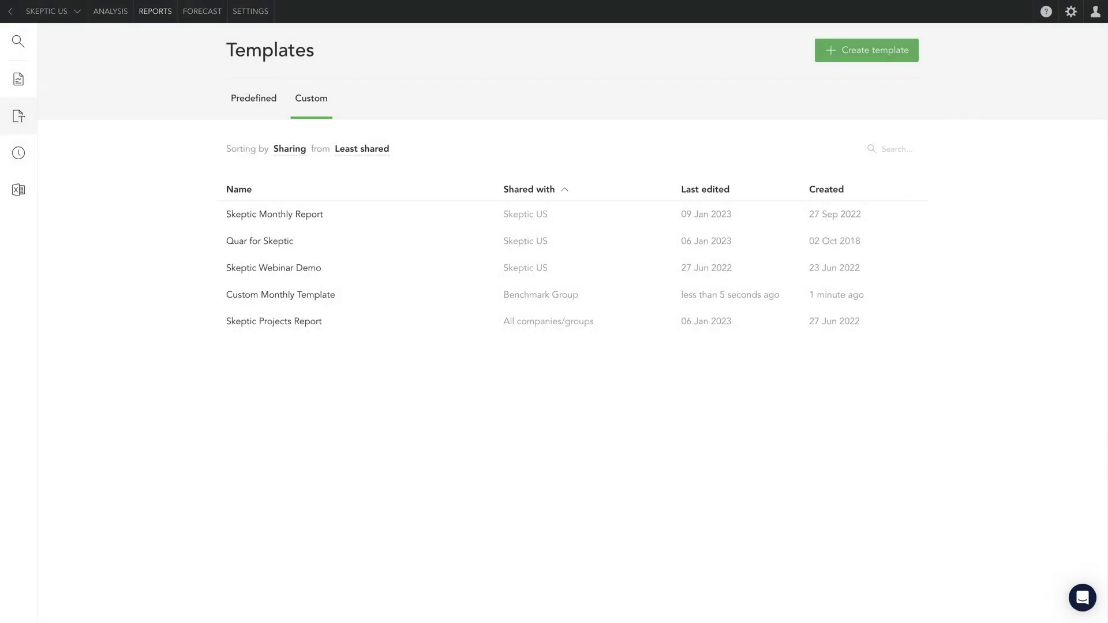
Sort the custom templates by Last edited, oldest first.
left_click(285, 152)
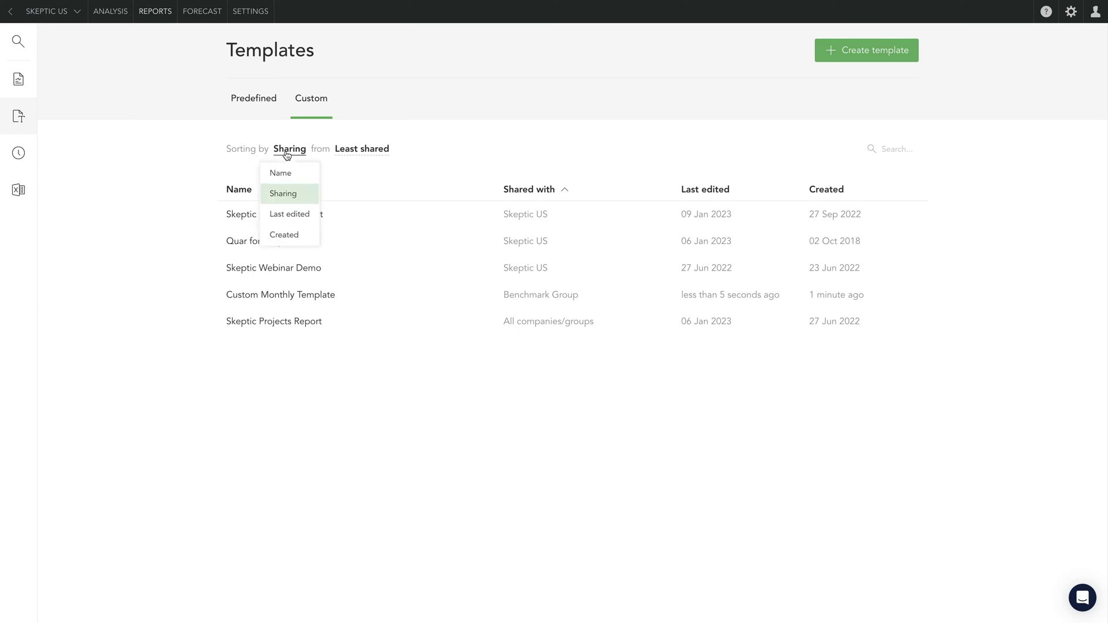
left_click(290, 215)
left_click(367, 151)
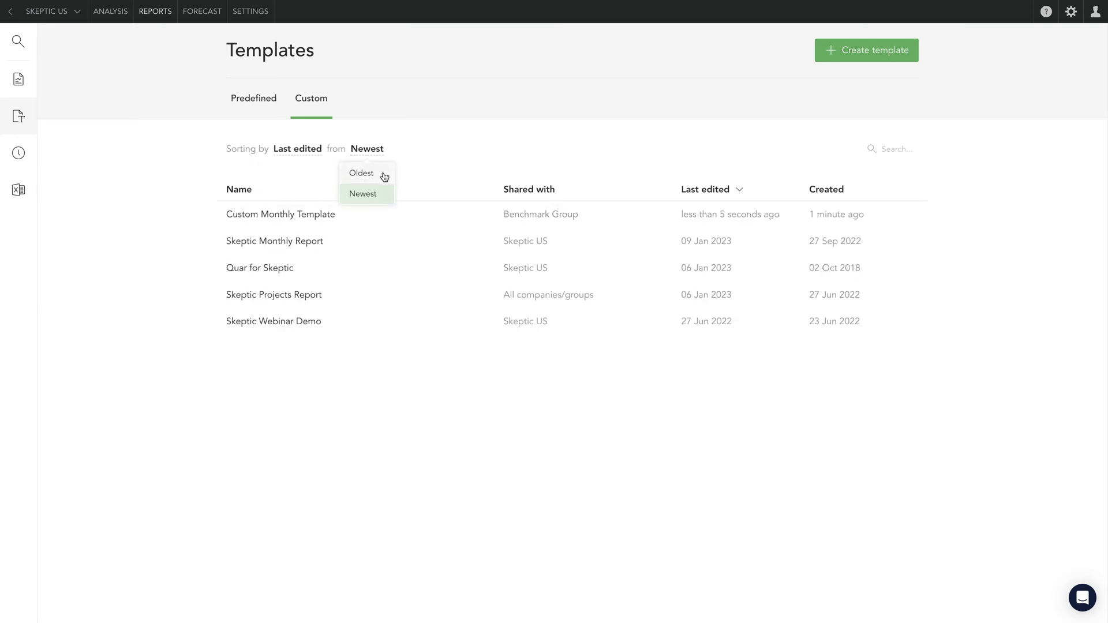
left_click(361, 173)
Search the reports centre for 'Project' after checking its categories.
left_click(18, 41)
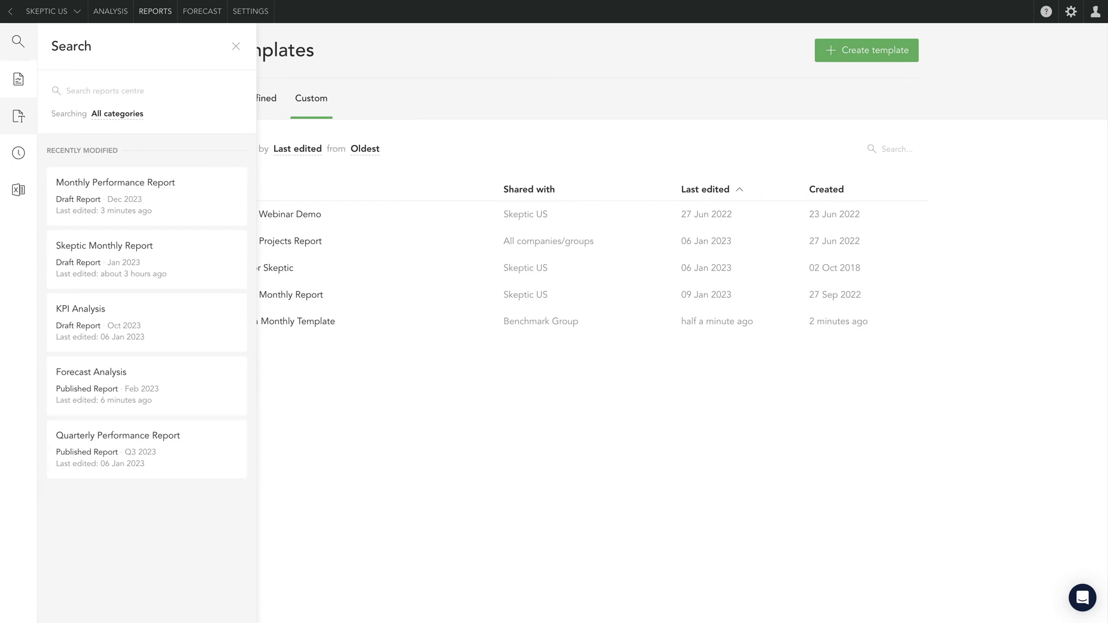
left_click(128, 114)
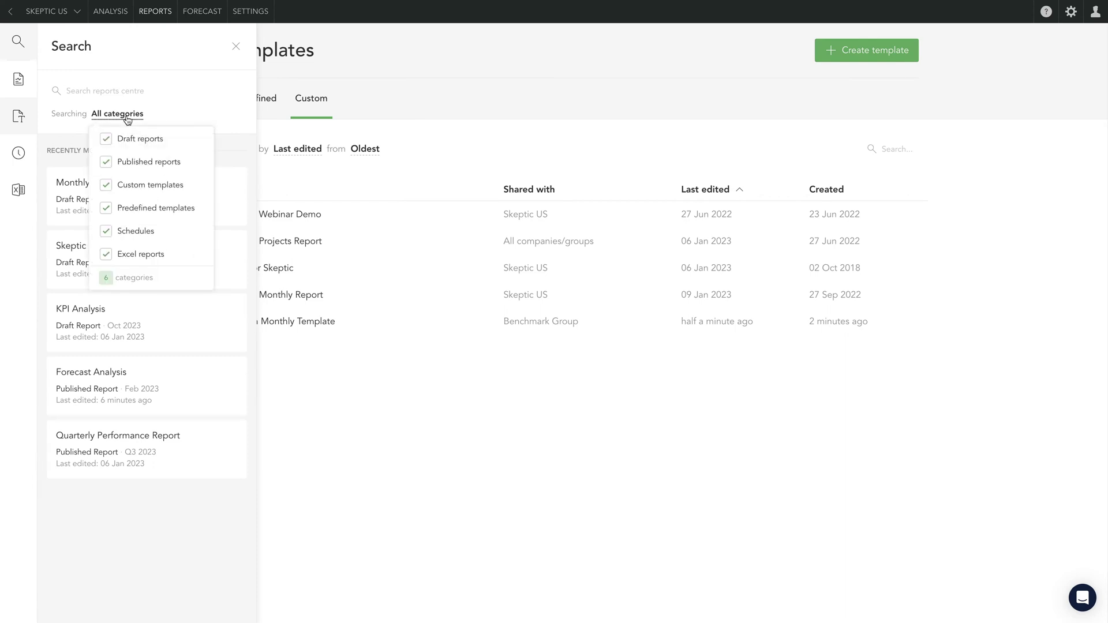
left_click(106, 90)
type("Project")
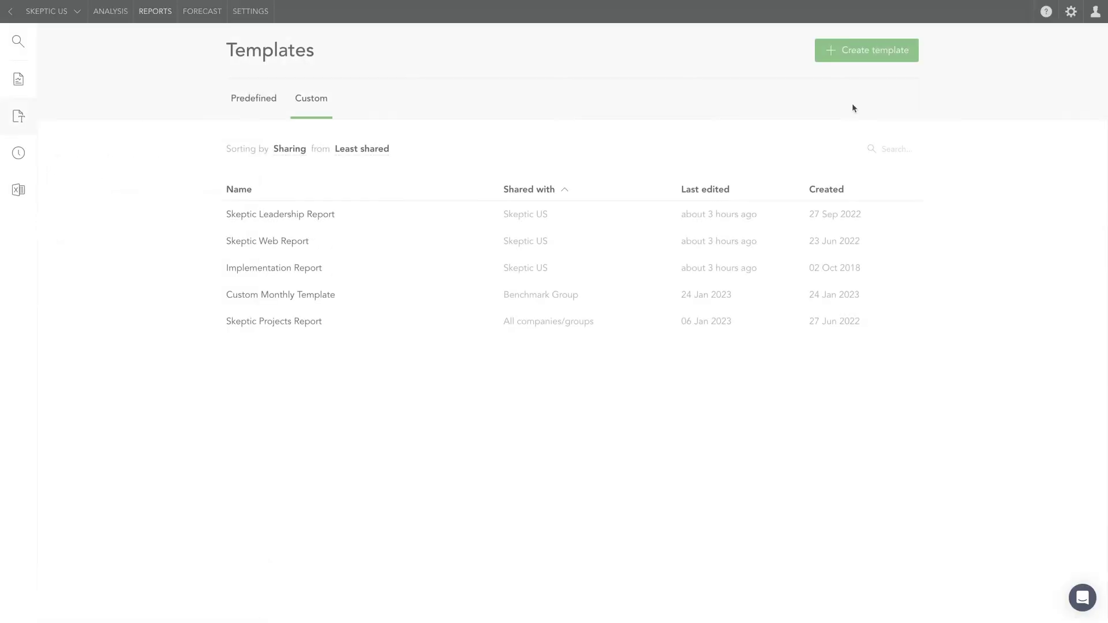
Create a portrait template named 'Skeptic Monthly Report' and open it in the editor.
left_click(857, 58)
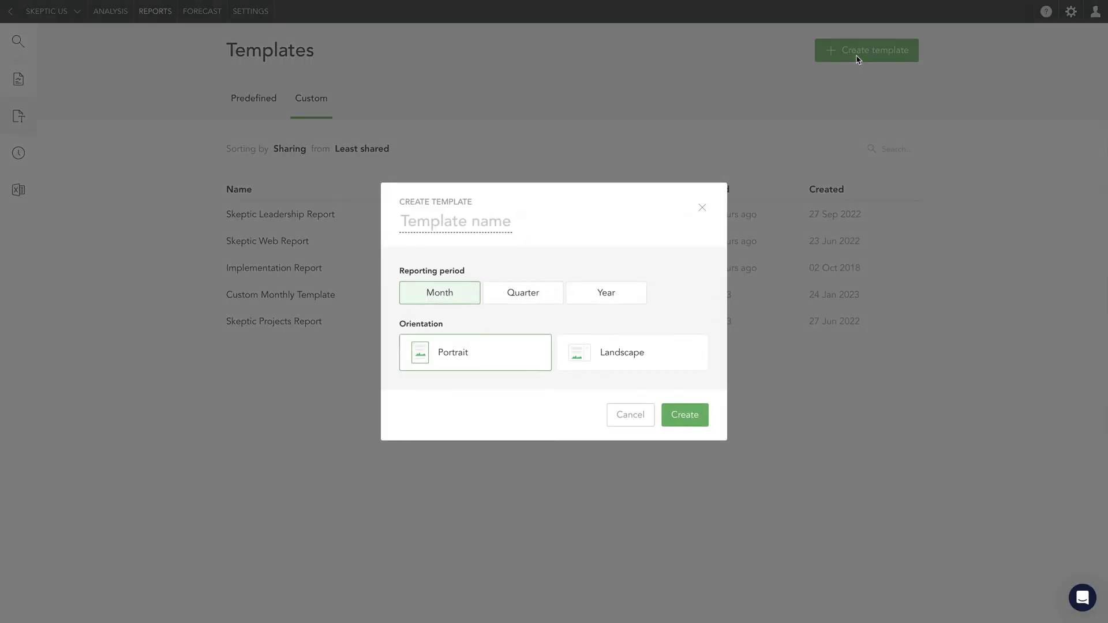
type("Skept")
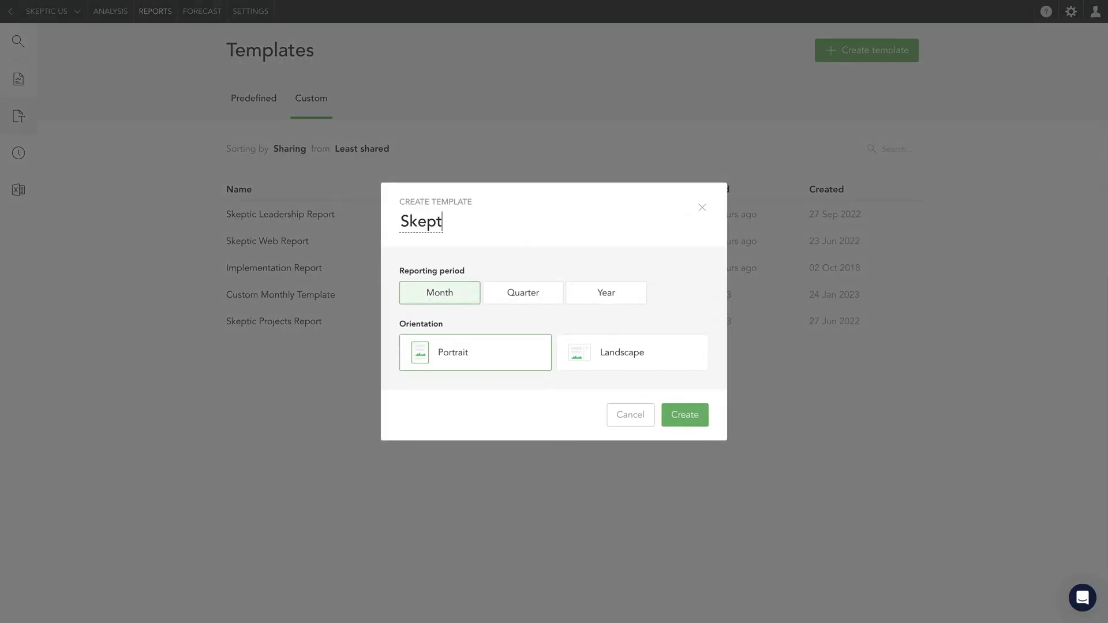
type("ic Monthly Report")
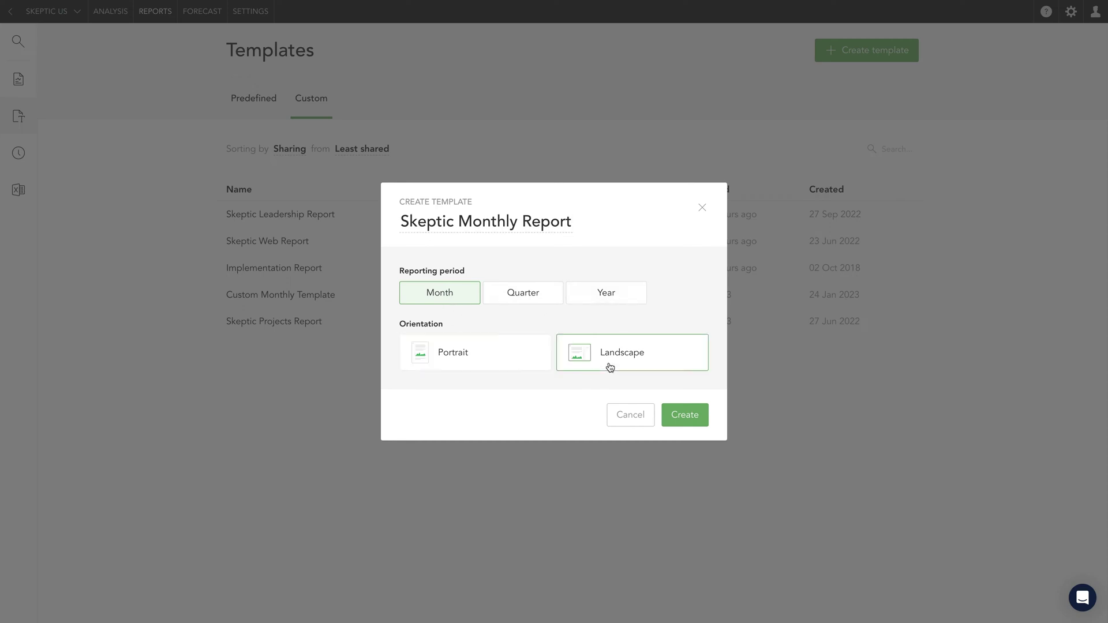
left_click(529, 366)
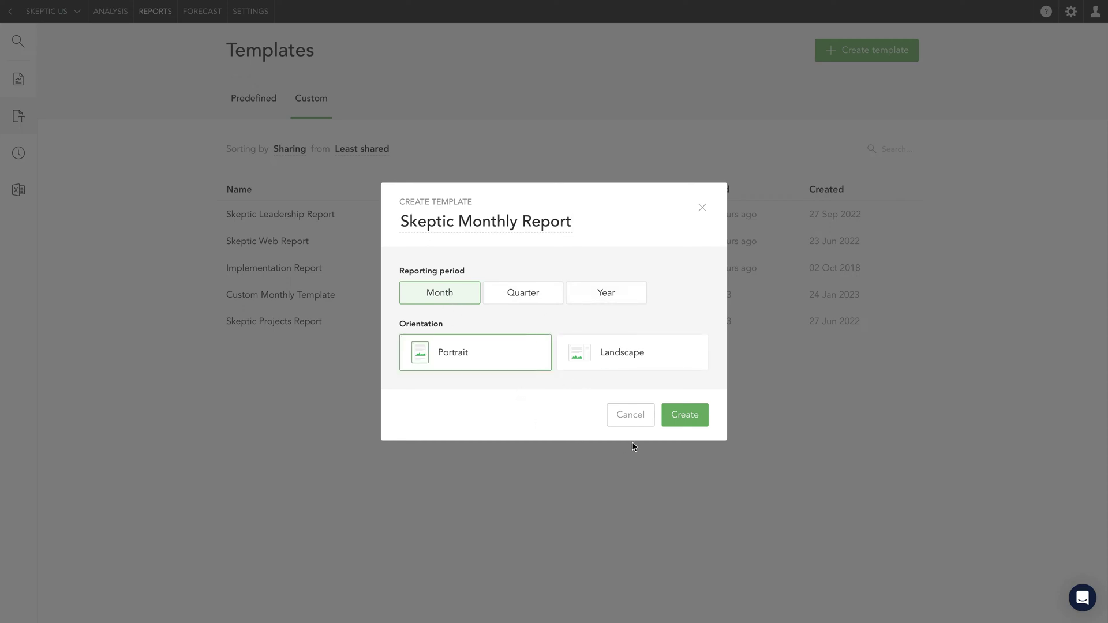
left_click(675, 426)
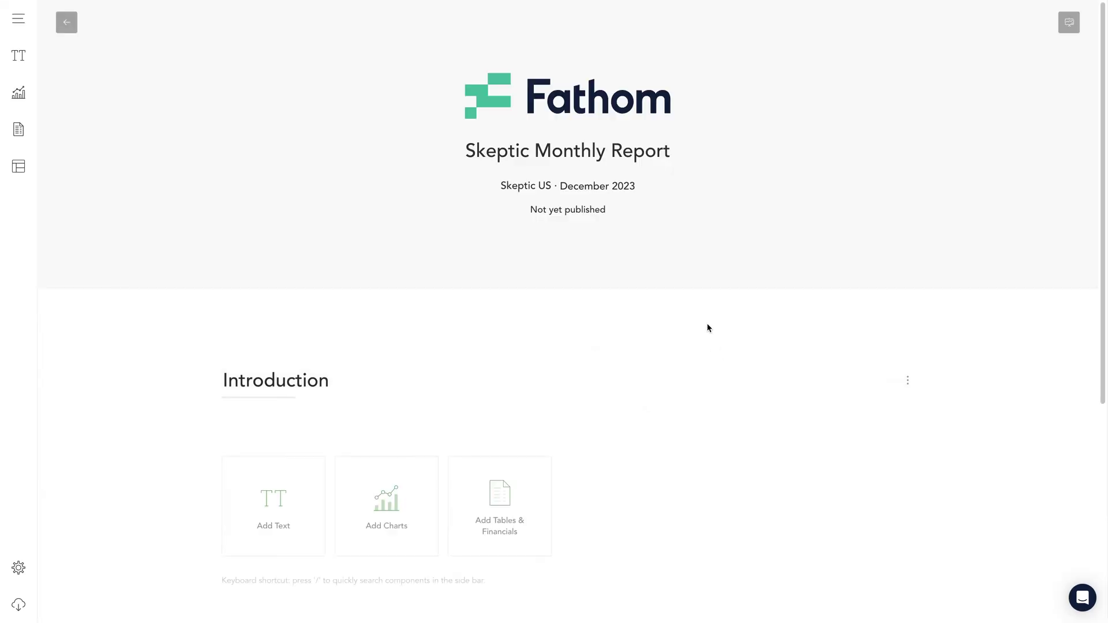
Set the report header's online logo to Skeptic US.
left_click(594, 251)
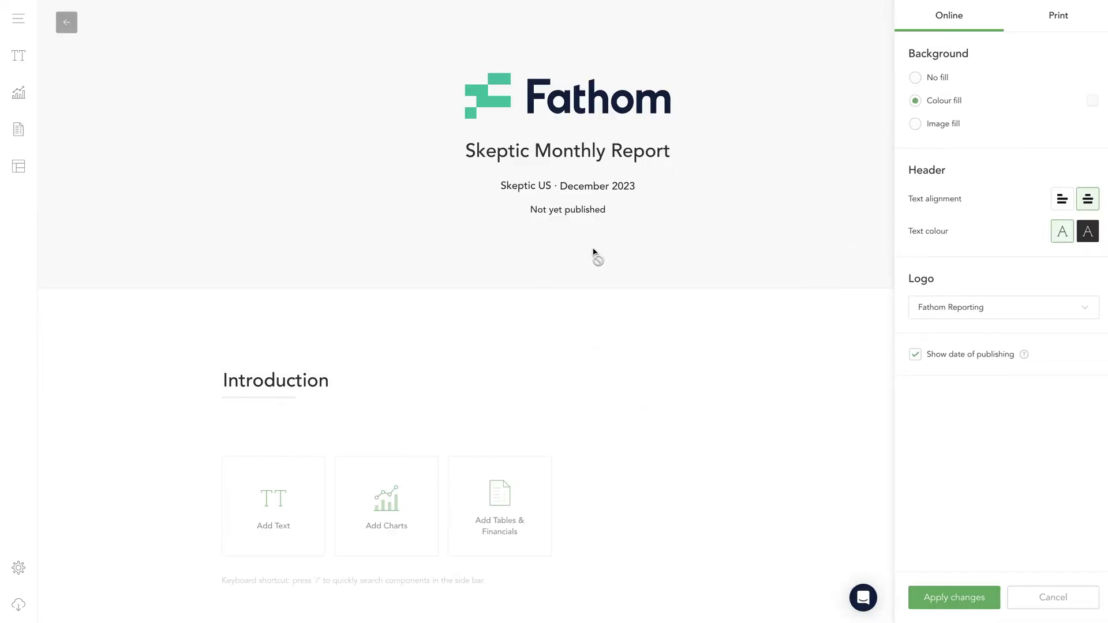
left_click(1012, 307)
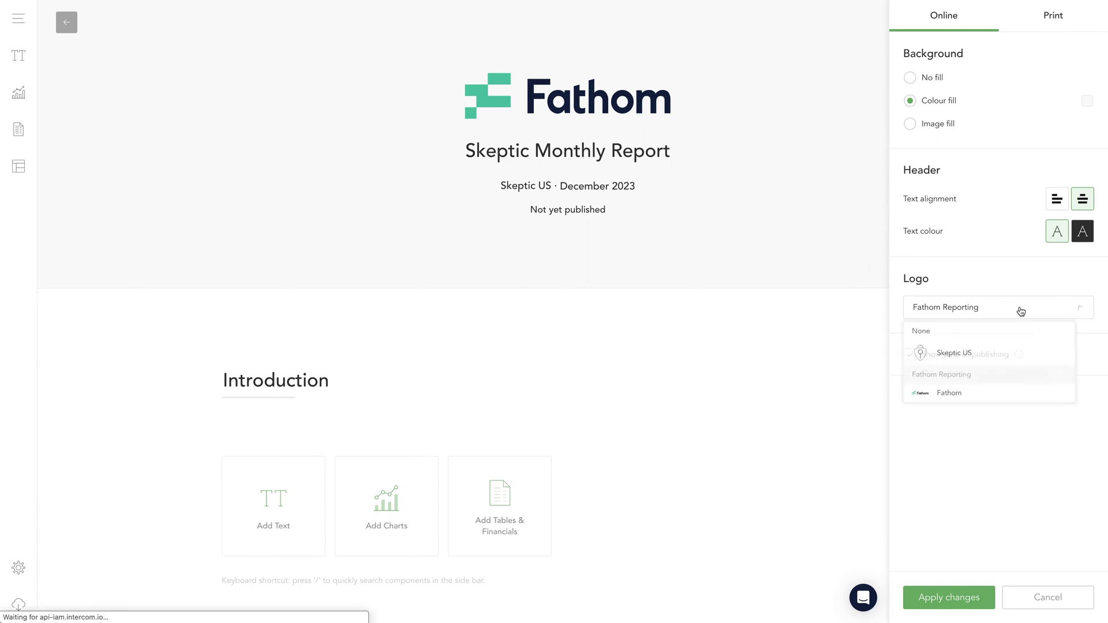
left_click(1021, 361)
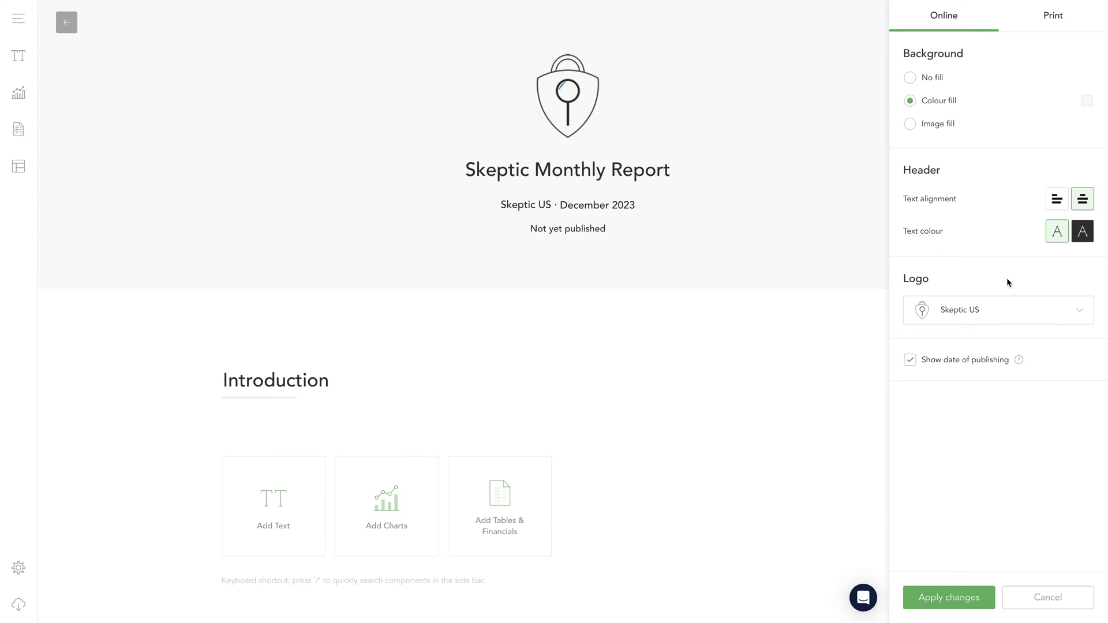
left_click(1037, 32)
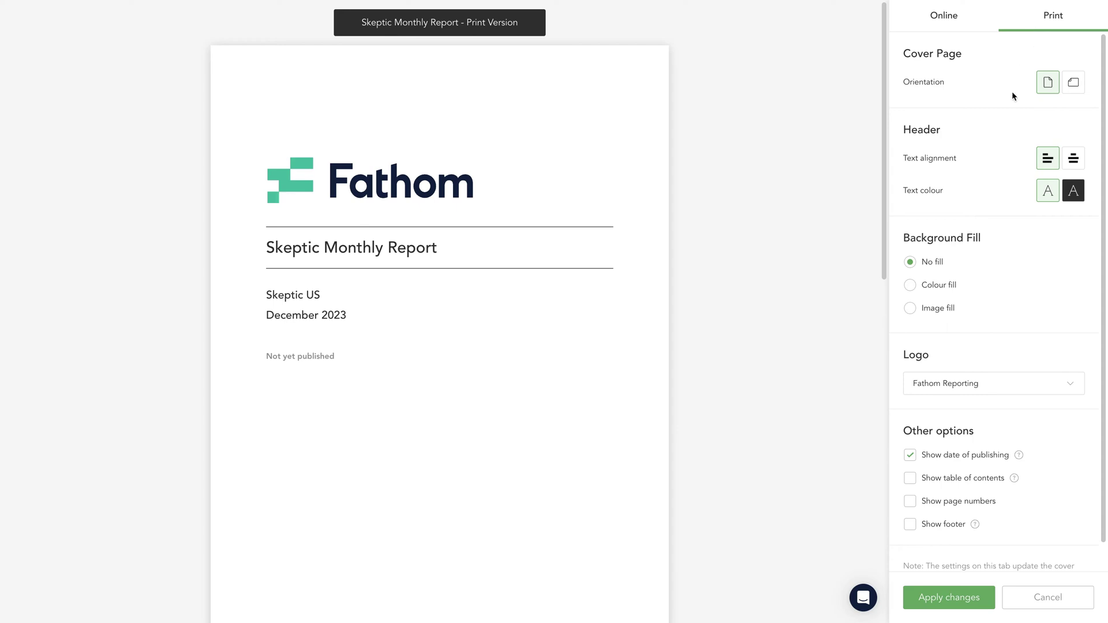
Put the Skeptic US logo on the print cover page and apply the header and cover changes.
left_click(1037, 392)
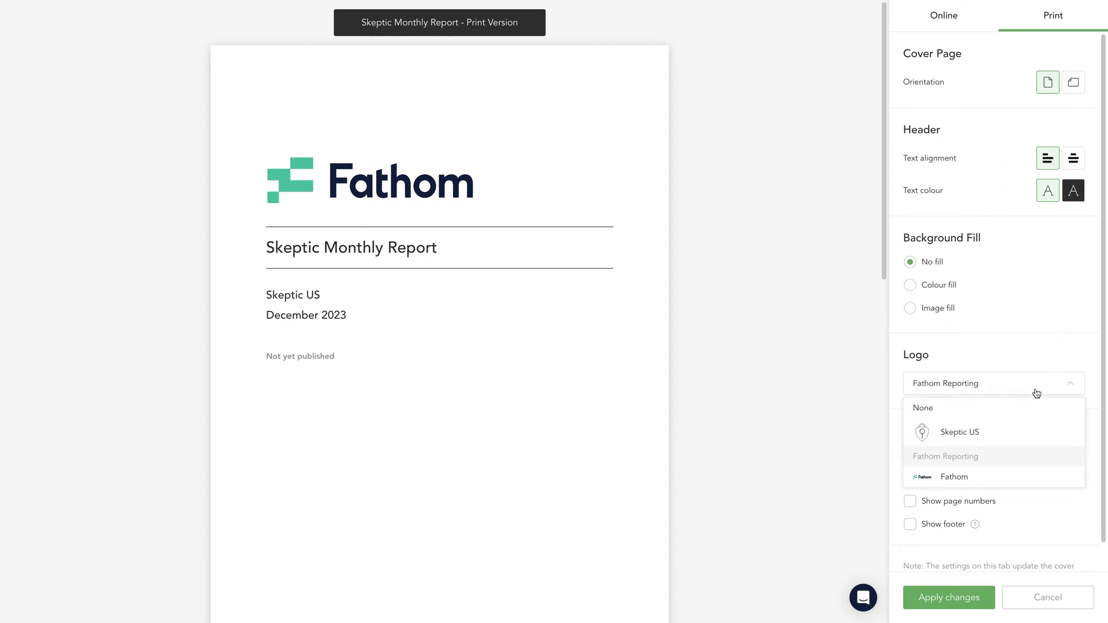
left_click(1028, 432)
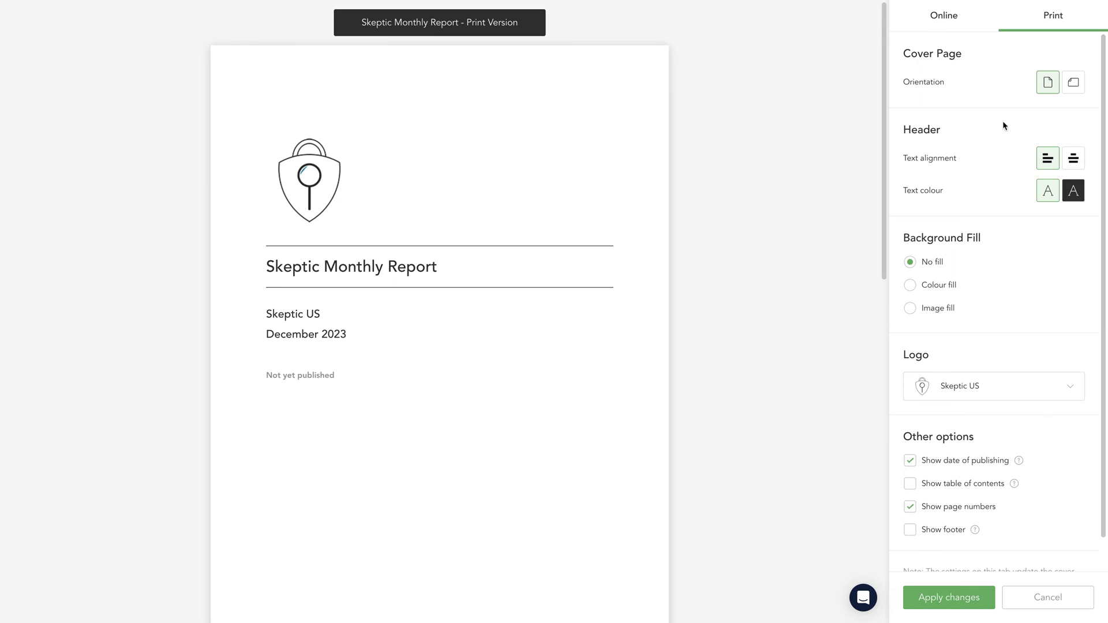
left_click(958, 26)
left_click(916, 599)
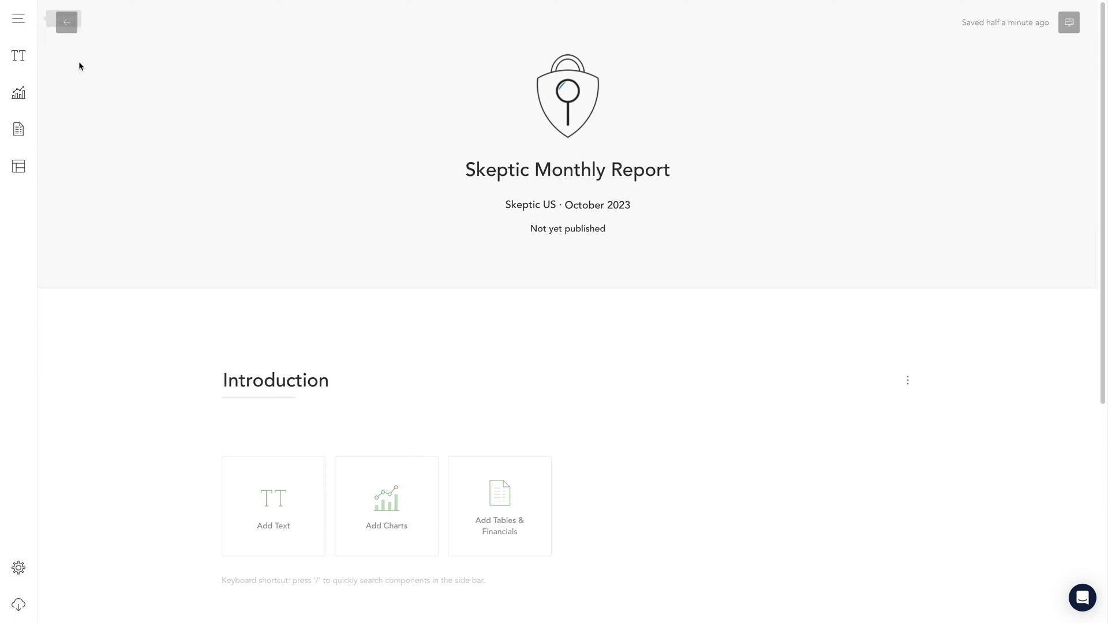
left_click(20, 94)
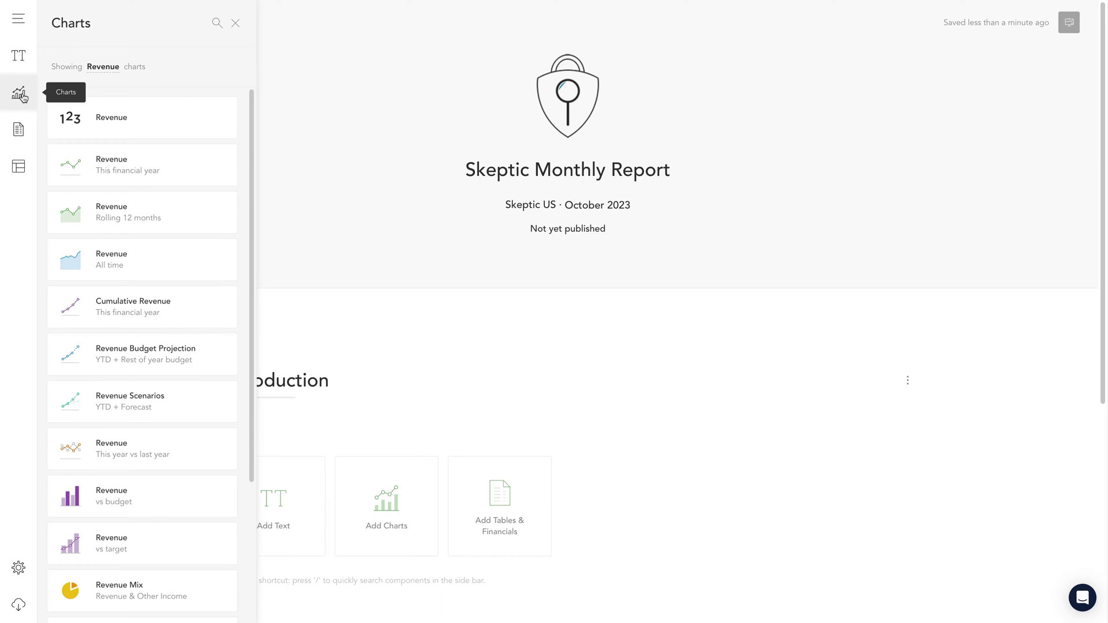
left_click(109, 70)
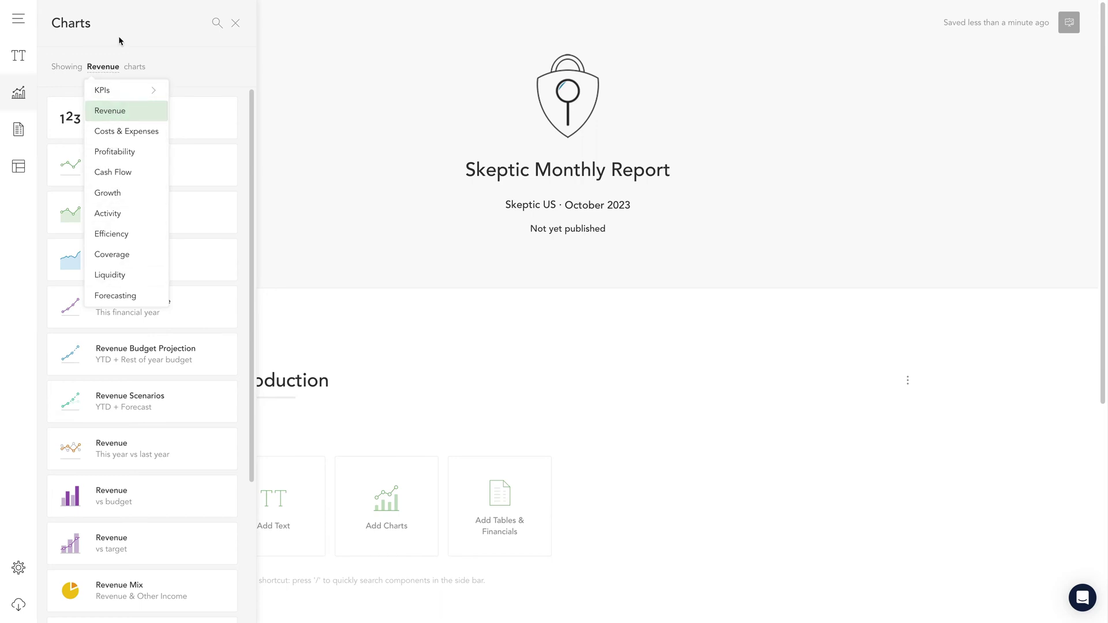
key("Escape")
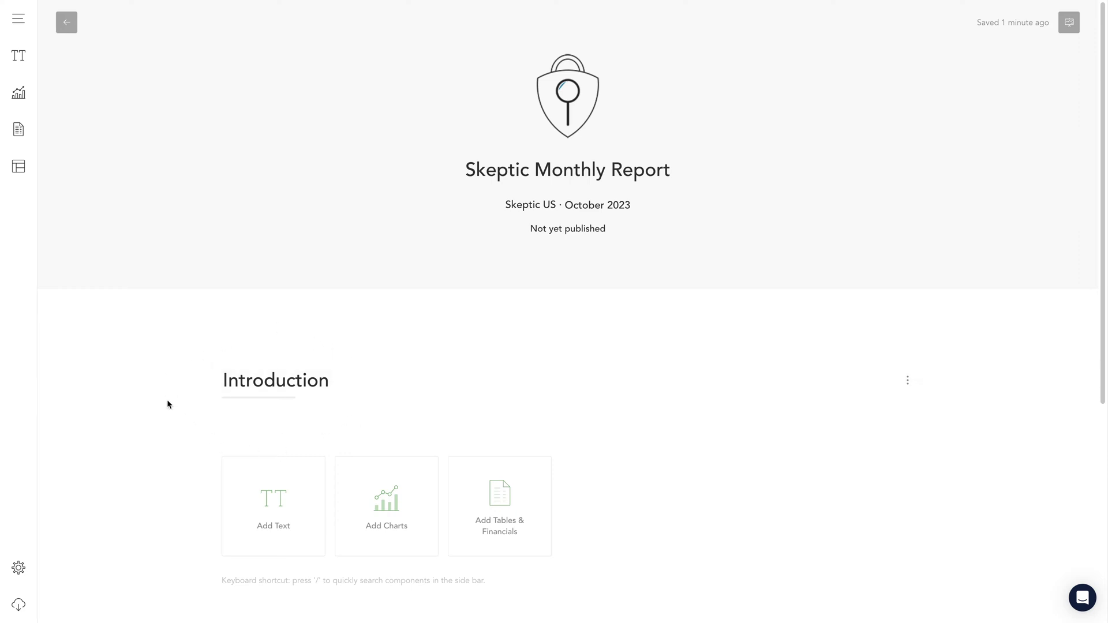
left_click(21, 68)
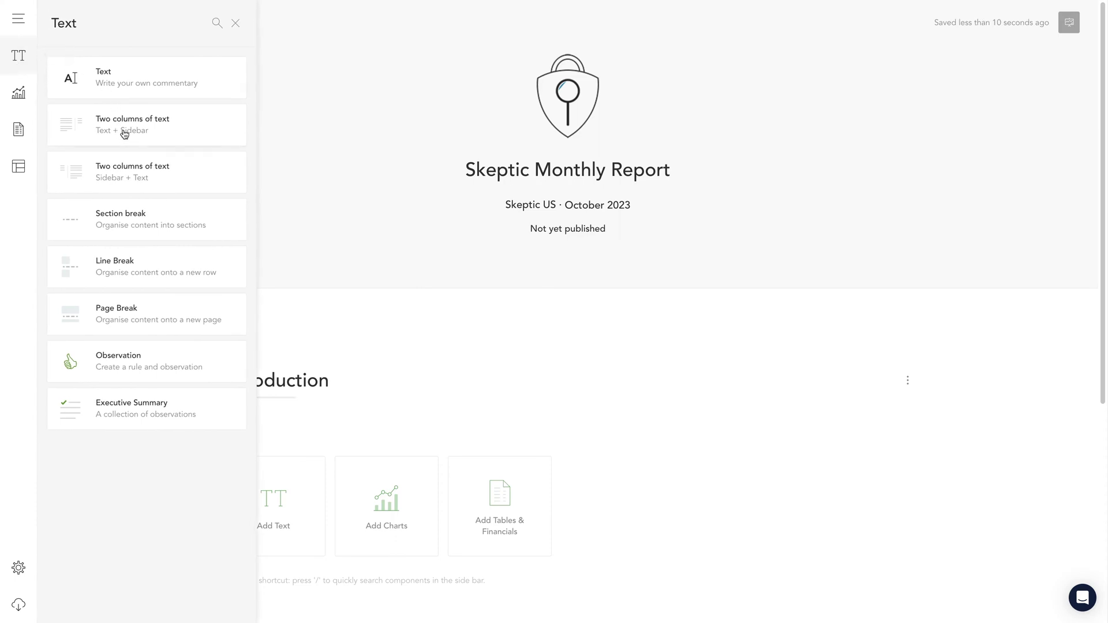
Place a two-column Overview and Actions text block in the Introduction and remove the line break above it.
left_click_drag(181, 132, 288, 443)
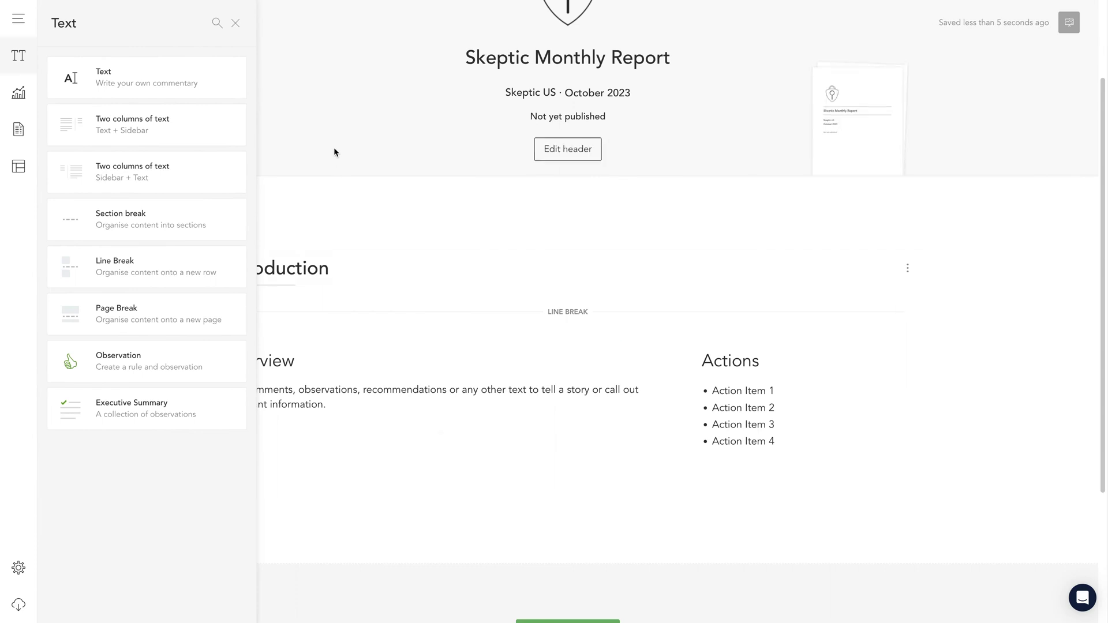
left_click(235, 23)
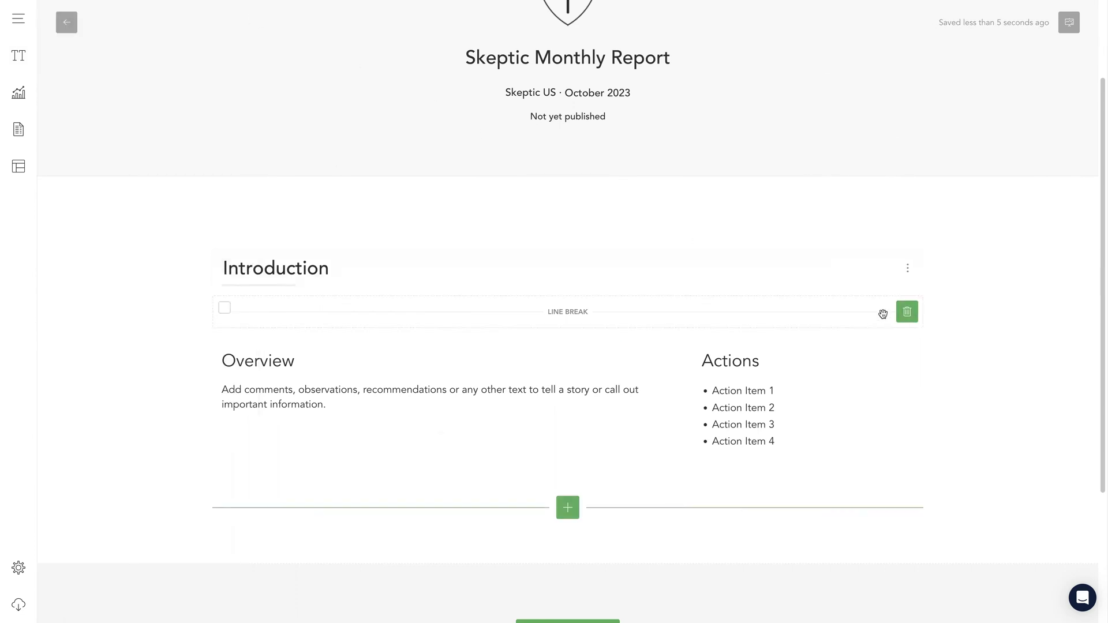
left_click(906, 312)
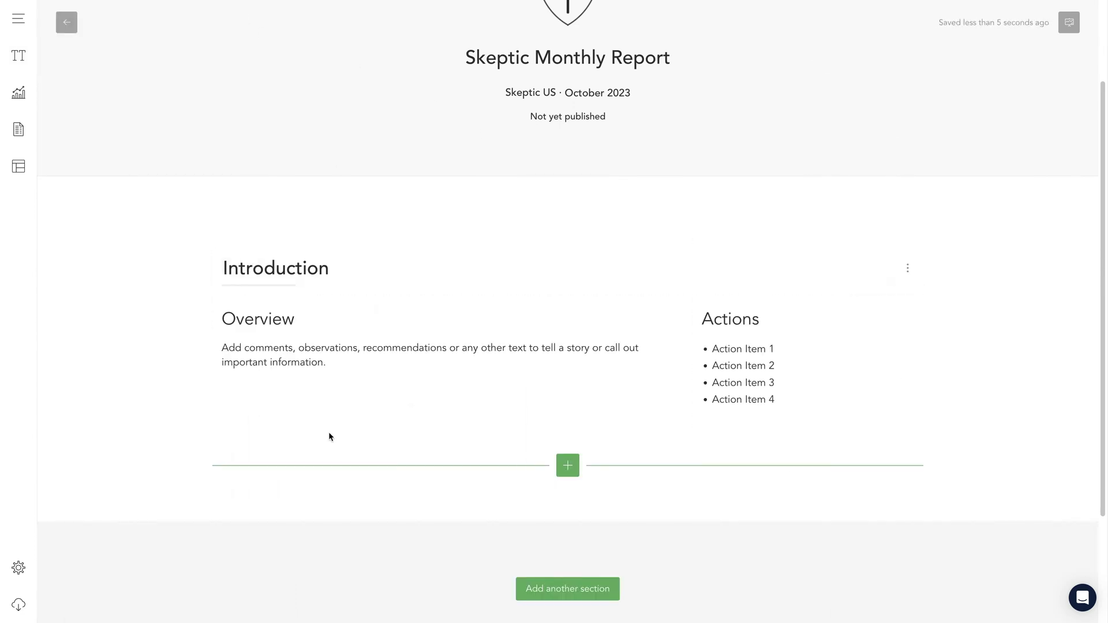
Replace the Overview placeholder with commentary on implementation services increasing cost of sales.
left_click(295, 362)
triple_click(337, 363)
key("BackSpace")
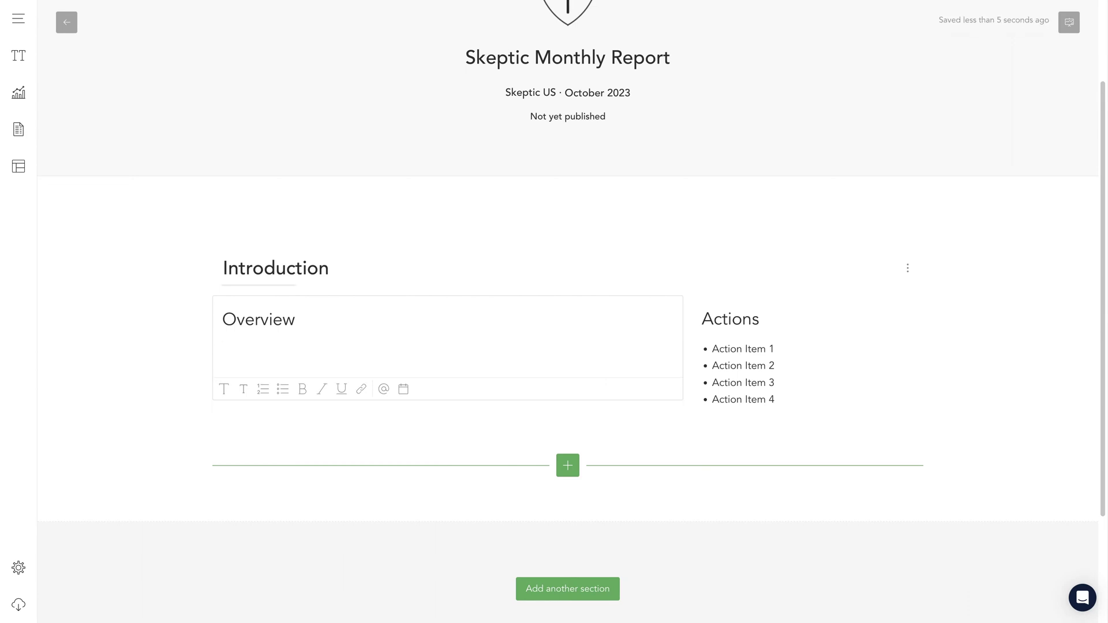
type("Offering implementation services")
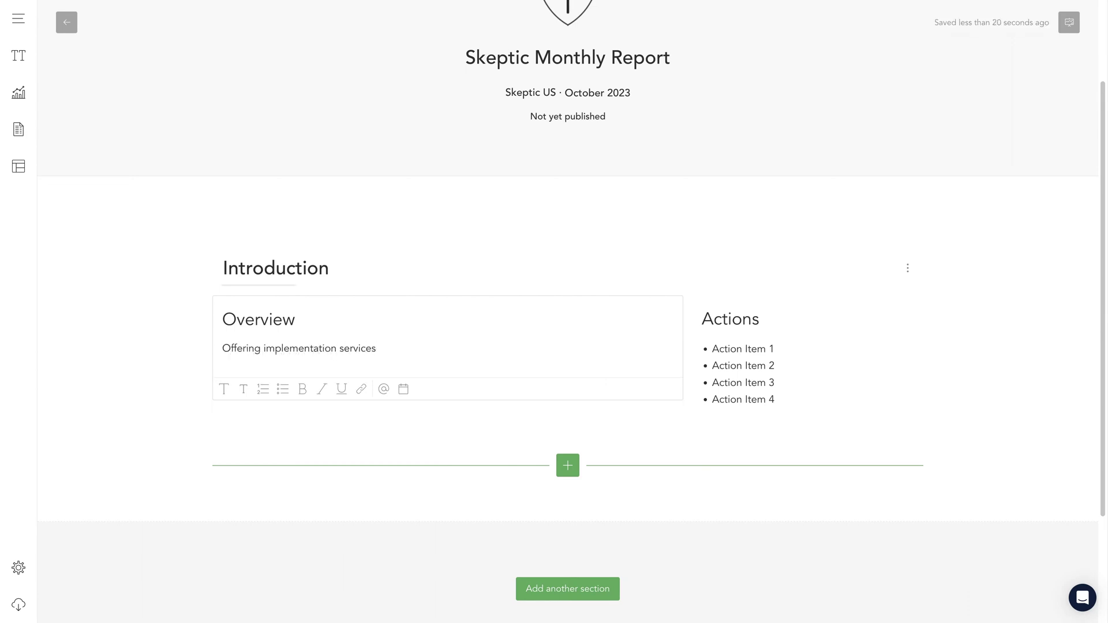
type(" has increased cost of sales, reducing the busines")
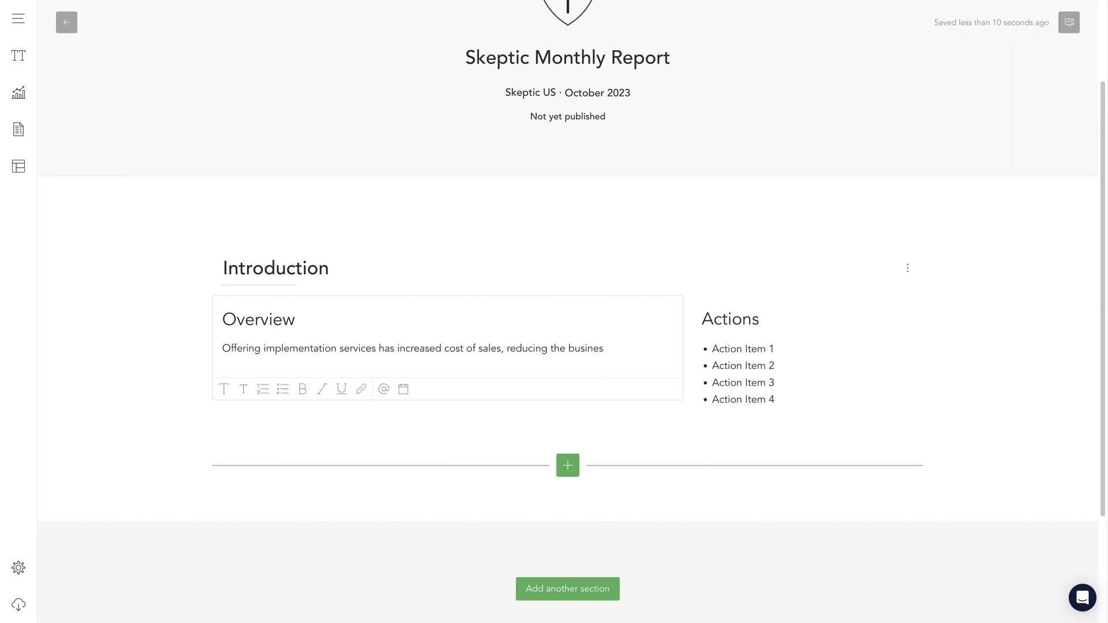
type("s's Gross Profit Margin. However, implementatio")
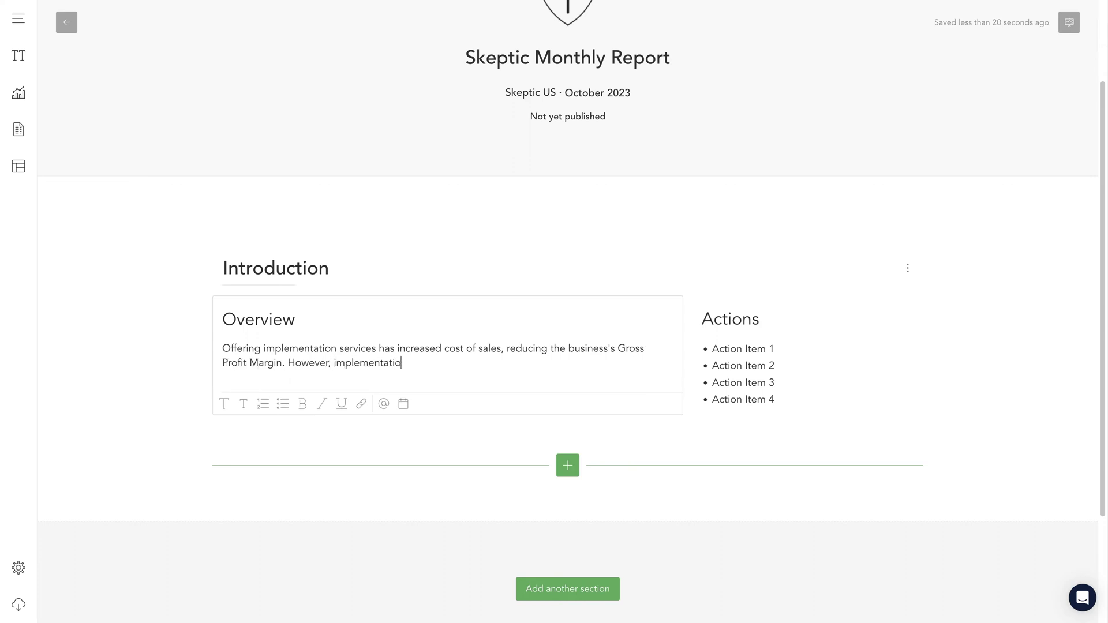
type("n services have also decreased overall churn to")
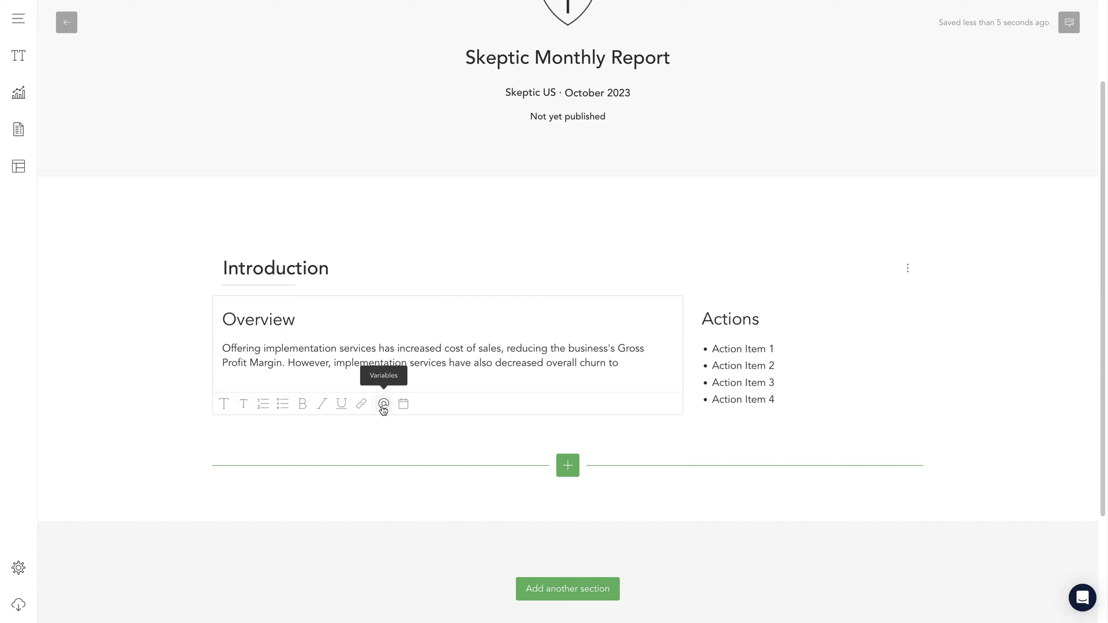
Insert this month's actual Churn Rate value into the Overview, followed by ', below the'.
left_click(383, 404)
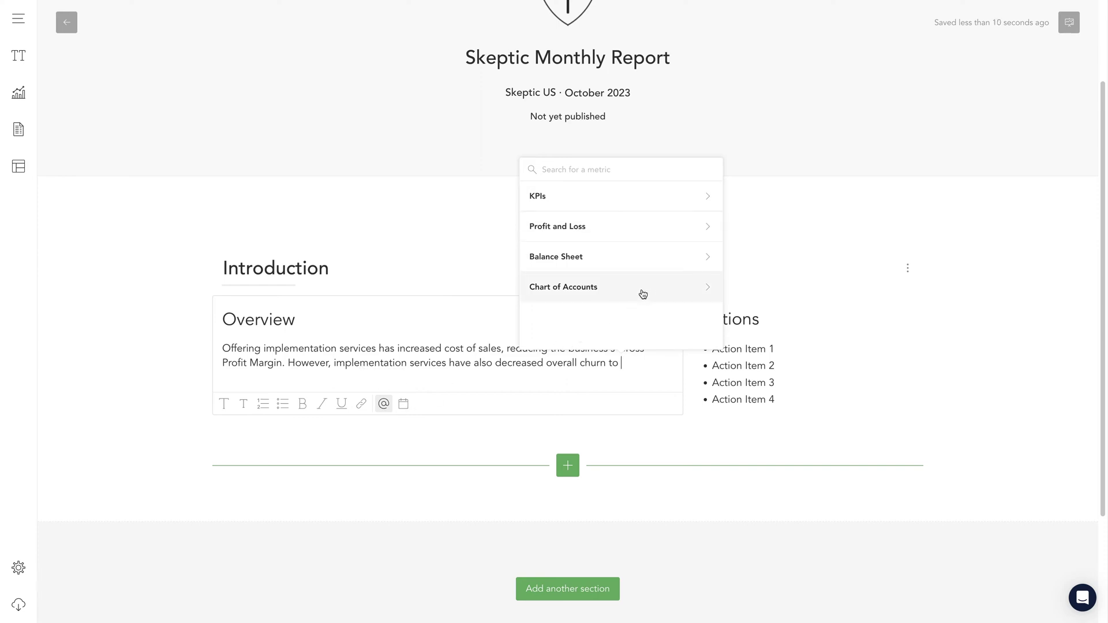
left_click(631, 165)
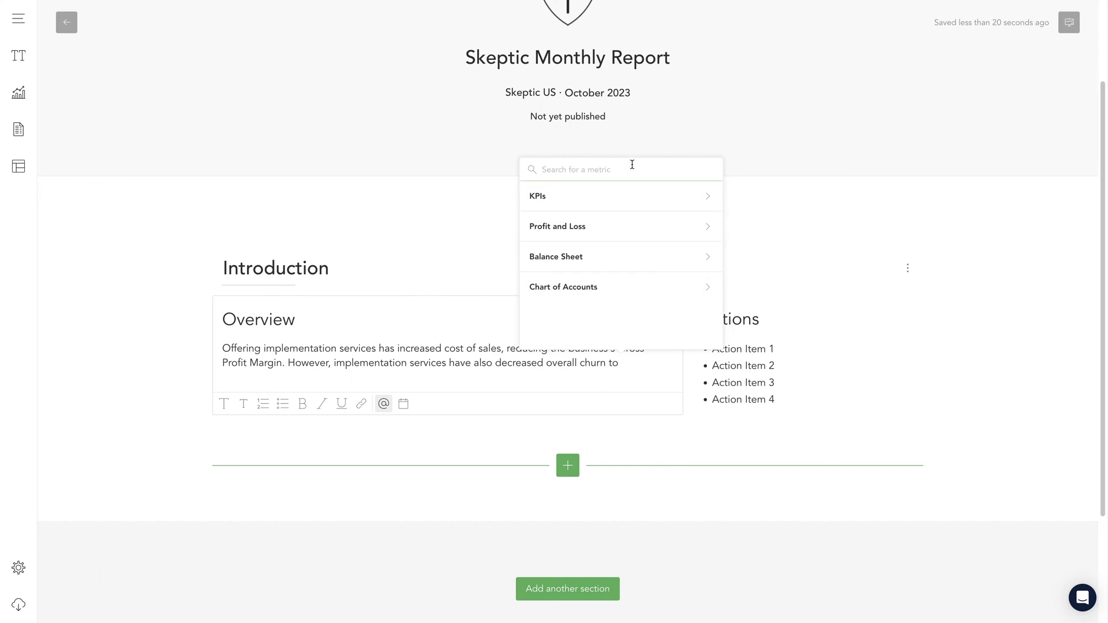
type("churn")
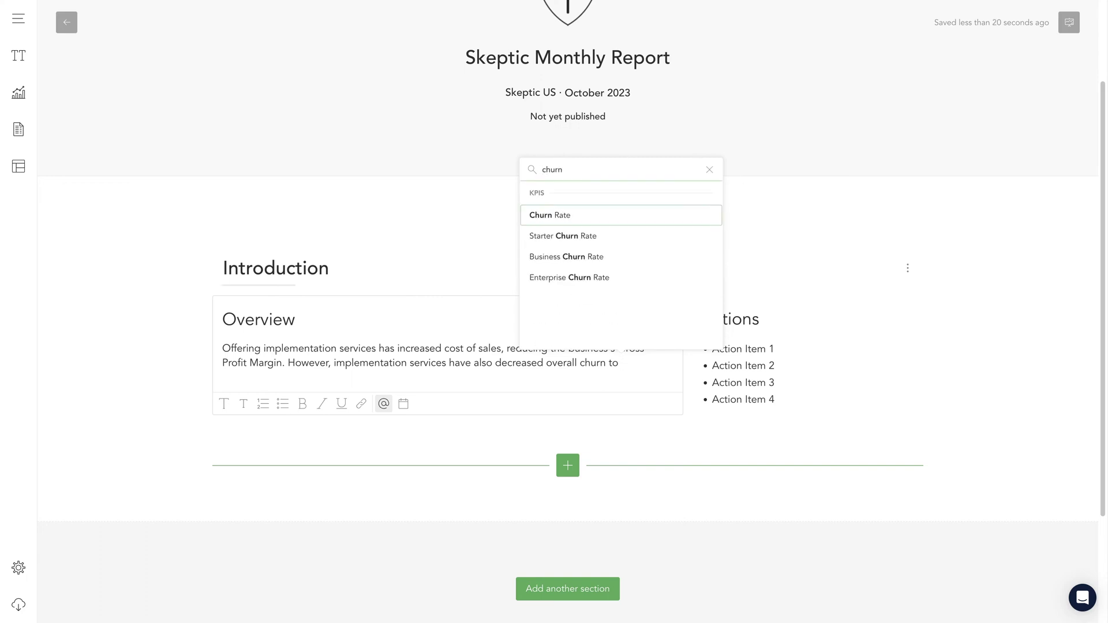
left_click(635, 222)
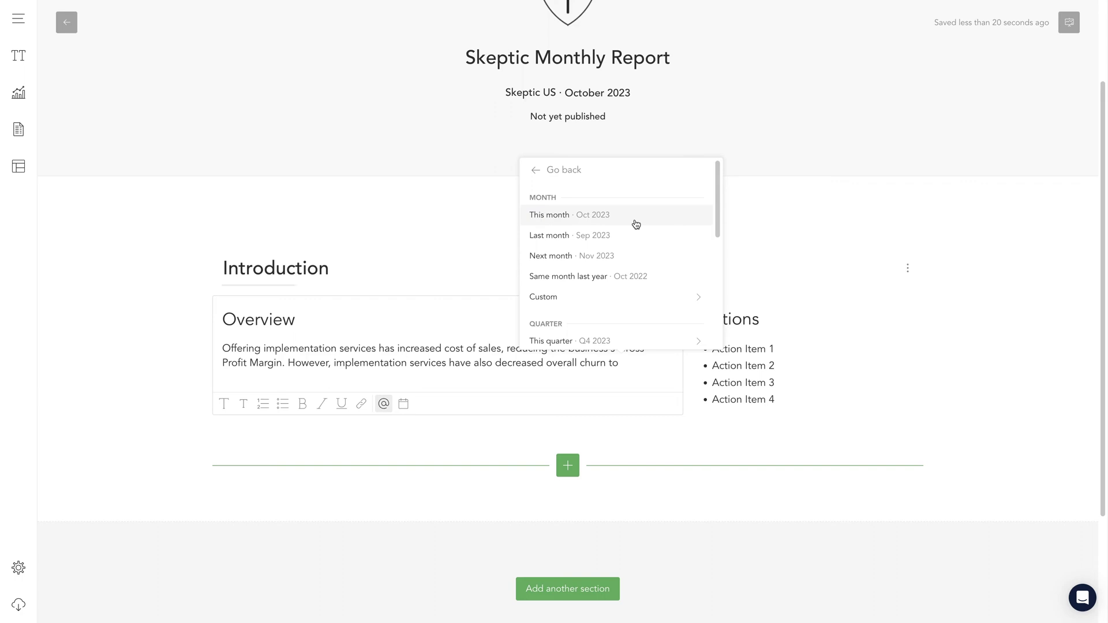
left_click(635, 223)
left_click(615, 197)
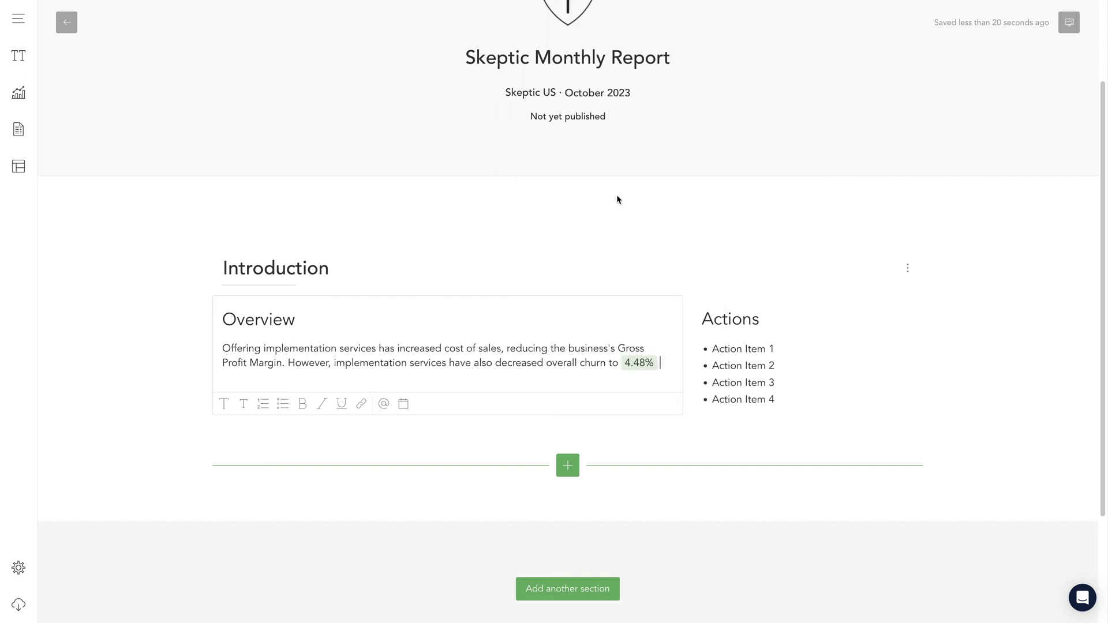
type(", below the")
Insert the target Churn Rate value and continue the text about lower churn and higher conversion.
left_click(383, 417)
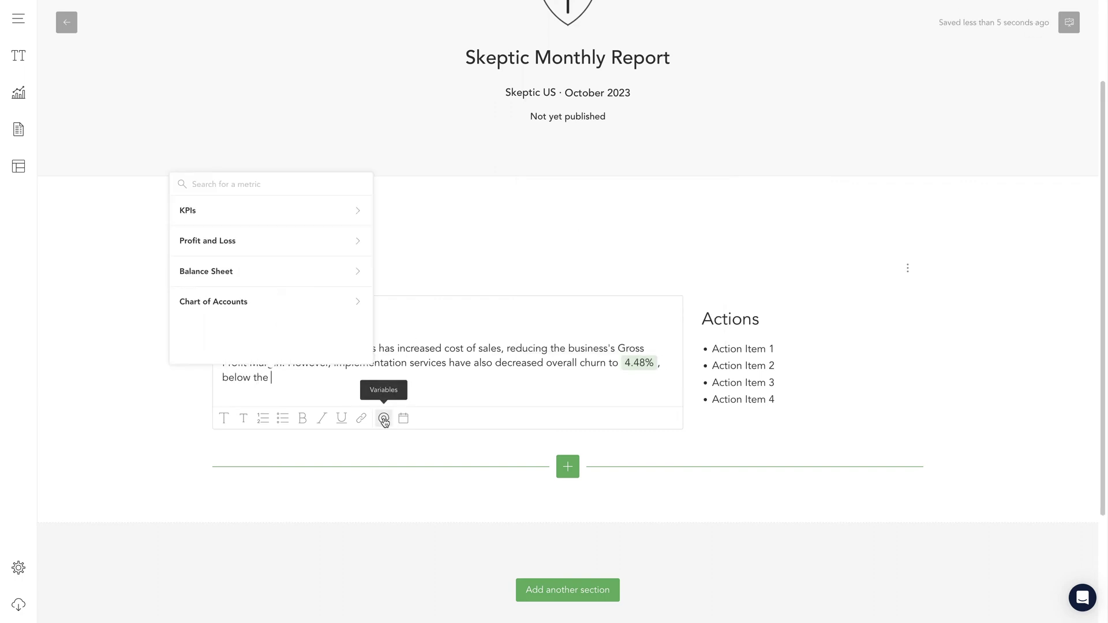
left_click(286, 181)
type("churn")
left_click(294, 231)
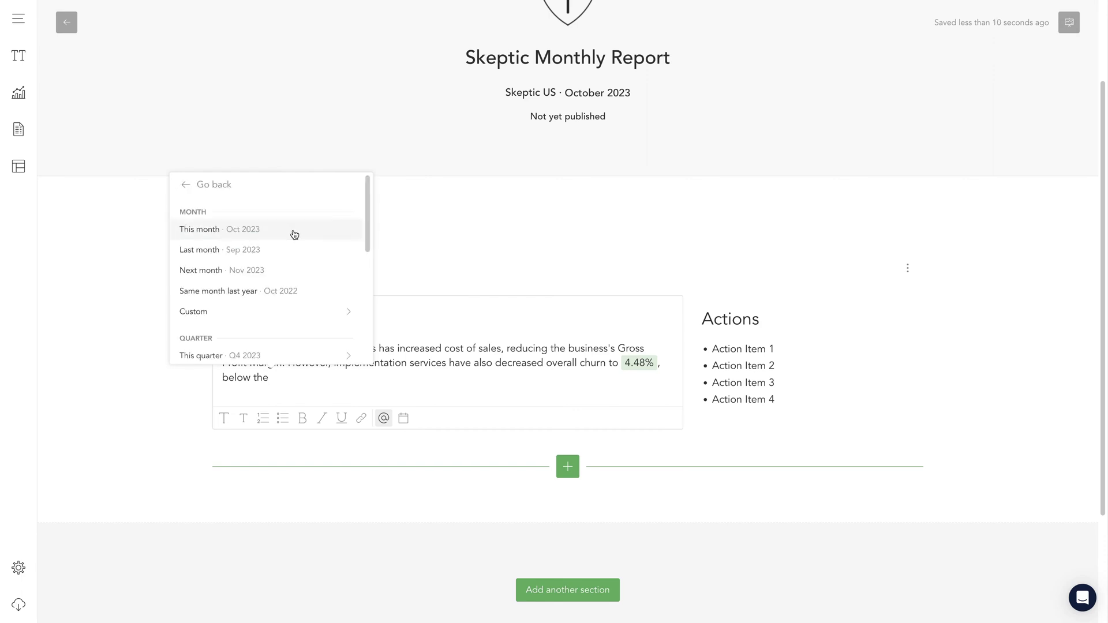
left_click(293, 233)
left_click(280, 233)
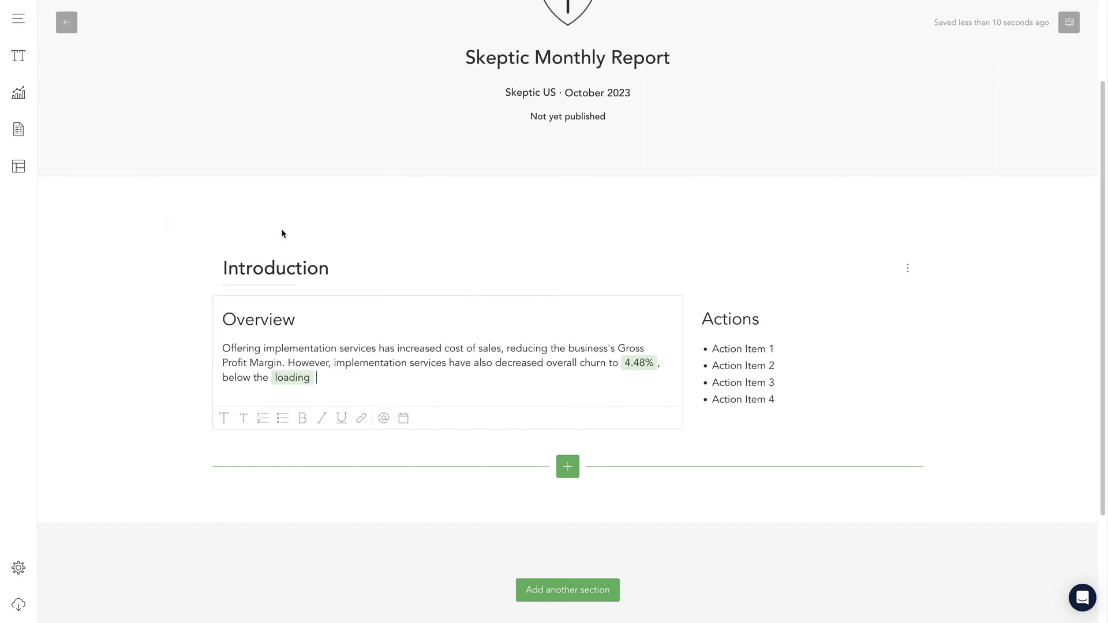
type("target. A lower churn rate, paired with increased conversion, has resulted in high")
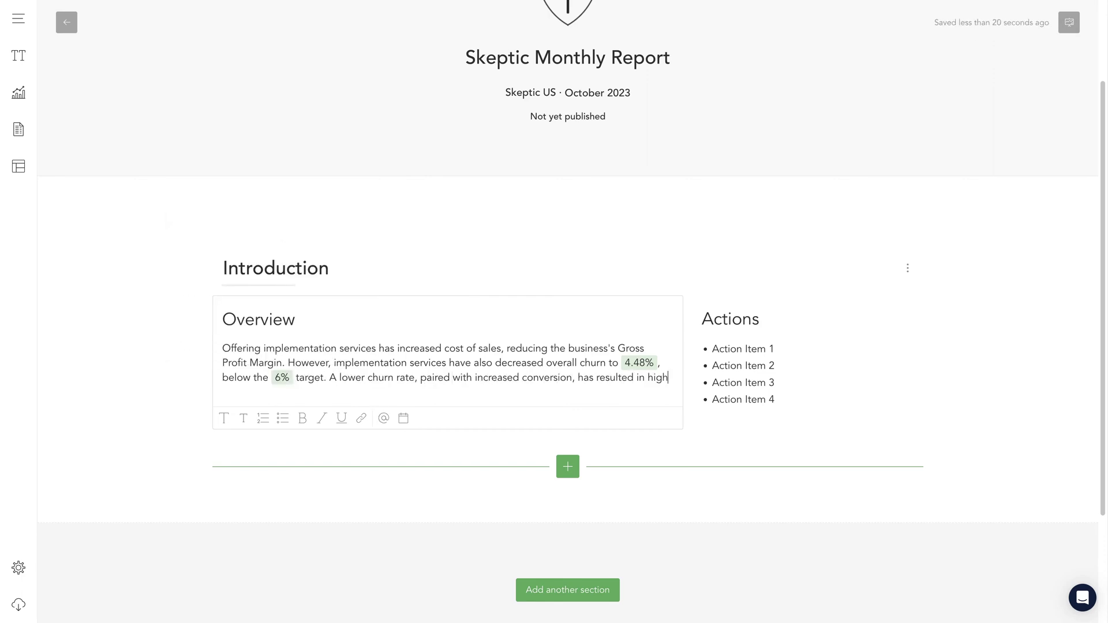
type("er monthly recurring revenue. Decreased expenses have also resulted in a higher Operating Profit Margin.")
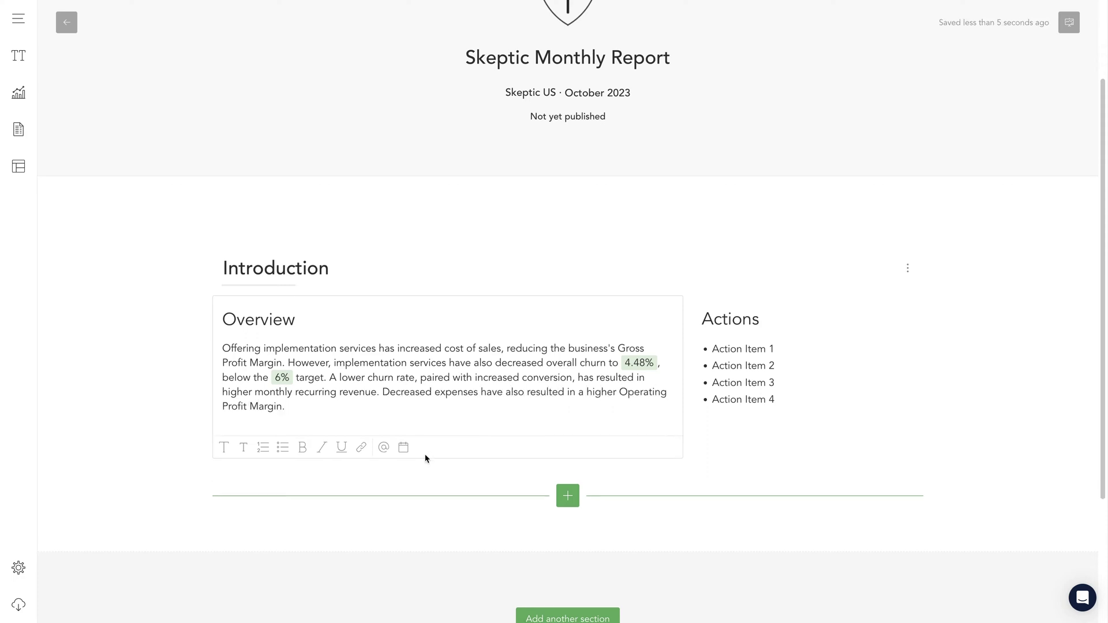
left_click(402, 449)
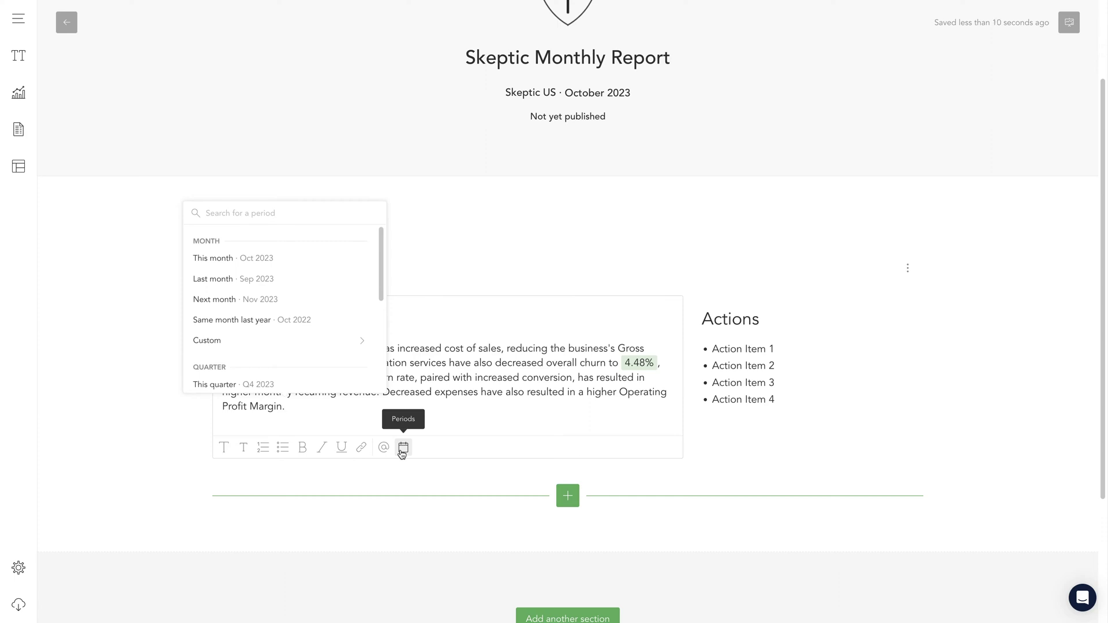
Replace the Actions bullets with two numbered items on marketing to leads and a churn-reducing customer campaign.
left_click(774, 400)
key("ctrl+a")
key("BackSpace")
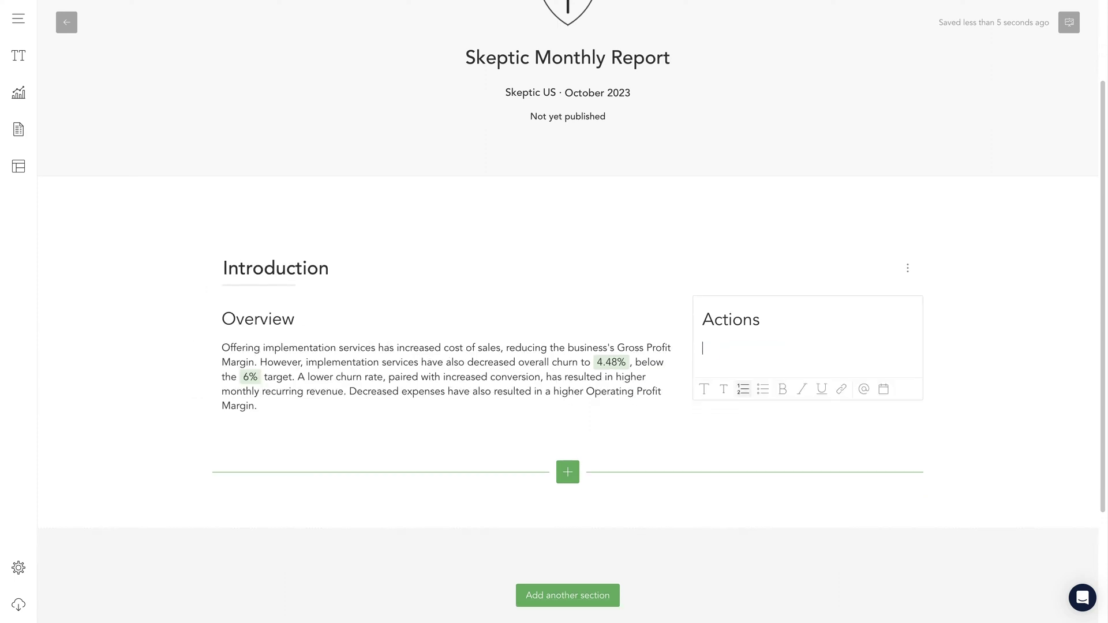
type("1. Include implementation services in marketing to leads")
key("Return")
type("Run a campaign to offer i")
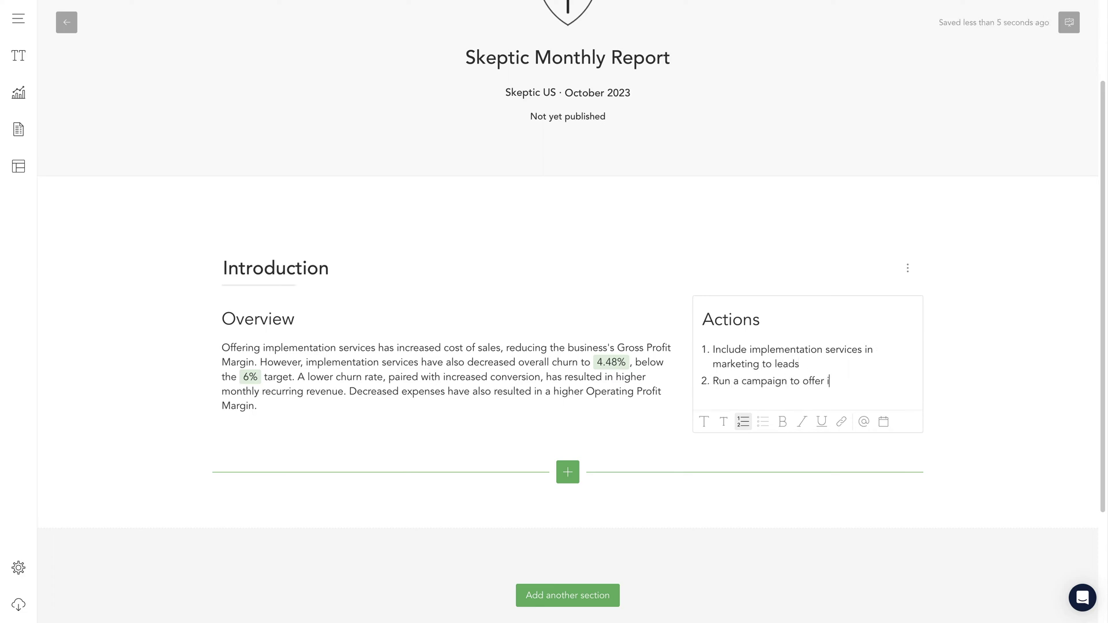
type("mplementation services to current customers to reduce churn")
left_click(952, 467)
Add three Profitability observation blocks below the Introduction from the Text panel.
scroll(35, 94, "down", 1)
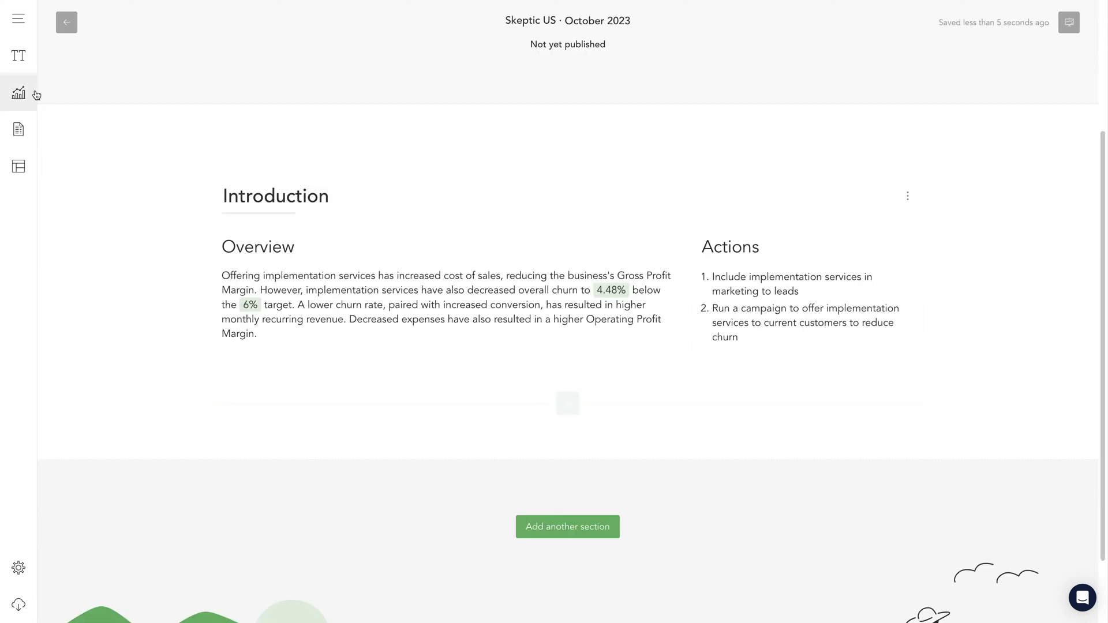
left_click(23, 61)
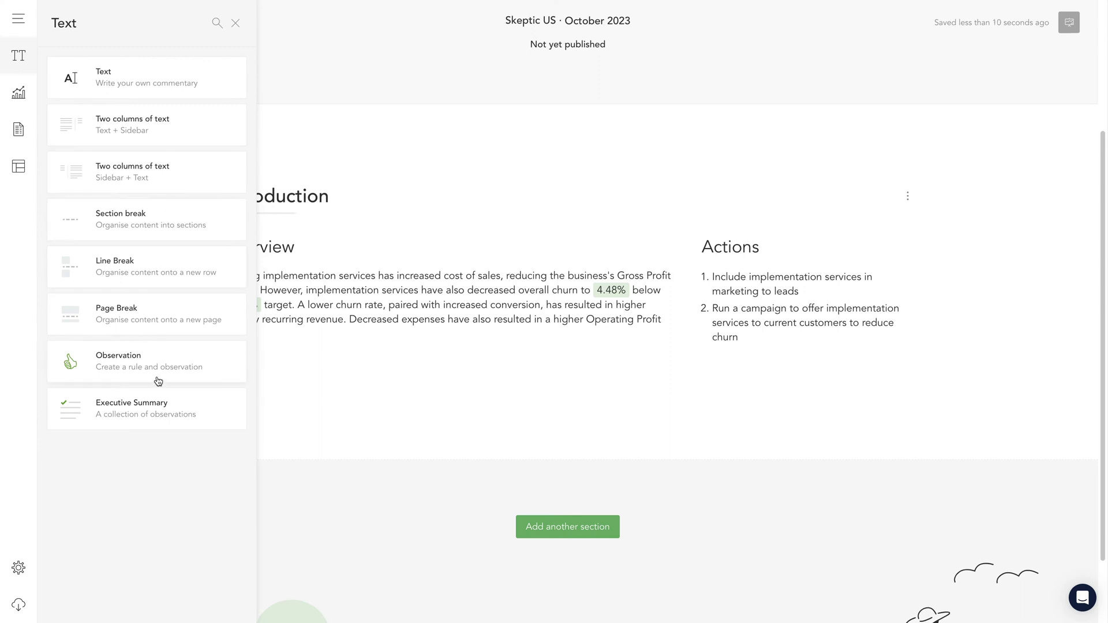
left_click_drag(158, 381, 385, 431)
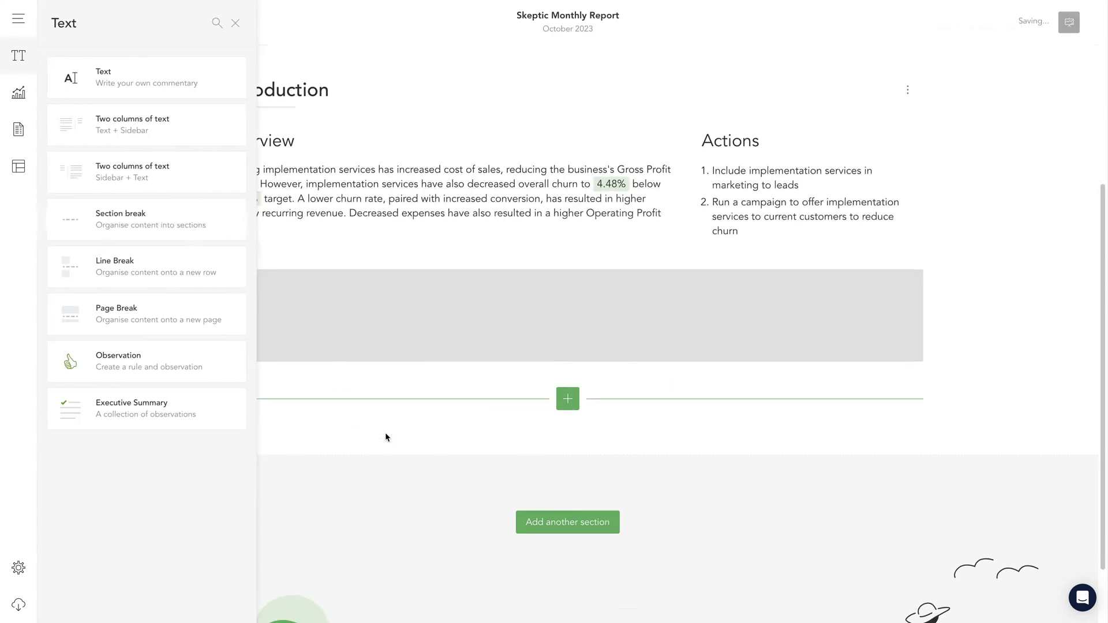
left_click(200, 373)
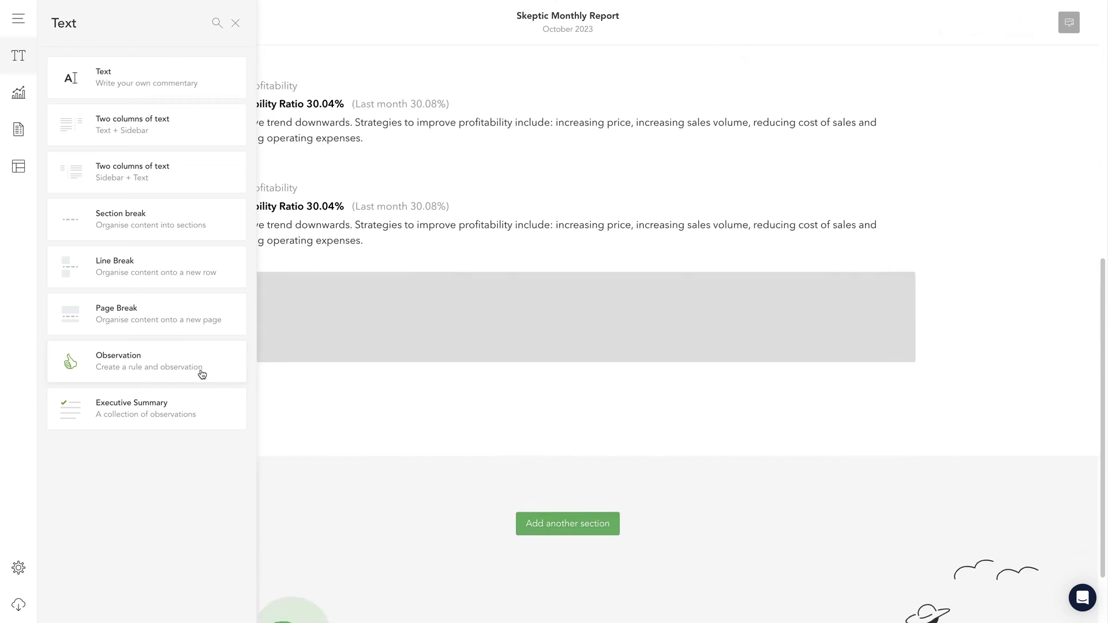
left_click(236, 22)
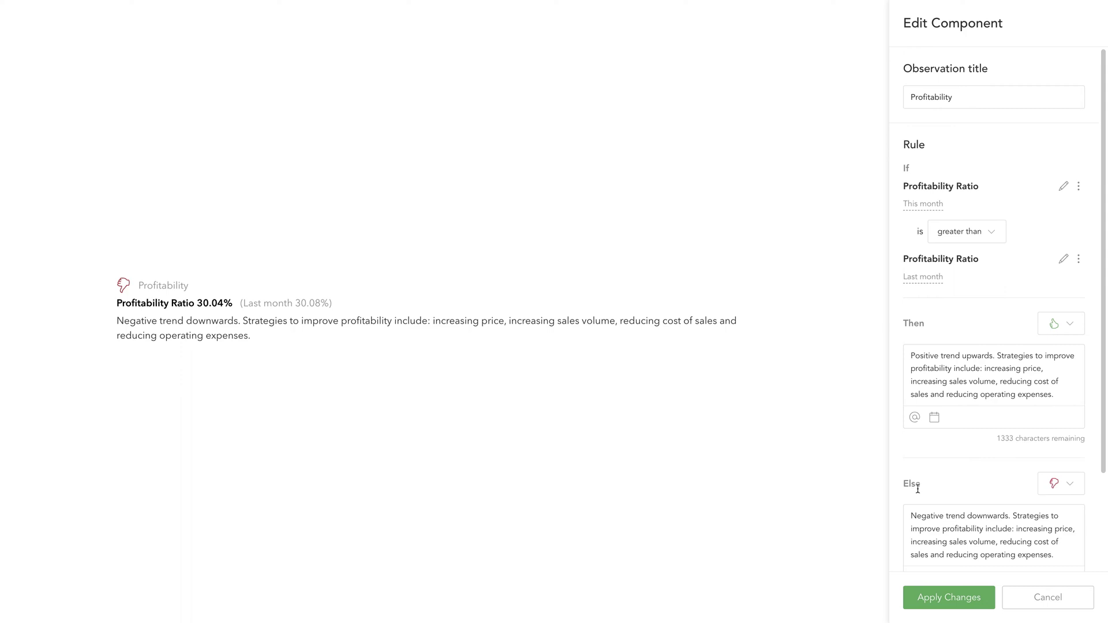
Retitle the first observation 'Gross Profit Margin' with this month's Gross Profit (%) greater than the comparison.
triple_click(997, 99)
type("Gross Profit Margin")
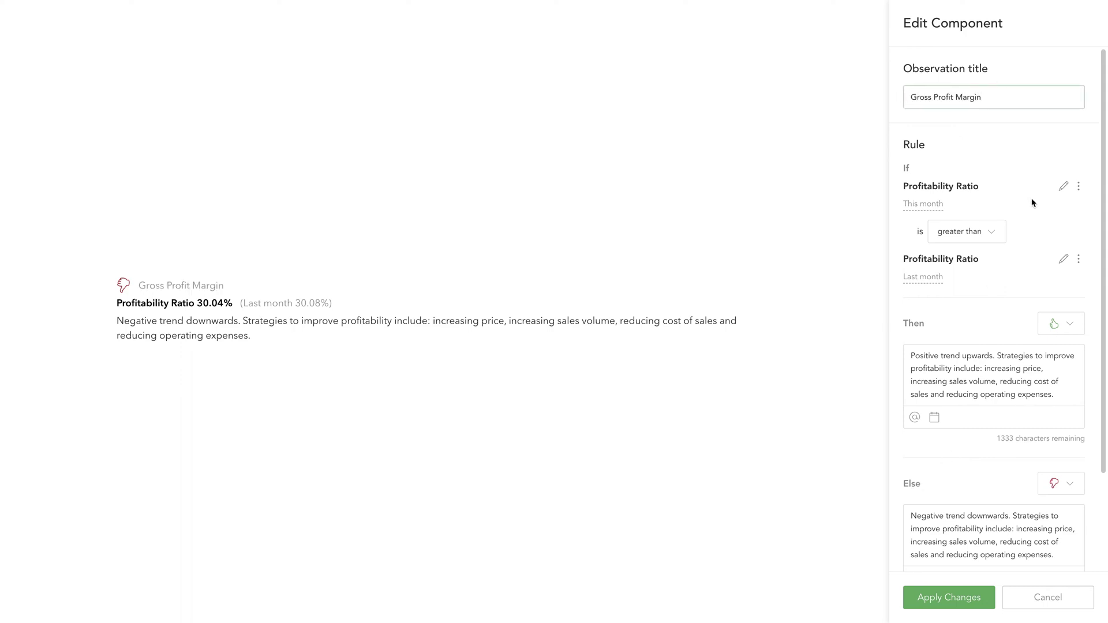
left_click(1063, 186)
type("gross")
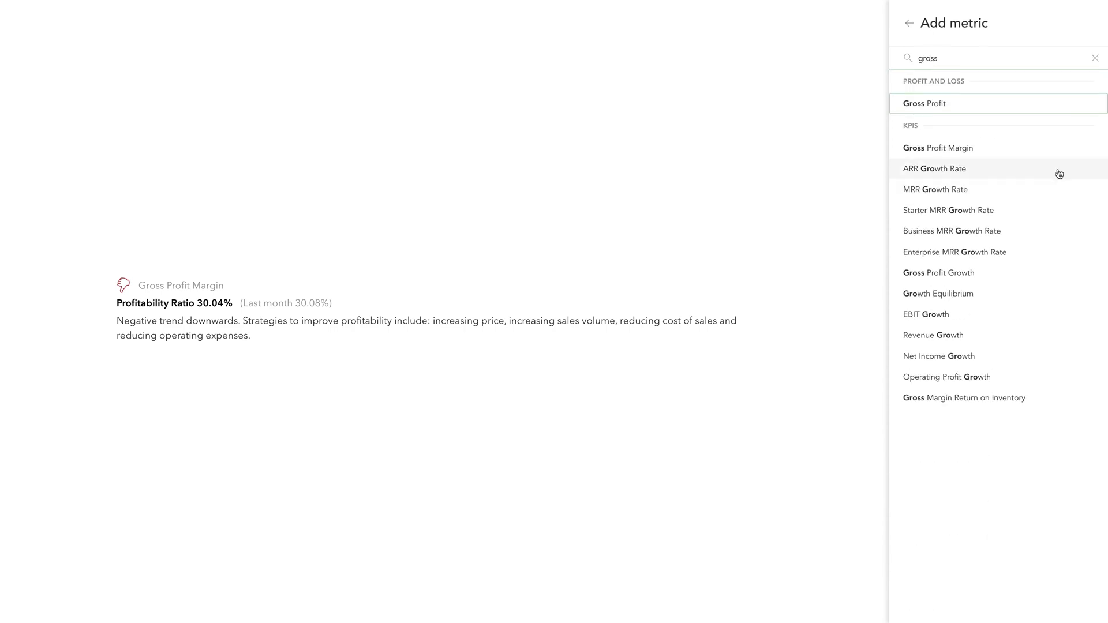
left_click(1048, 150)
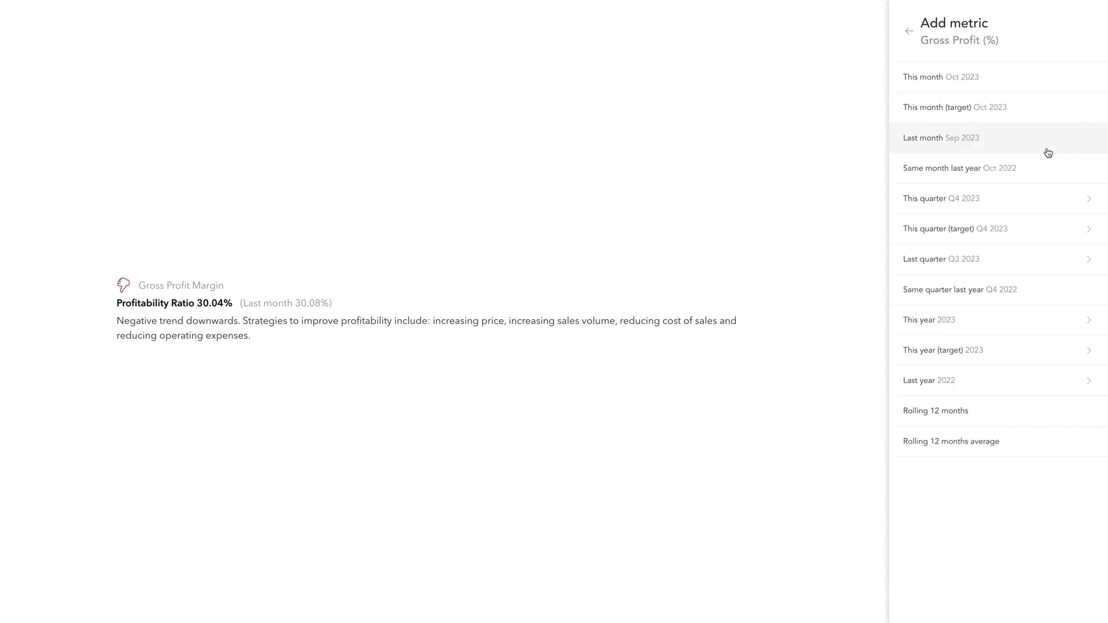
left_click(1056, 77)
left_click(992, 232)
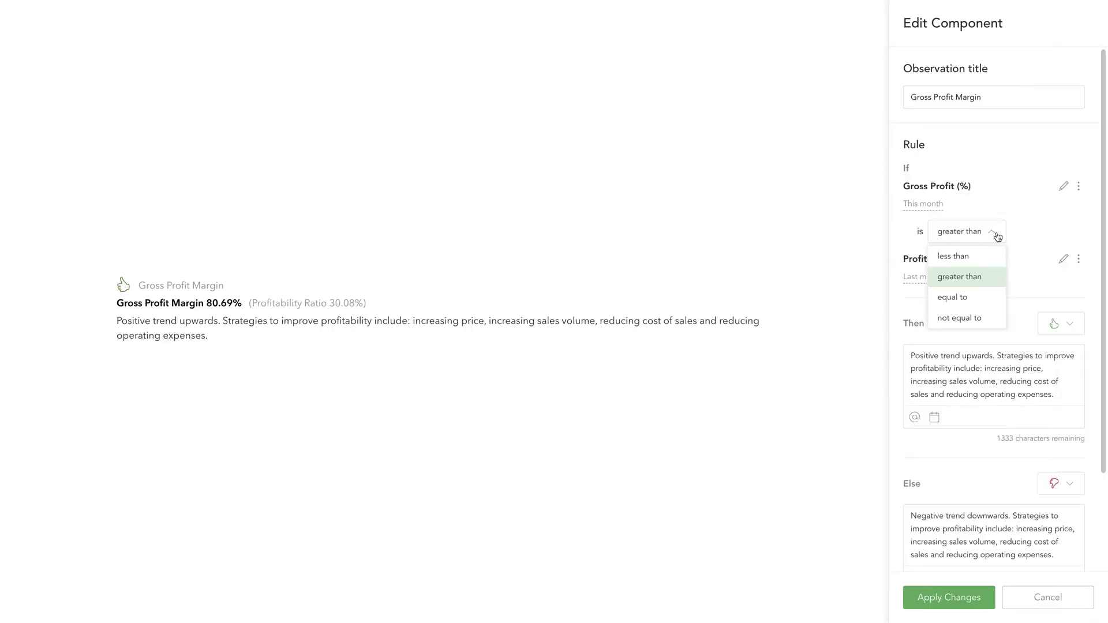
left_click(986, 279)
Compare against Gross Profit Margin for the same month last year, rewrite the positive message, and add a check icon.
left_click(1064, 261)
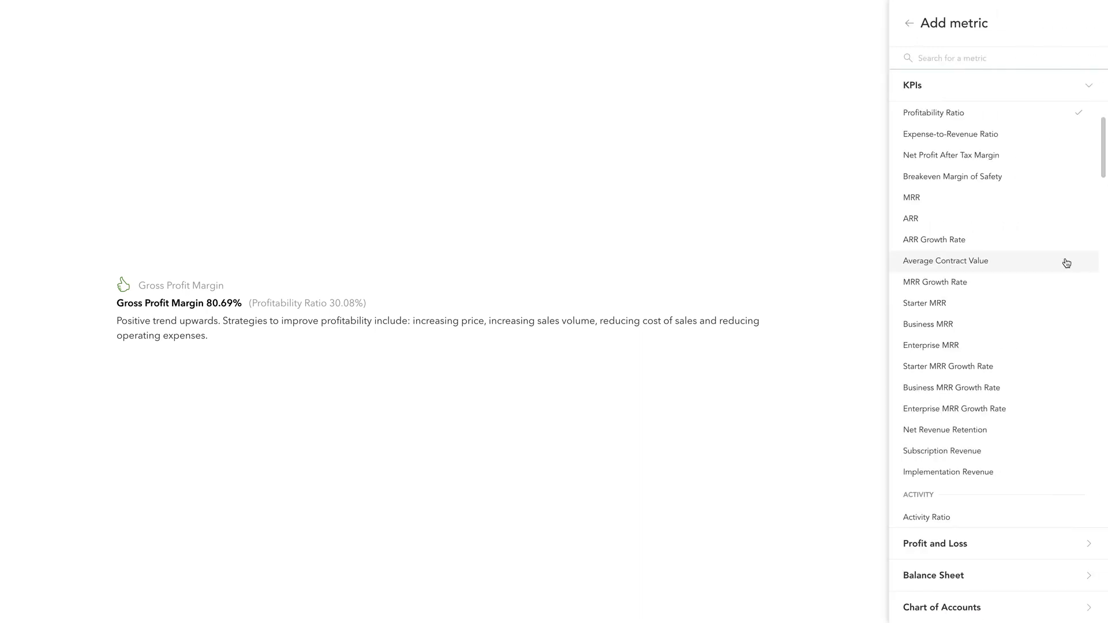
type("gross")
left_click(1018, 149)
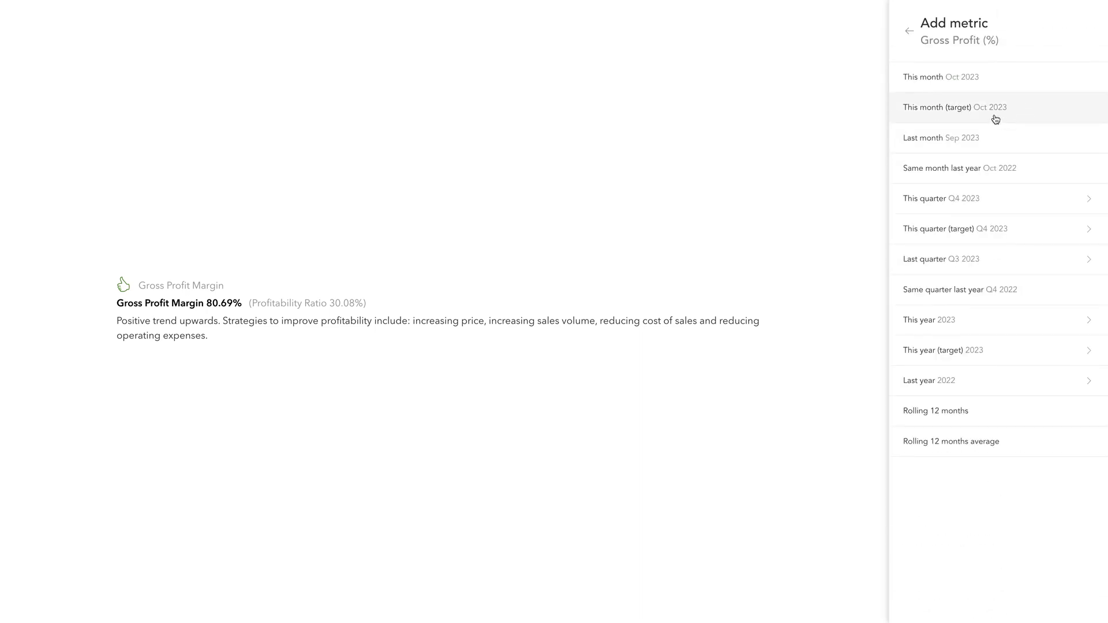
left_click(1031, 169)
triple_click(1056, 392)
type("Gre")
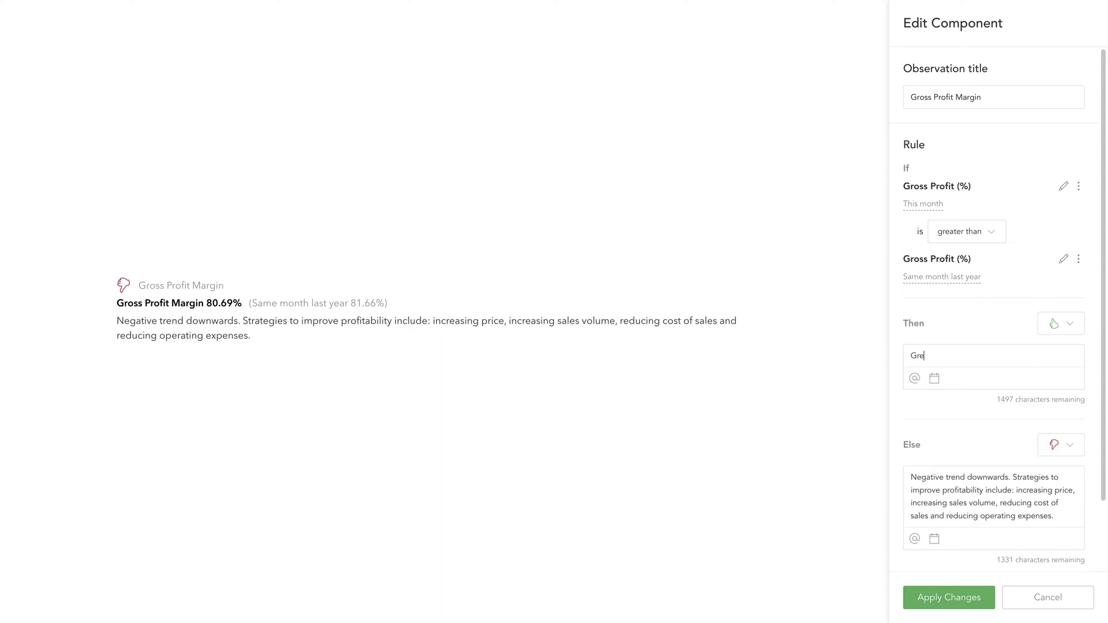
type("at work! Gross Profit Margin is trending upwards. Strategies for further improvement include: increasing conversion rate, increas")
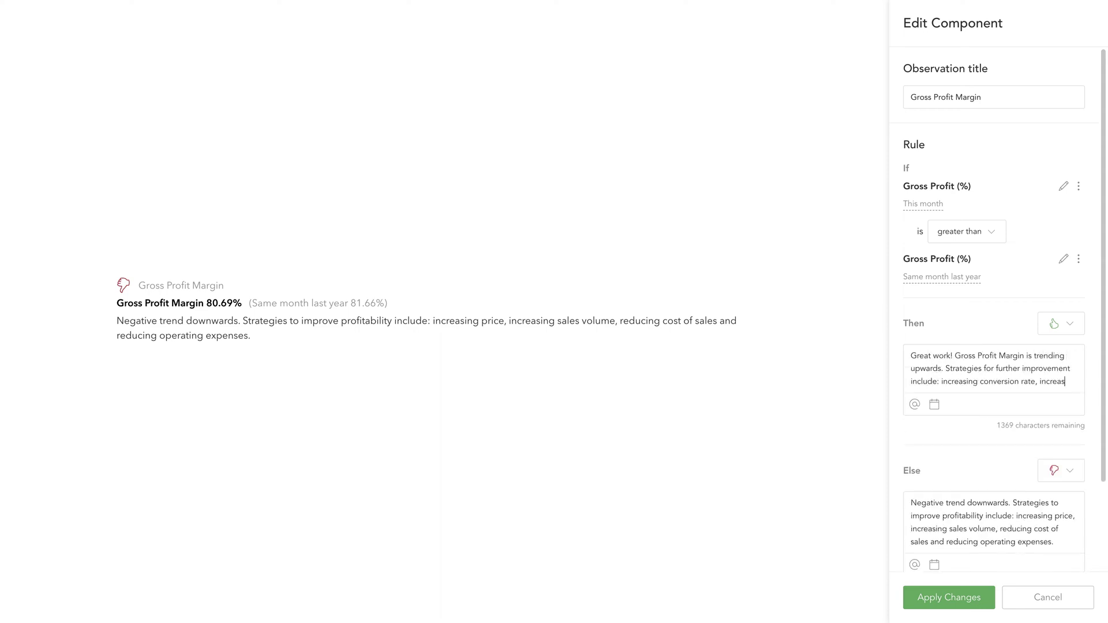
type("ing leads, reducing churn rate, and reducing cost of sales.")
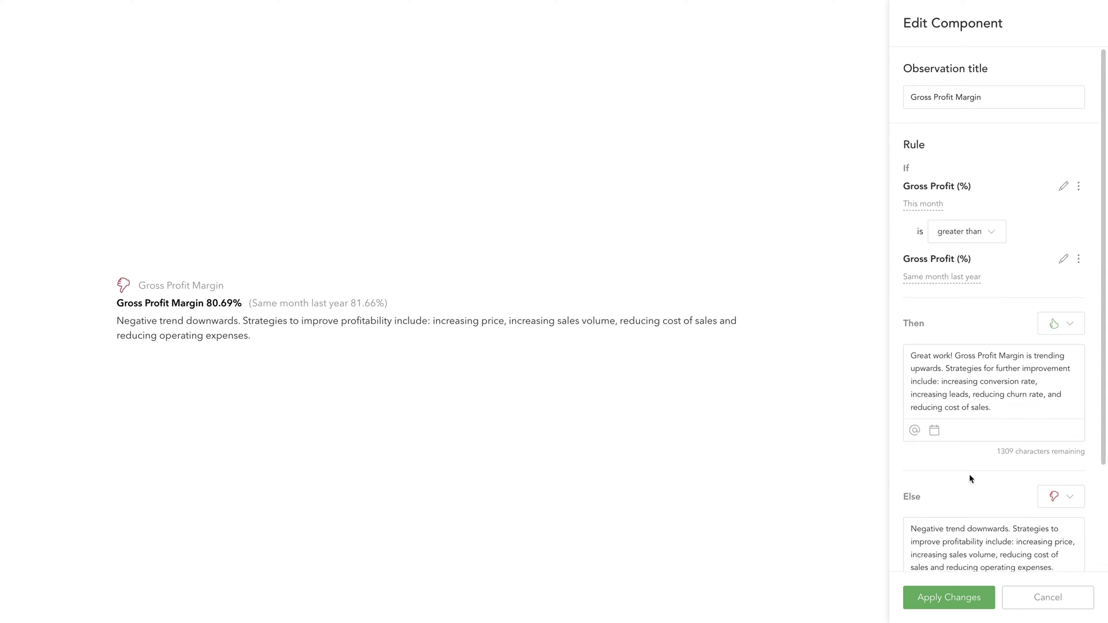
left_click(1070, 324)
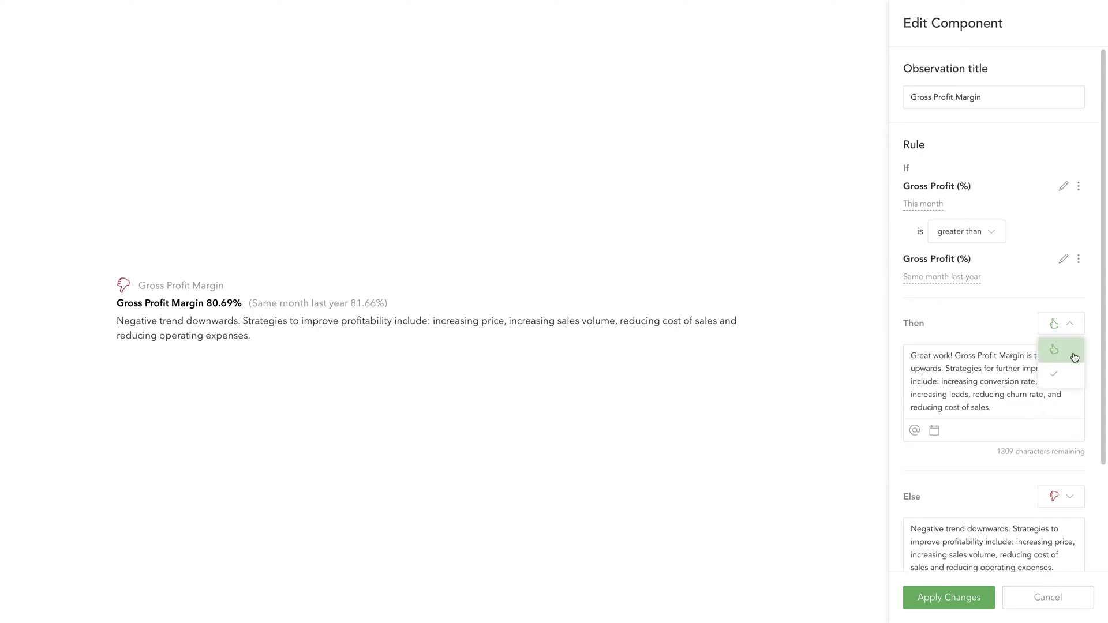
left_click(1071, 380)
scroll(1071, 394, "down", 3)
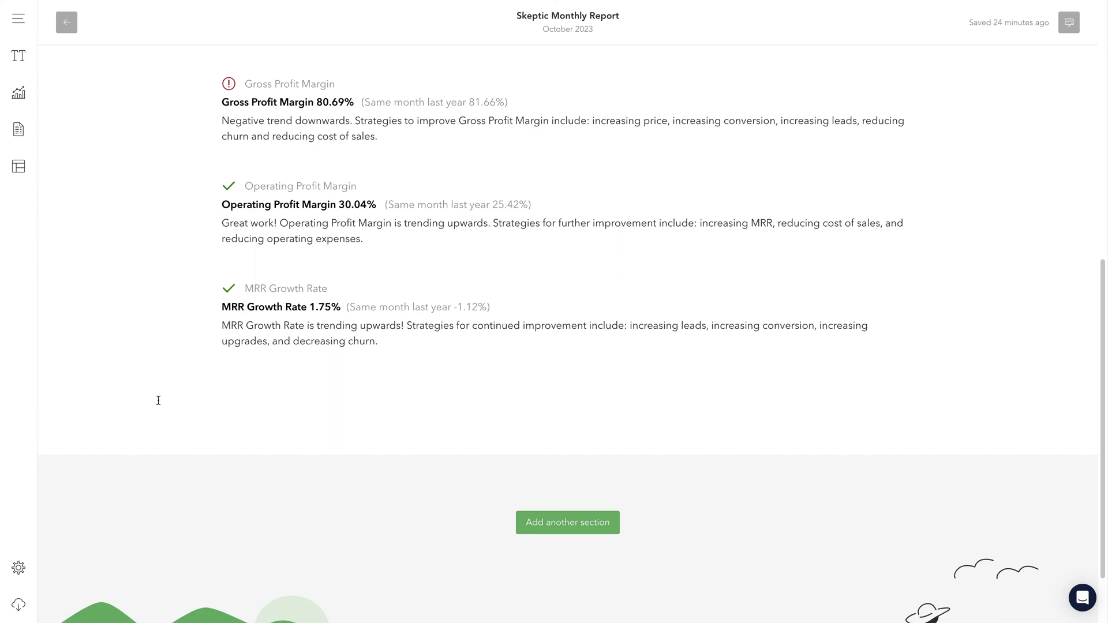
Add a new report section titled 'Gross Profit & Operating Profit'.
left_click(581, 530)
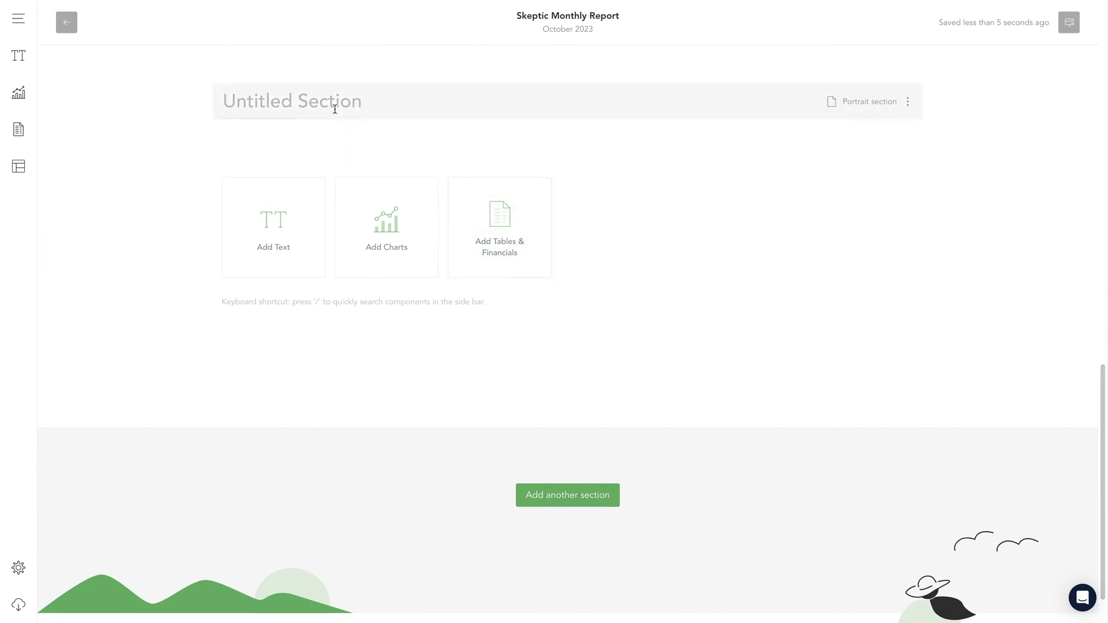
left_click(333, 108)
type("Gross Profit")
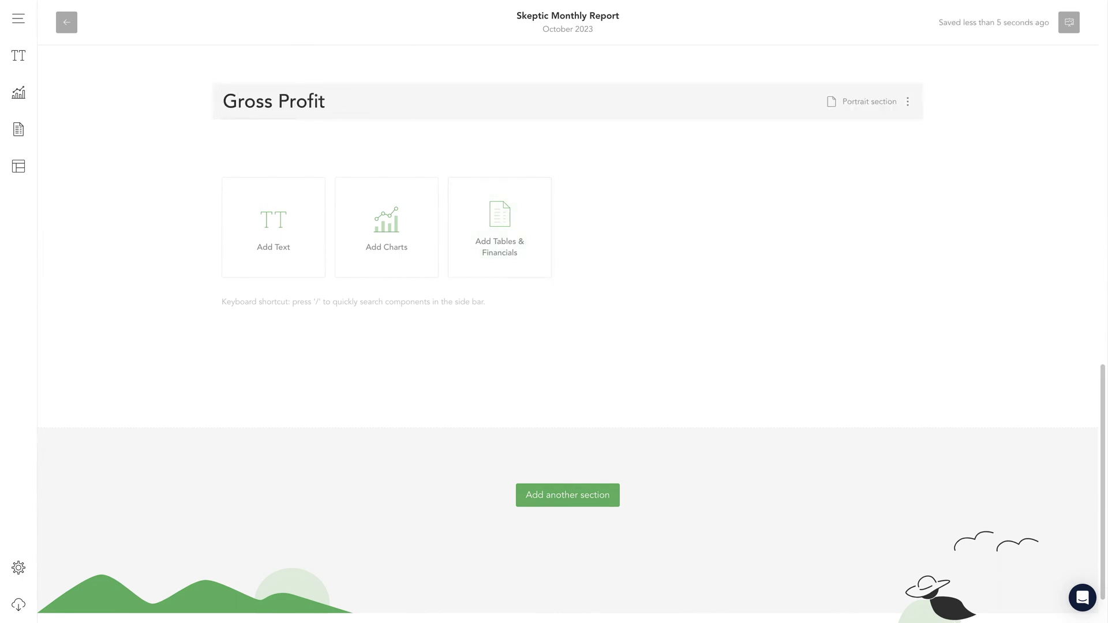
type(" & Operating Profit")
left_click(107, 200)
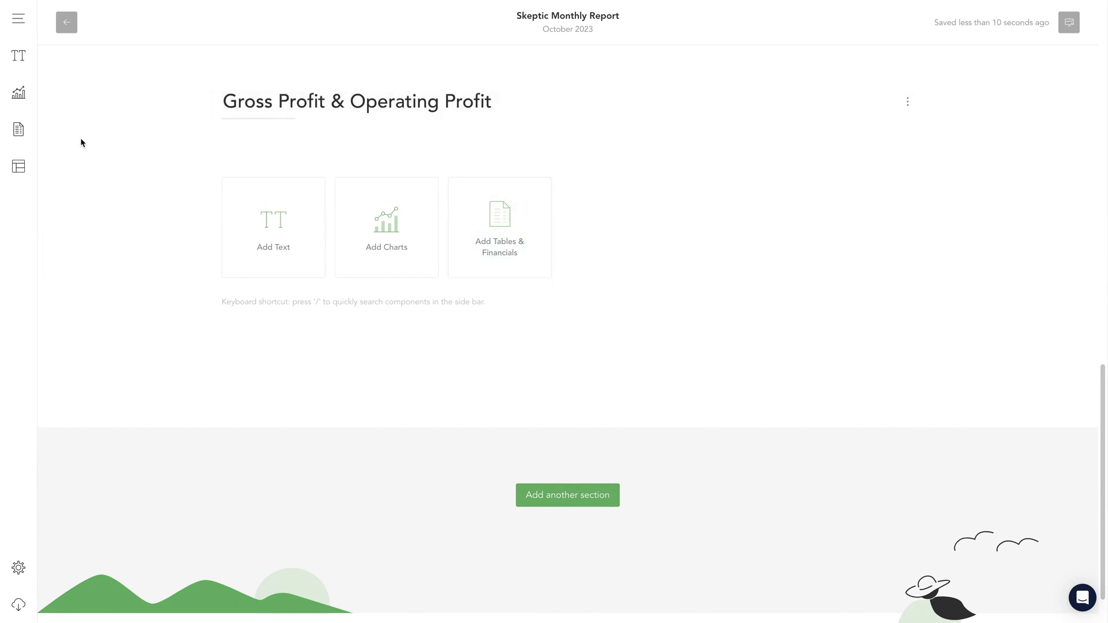
Insert the Revenue – This financial year line chart into the new section.
left_click(18, 97)
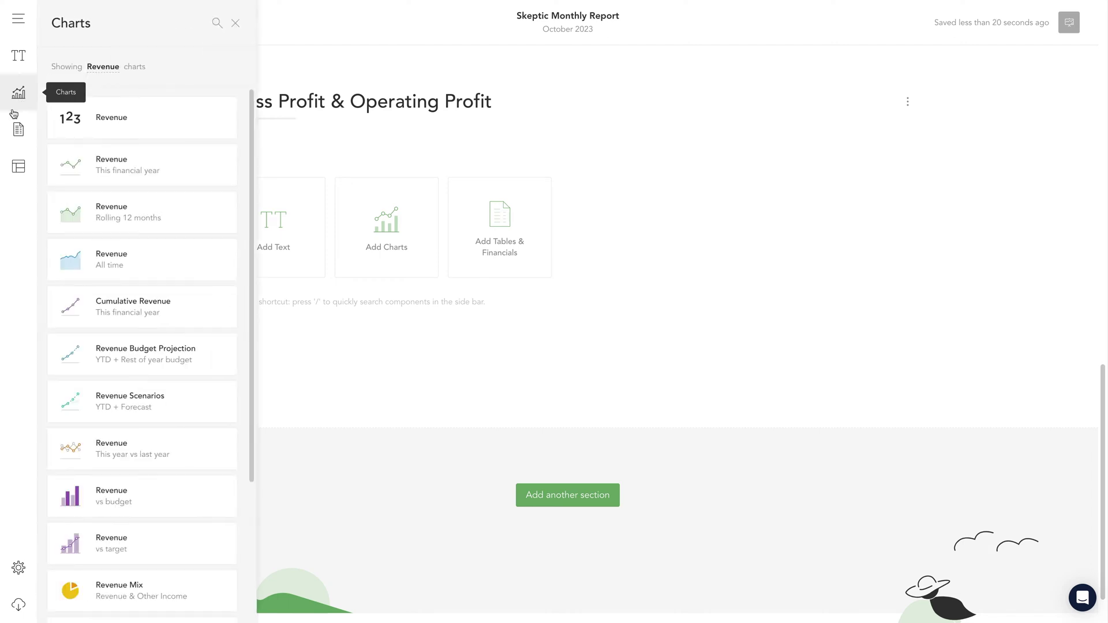
left_click(156, 174)
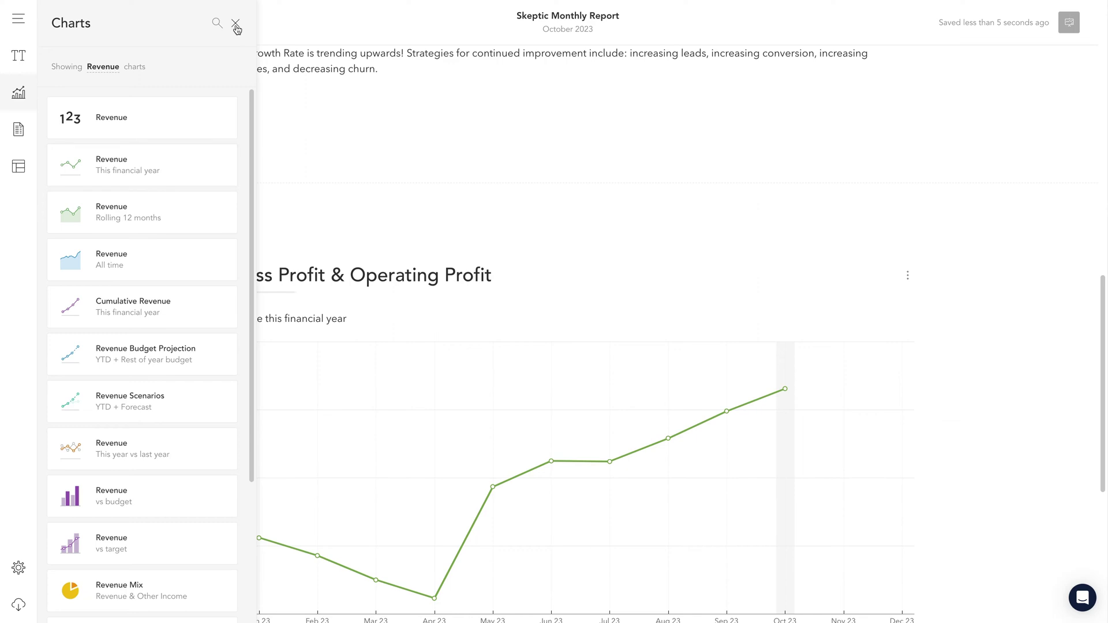
left_click(235, 25)
scroll(359, 392, "down", 2)
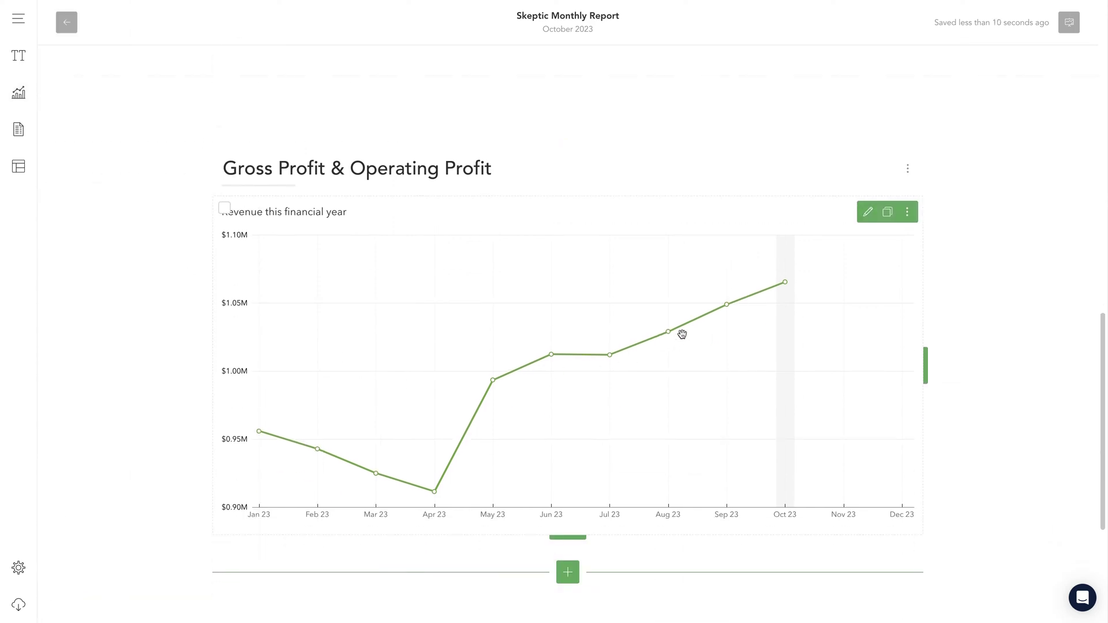
Rename the revenue chart to 'Profitability for all time'.
left_click(868, 214)
triple_click(965, 97)
type("Profitability ")
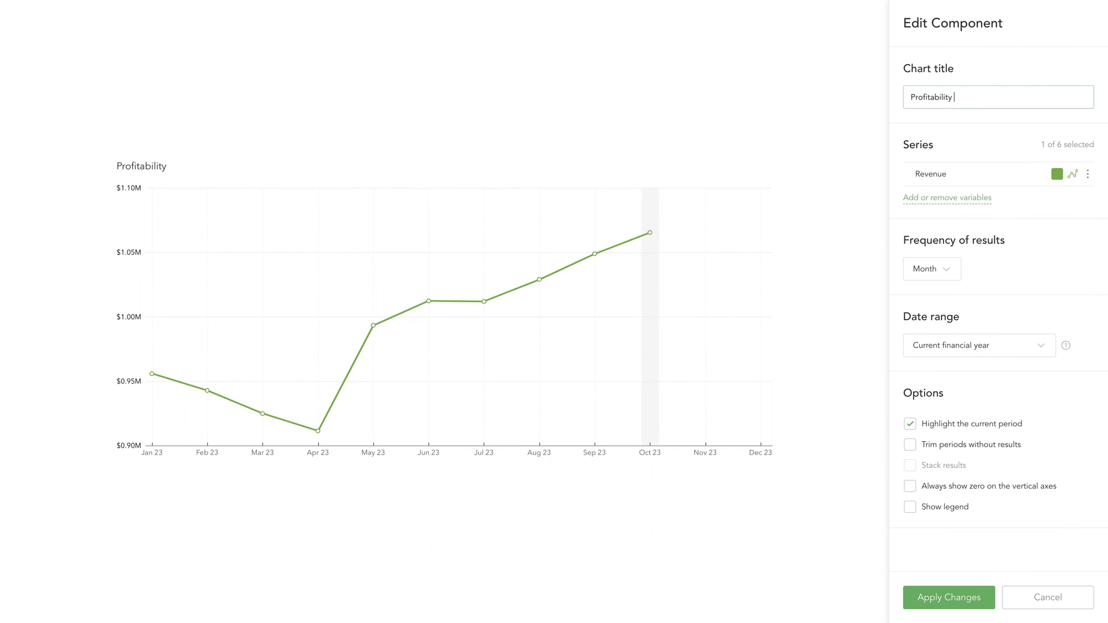
type("for all time")
left_click(977, 122)
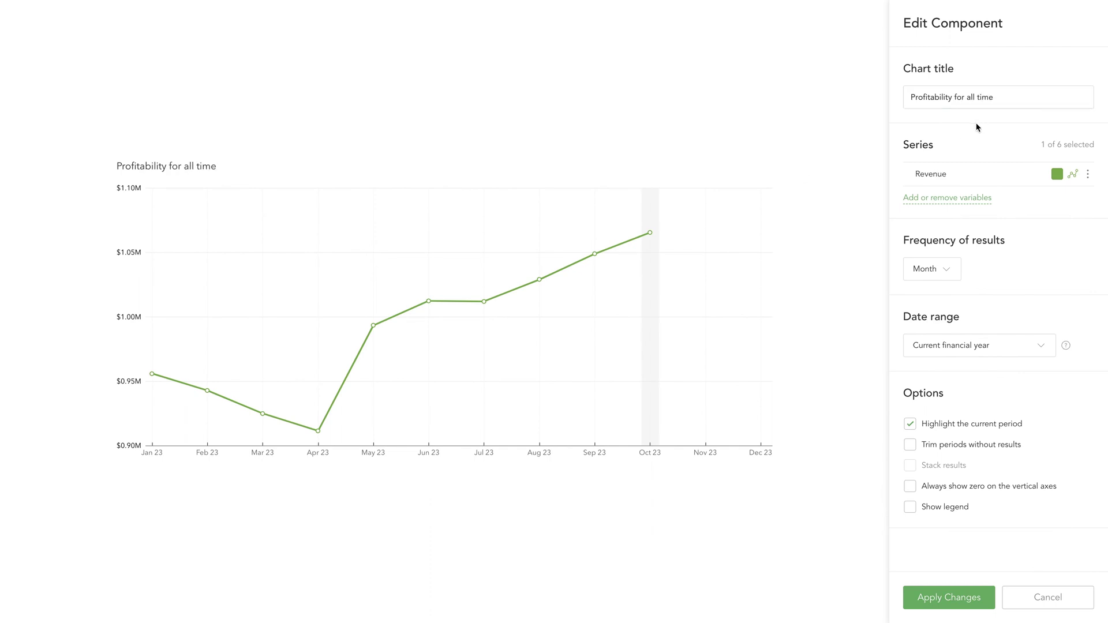
Add Gross Profit, Operating Profit and Net Income as chart metrics alongside Revenue.
left_click(974, 199)
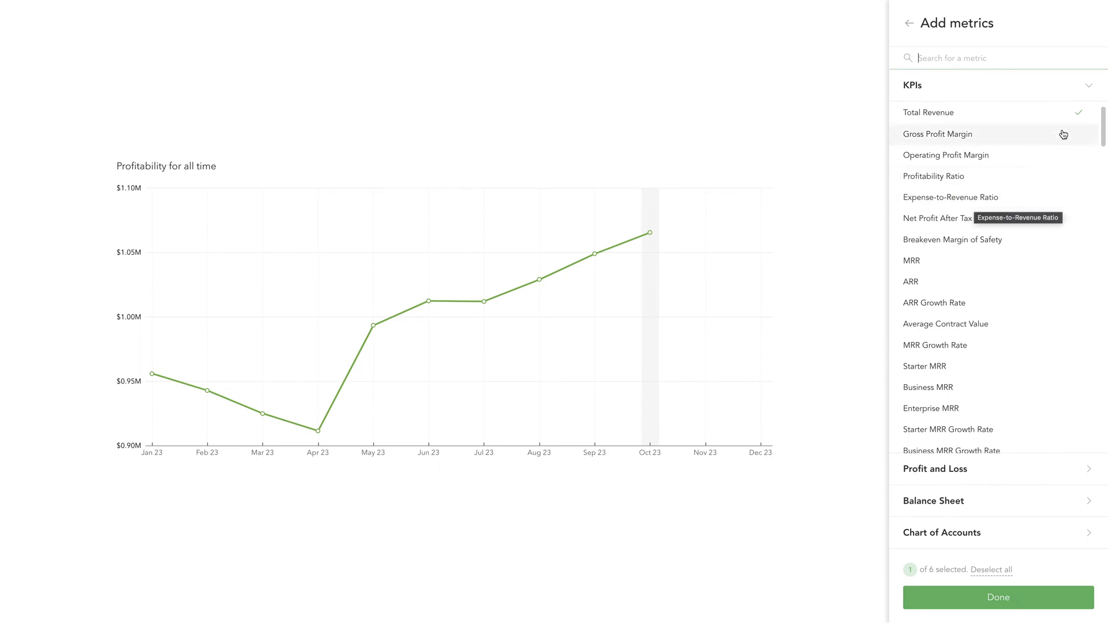
left_click(1088, 87)
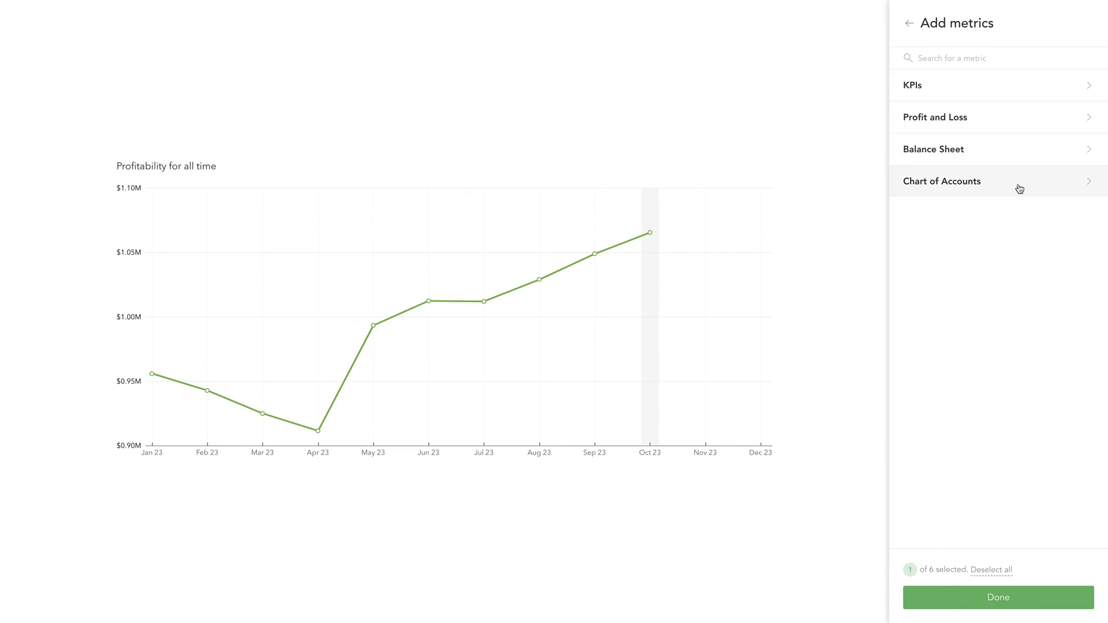
left_click(1003, 59)
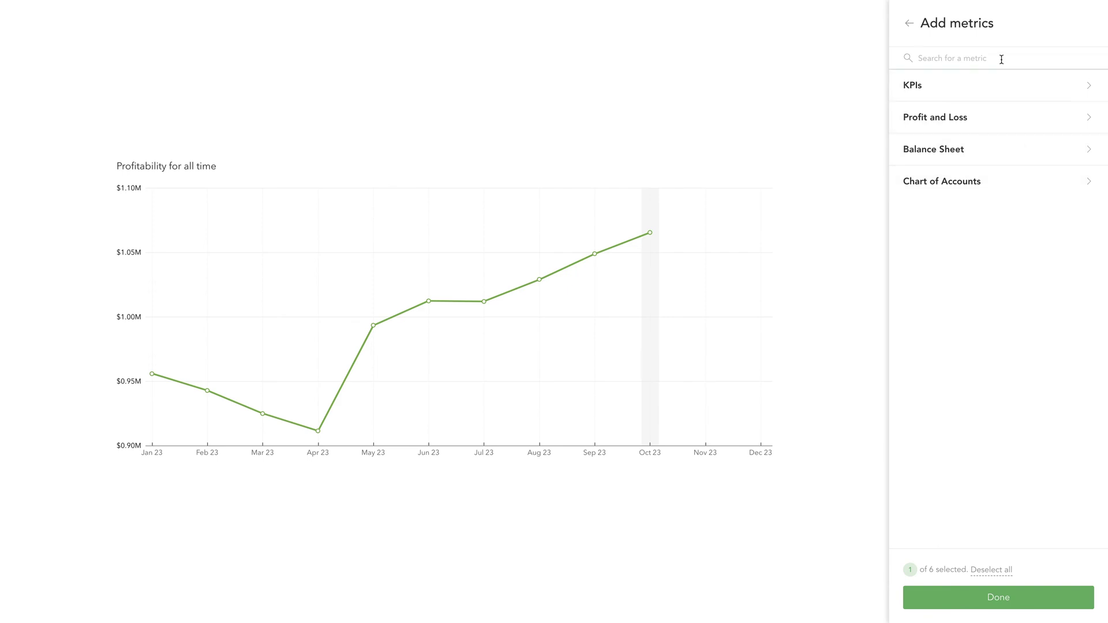
type("gross")
left_click(991, 104)
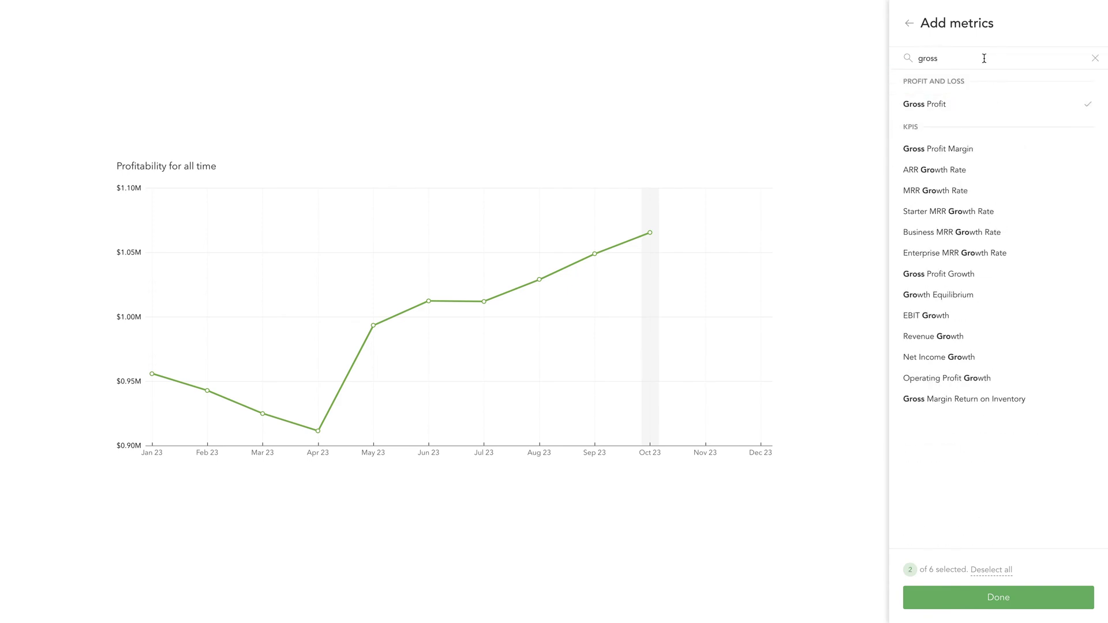
left_click_drag(984, 58, 915, 58)
type("operating")
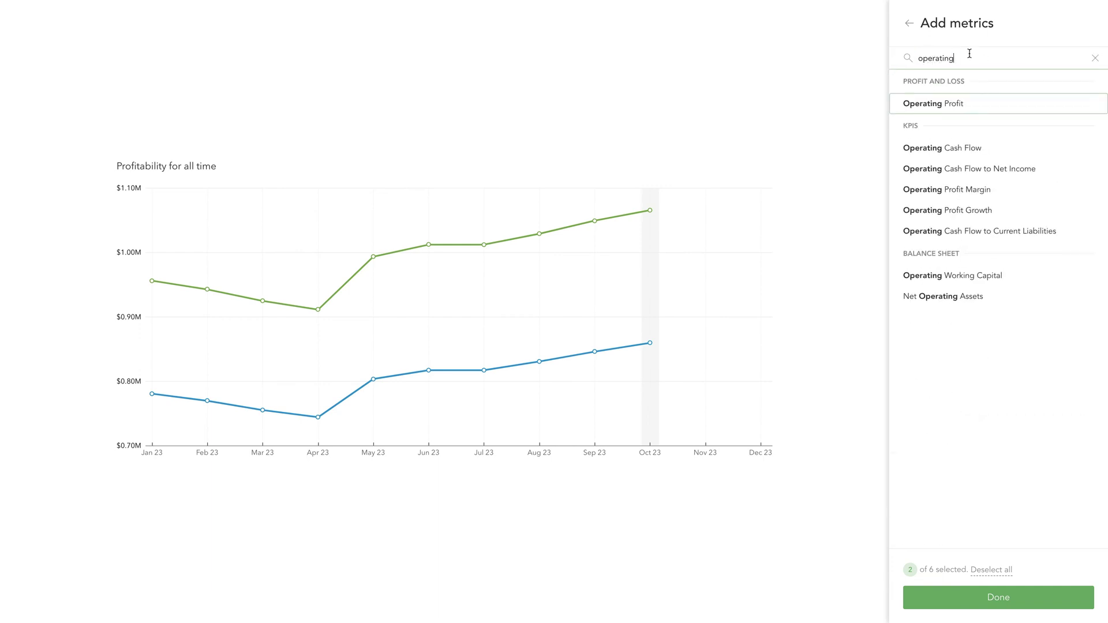
left_click(984, 102)
key("ctrl+a")
type("net income")
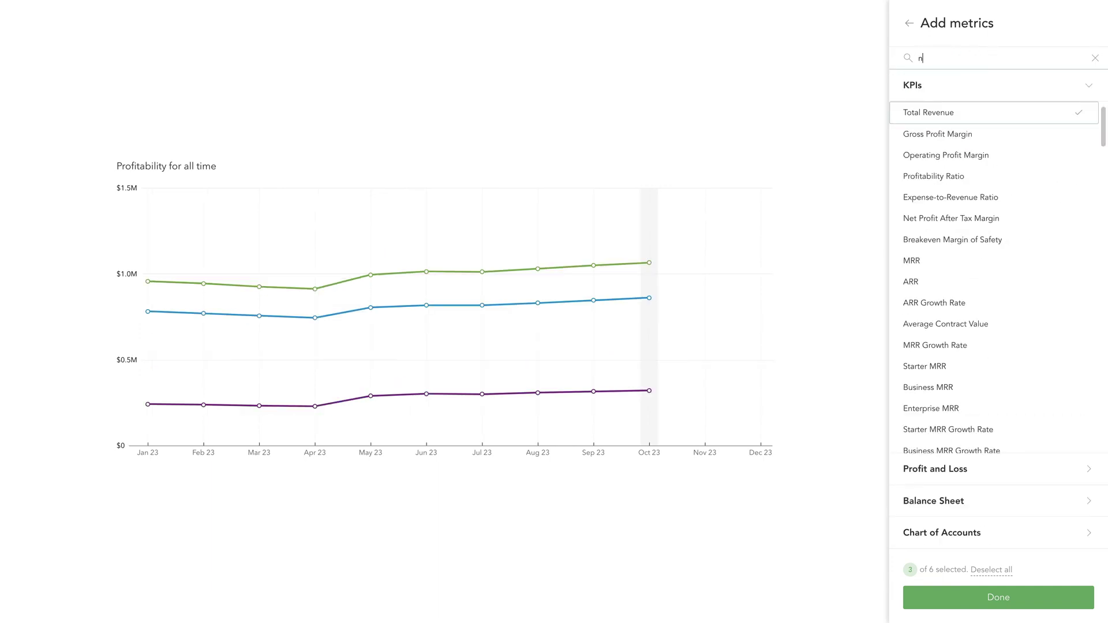
left_click(995, 81)
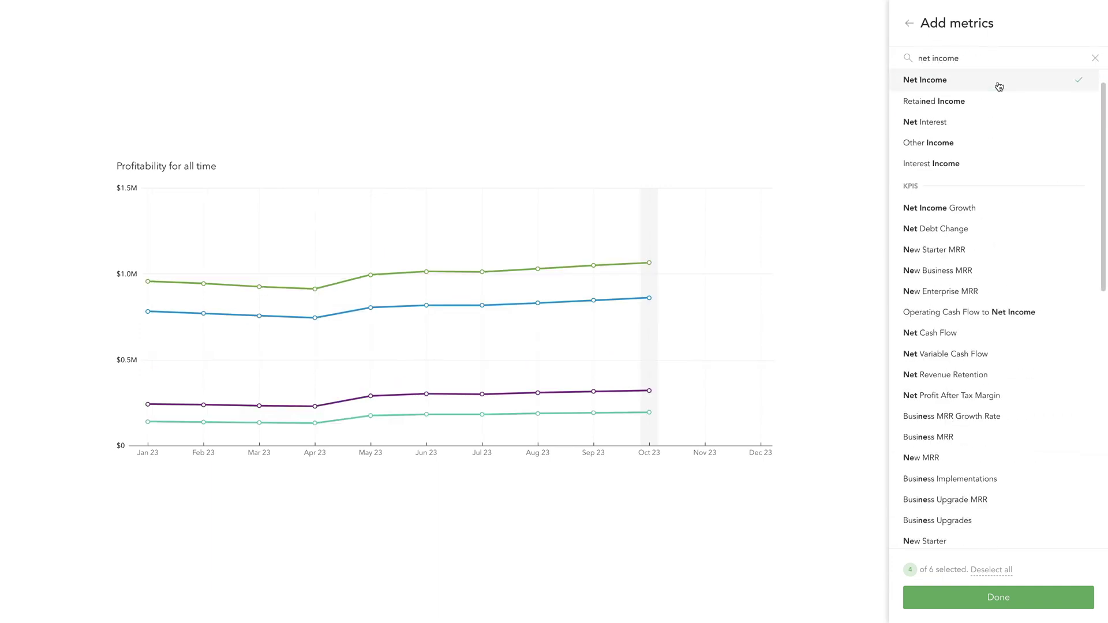
left_click(1019, 599)
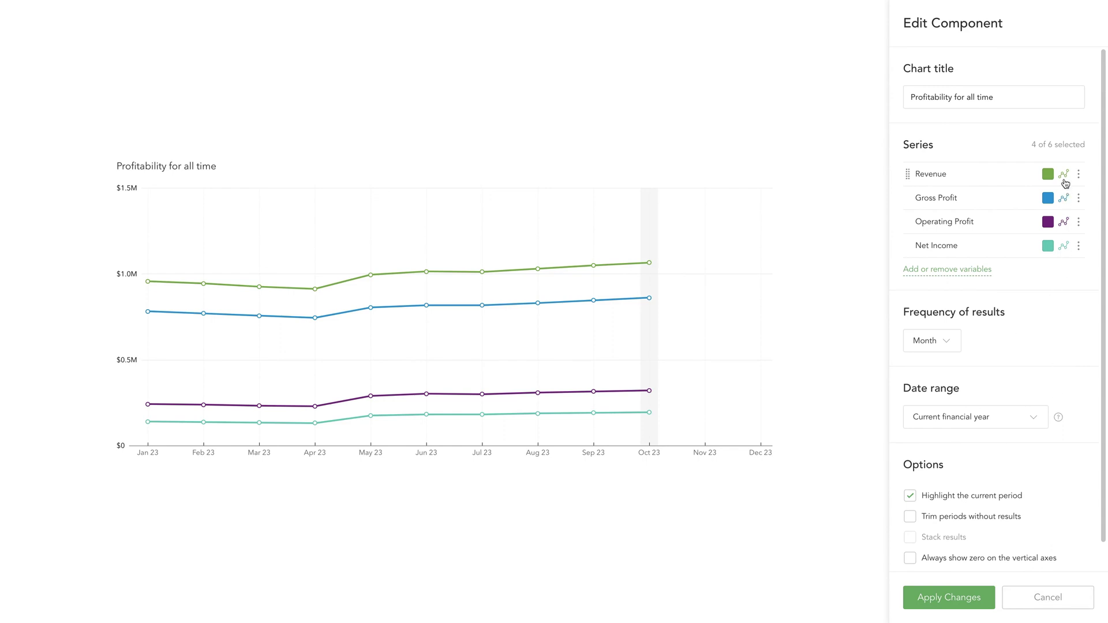
Recolour the Revenue line to hex 247B8A.
left_click(1063, 175)
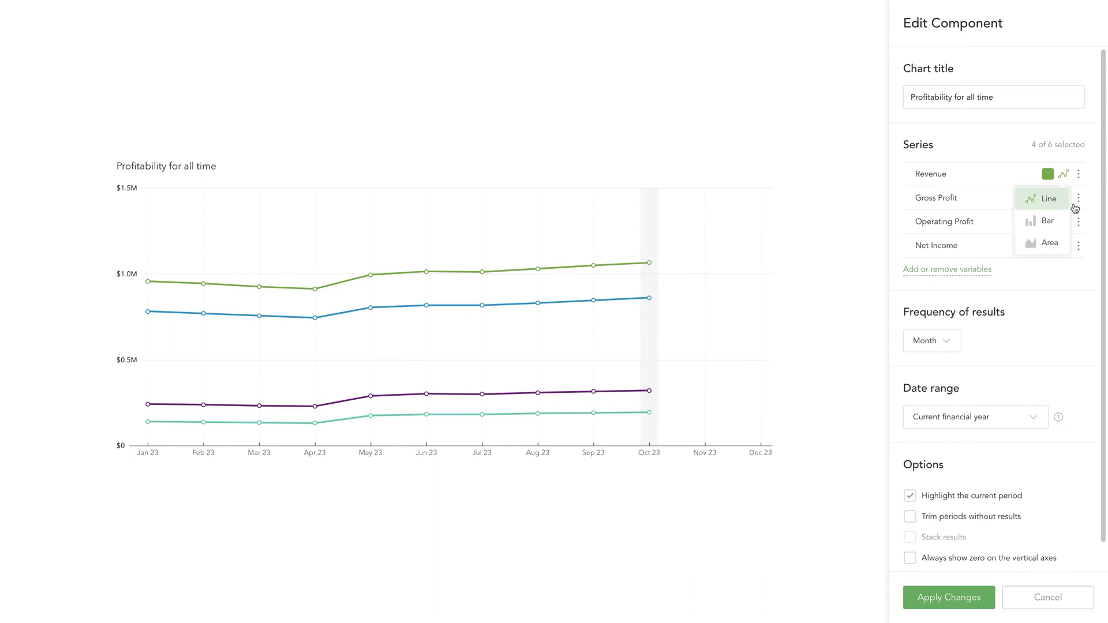
left_click(1030, 151)
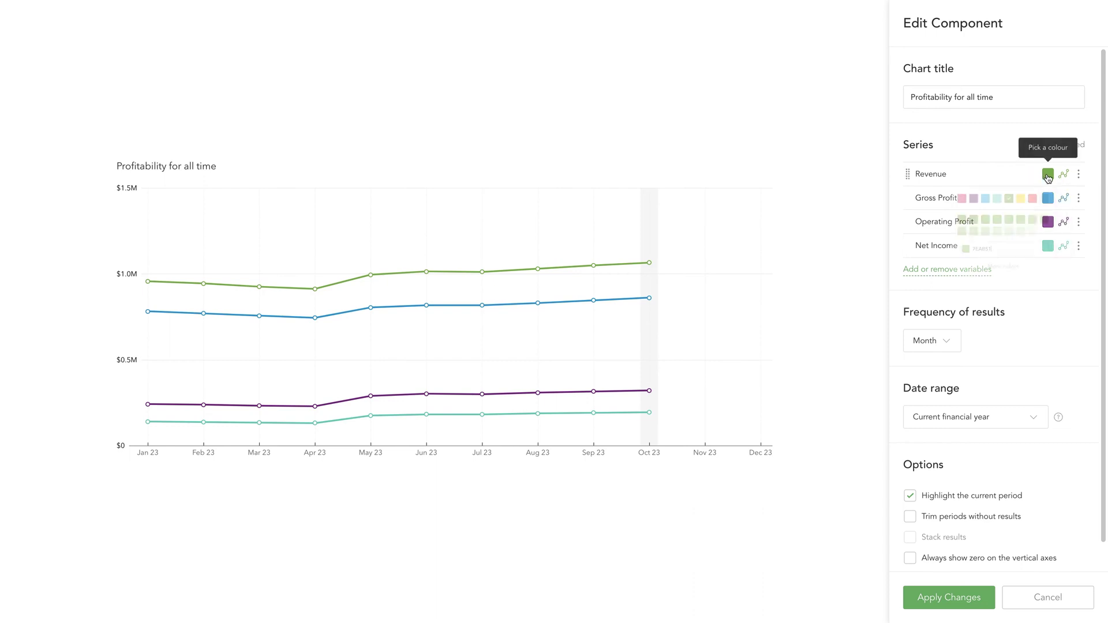
left_click(1047, 174)
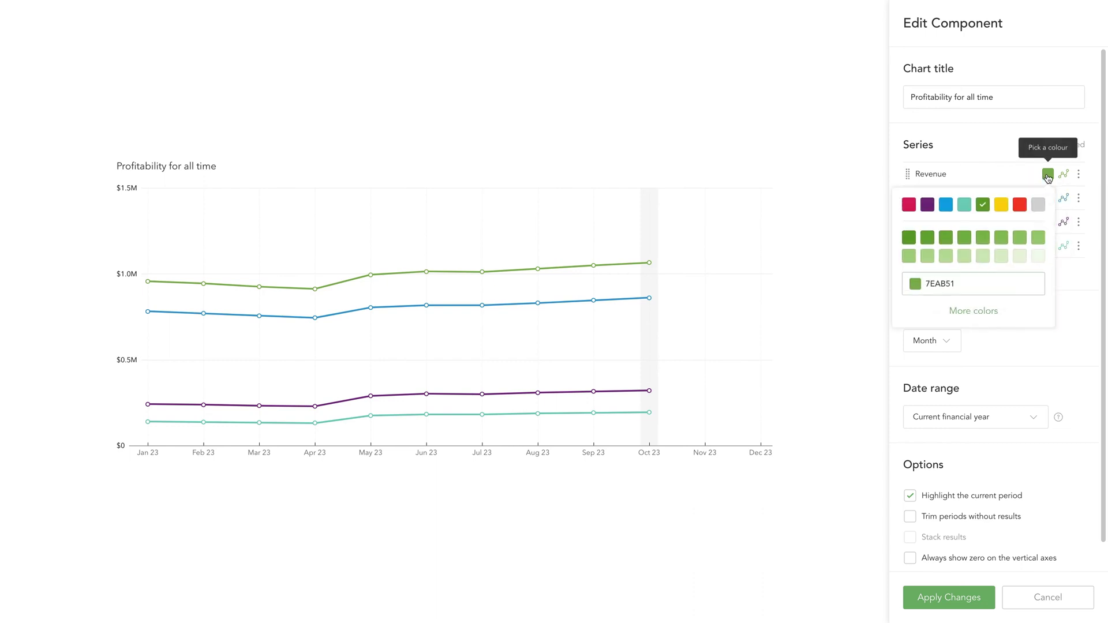
double_click(959, 284)
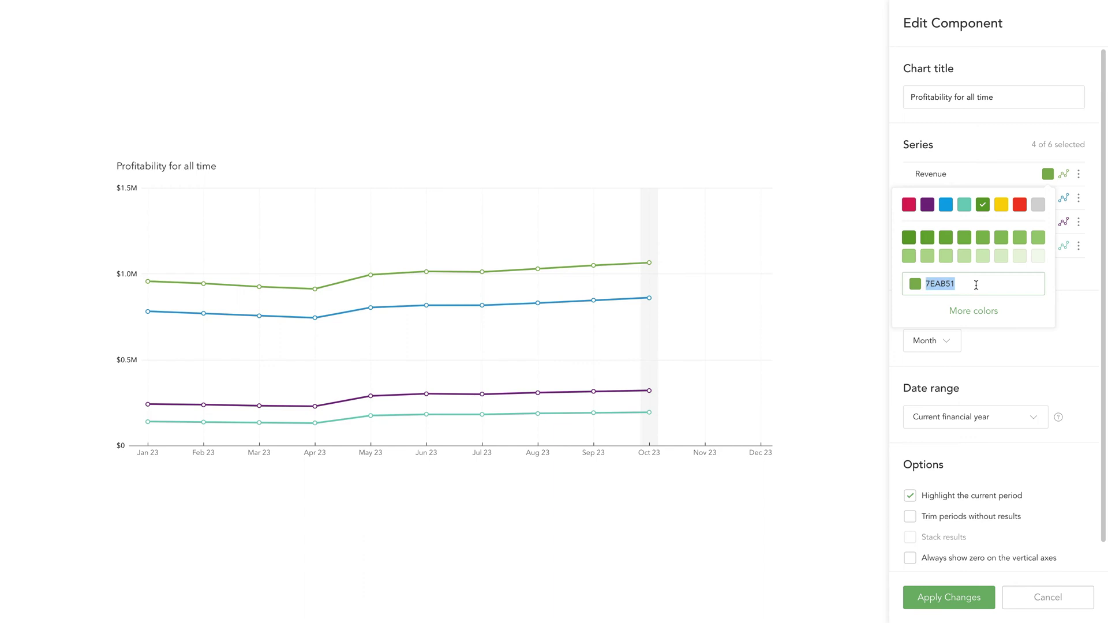
type("247")
type("B8A")
left_click(1079, 299)
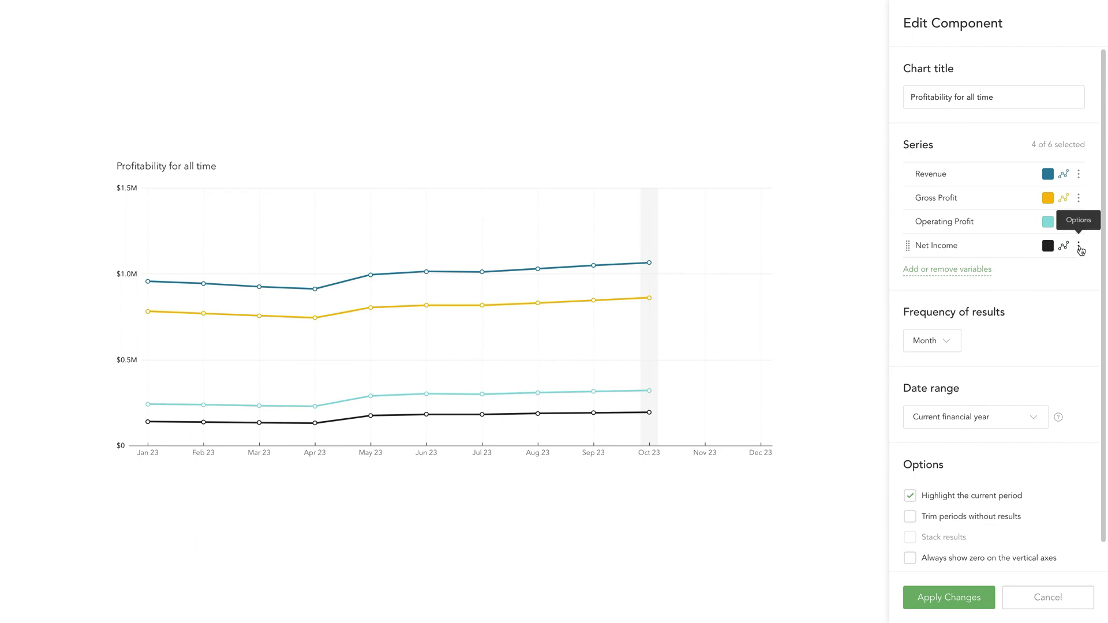
Try Budget, Last Year and Rolling Average series on Net Income, leaving none added.
left_click(1078, 247)
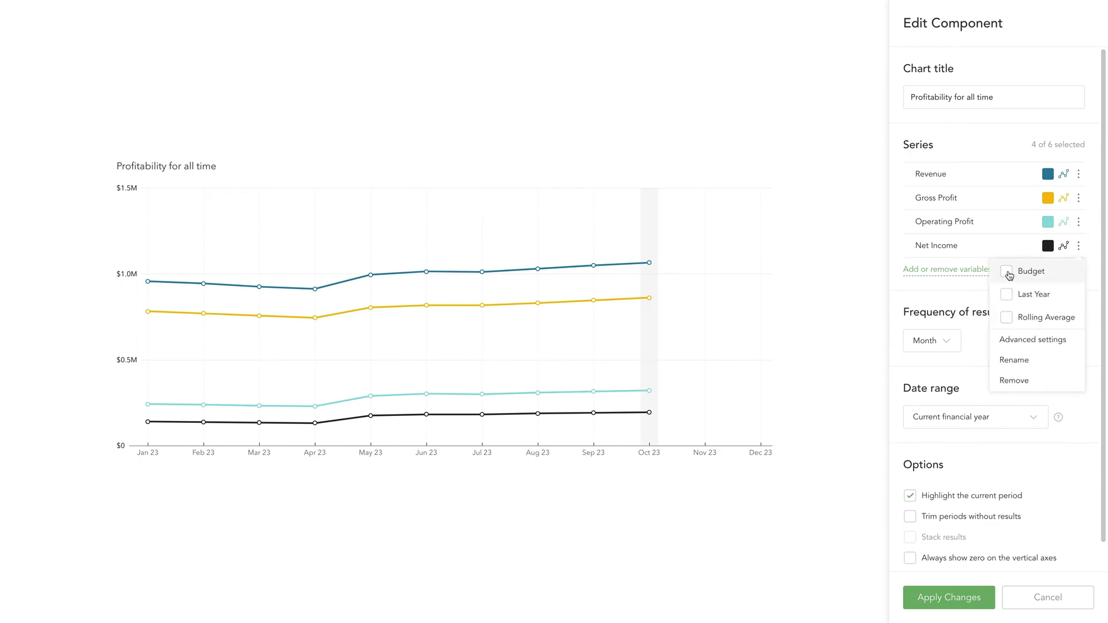
left_click(1007, 272)
left_click(1006, 271)
left_click(1006, 295)
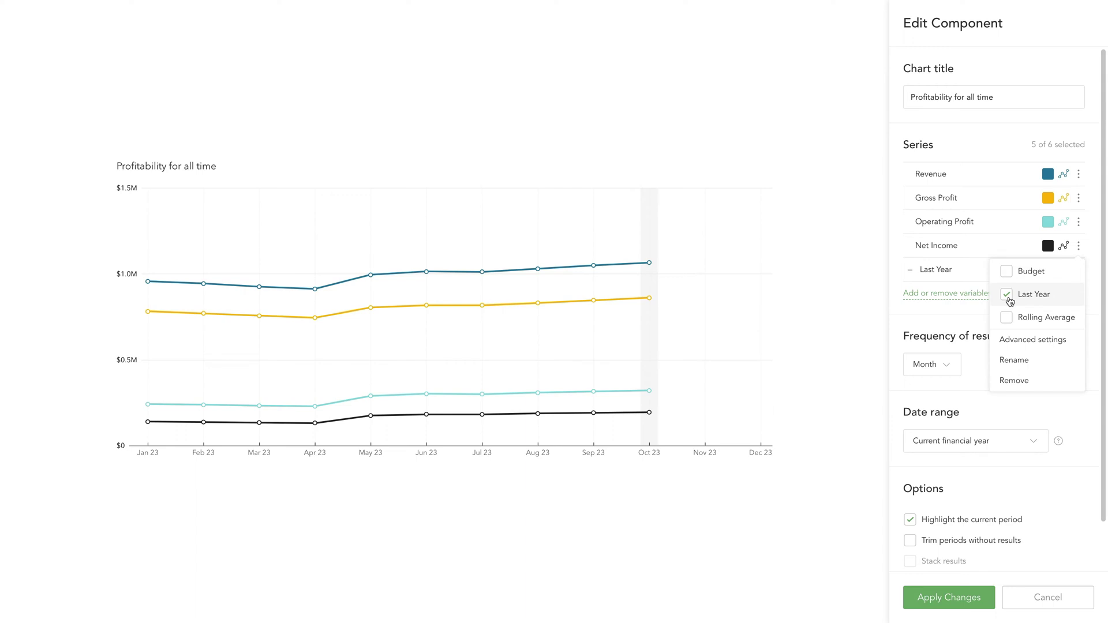
left_click(1007, 295)
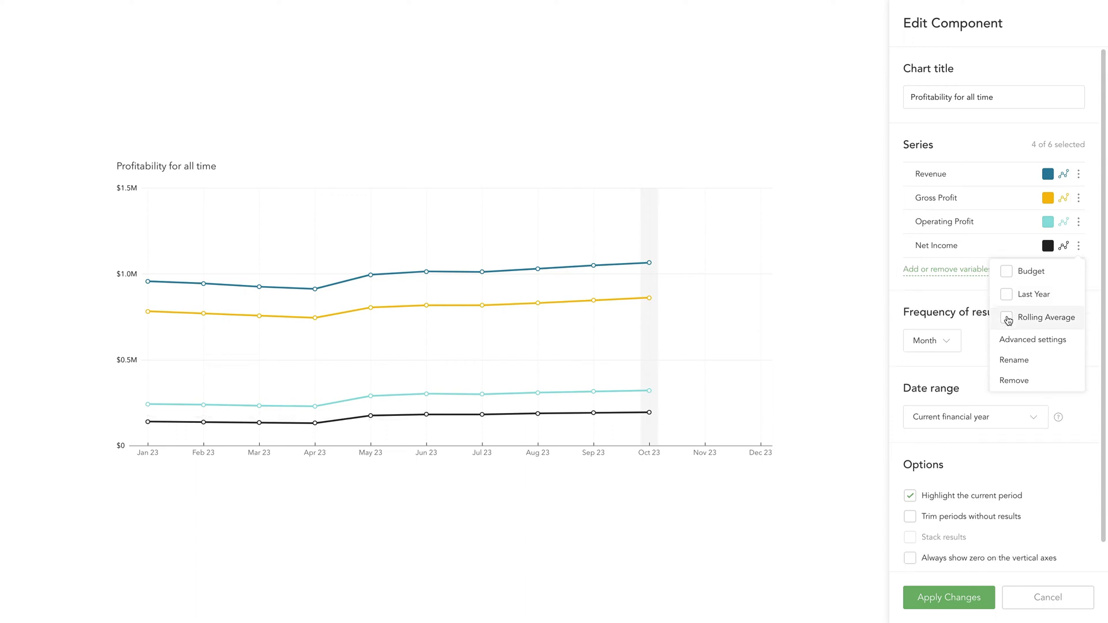
left_click(1006, 318)
left_click(1007, 319)
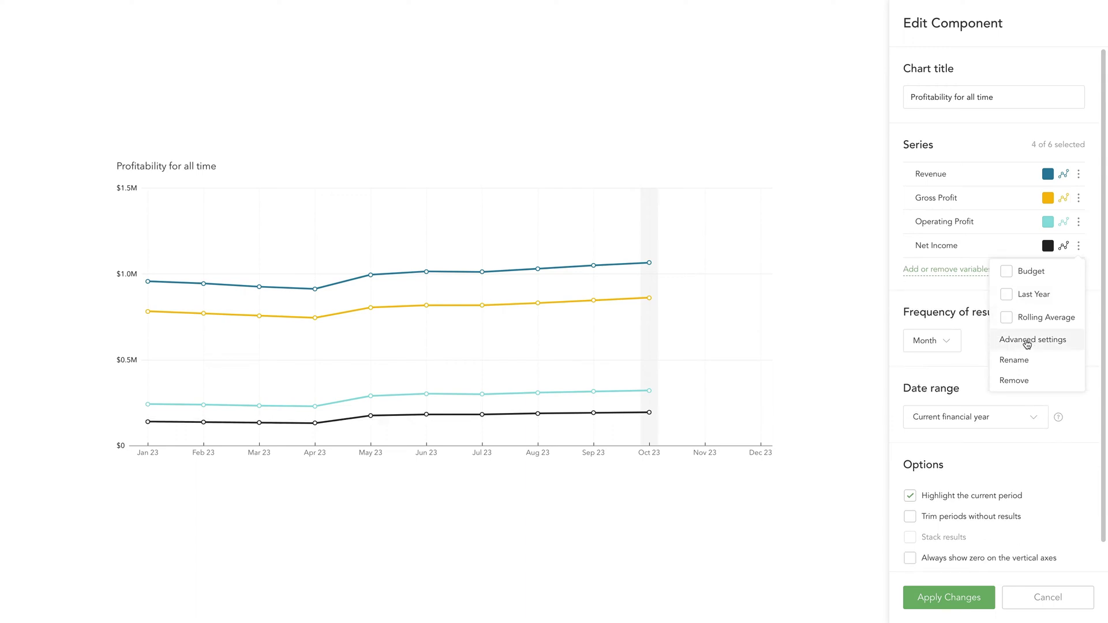
left_click(1078, 245)
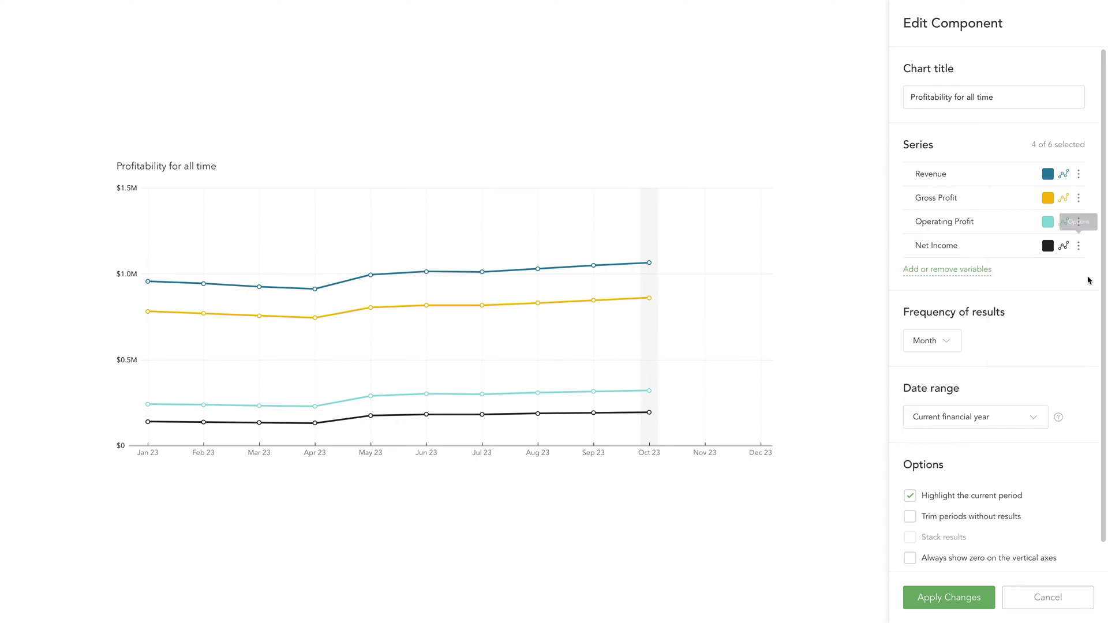
Set the chart to All time, trim periods without results, show a legend, and apply.
left_click(1032, 419)
left_click(963, 486)
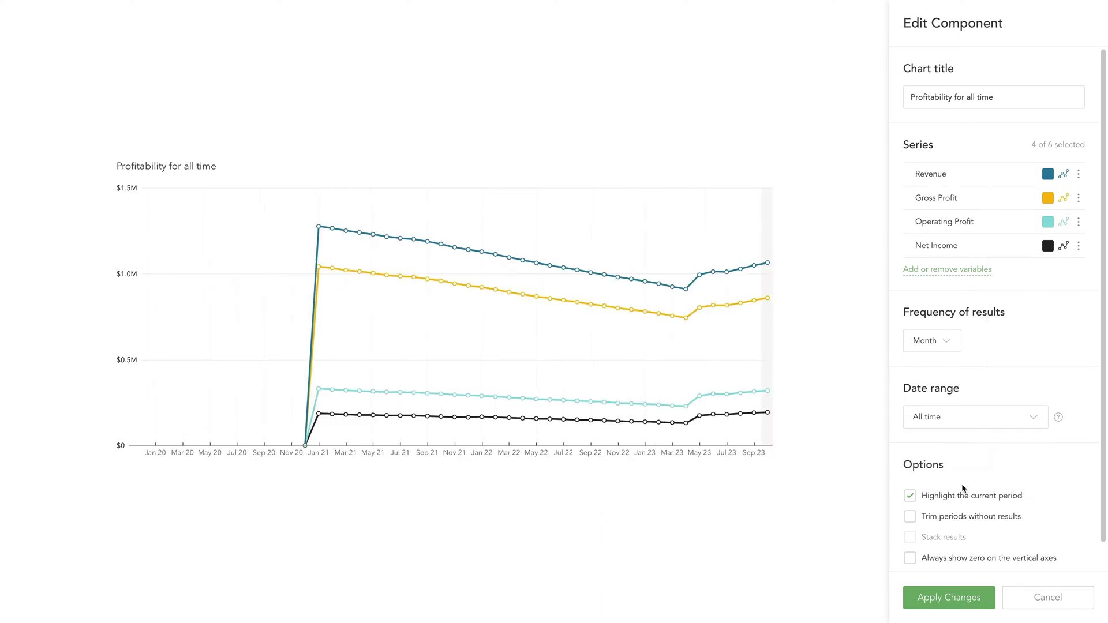
left_click(910, 517)
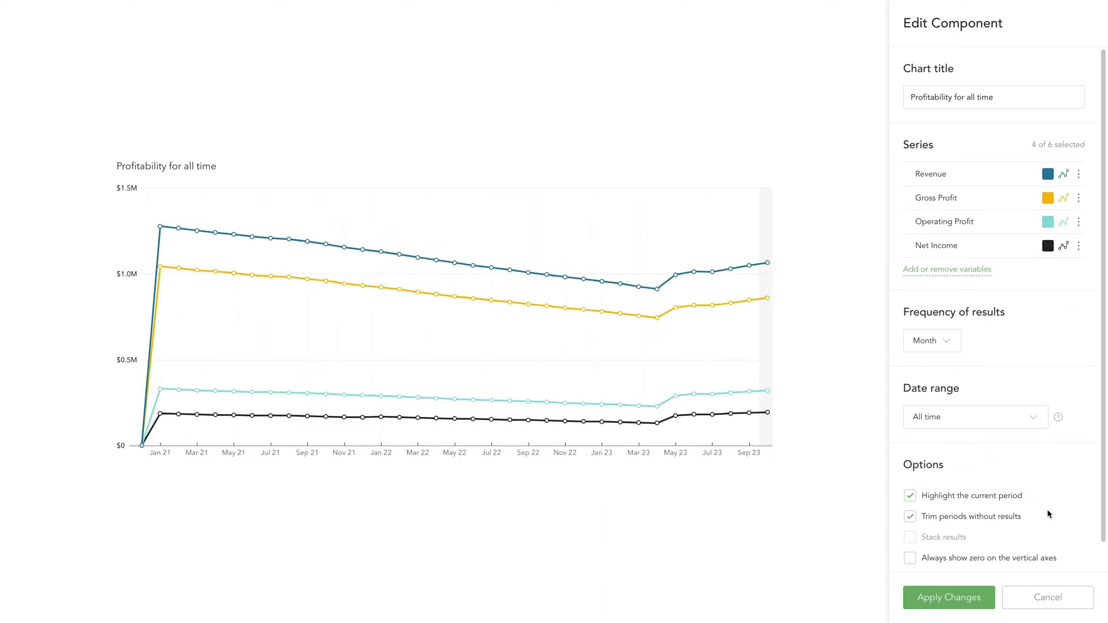
scroll(1049, 514, "down", 1)
left_click(911, 551)
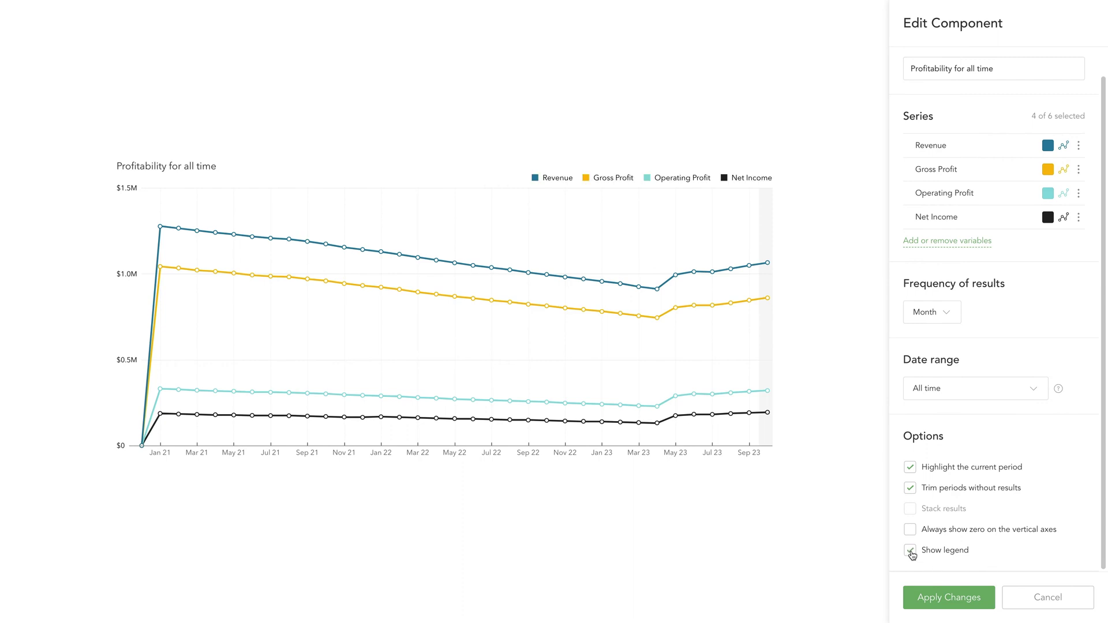
left_click(946, 597)
Place Total Revenue, Cost of Sales and Expenses key-number blocks beneath the profitability chart.
scroll(482, 336, "down", 3)
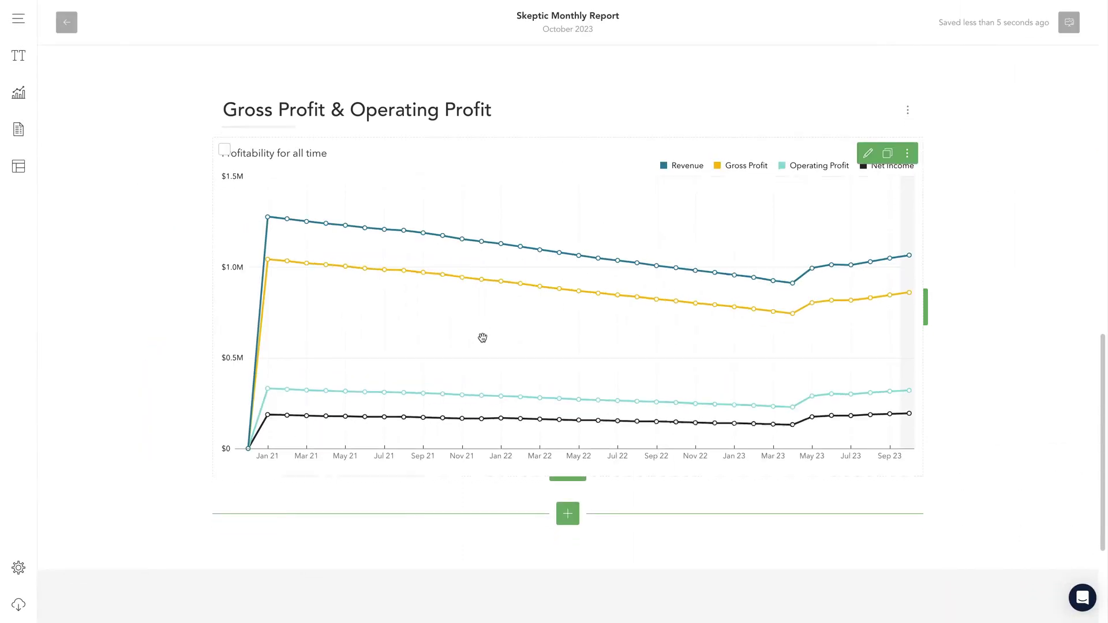
left_click(24, 99)
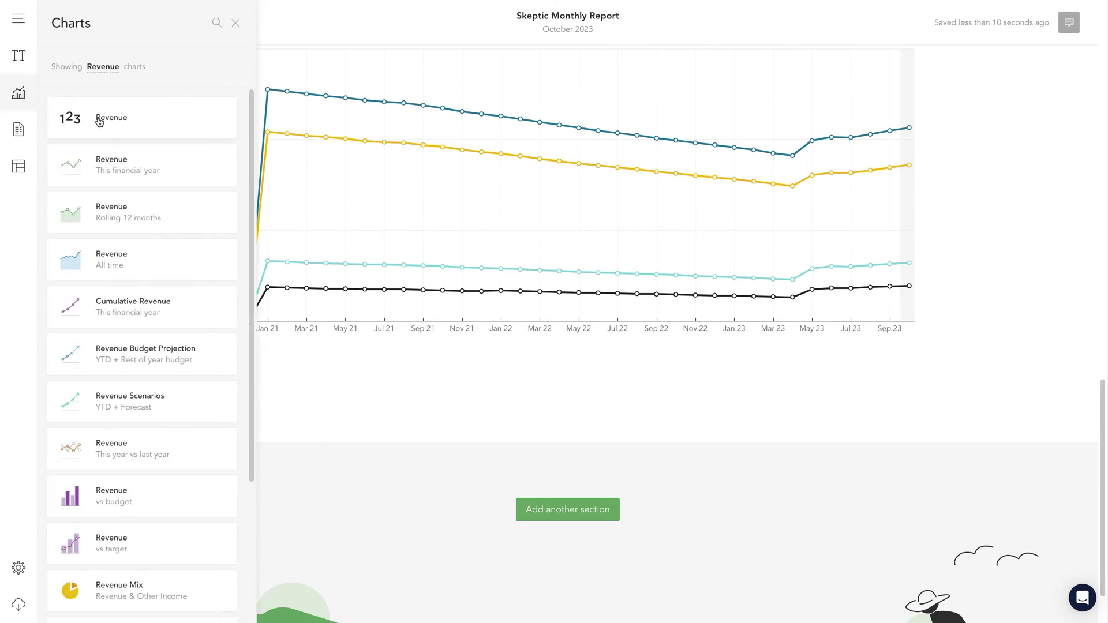
left_click_drag(100, 121, 273, 426)
left_click(94, 68)
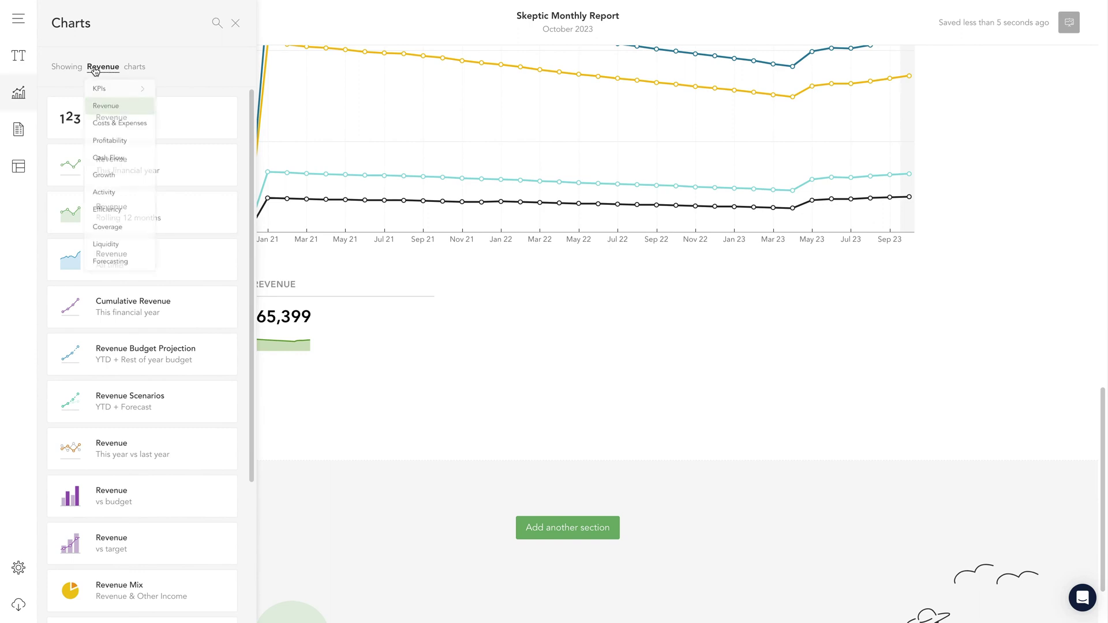
left_click(138, 132)
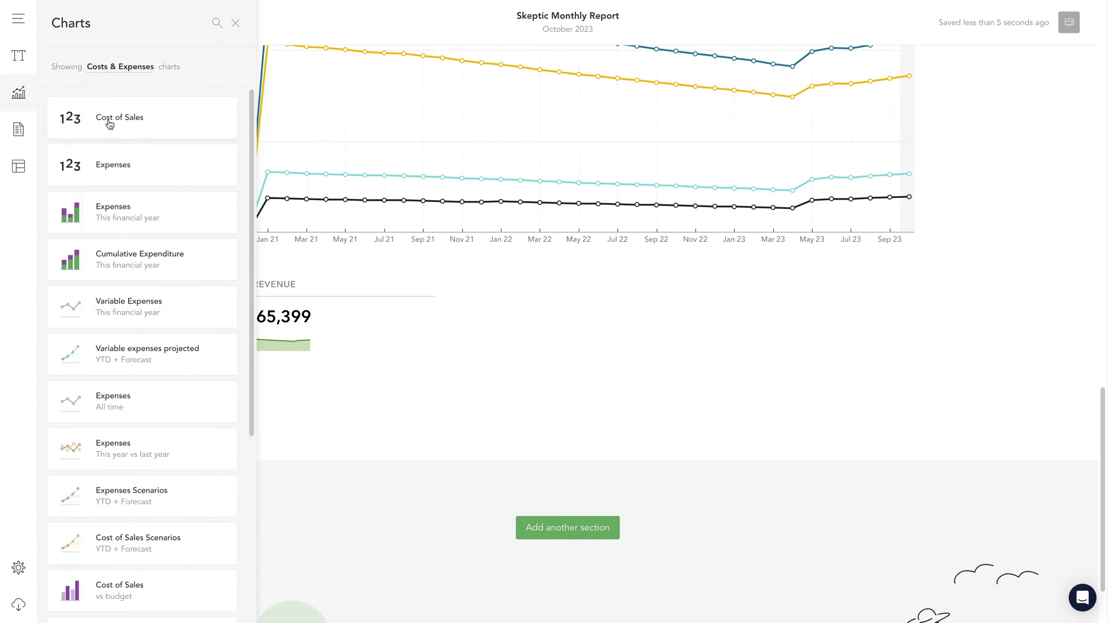
left_click(109, 123)
left_click(111, 165)
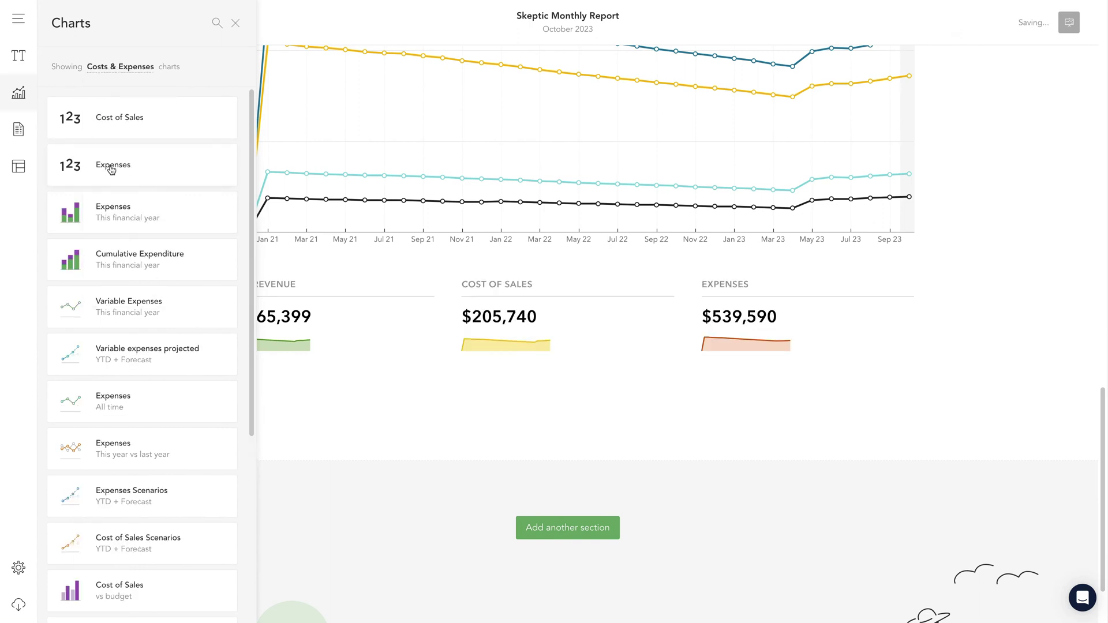
left_click(235, 23)
mouse_move(398, 341)
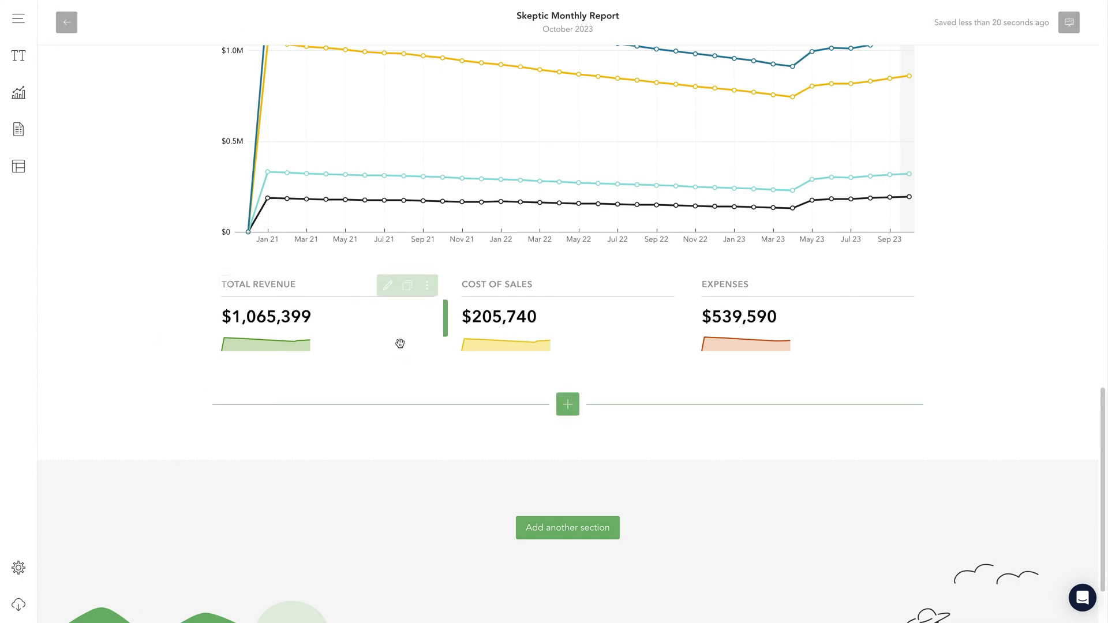
Make the Total Revenue block show percentage change versus the same period last year, keeping its sparkline.
left_click(386, 286)
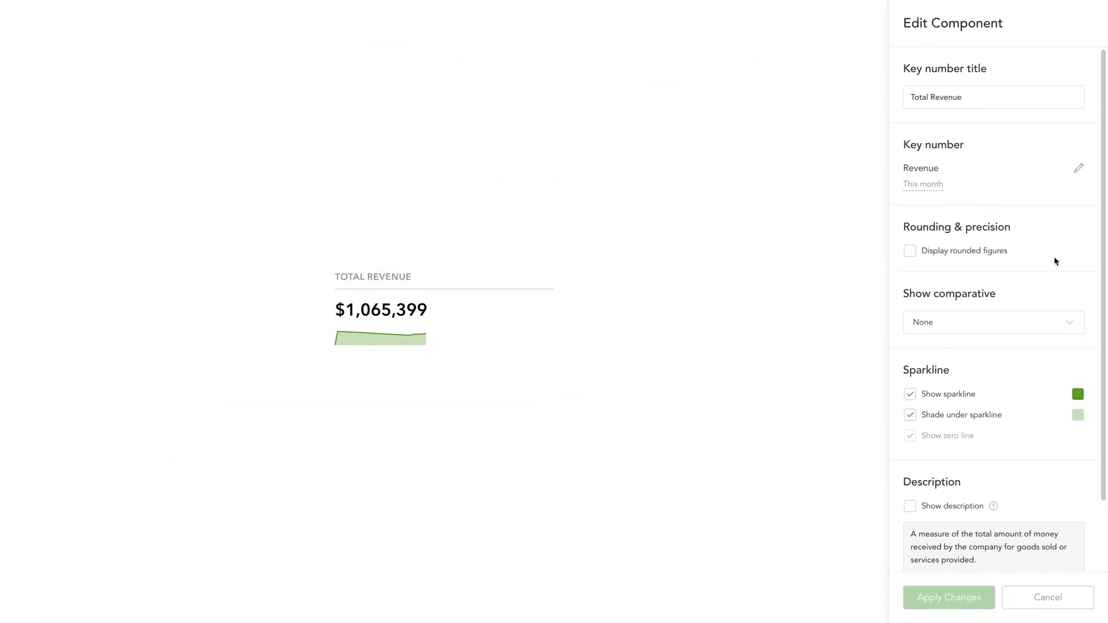
left_click(1016, 330)
left_click(923, 390)
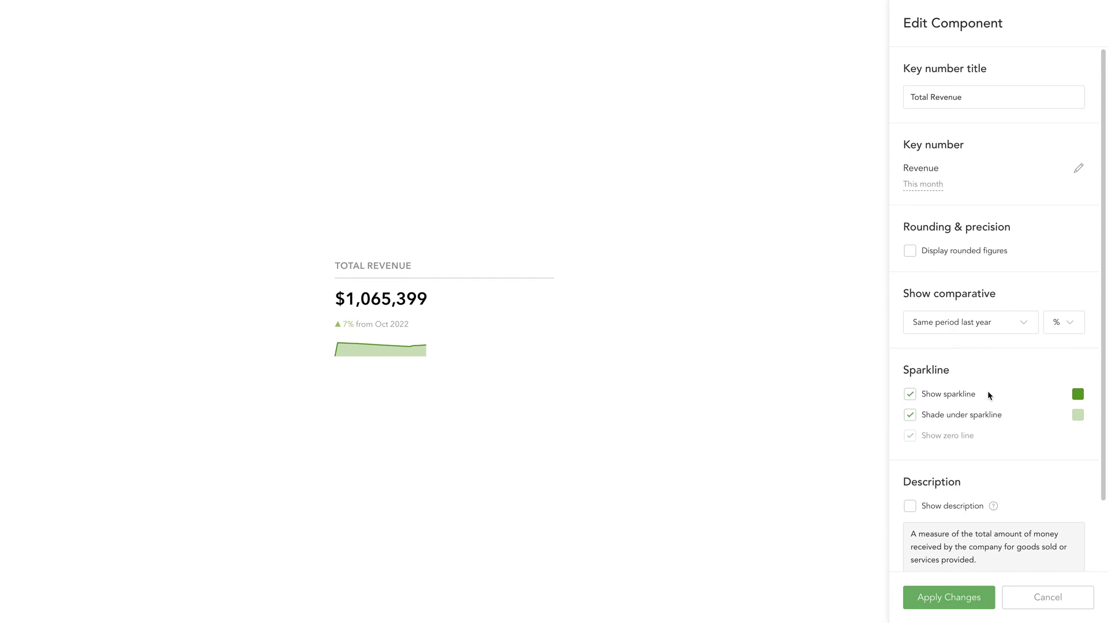
left_click(1067, 327)
left_click(1066, 366)
left_click(1067, 324)
left_click(1065, 347)
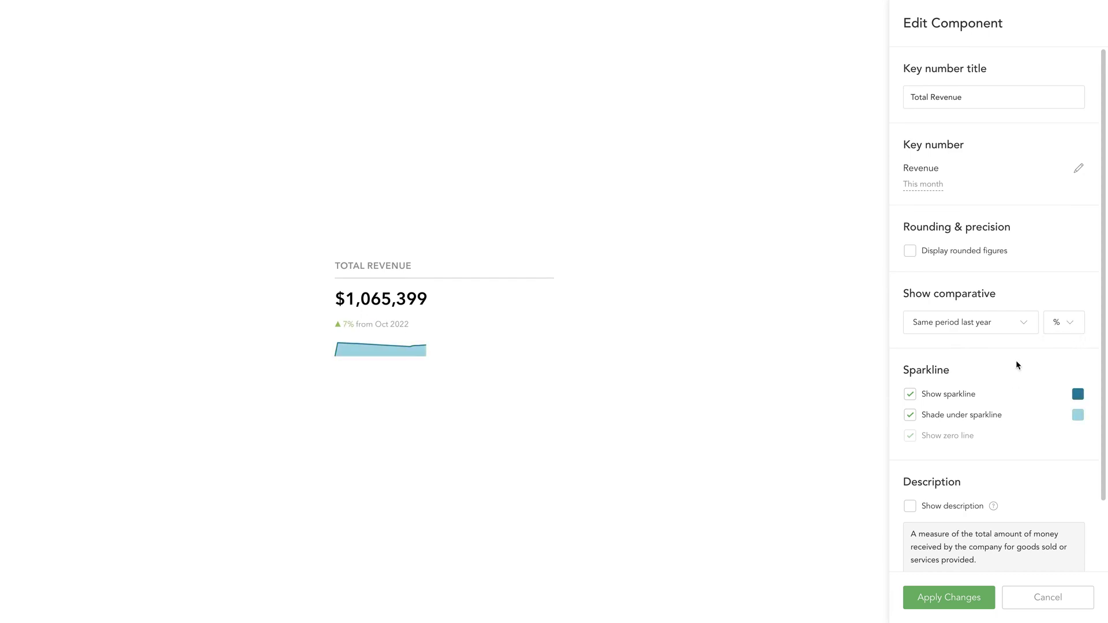
left_click(910, 394)
left_click(912, 395)
scroll(1028, 469, "down", 2)
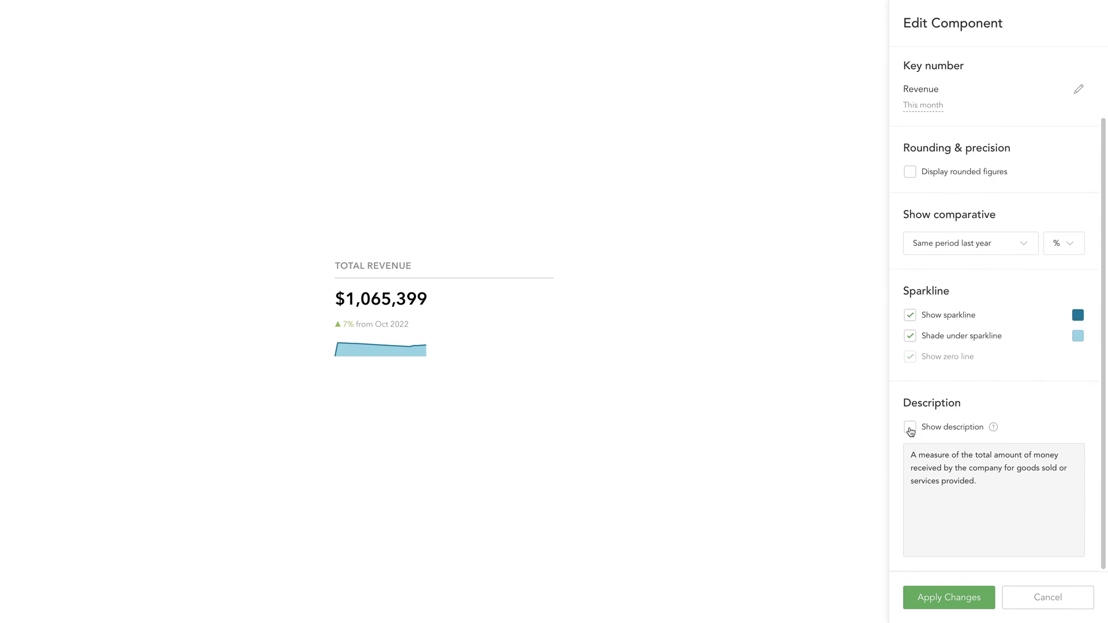
left_click(910, 428)
left_click(910, 428)
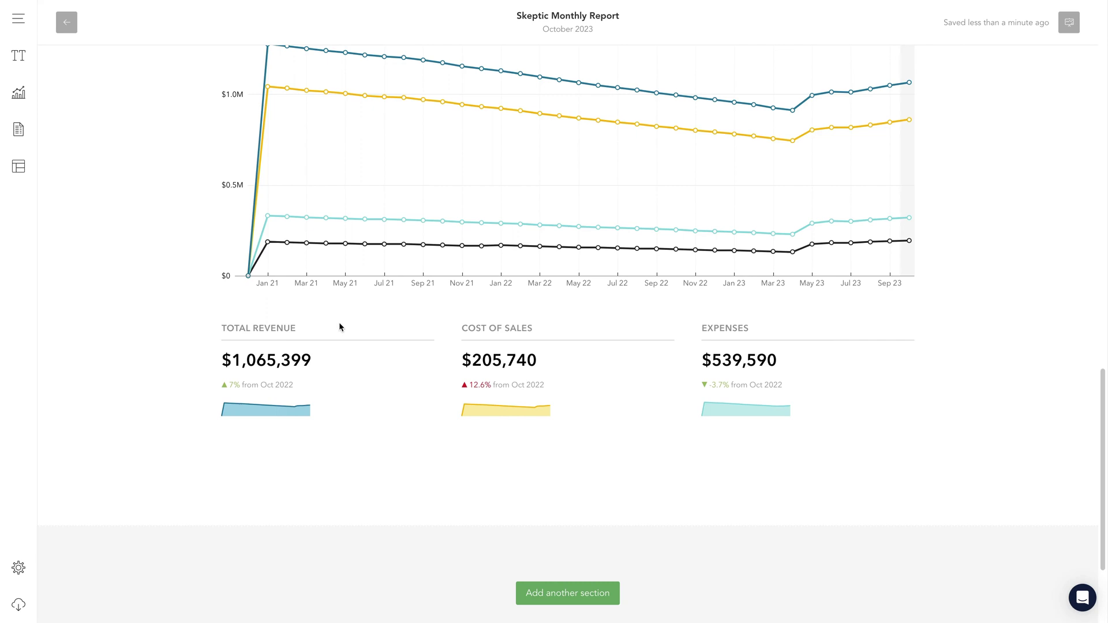
Add a text block below the KPI cards and write commentary starting 'Initial results suggest that the Implementation Se...'.
left_click(22, 57)
left_click_drag(98, 82, 347, 554)
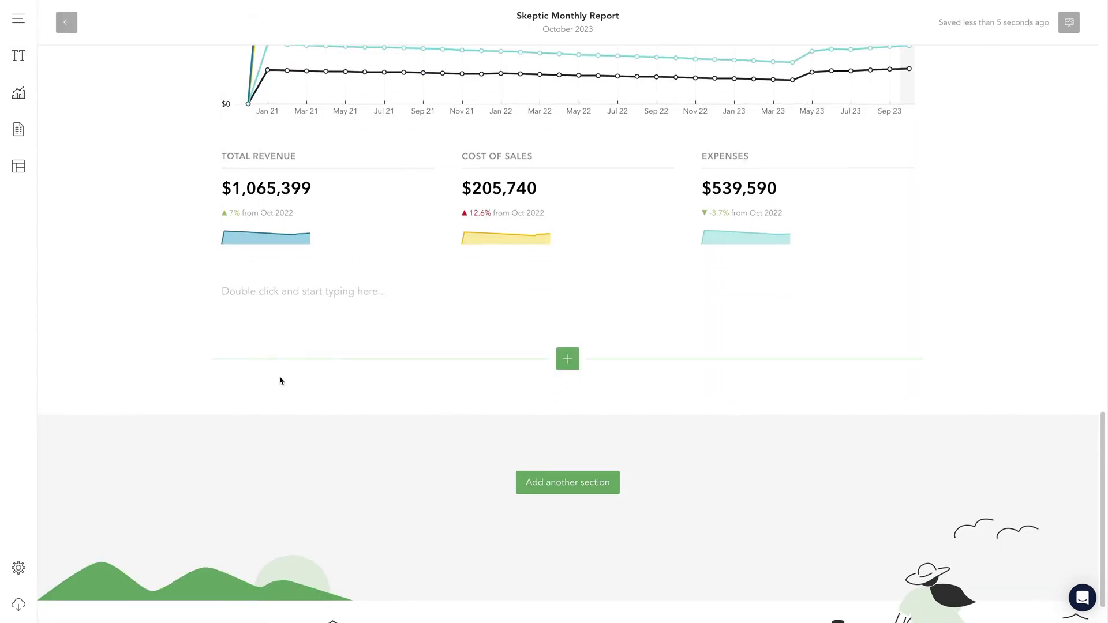
double_click(321, 288)
type("Initial results suggest that the Implementation Se")
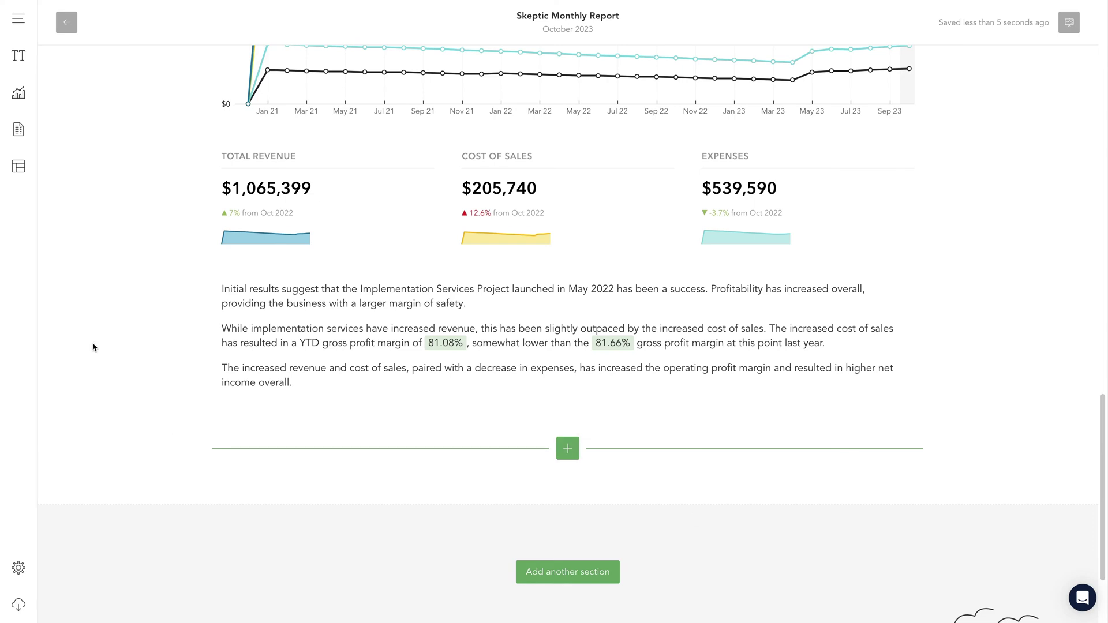
Add the Costs of Sales by Account chart from the Costs & Expenses charts.
left_click(18, 93)
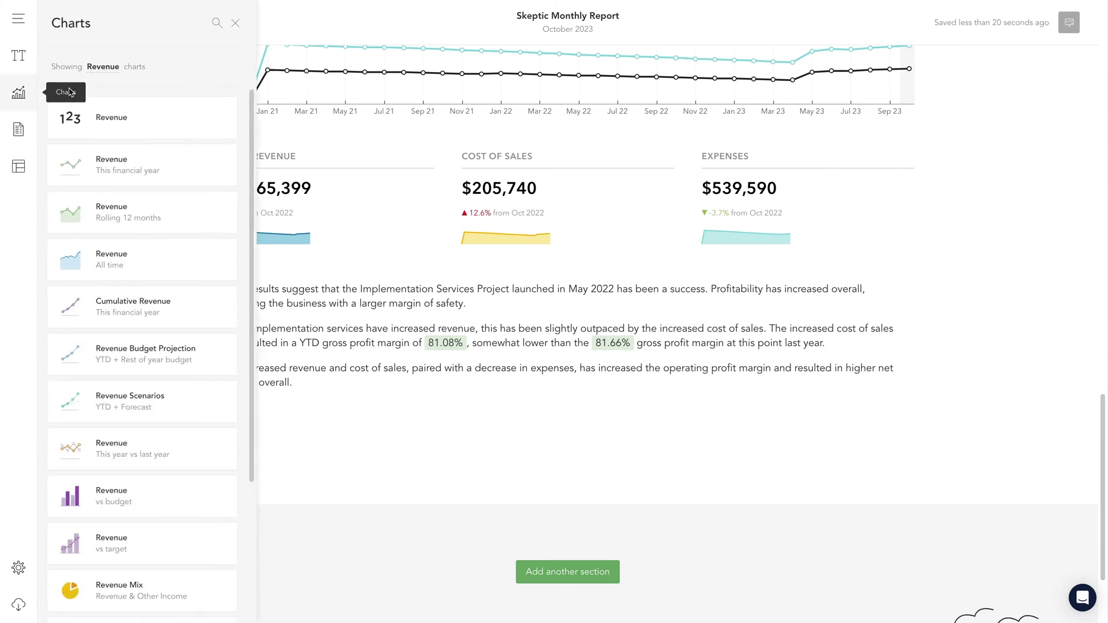
left_click(107, 73)
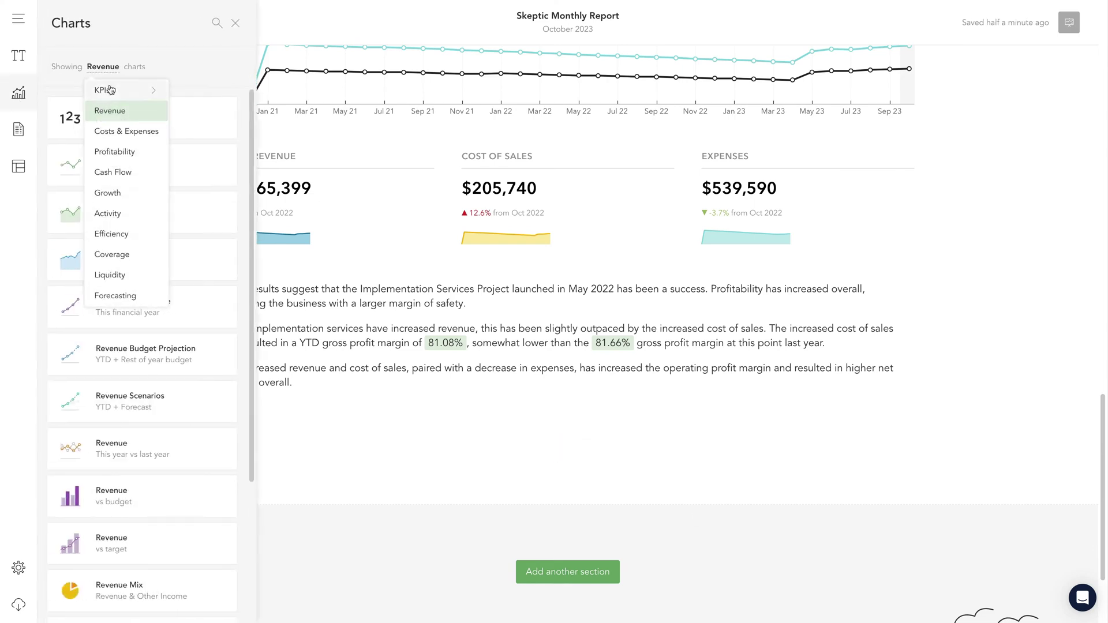
left_click(115, 133)
scroll(115, 136, "down", 3)
scroll(115, 138, "down", 3)
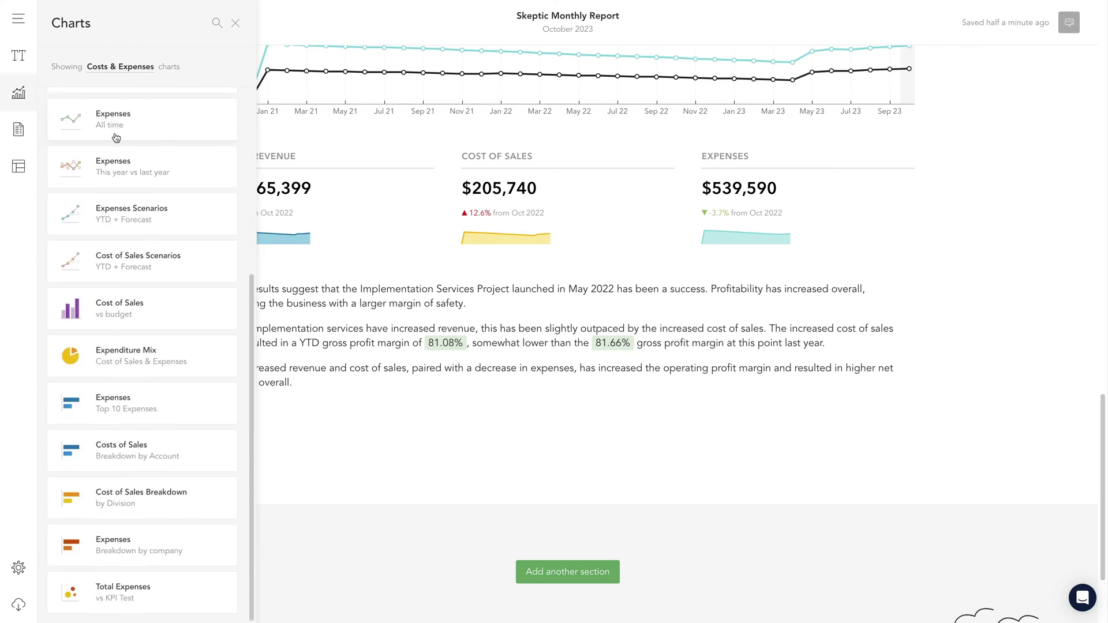
left_click(128, 457)
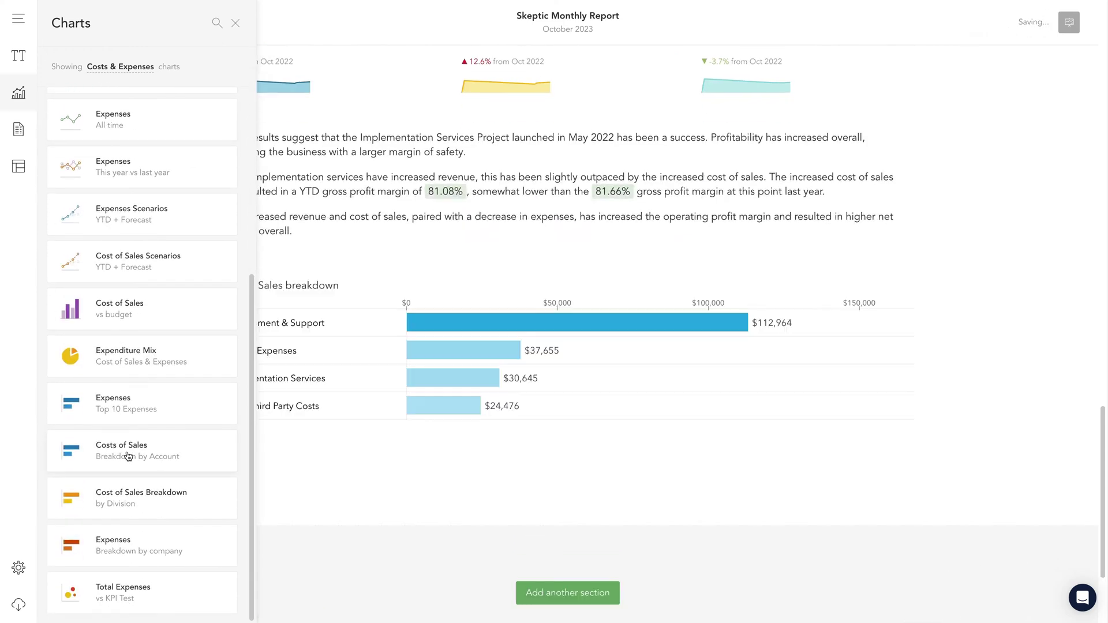
left_click(236, 24)
Edit the new chart, keeping Cost Of Sales as classification and breaking it down by company.
mouse_move(263, 305)
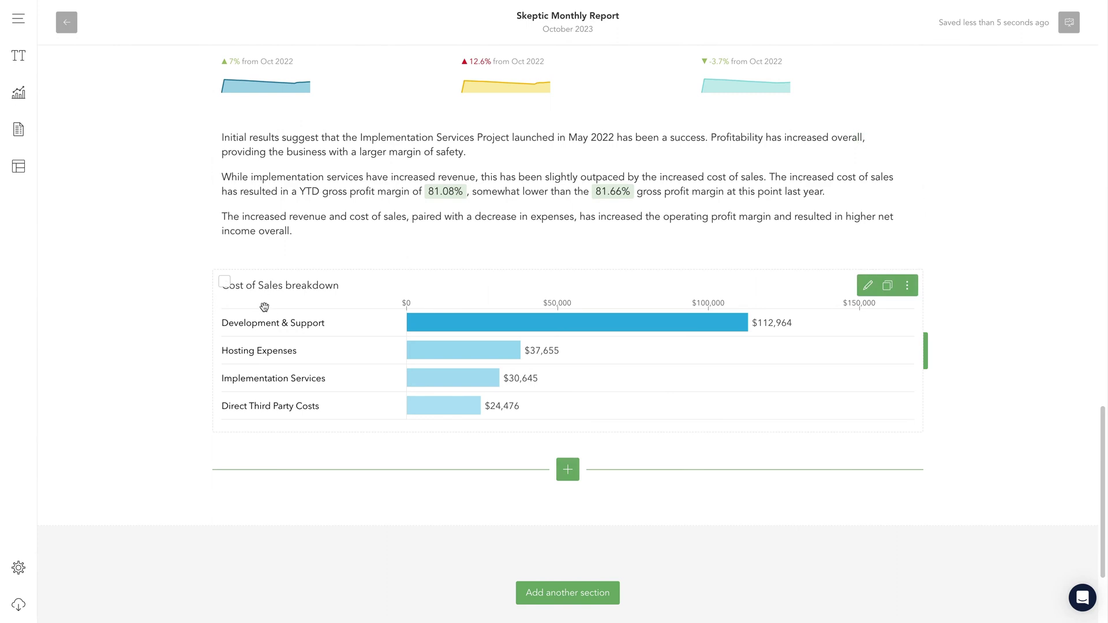
left_click(867, 286)
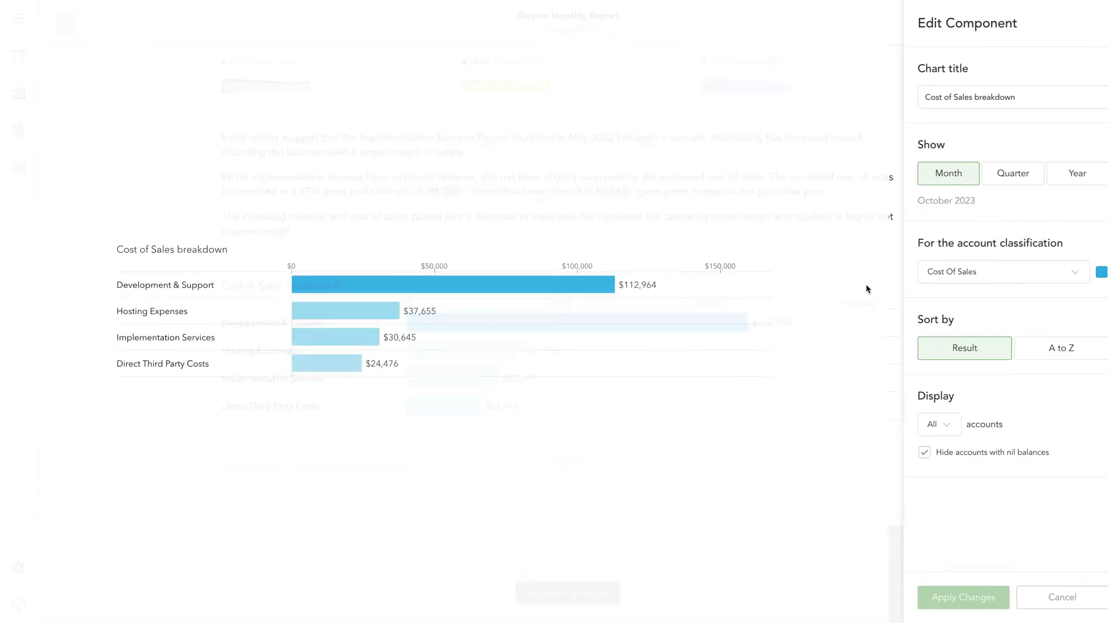
left_click(1062, 275)
left_click(1064, 278)
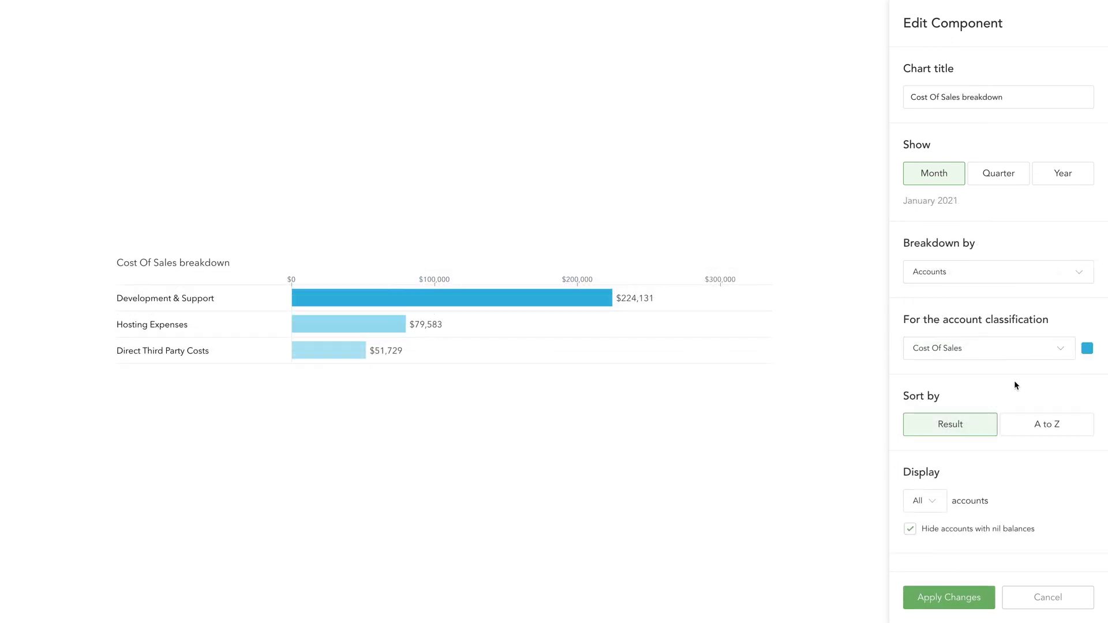
left_click(1075, 276)
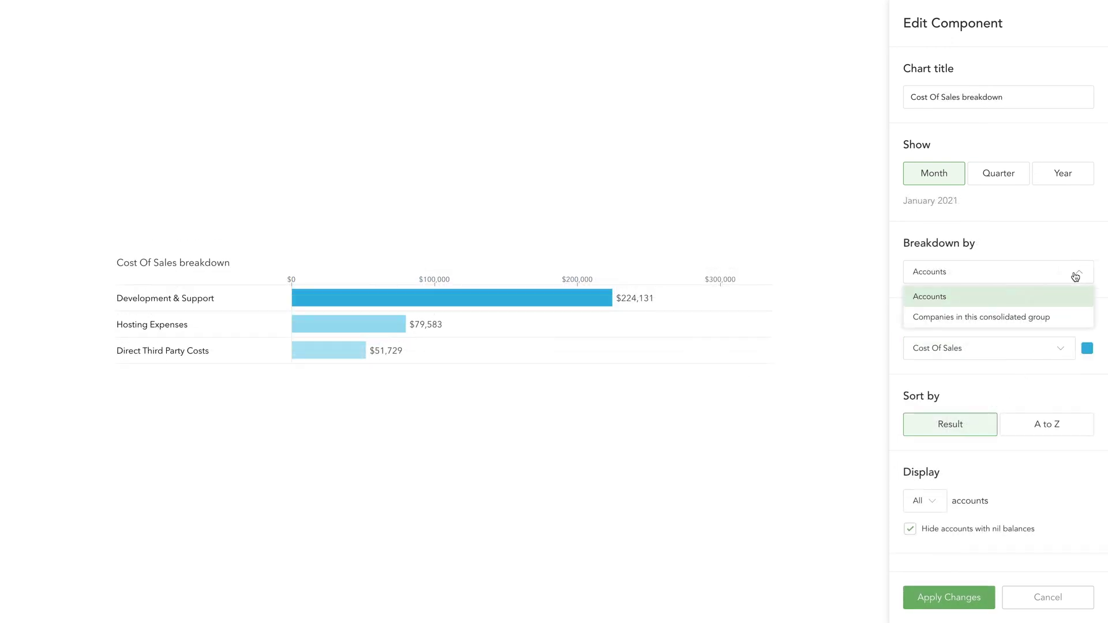
left_click(1072, 323)
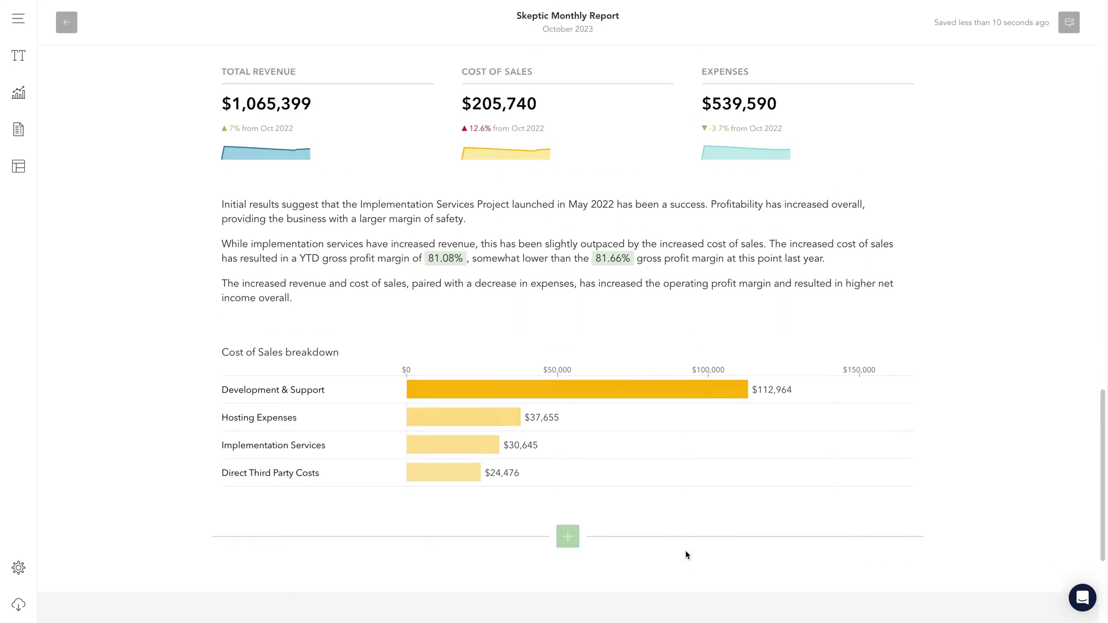
Move the Total Revenue, Cost of Sales and Expenses cards above the profitability chart.
scroll(685, 554, "up", 7)
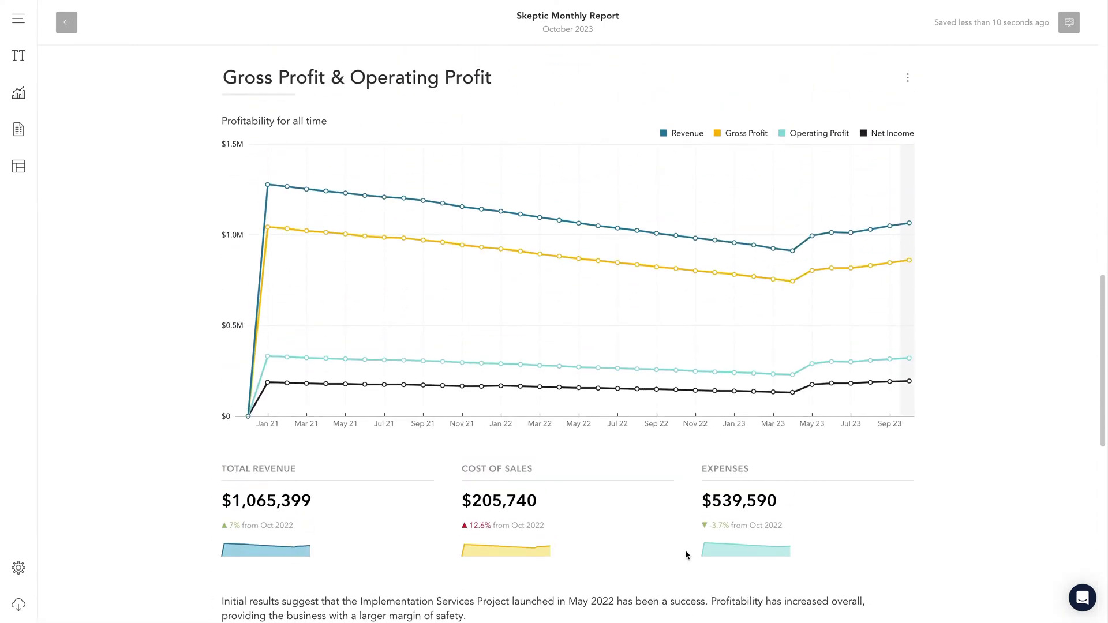
left_click_drag(353, 552, 278, 199)
scroll(359, 351, "down", 1)
left_click_drag(338, 527, 536, 150)
left_click_drag(344, 554, 762, 114)
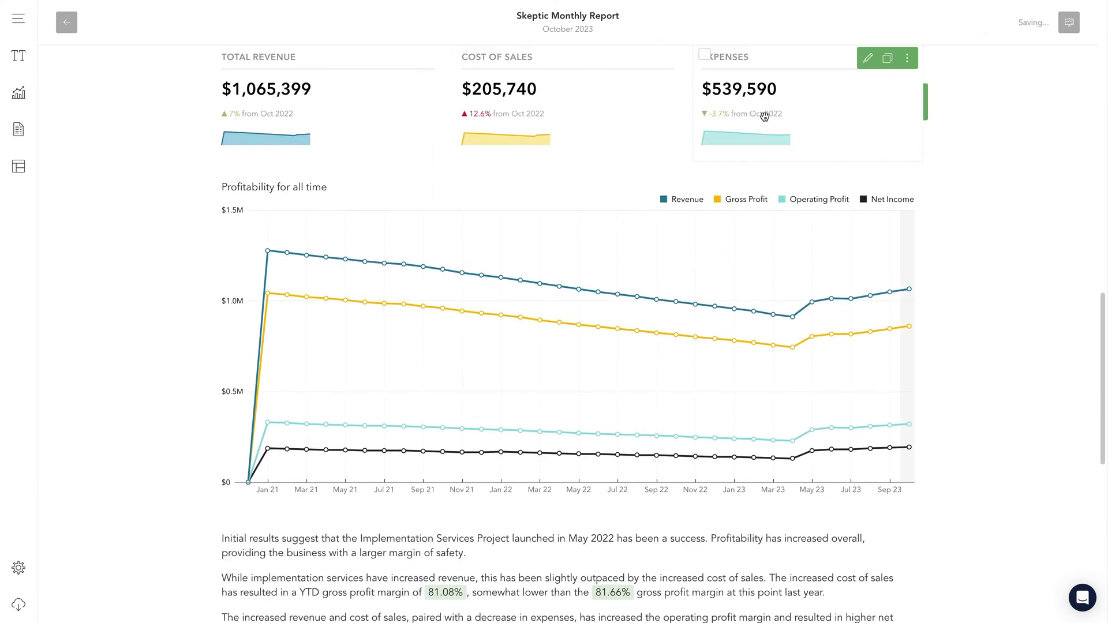
Narrow the commentary and Cost of Sales chart to 50% width, side by side.
scroll(687, 293, "down", 4)
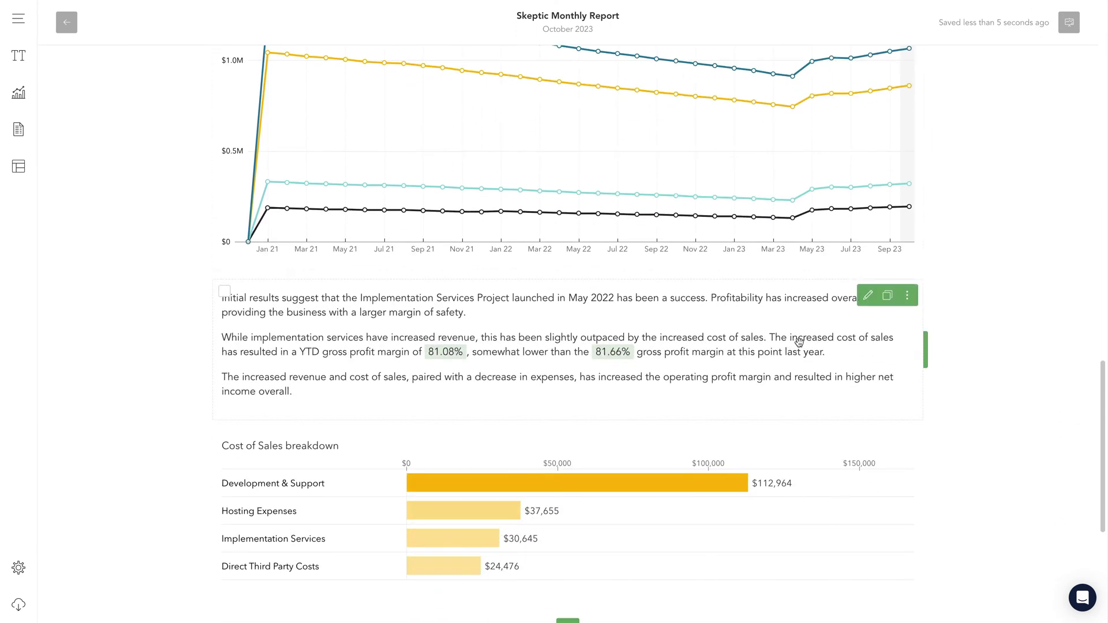
left_click_drag(926, 348, 573, 348)
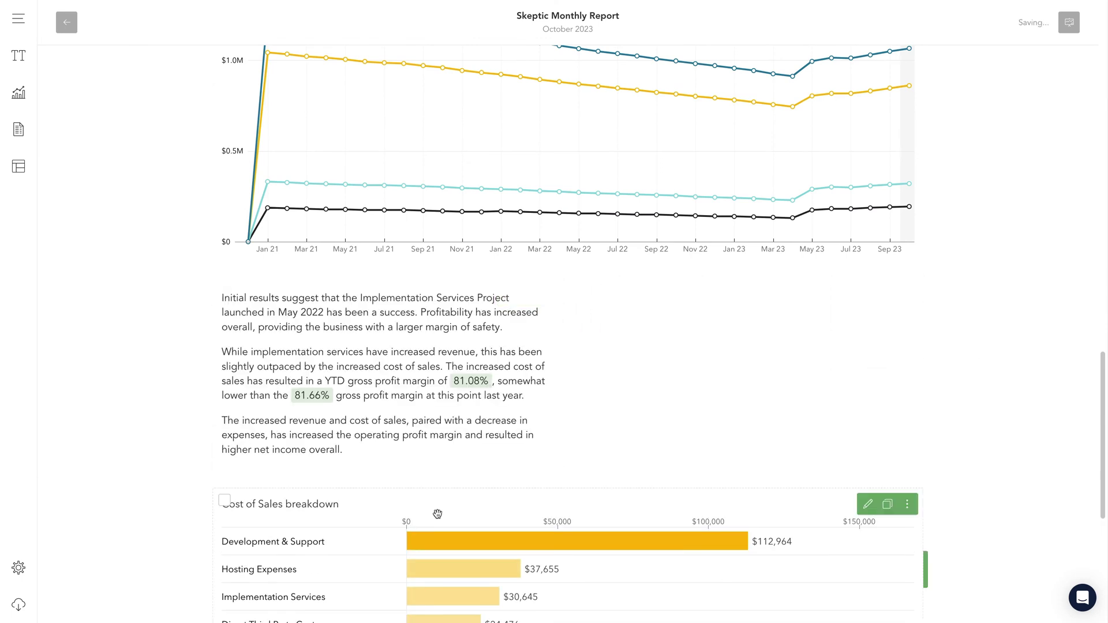
left_click_drag(923, 566, 603, 544)
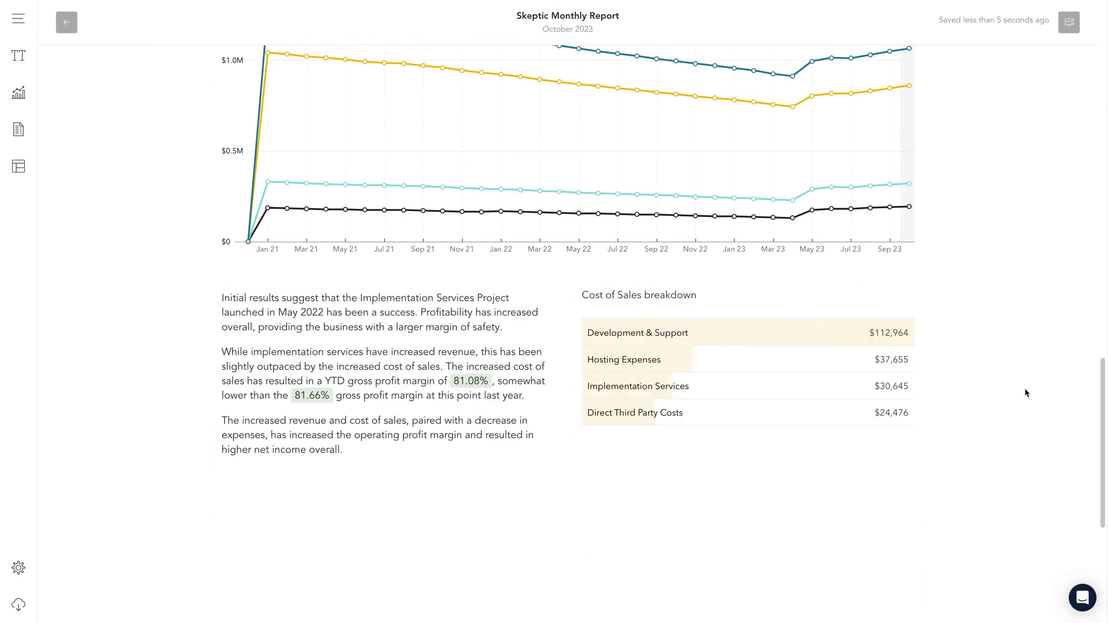
scroll(98, 173, "down", 1)
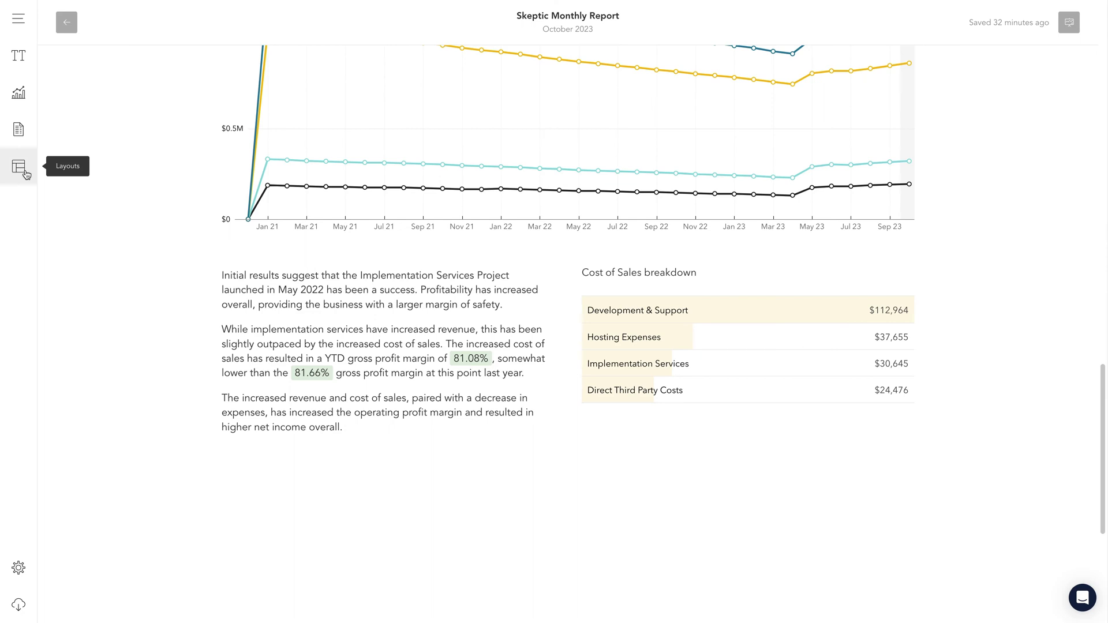
Add the Breakeven Analysis layout from the Profitability layouts to the end of the report.
left_click(26, 174)
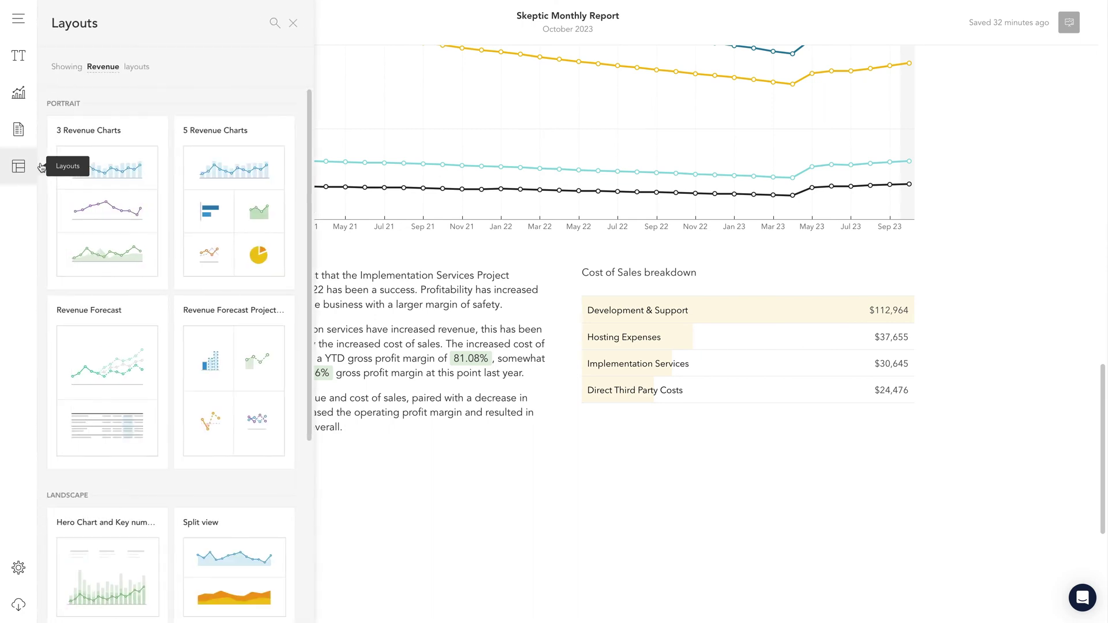
left_click(102, 68)
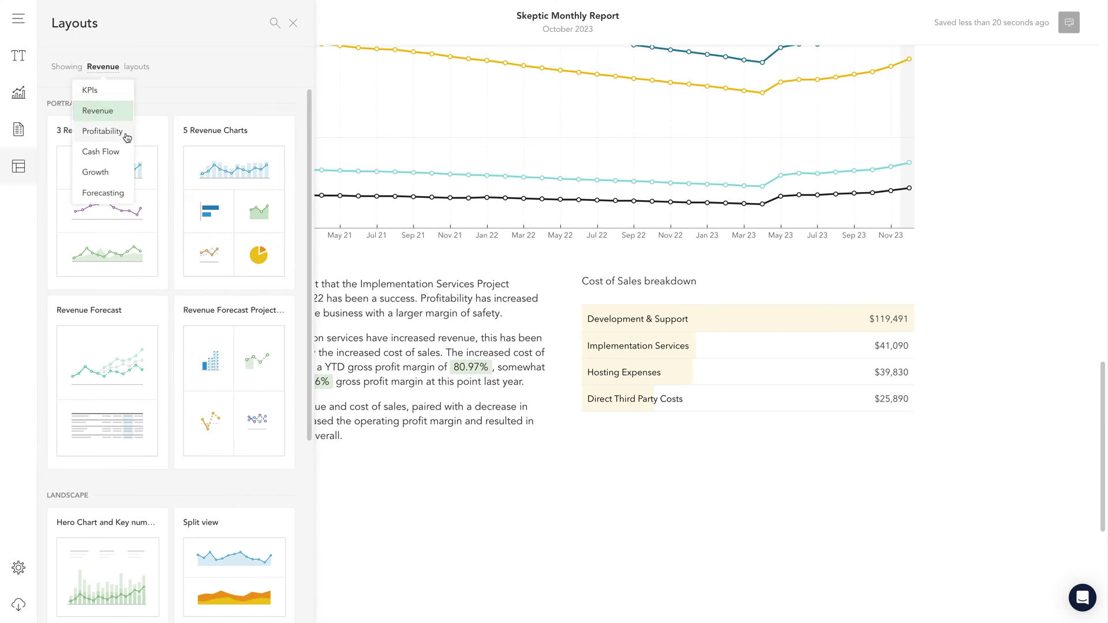
left_click(102, 132)
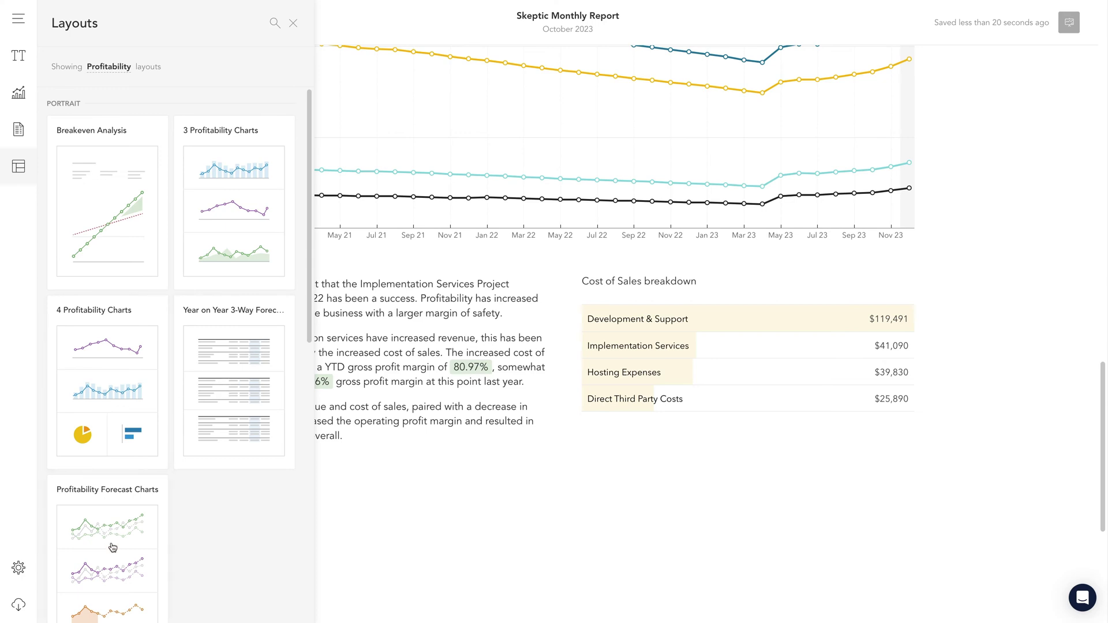
left_click_drag(106, 258, 427, 524)
left_click(328, 111)
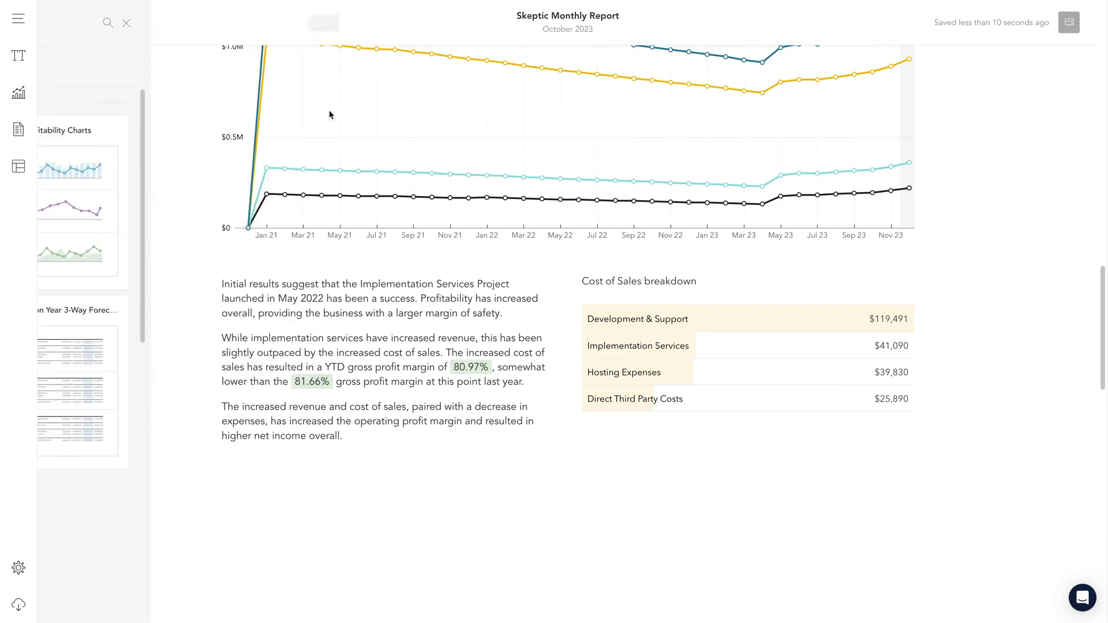
scroll(427, 346, "down", 5)
scroll(431, 350, "down", 6)
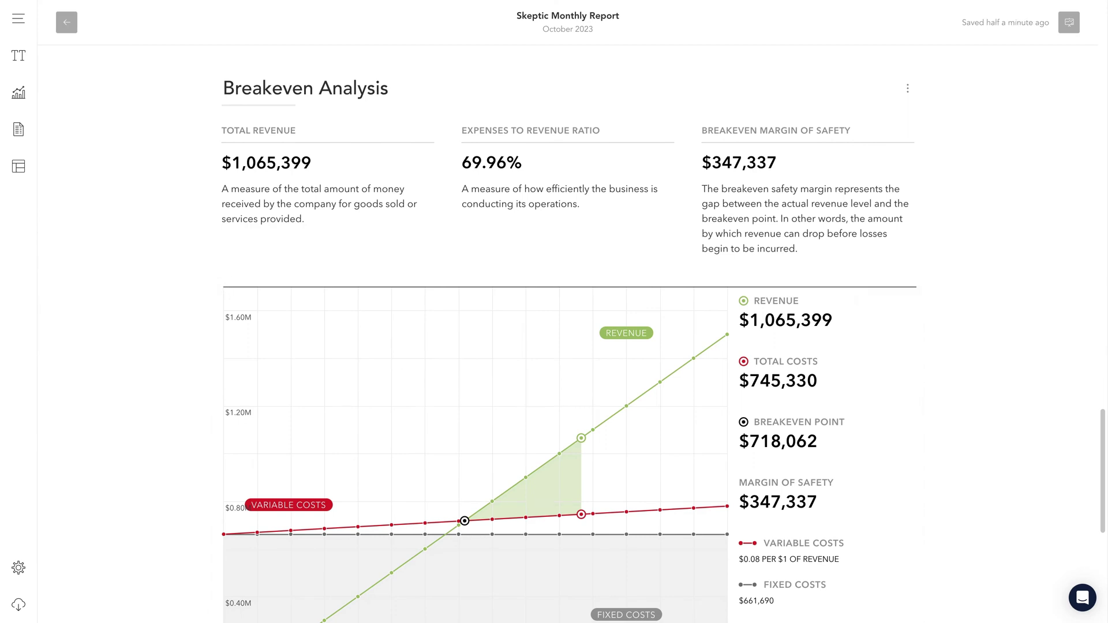
Set Total Revenue to compare against the same period last year.
mouse_move(388, 195)
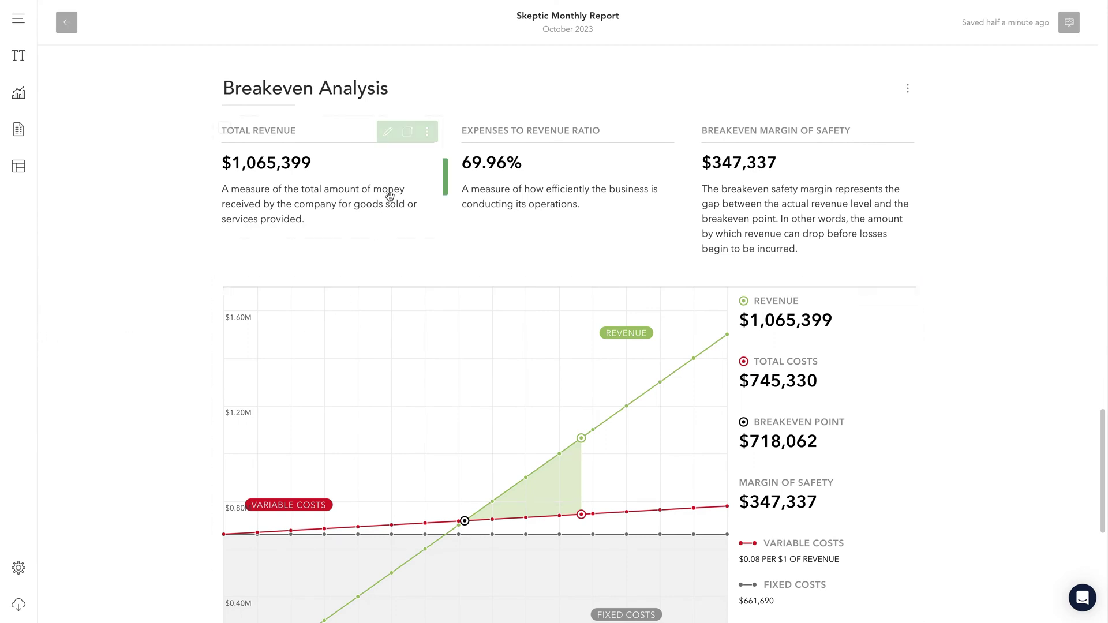
left_click(386, 133)
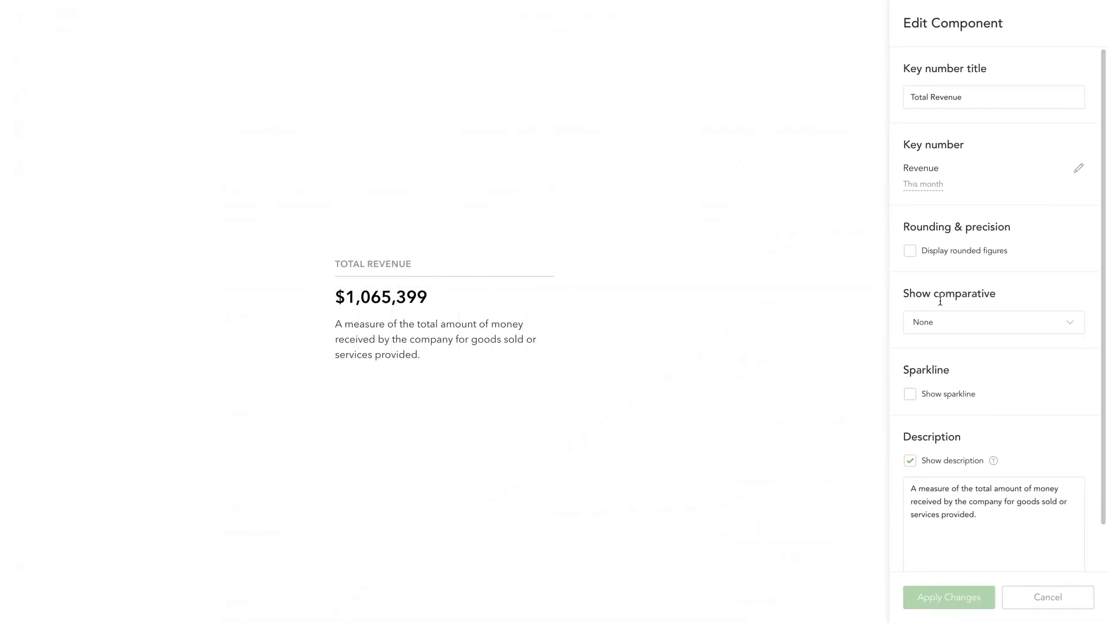
left_click(936, 334)
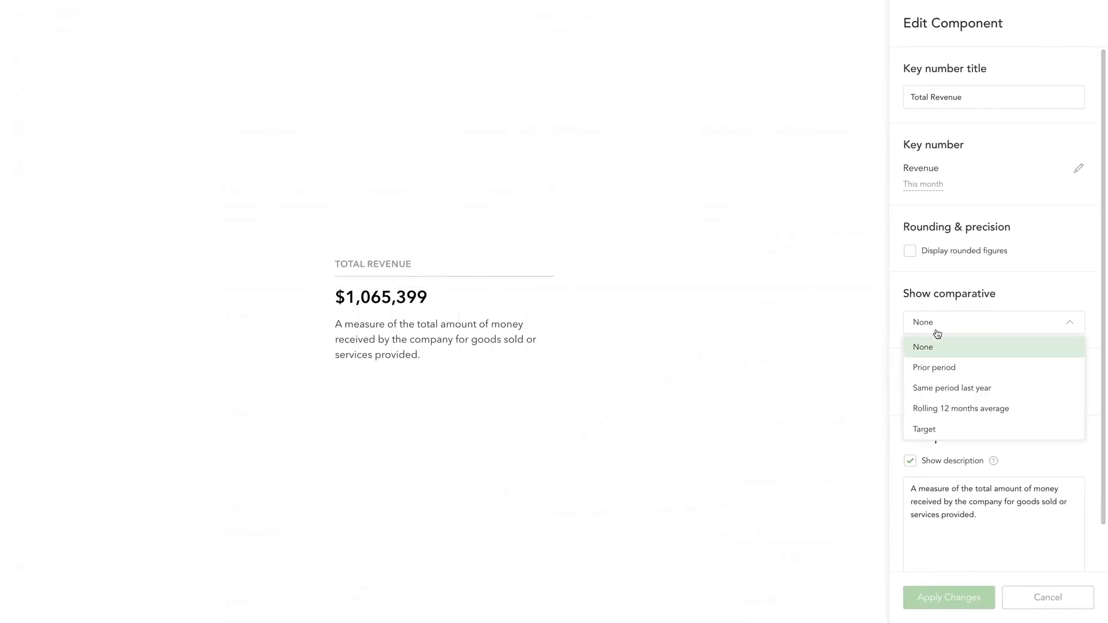
left_click(945, 389)
left_click(1058, 321)
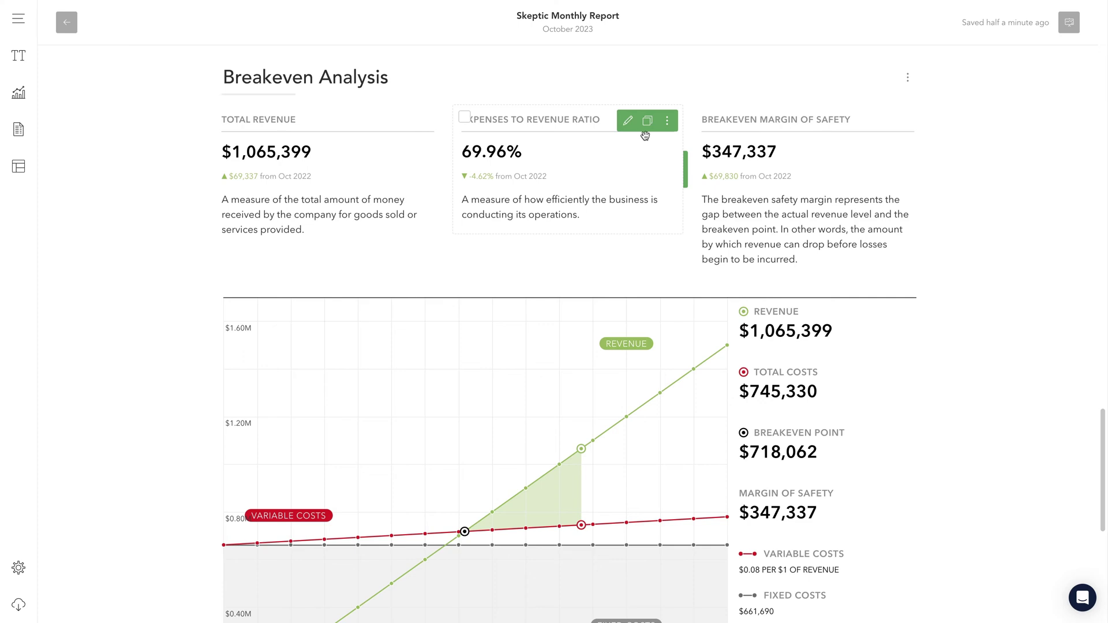
Check the expenses ratio card's options and add a new empty section after the breakeven chart.
left_click(669, 122)
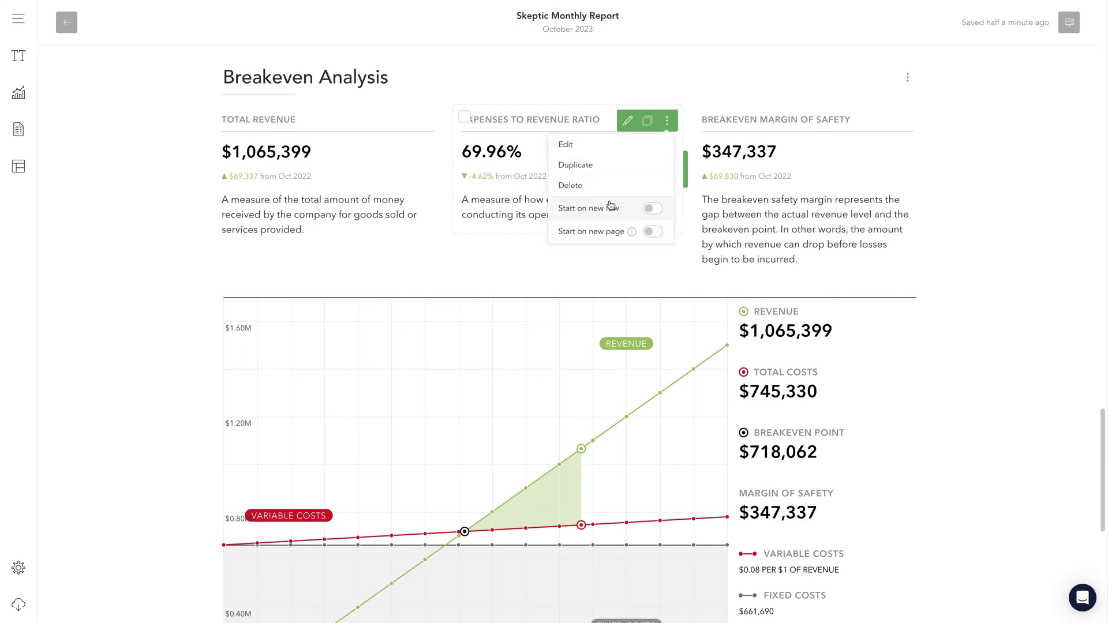
scroll(157, 483, "down", 1)
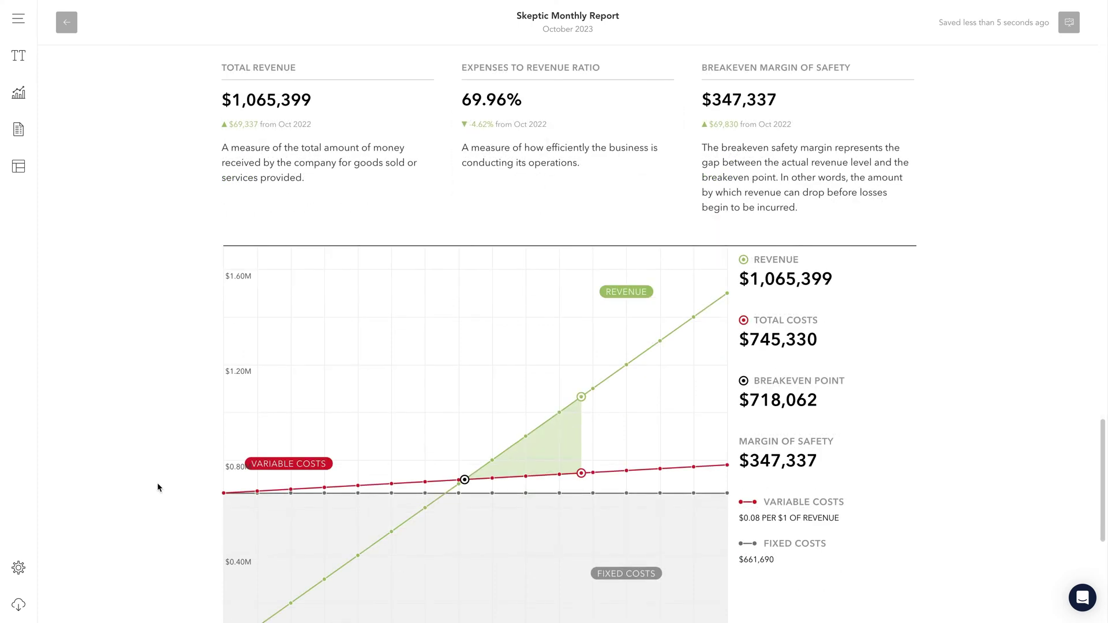
scroll(156, 482, "down", 4)
scroll(158, 488, "down", 2)
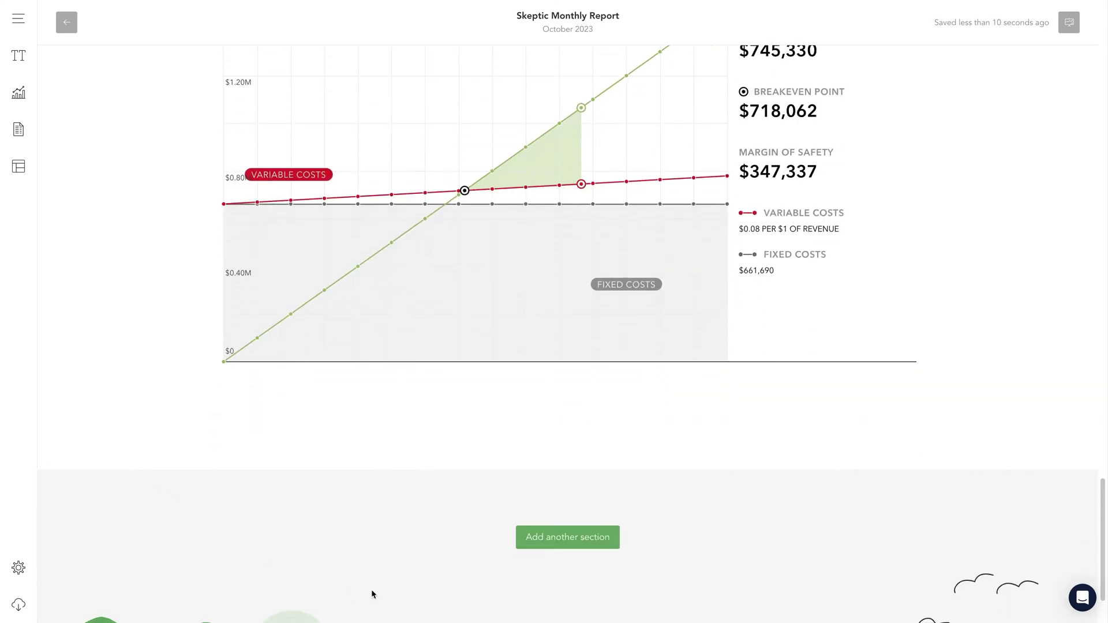
left_click(559, 542)
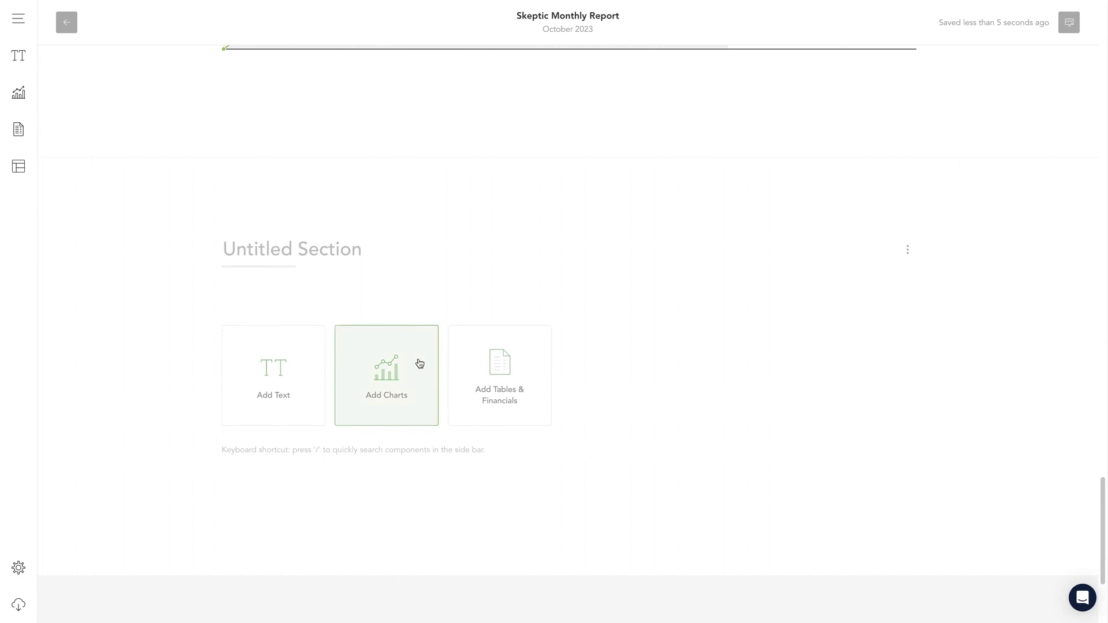
Rename the Untitled Section heading to 'MRR (Monthly Recurring Revenue)'.
left_click(316, 249)
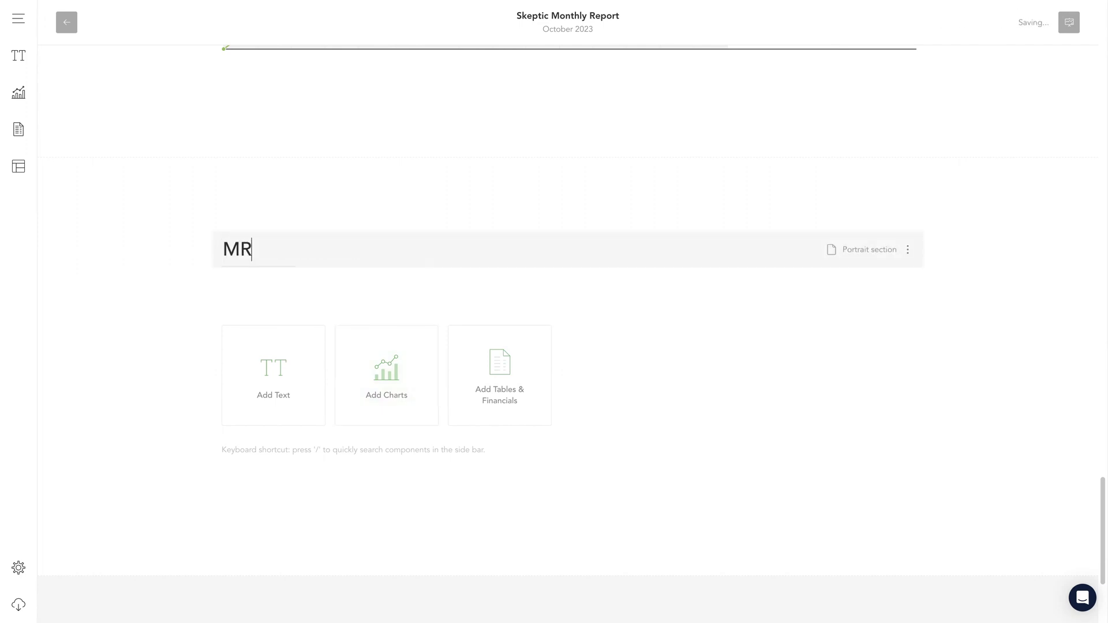
type("R (Month")
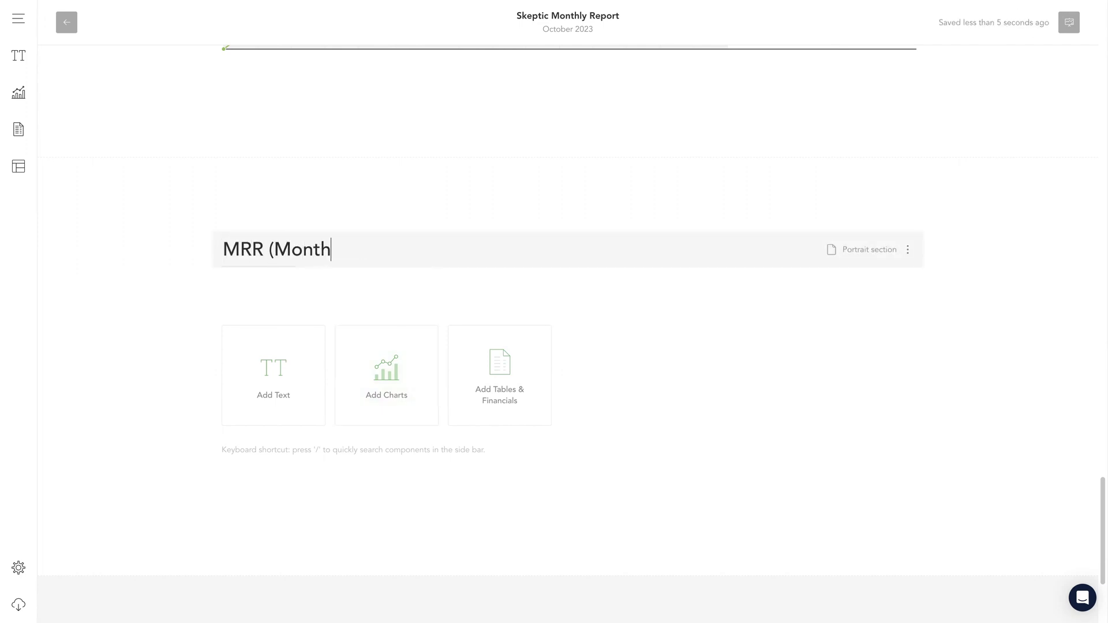
type("ly Recurring Revenue")
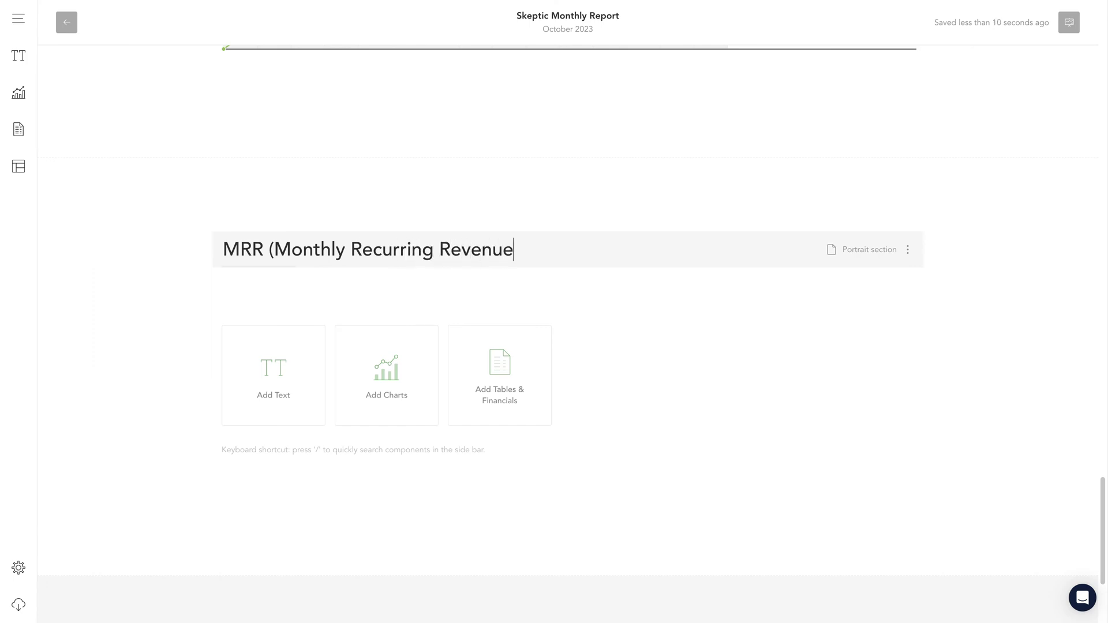
left_click(114, 408)
scroll(113, 408, "down", 1)
scroll(114, 407, "down", 1)
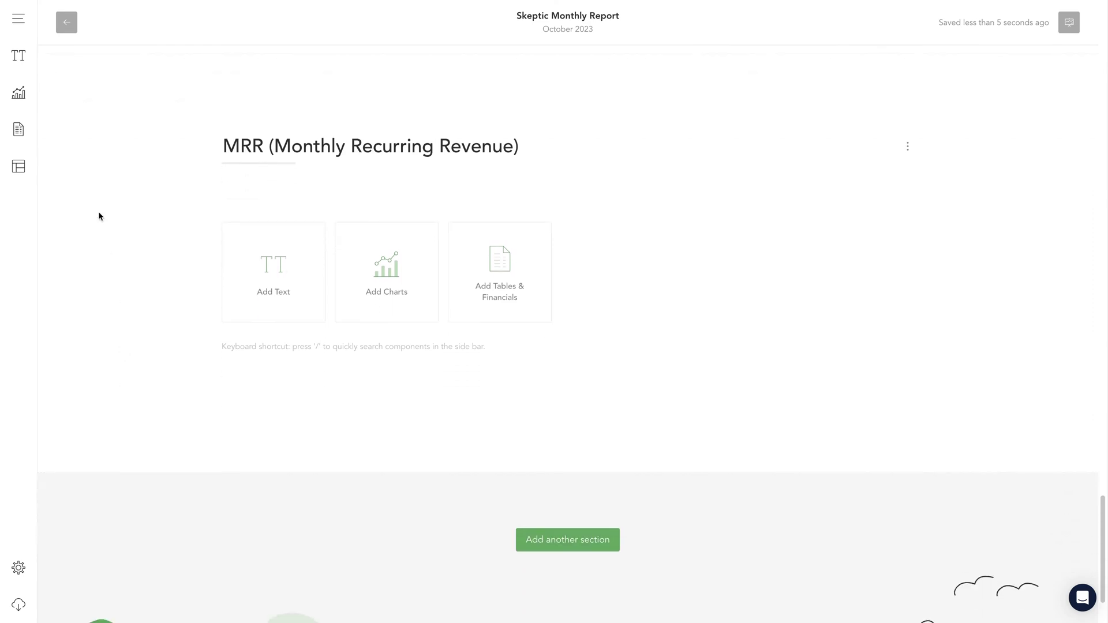
Add the Revenue Mix pie chart and retitle it 'Subscription Mix'.
left_click(21, 95)
scroll(146, 228, "down", 1)
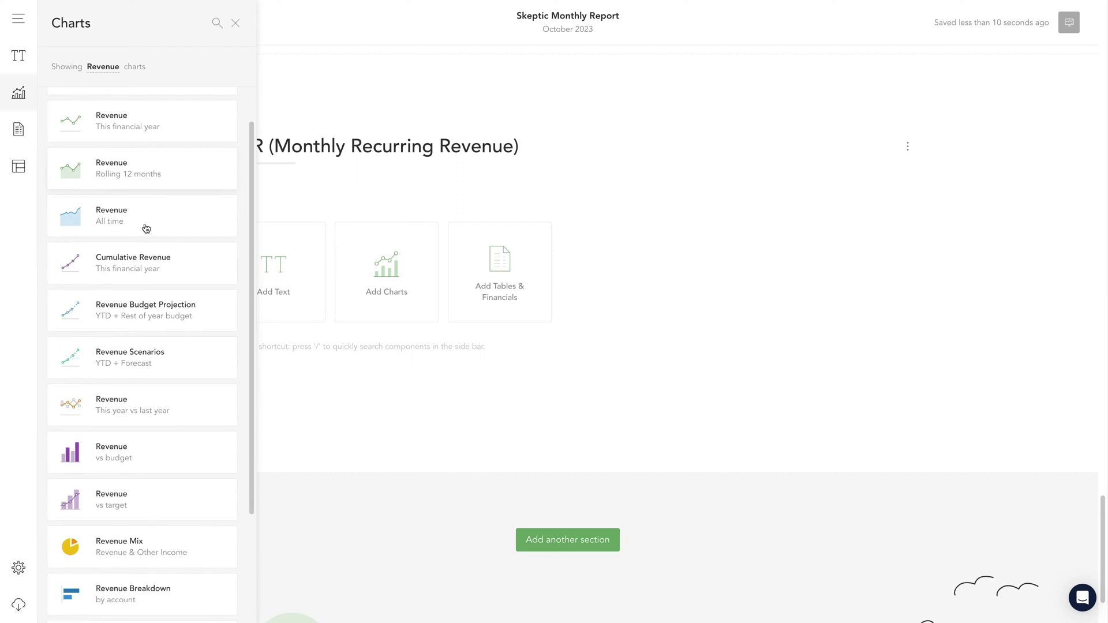
scroll(146, 227, "down", 3)
left_click(147, 411)
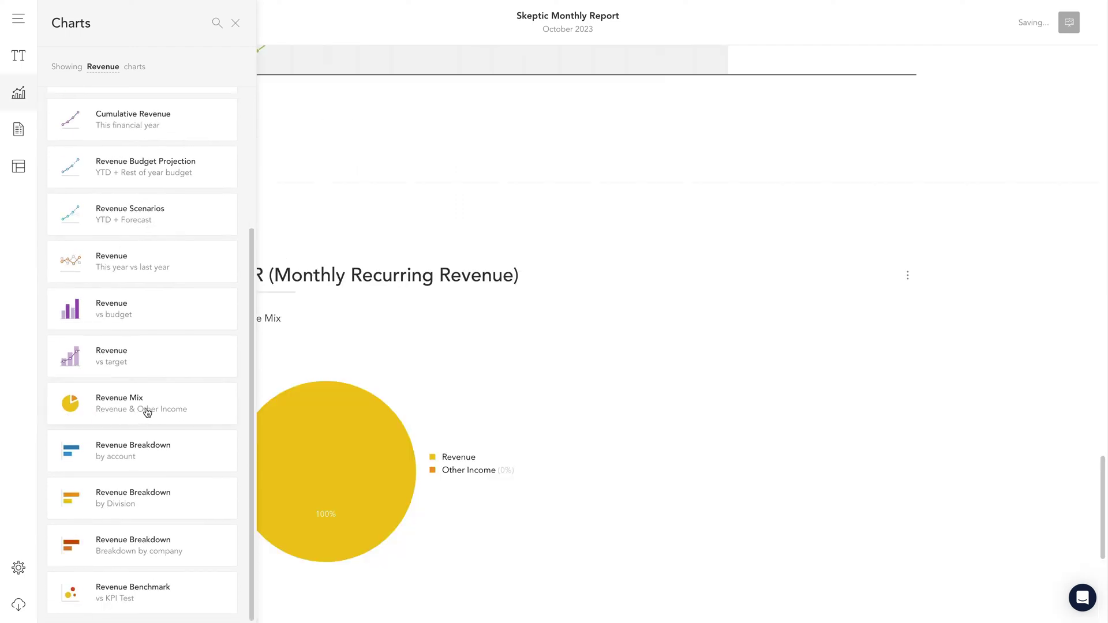
left_click(235, 23)
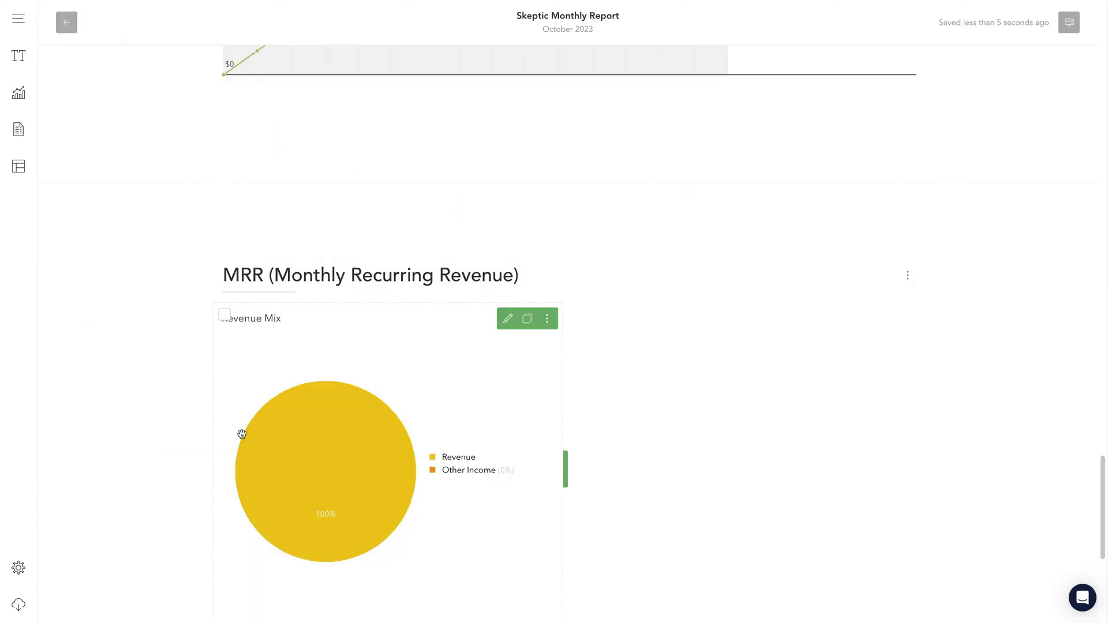
left_click(508, 319)
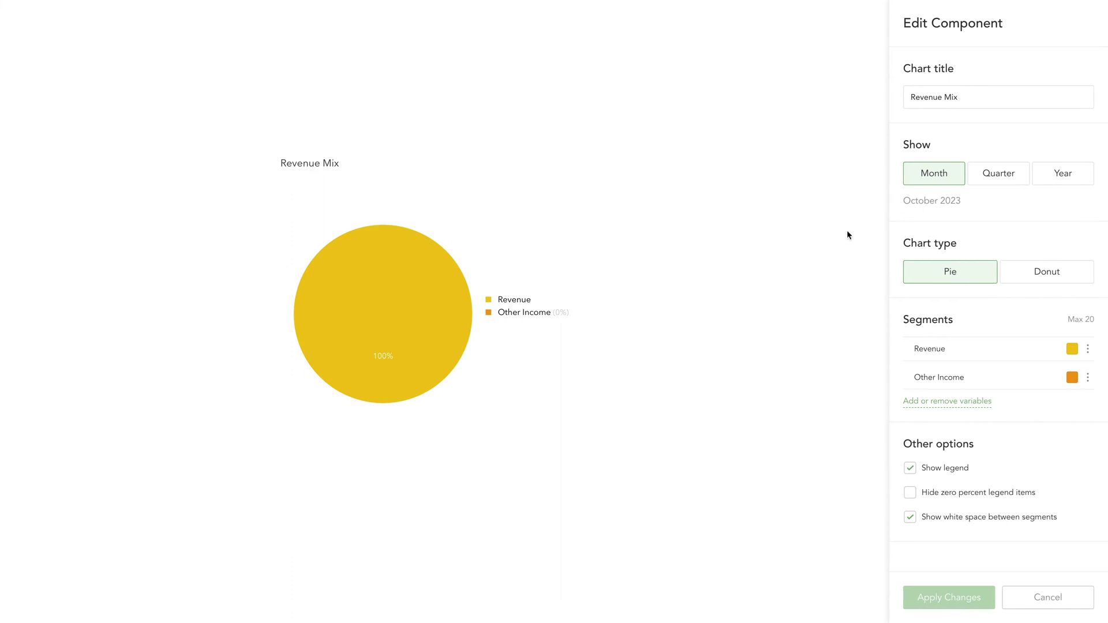
triple_click(973, 97)
type("Subscription Mix")
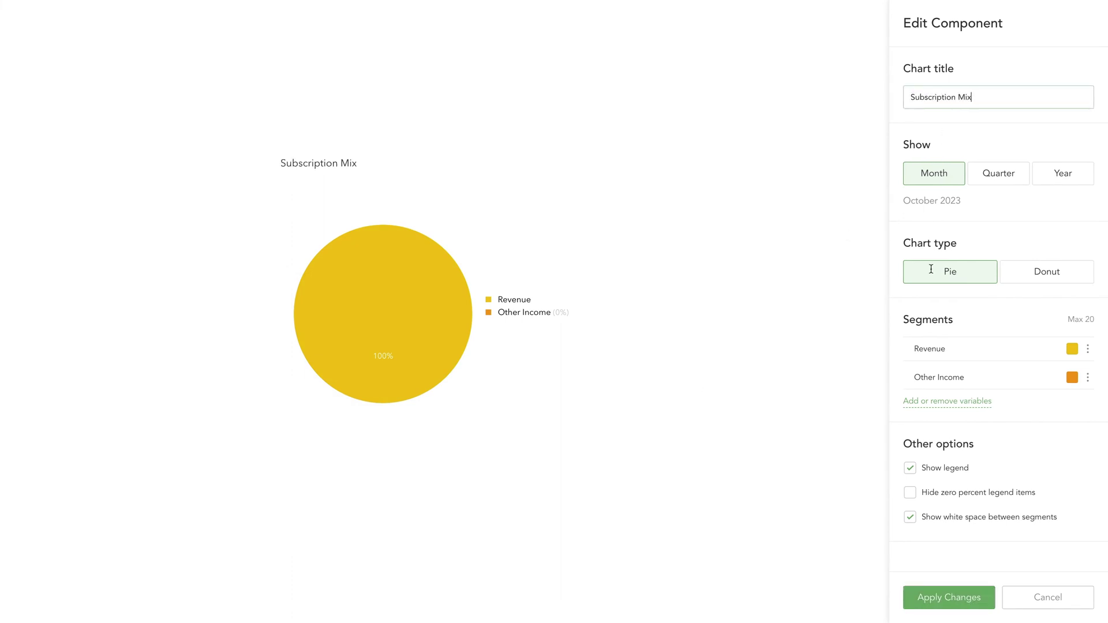
Replace Revenue and Other Income with Starter, Business and Enterprise Subscriptions, and apply as a donut.
left_click(973, 403)
type("subscript")
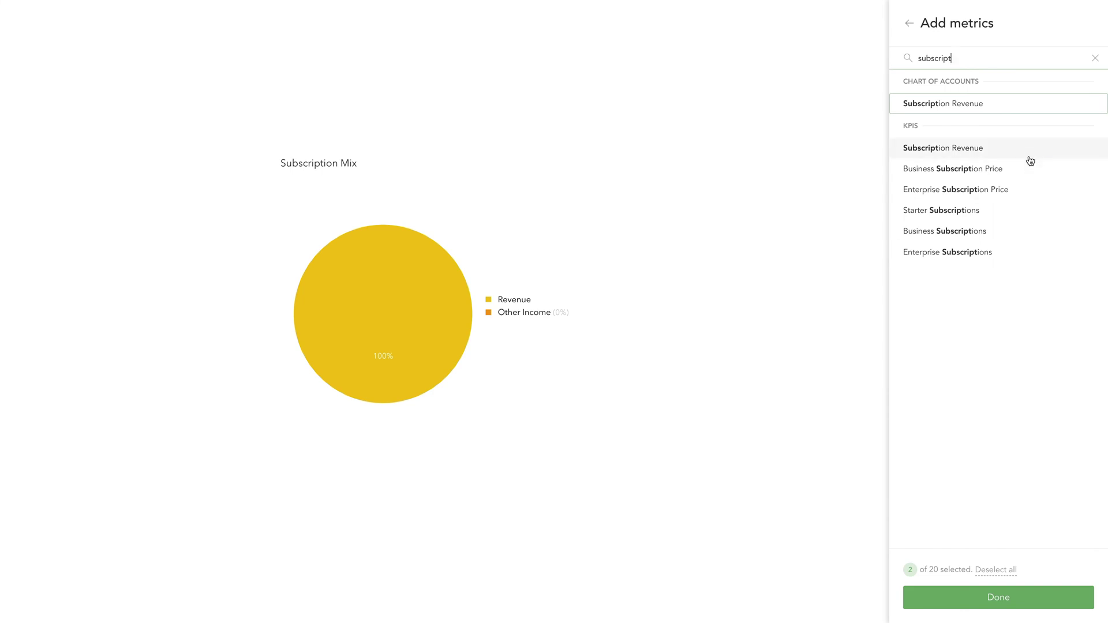
left_click(1010, 210)
left_click(1011, 232)
left_click(1016, 254)
left_click(1094, 64)
left_click(1072, 146)
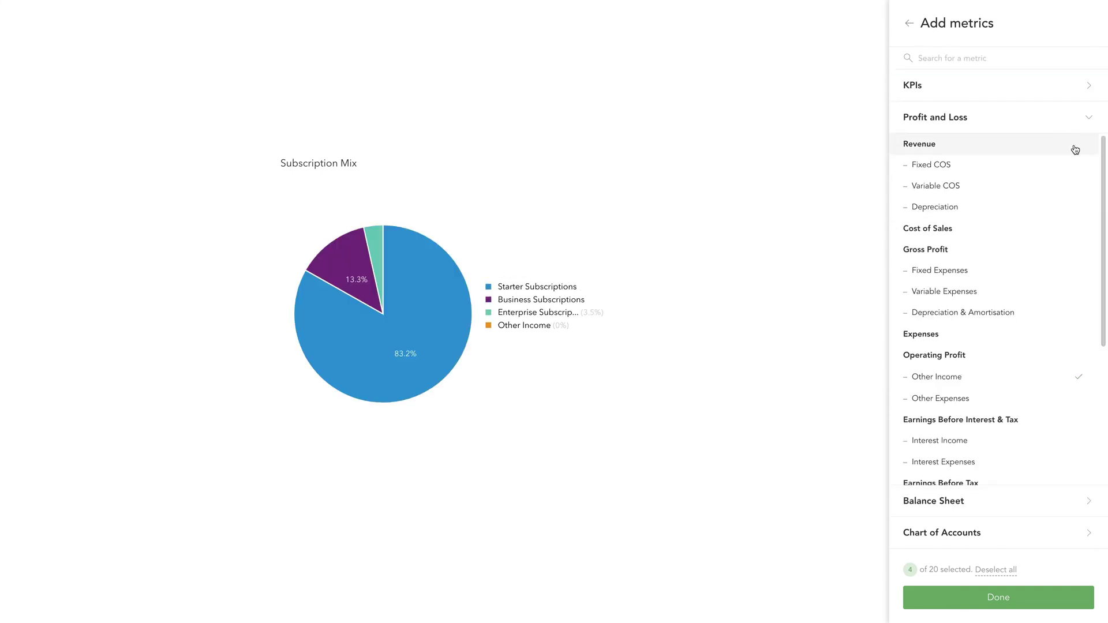
left_click(1051, 376)
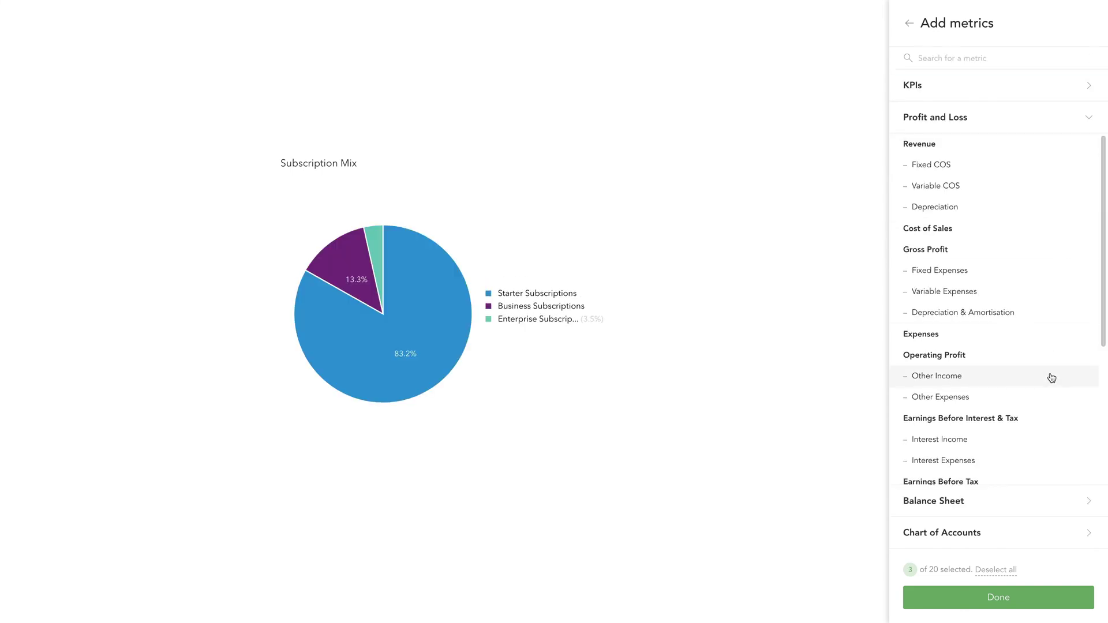
left_click(995, 597)
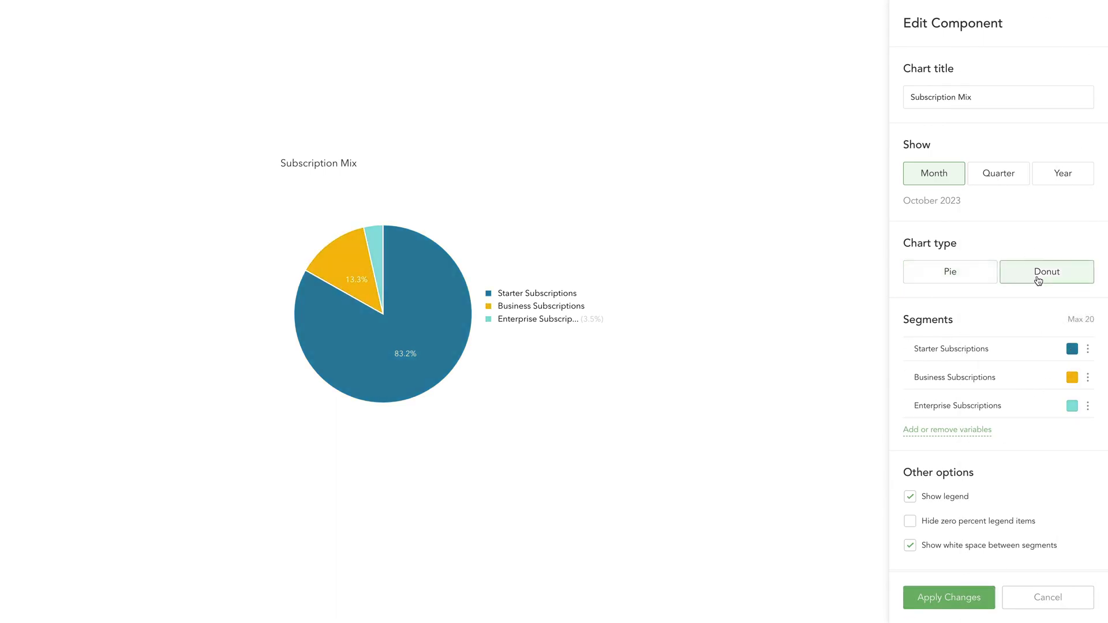
left_click(1038, 280)
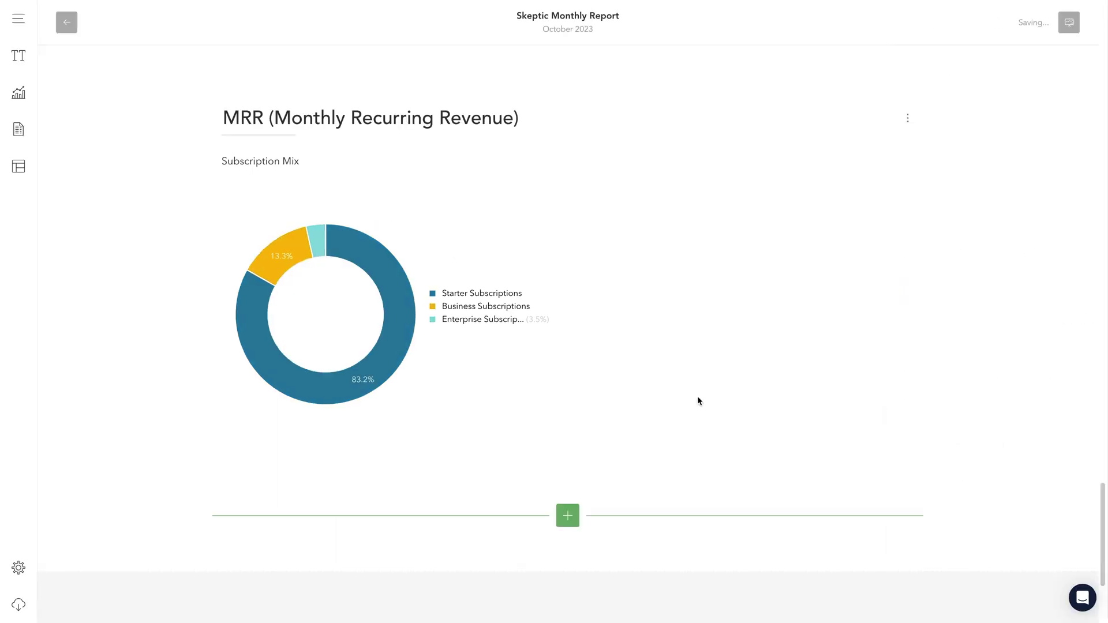
mouse_move(542, 265)
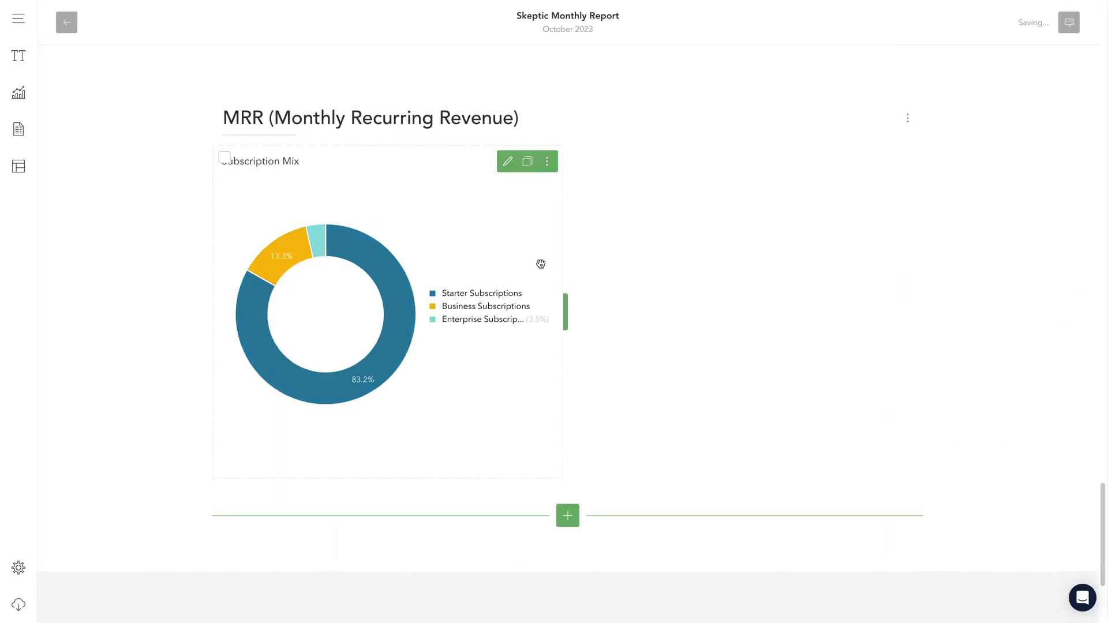
Duplicate the Subscription Mix chart and add Starter, Business and Enterprise MRR to the copy.
left_click(528, 164)
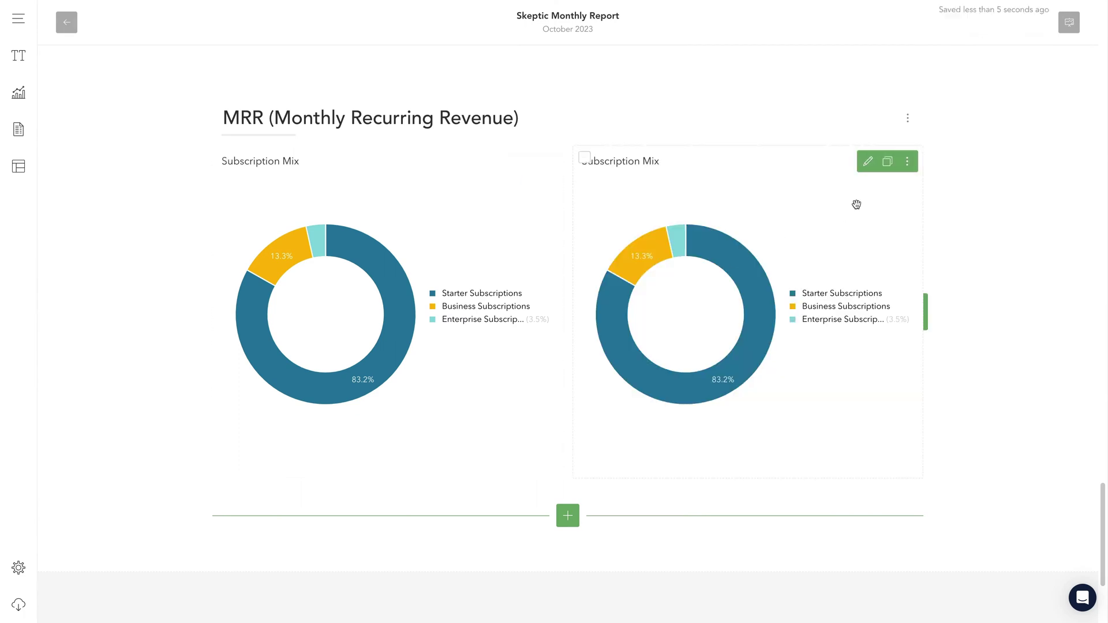
left_click(867, 164)
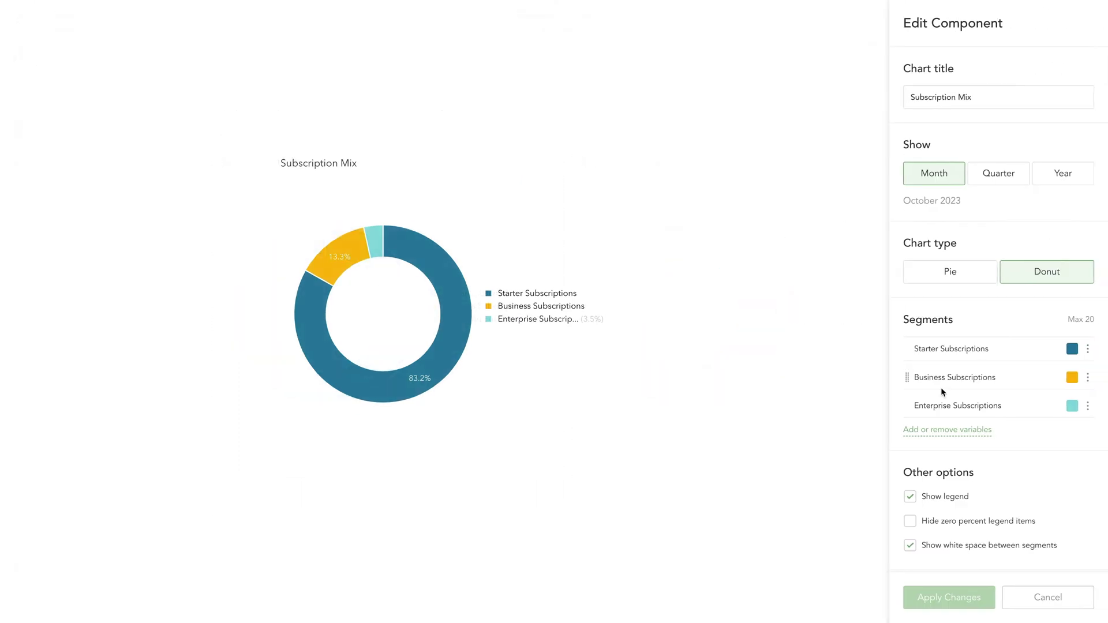
left_click(972, 433)
type("MRR")
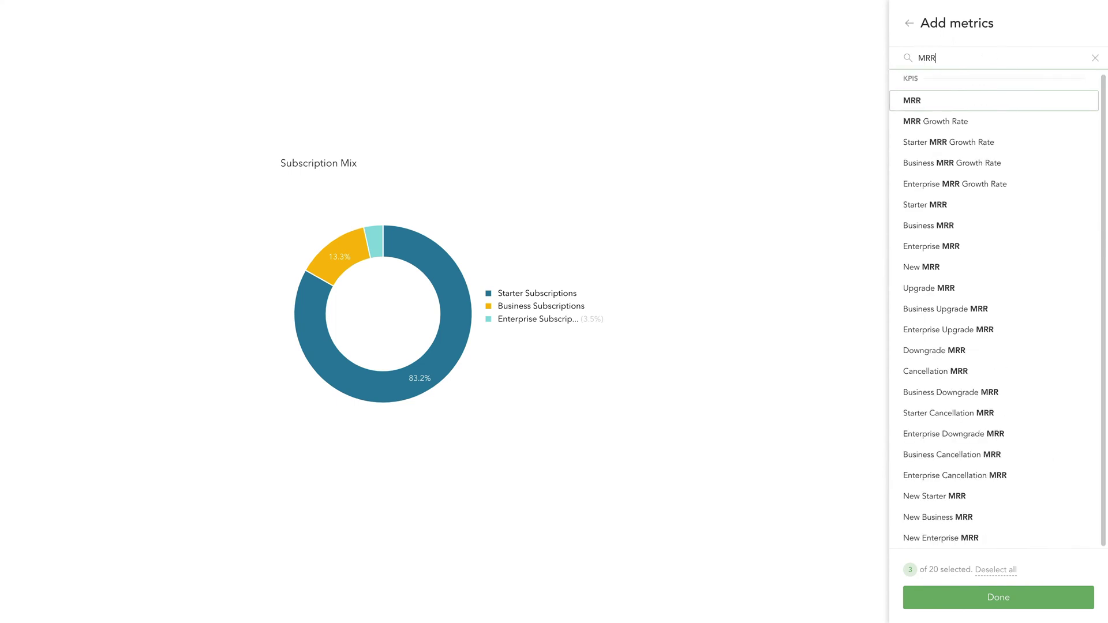
left_click(981, 210)
left_click(982, 230)
left_click(981, 252)
Remove the Starter and Business Subscriptions metrics from the copied chart.
left_click(1094, 58)
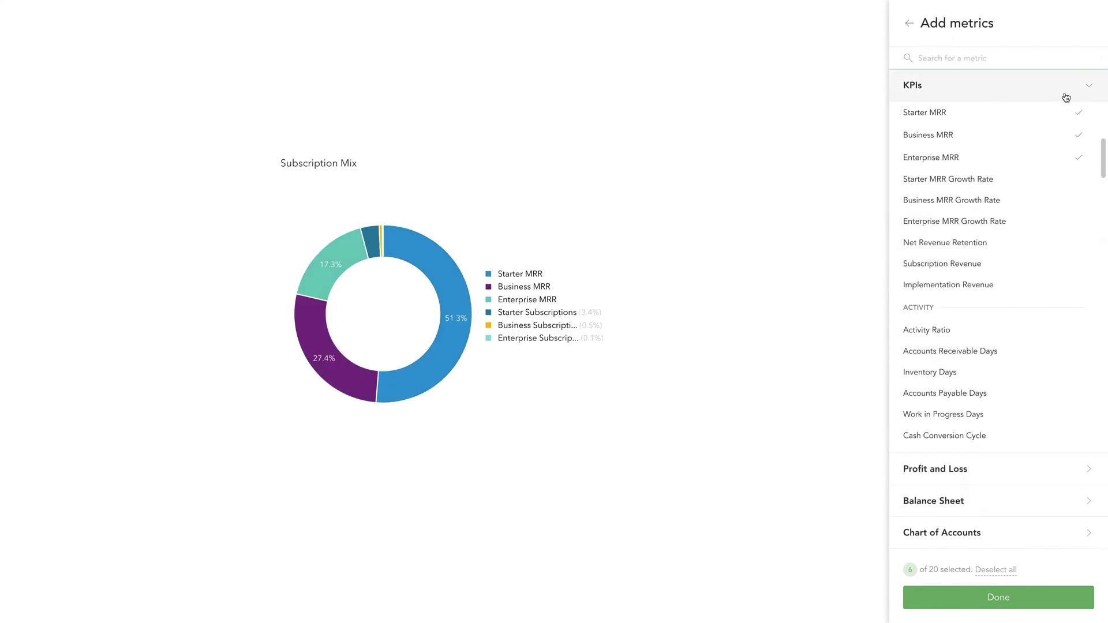
type("sub")
left_click(1054, 291)
left_click(1055, 314)
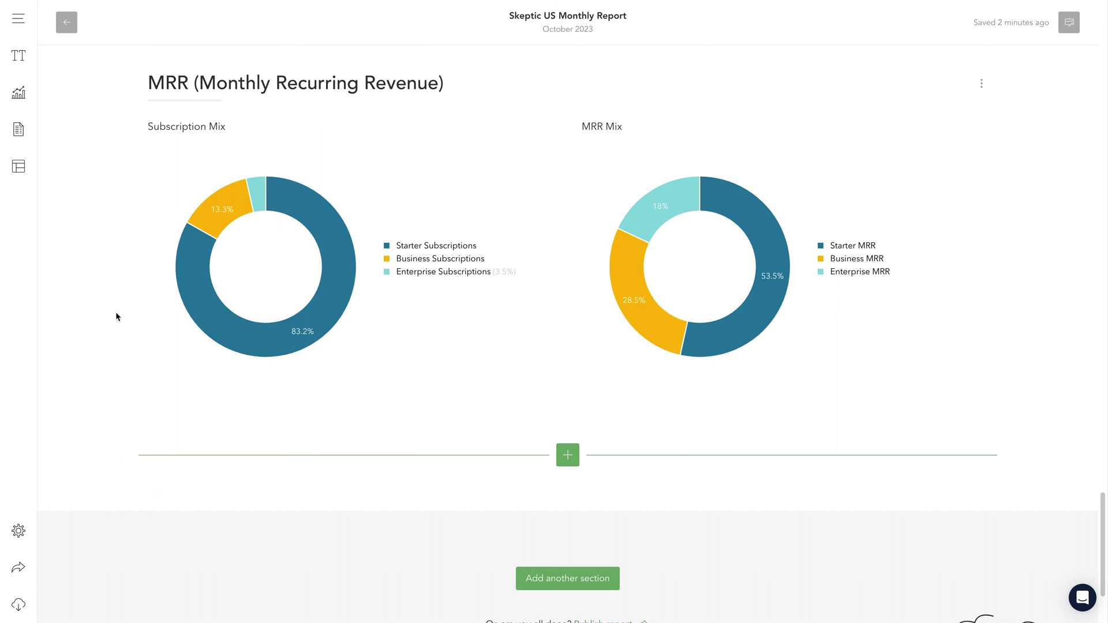
left_click(18, 129)
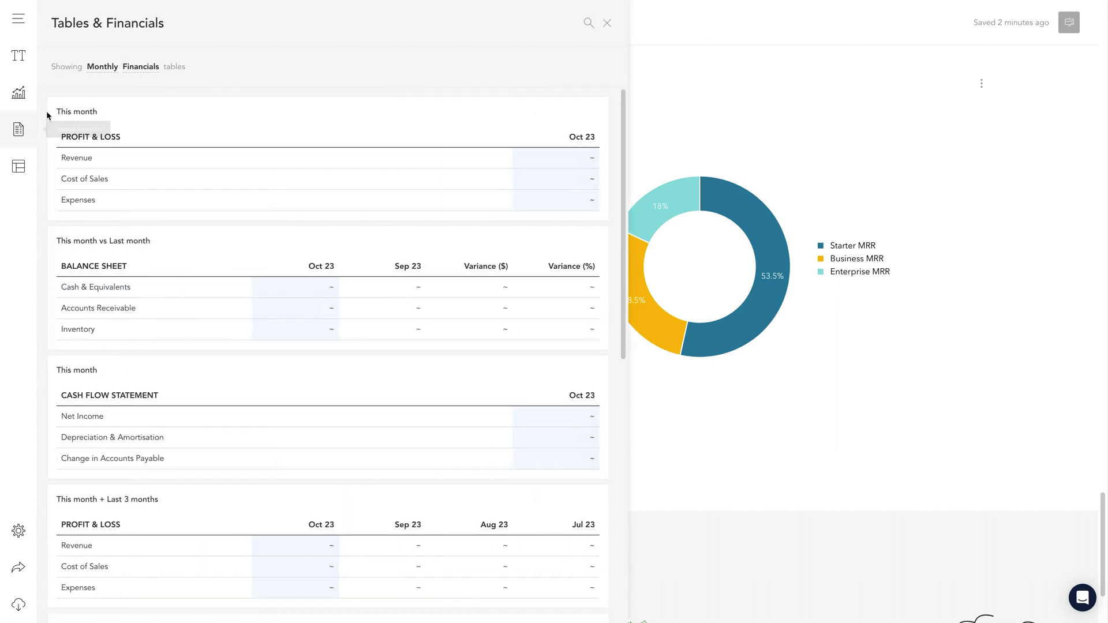
Add the KPIs (This Month vs Target) table from the KPI tables below the donuts.
left_click(132, 76)
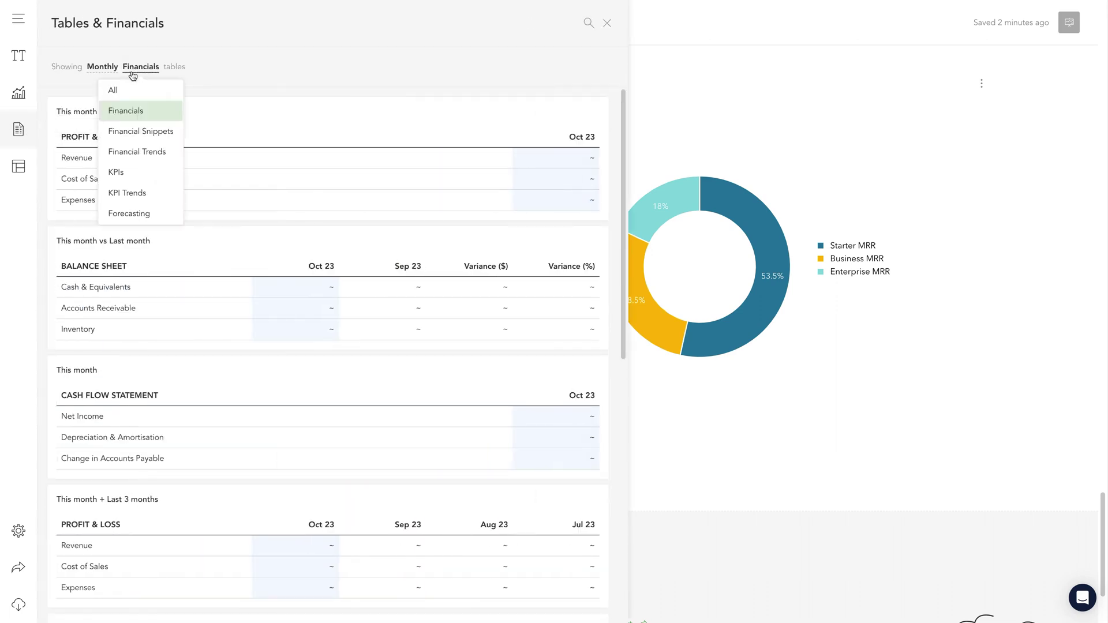
left_click(134, 170)
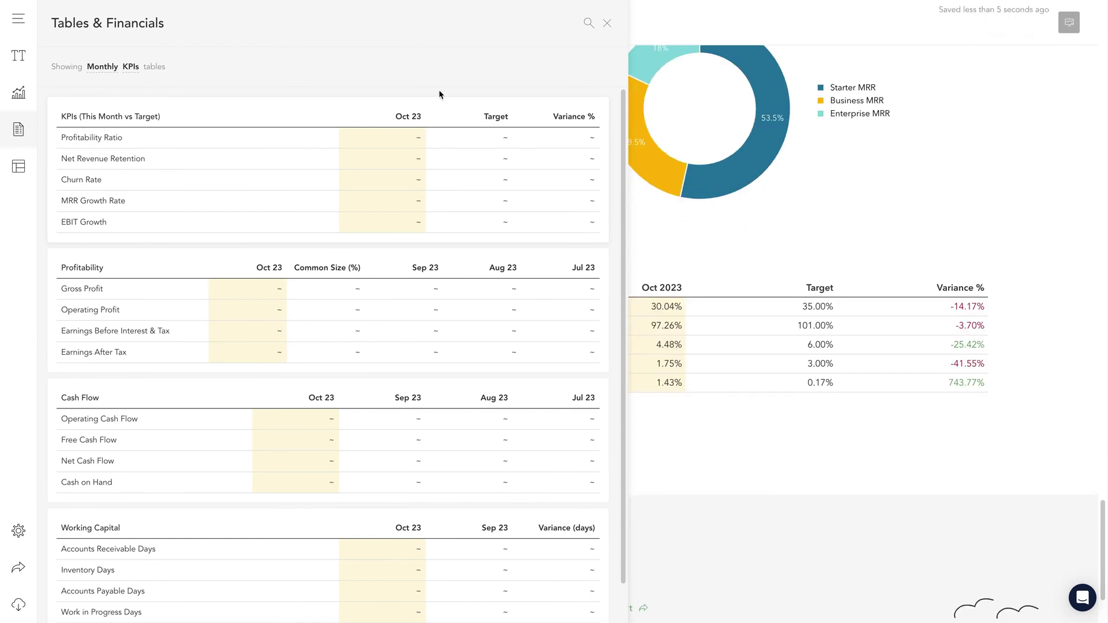
left_click(607, 23)
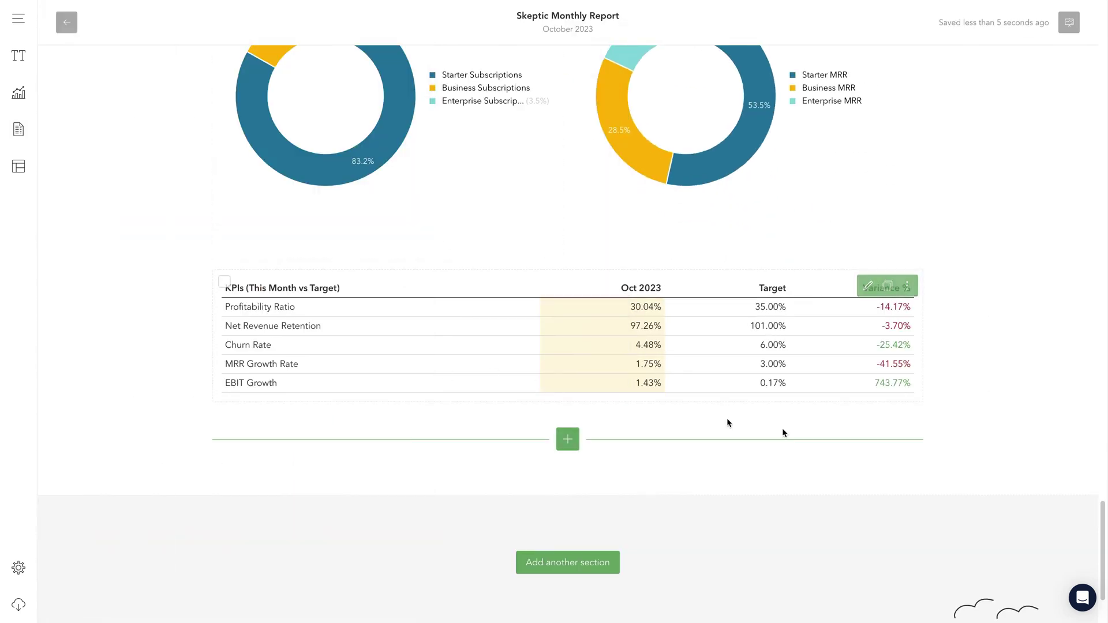
mouse_move(868, 341)
Open the KPI table's rows and add the Conversion Rate row.
left_click(867, 287)
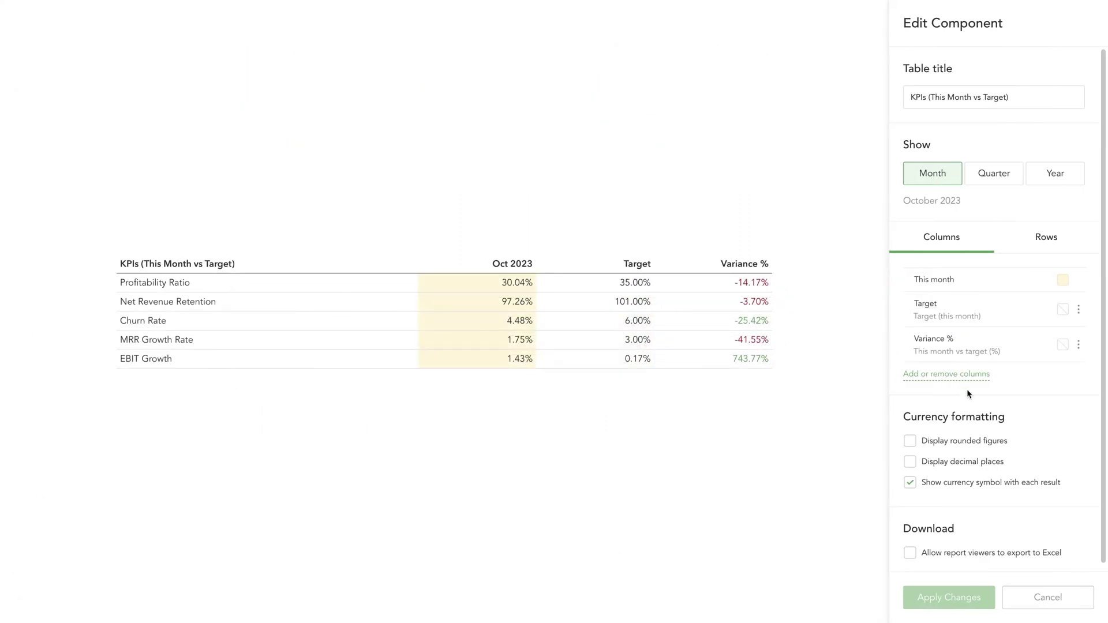
left_click(1047, 247)
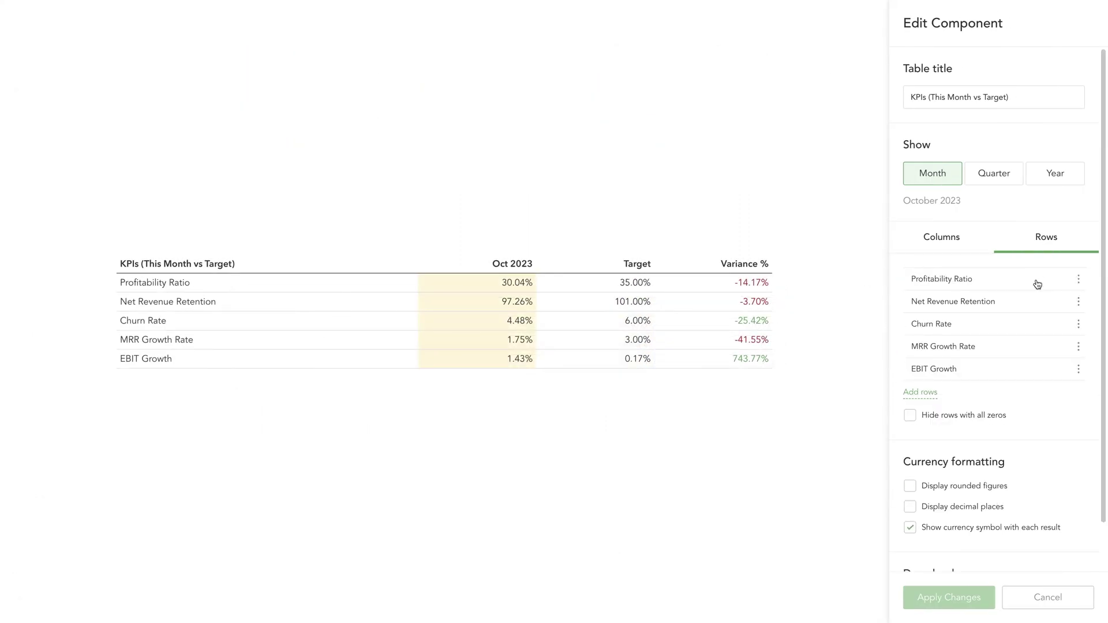
left_click(926, 393)
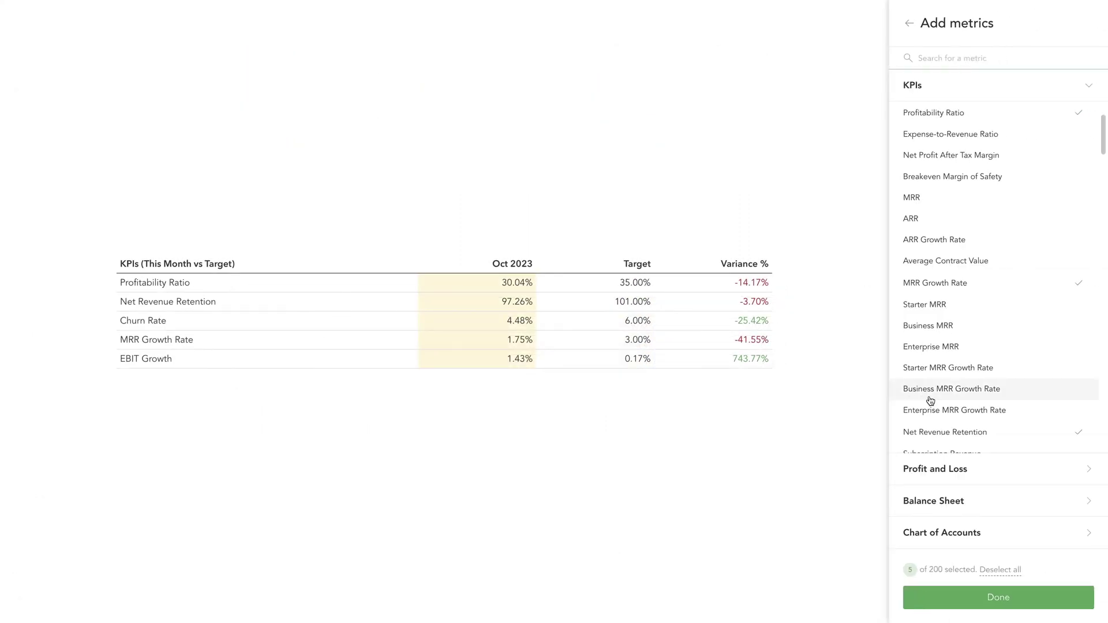
left_click(1089, 88)
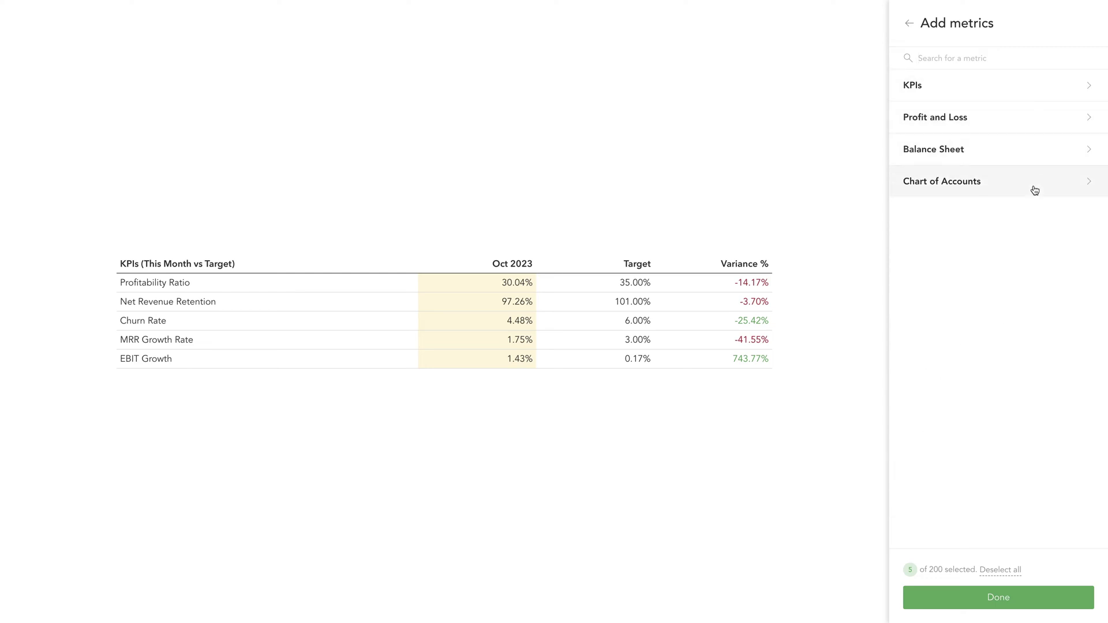
left_click(993, 598)
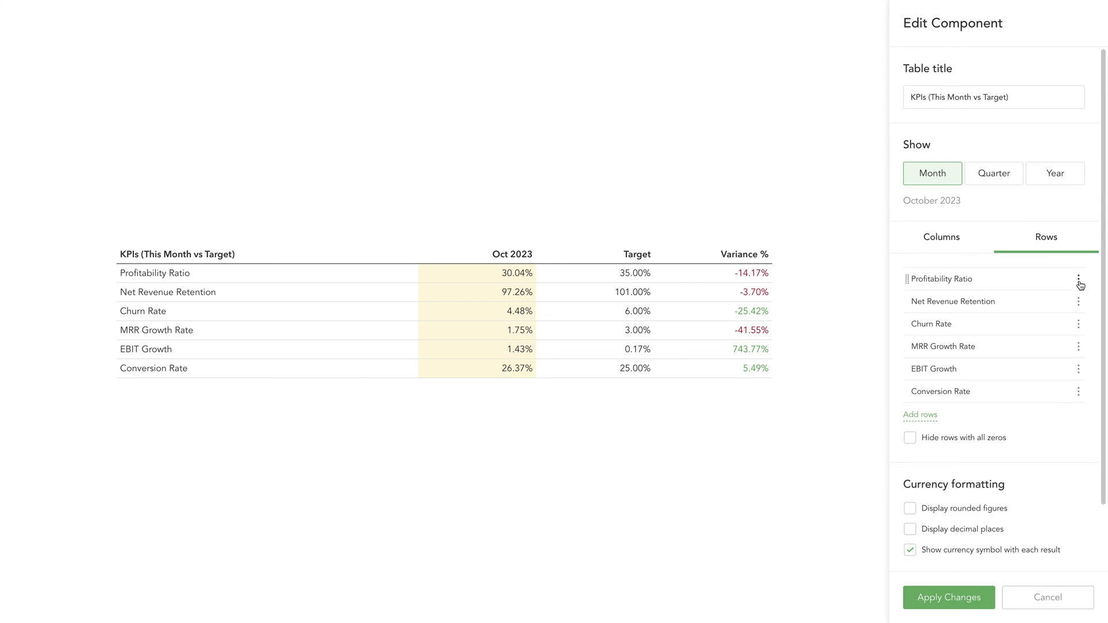
Remove Profitability Ratio and EBIT Growth, move MRR Growth Rate above Churn Rate, keep Month view.
left_click(1078, 283)
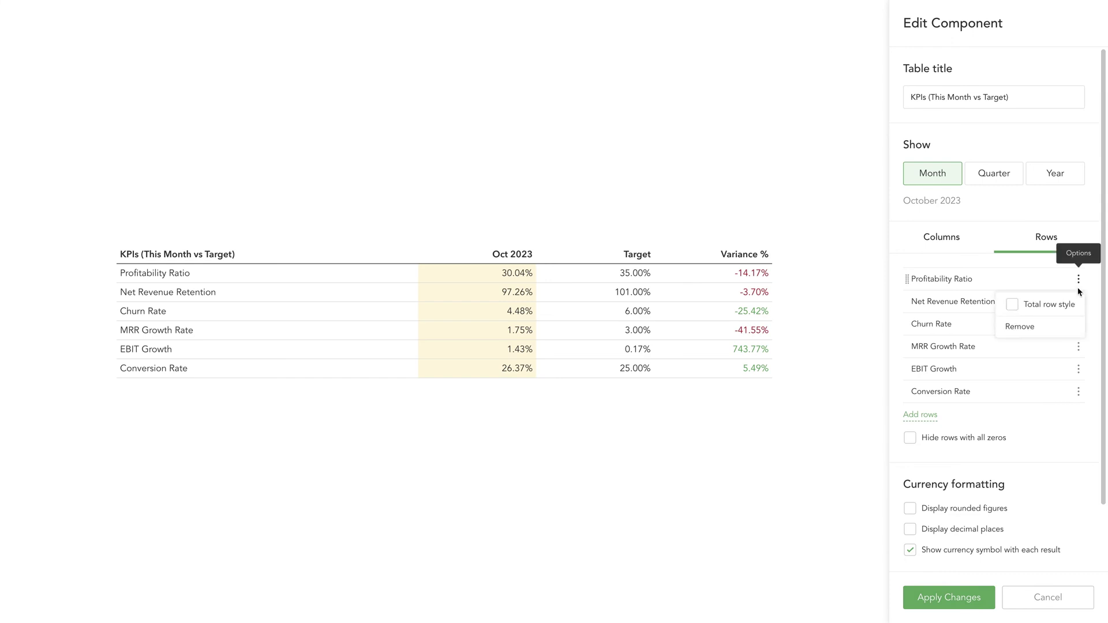
left_click(1048, 328)
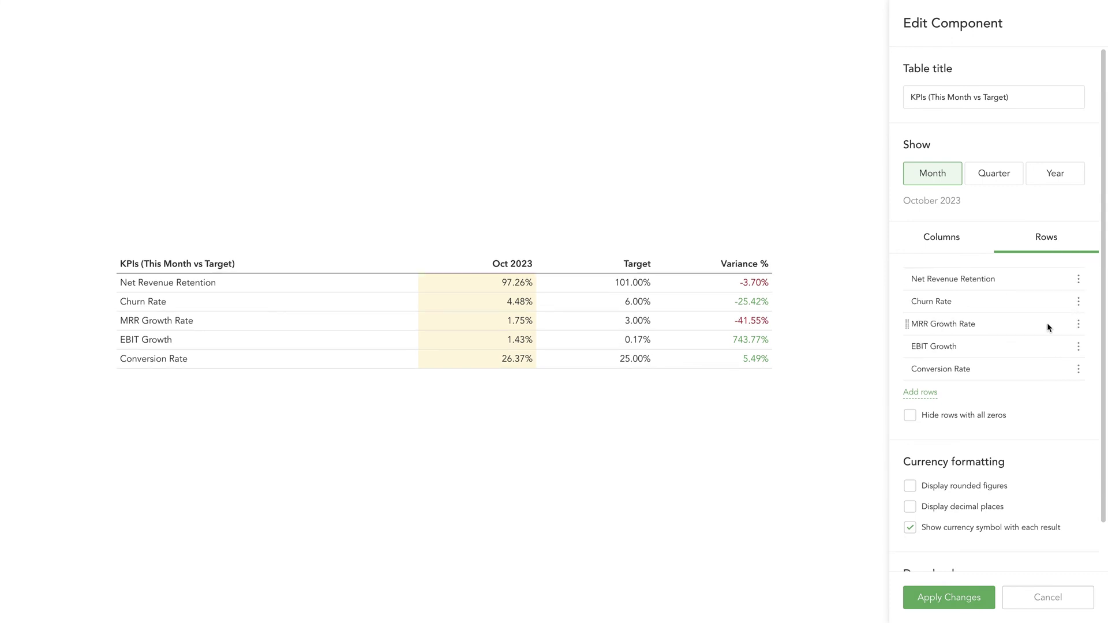
left_click(1078, 346)
left_click(1051, 393)
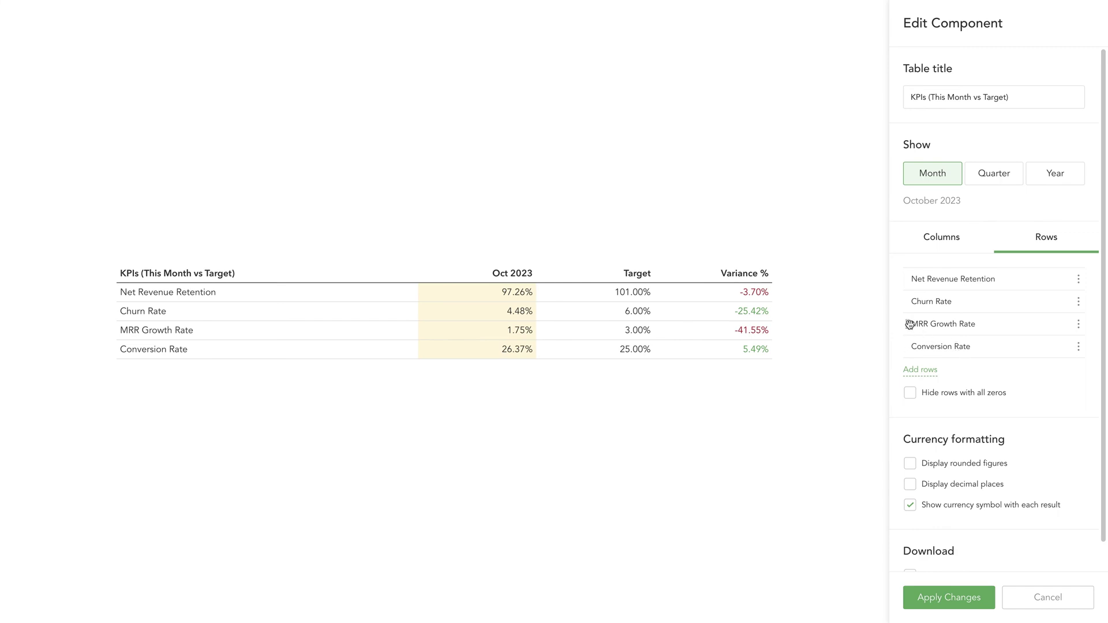
left_click_drag(906, 323, 905, 301)
left_click(998, 168)
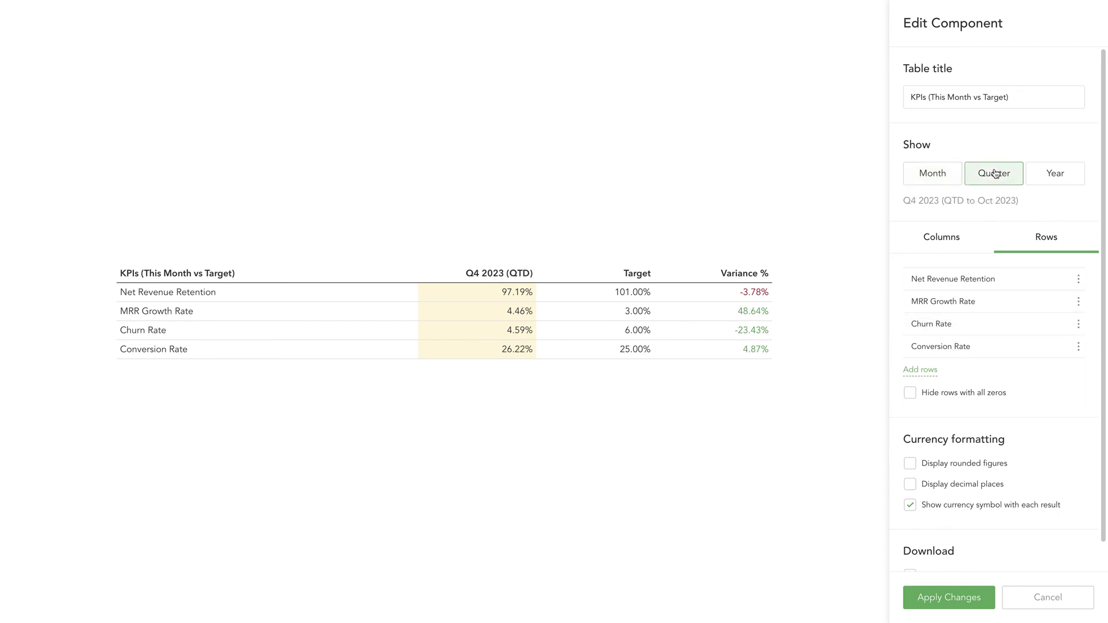
left_click(1038, 179)
left_click(946, 183)
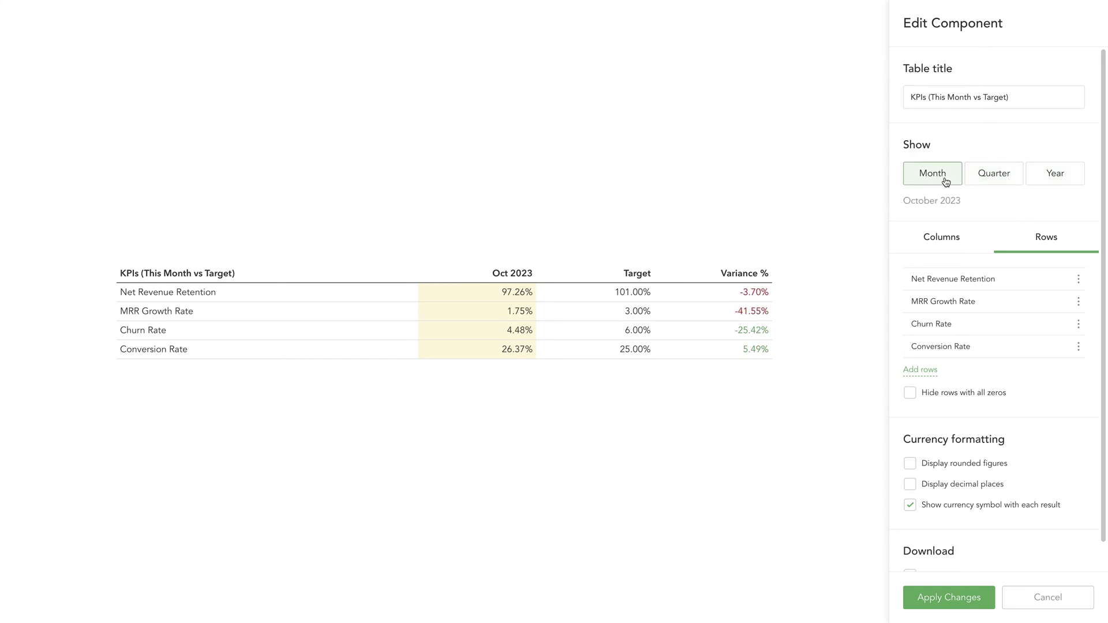
Add Last month, This month vs last month (%) and Rolling 12 months average columns to the KPI table.
left_click(938, 248)
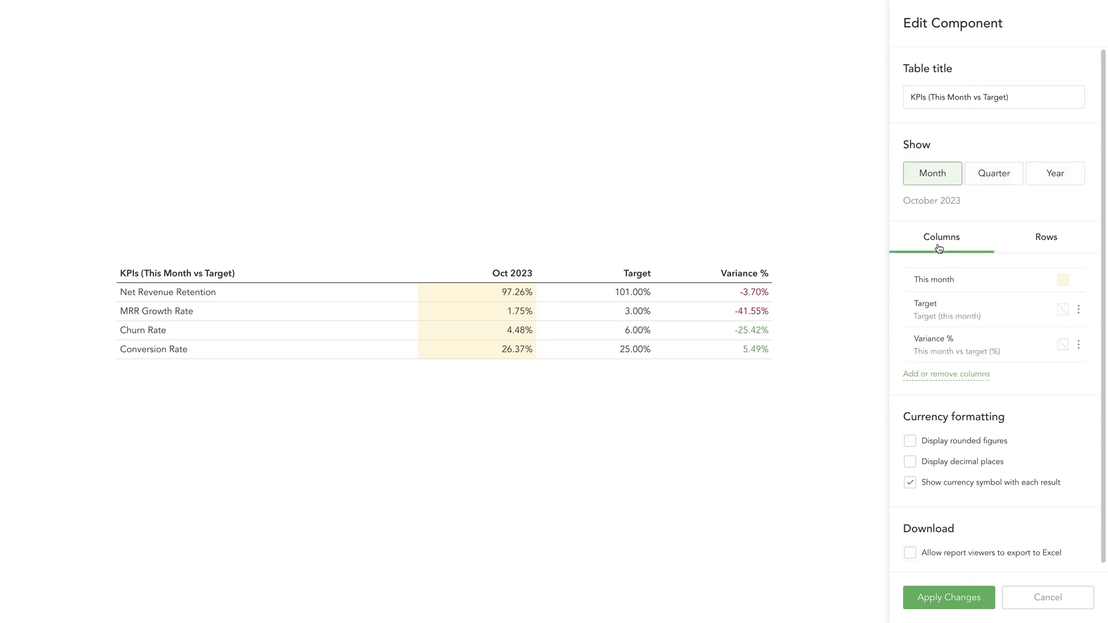
left_click(968, 379)
left_click(1085, 65)
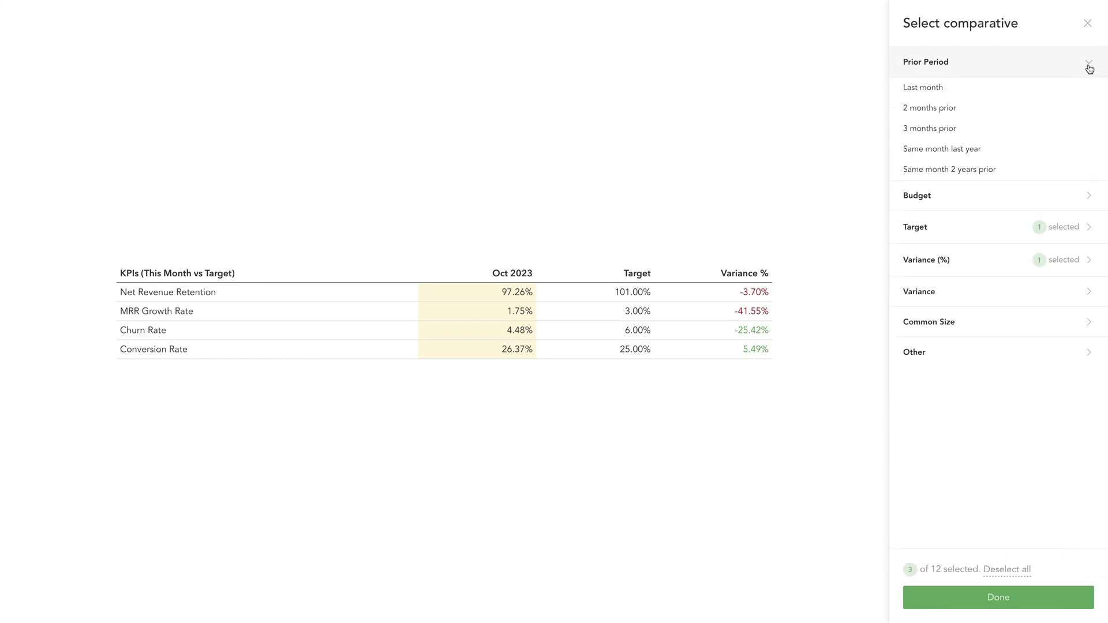
left_click(1051, 90)
left_click(1083, 64)
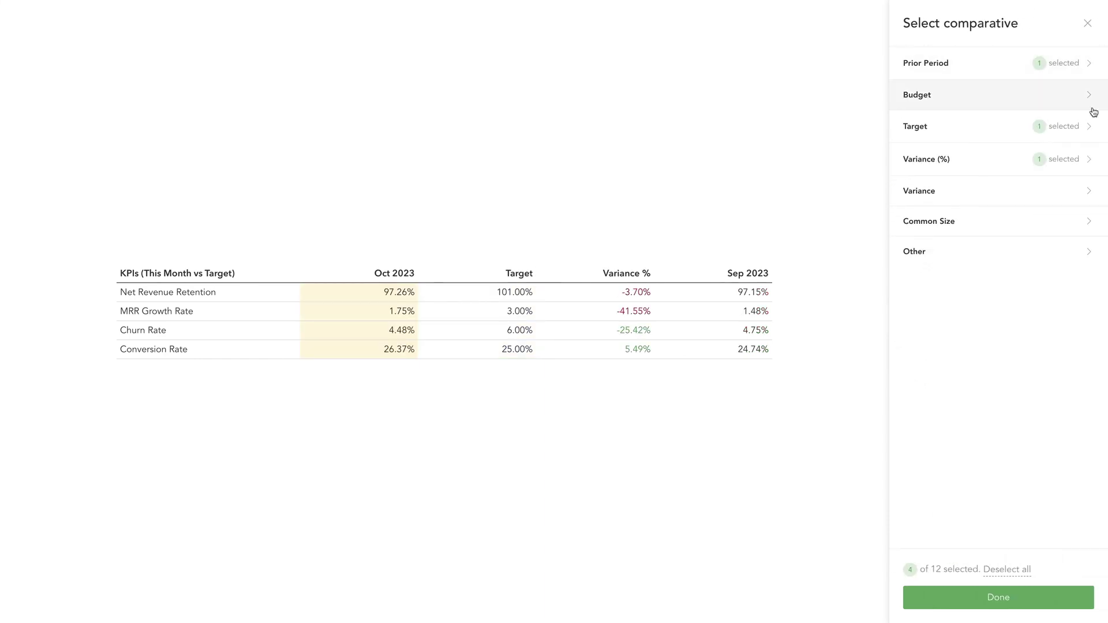
left_click(1089, 162)
left_click(1065, 187)
left_click(1088, 161)
left_click(1089, 252)
left_click(1056, 344)
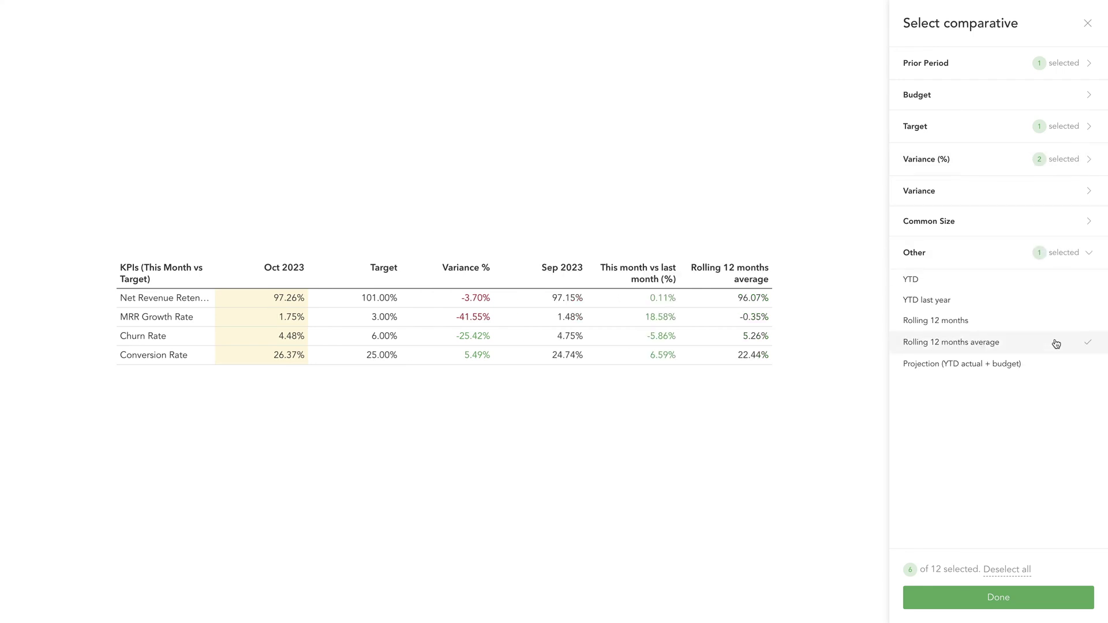
key("Escape")
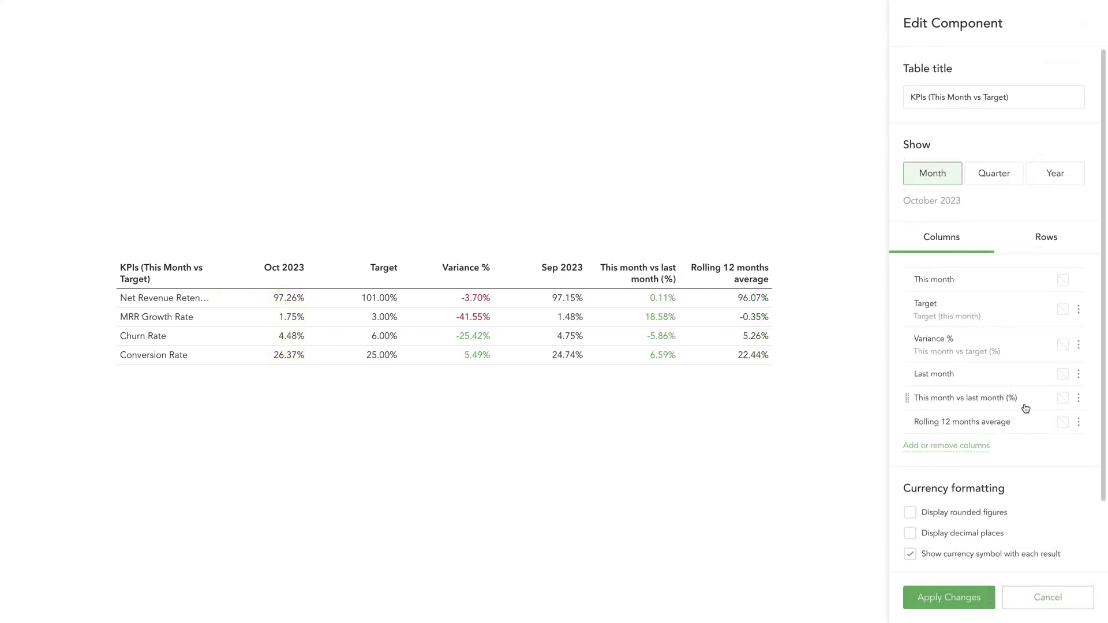
Shade the This month vs last month (%) column pale teal (DEF6F7) and apply the table changes.
left_click(1063, 398)
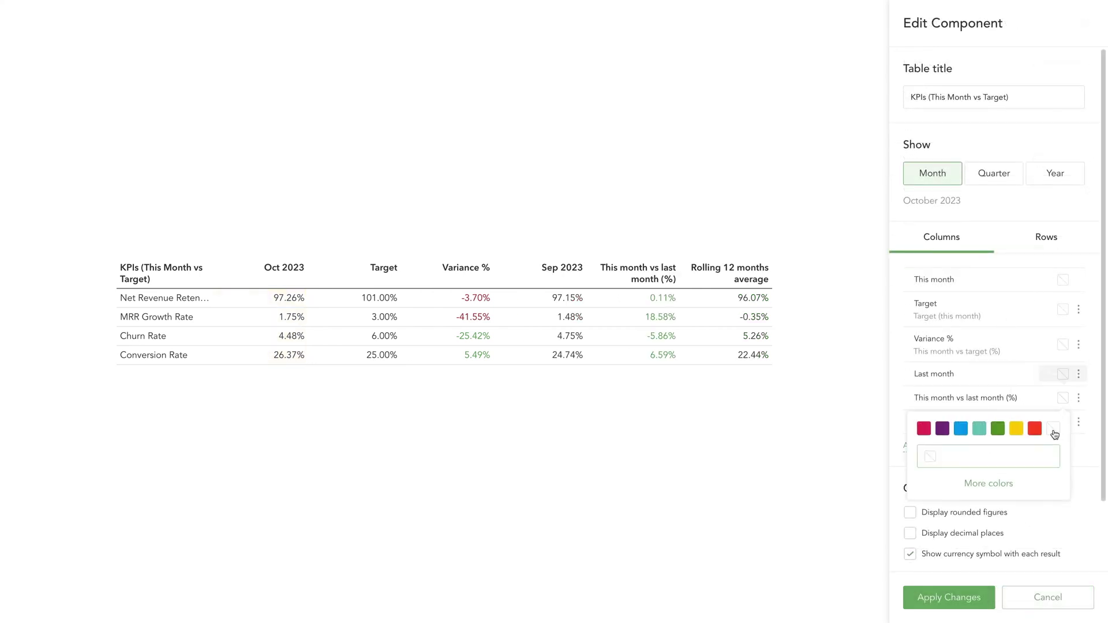
type("C5EBED")
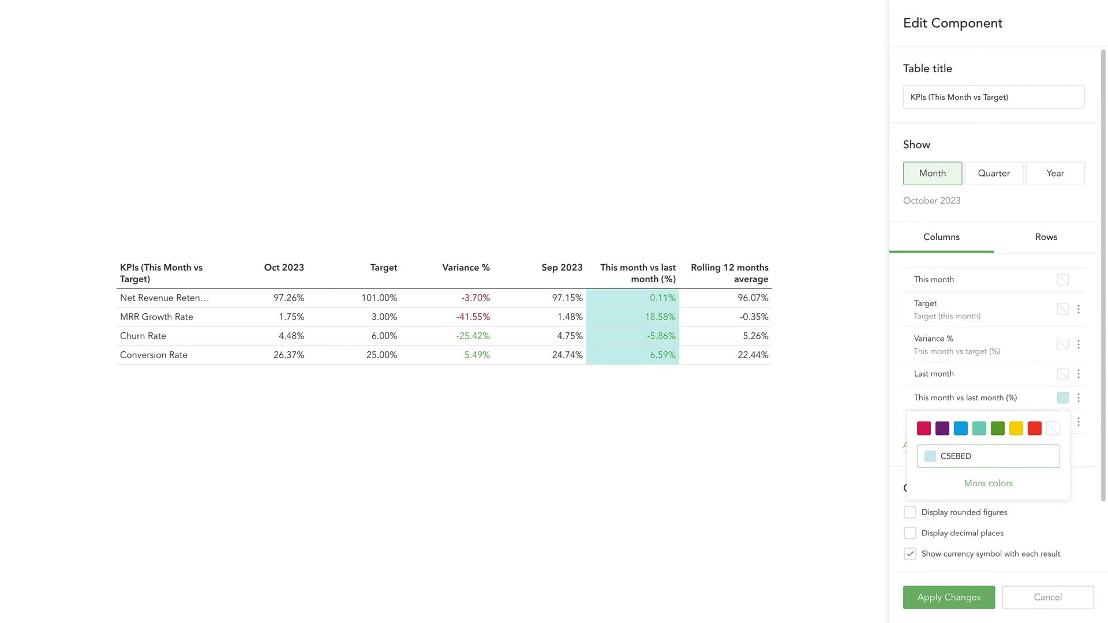
left_click(1015, 480)
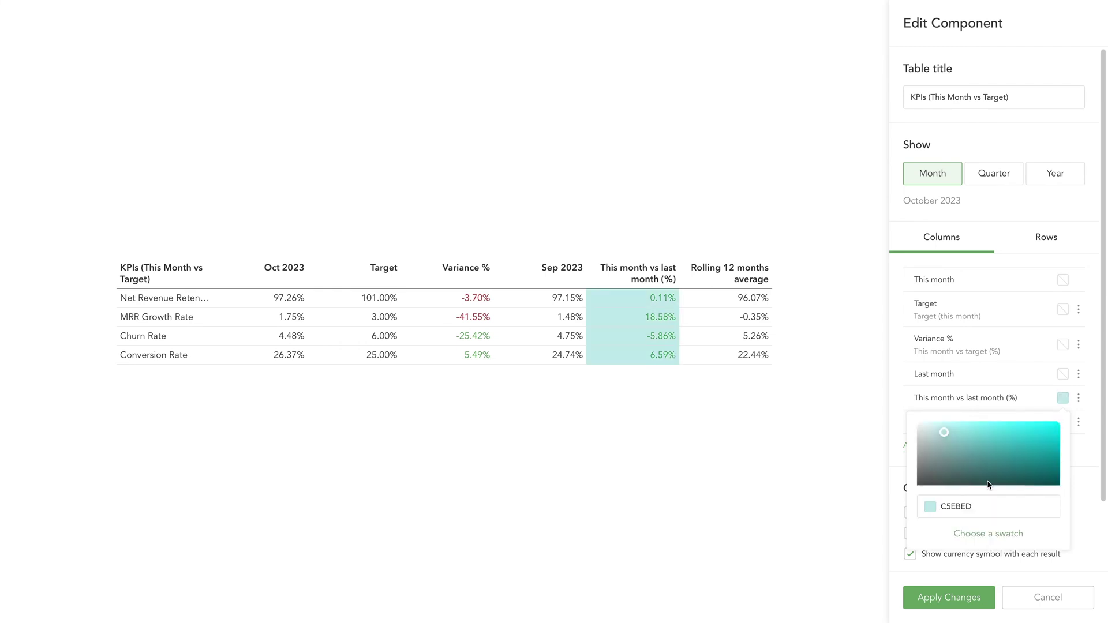
left_click(936, 430)
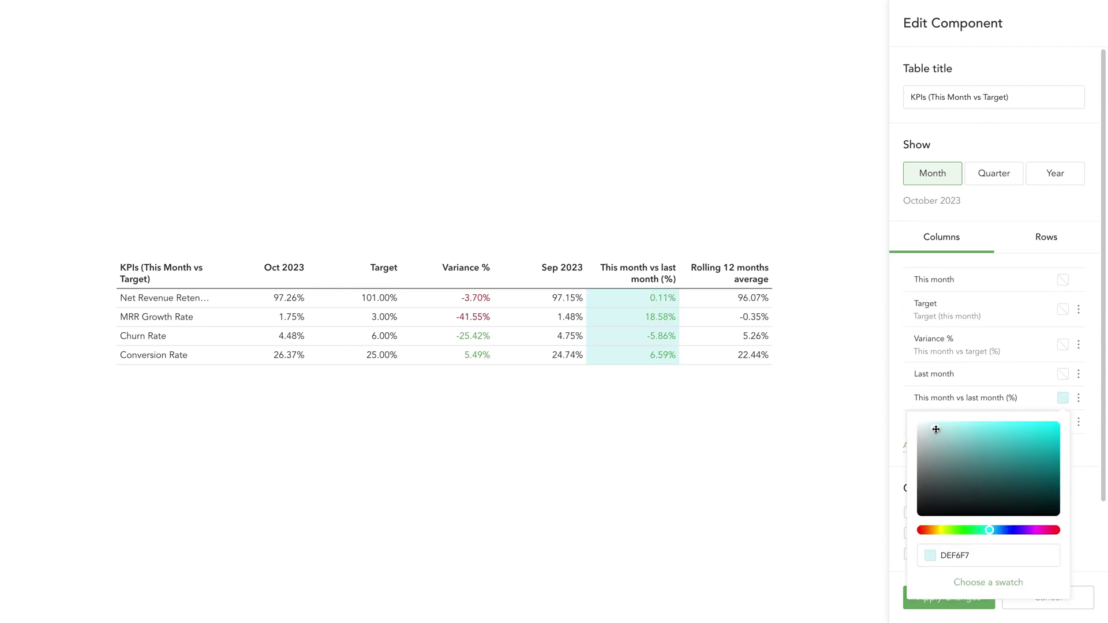
left_click(1085, 457)
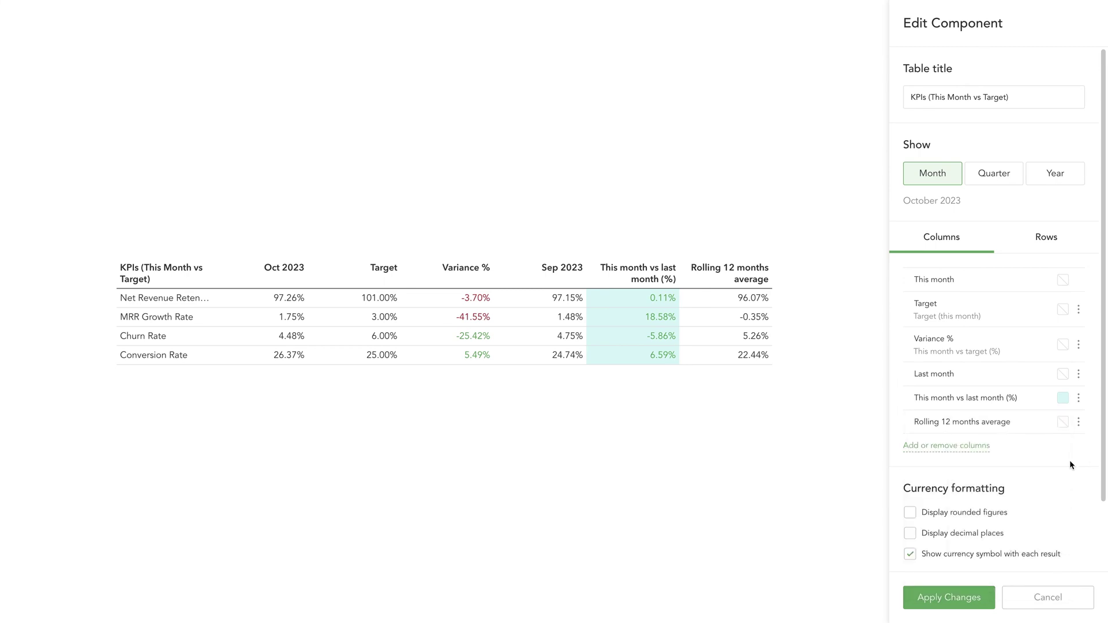
scroll(1069, 459, "down", 3)
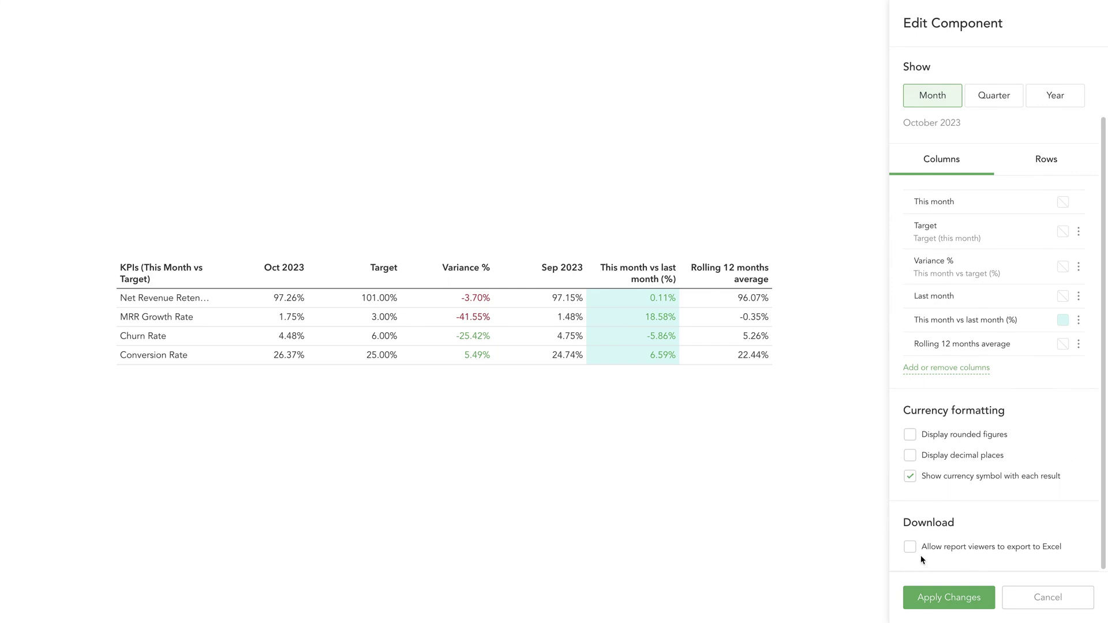
left_click(926, 600)
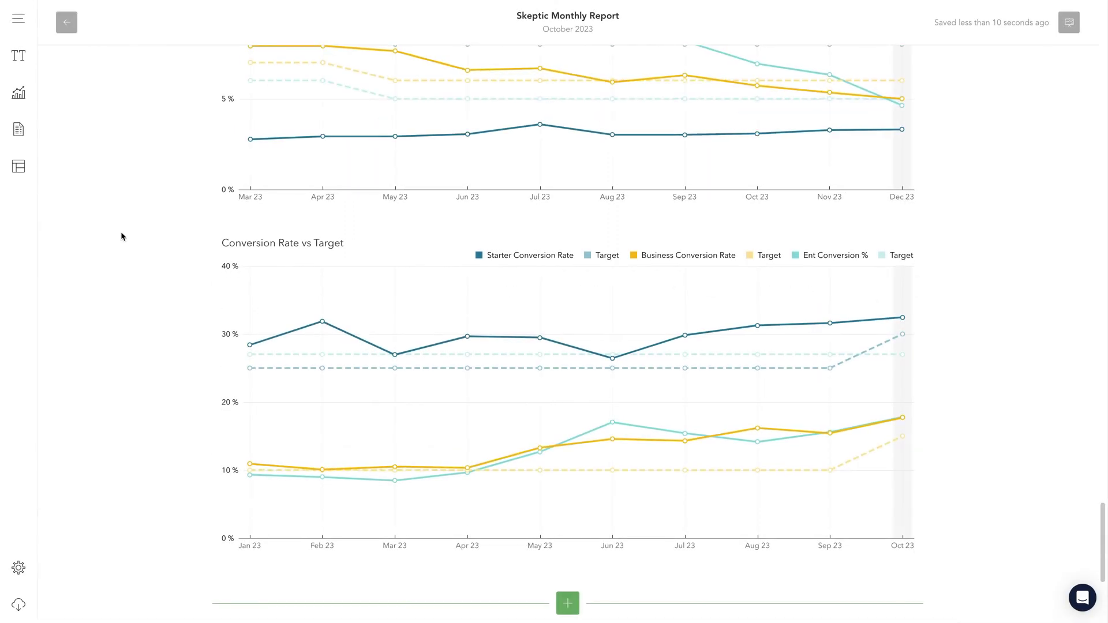
Change the MRR section from portrait to landscape orientation.
scroll(121, 236, "up", 12)
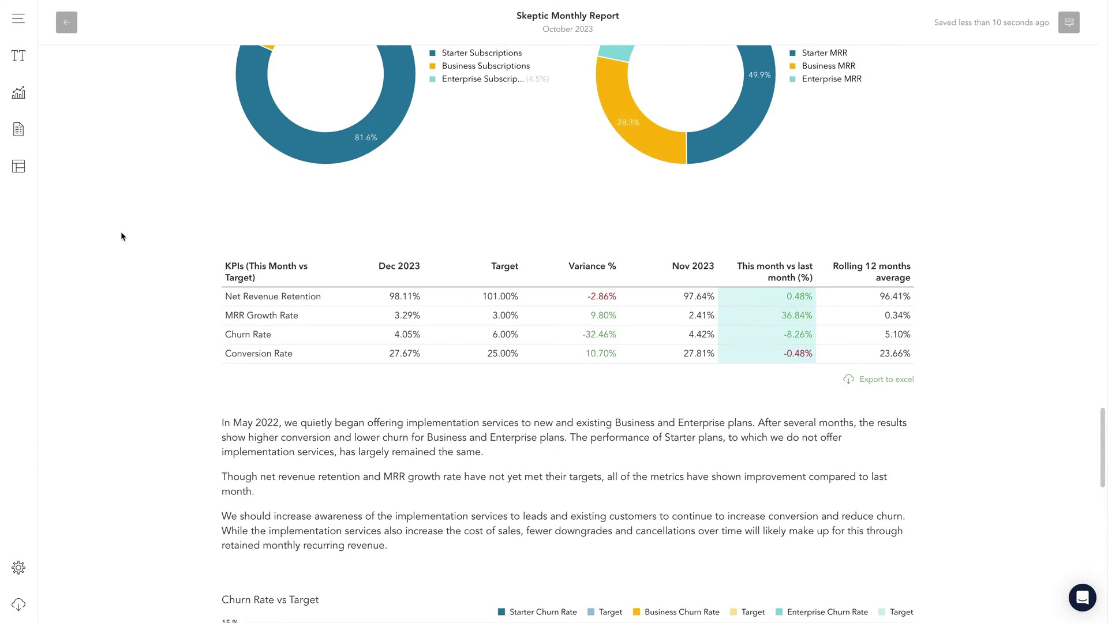
scroll(121, 236, "up", 4)
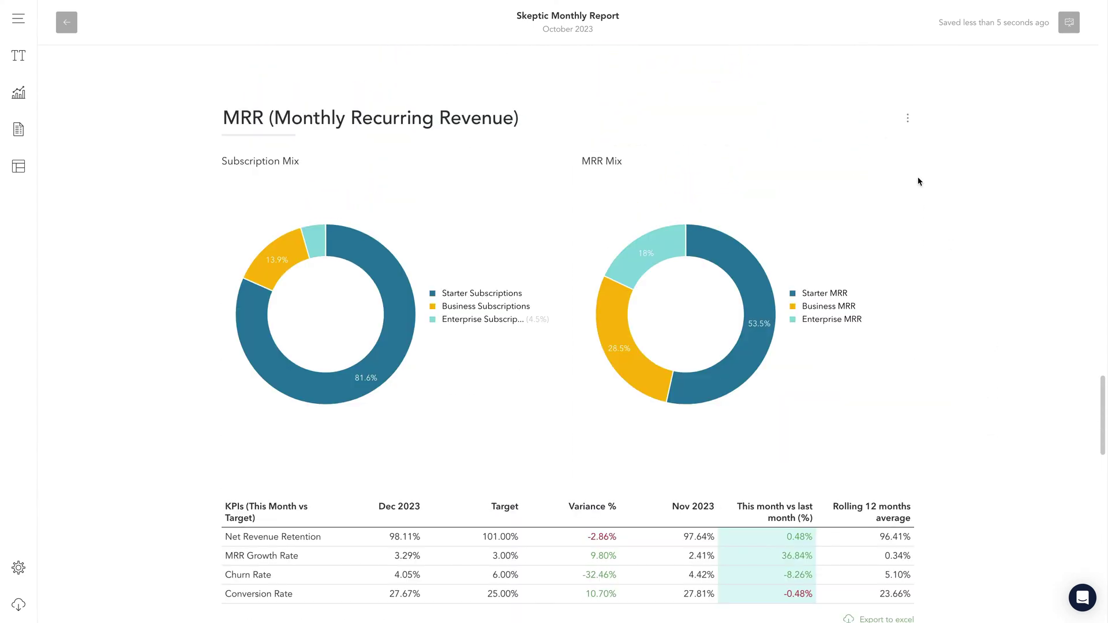
mouse_move(868, 124)
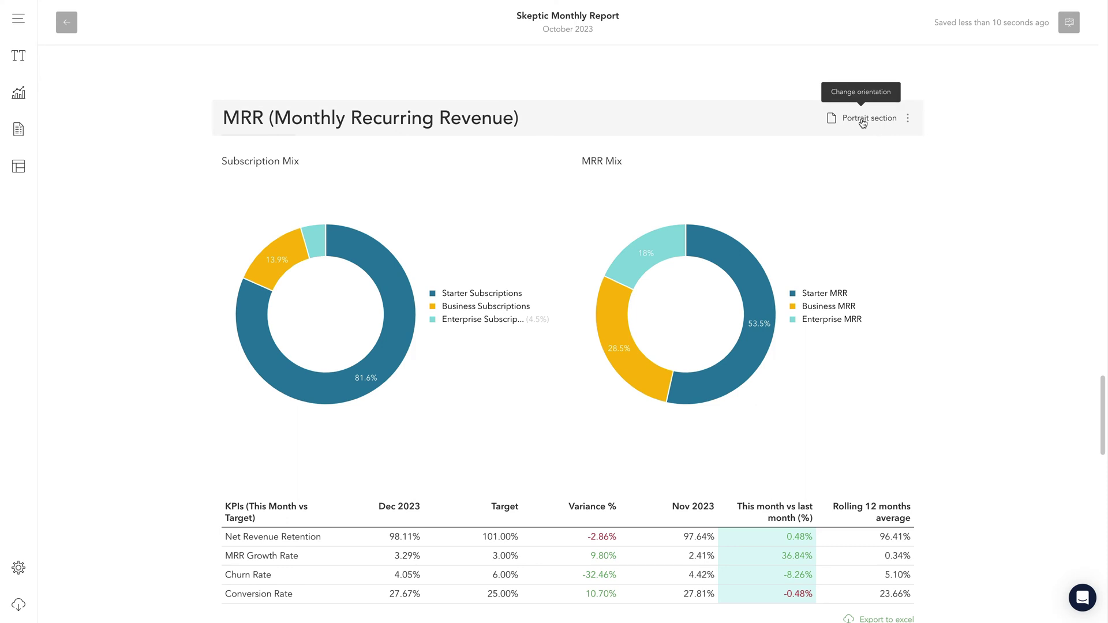
left_click(862, 119)
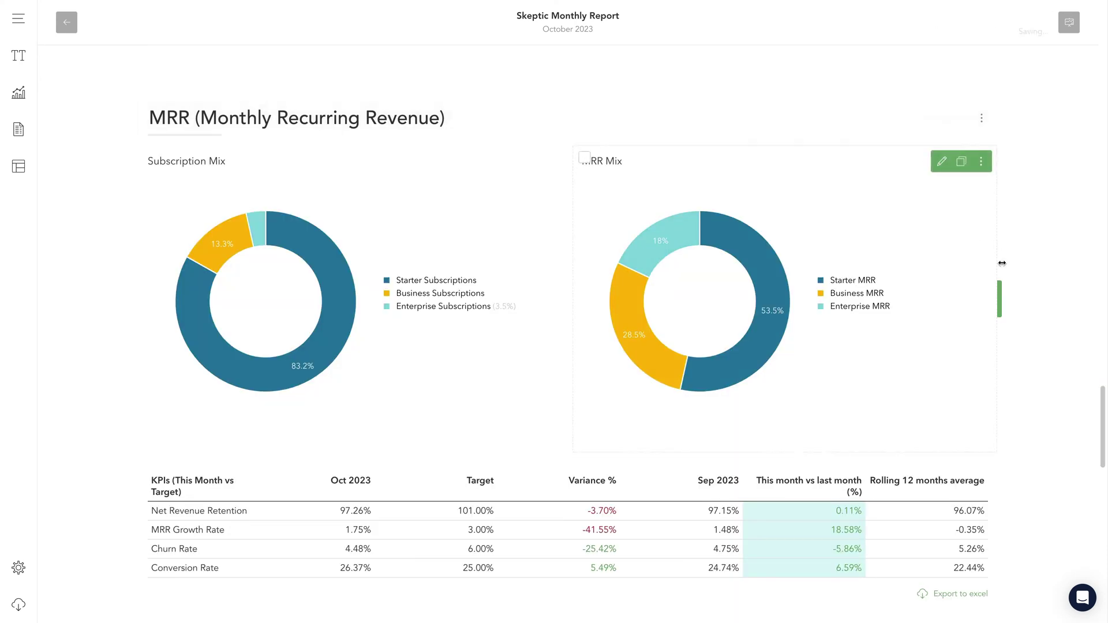
scroll(1023, 285, "down", 8)
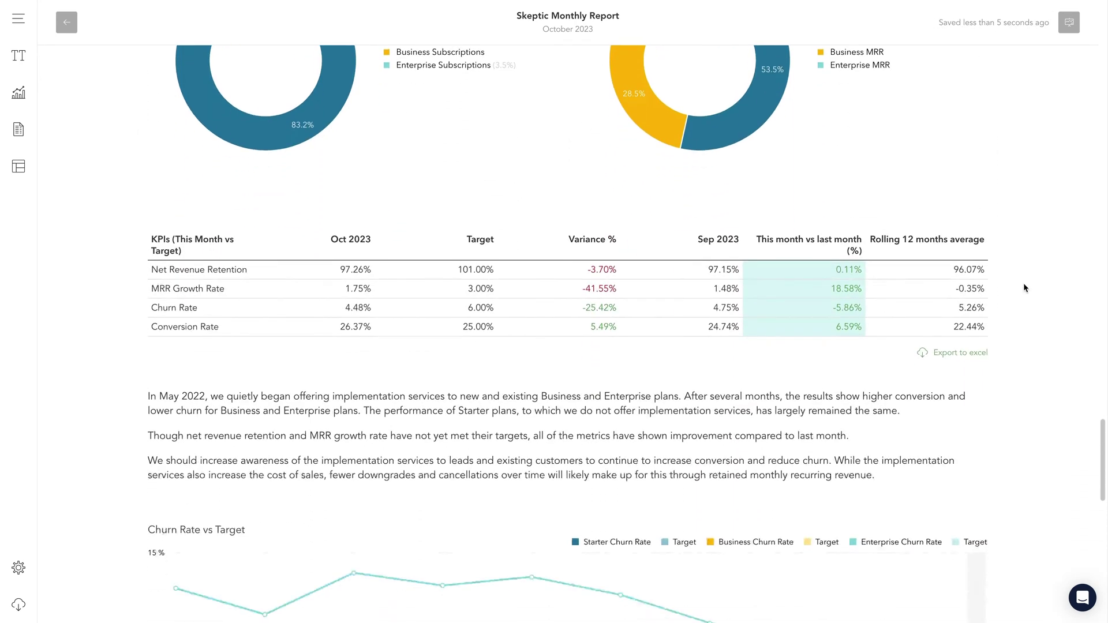
scroll(1023, 282, "down", 5)
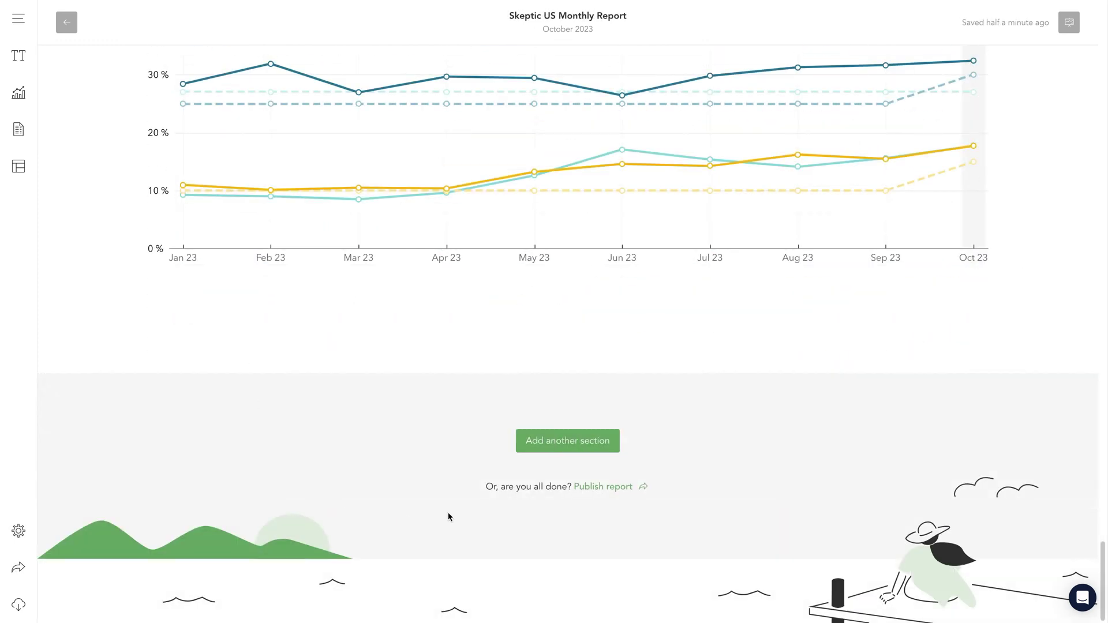
Add a report section titled 'Financials' and bring up the Tables & Financials library.
left_click(552, 452)
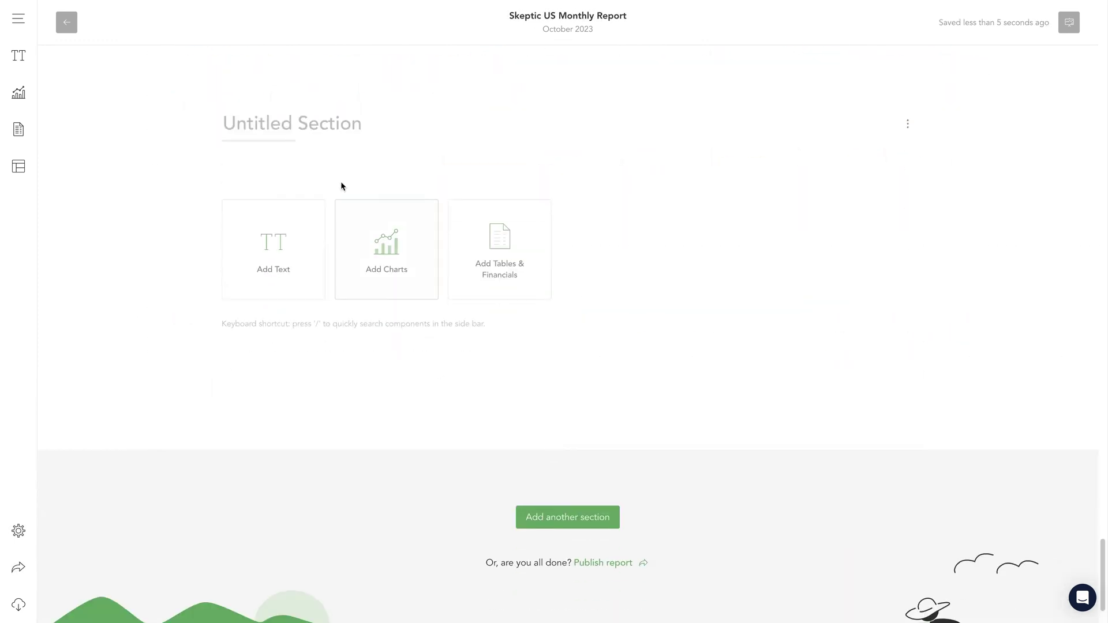
left_click(303, 142)
type("Financials")
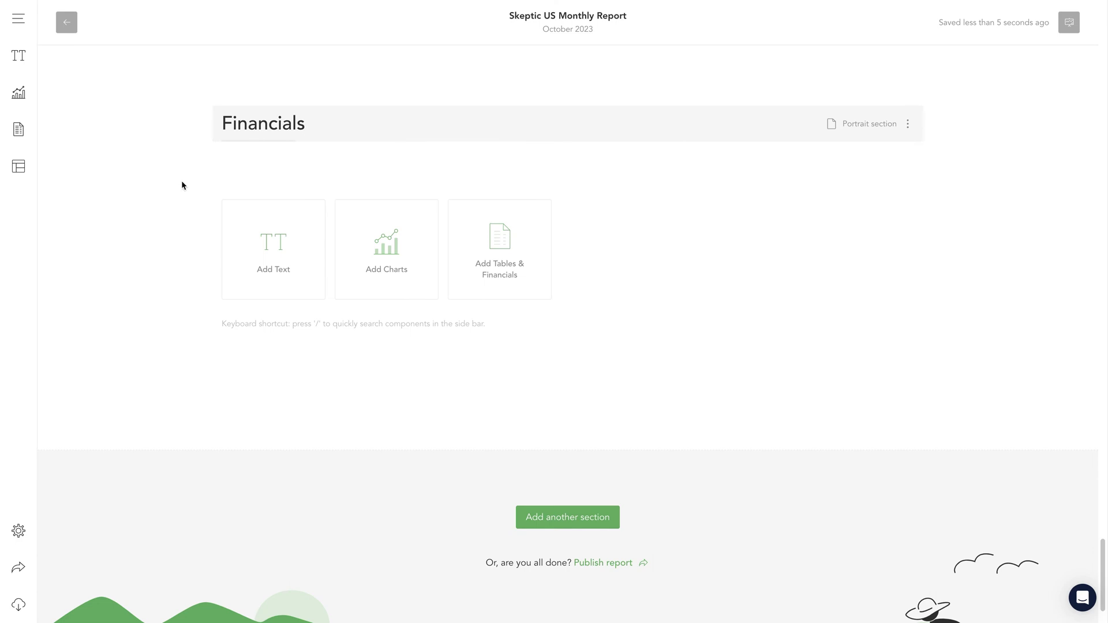
left_click(24, 135)
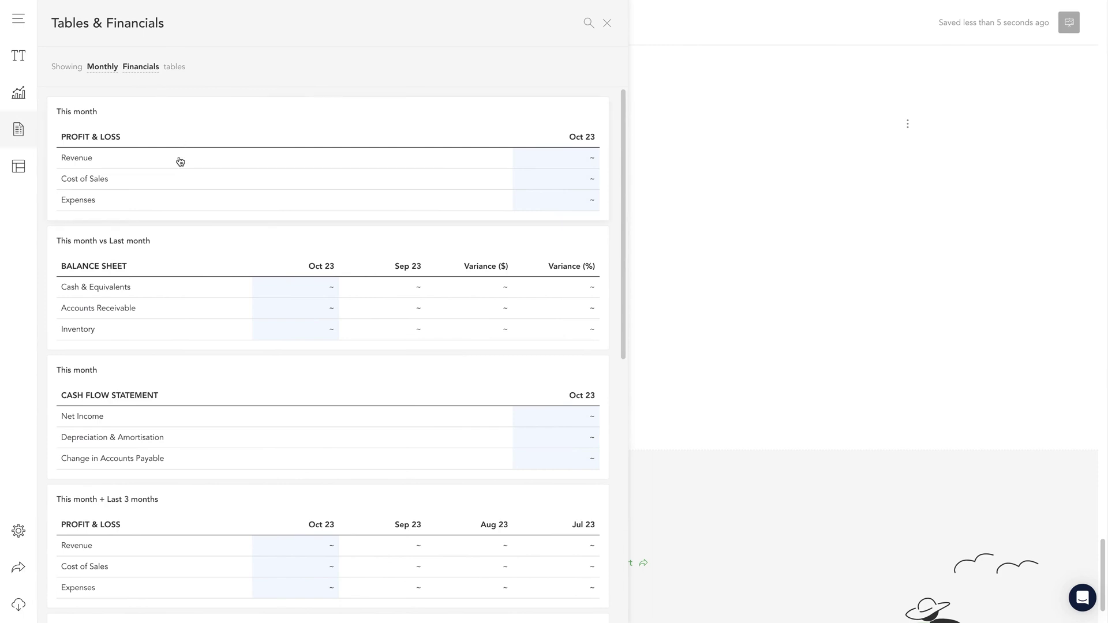
Insert the Profit & Loss table into Financials, keeping P&L and Balance Sheet as the statement.
left_click(606, 26)
scroll(679, 341, "down", 3)
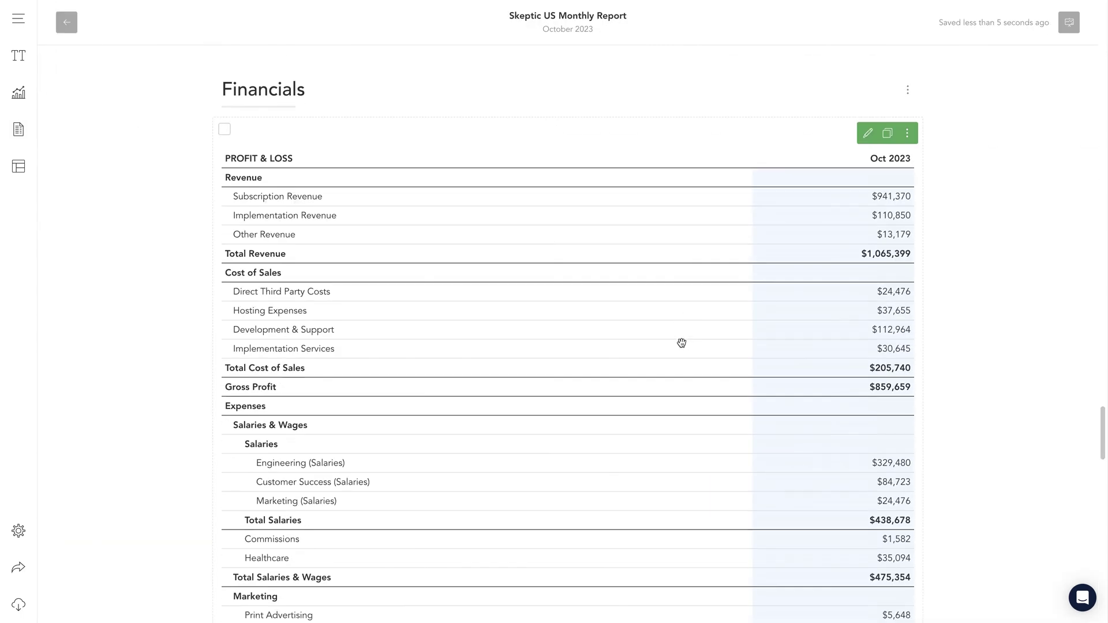
left_click(867, 134)
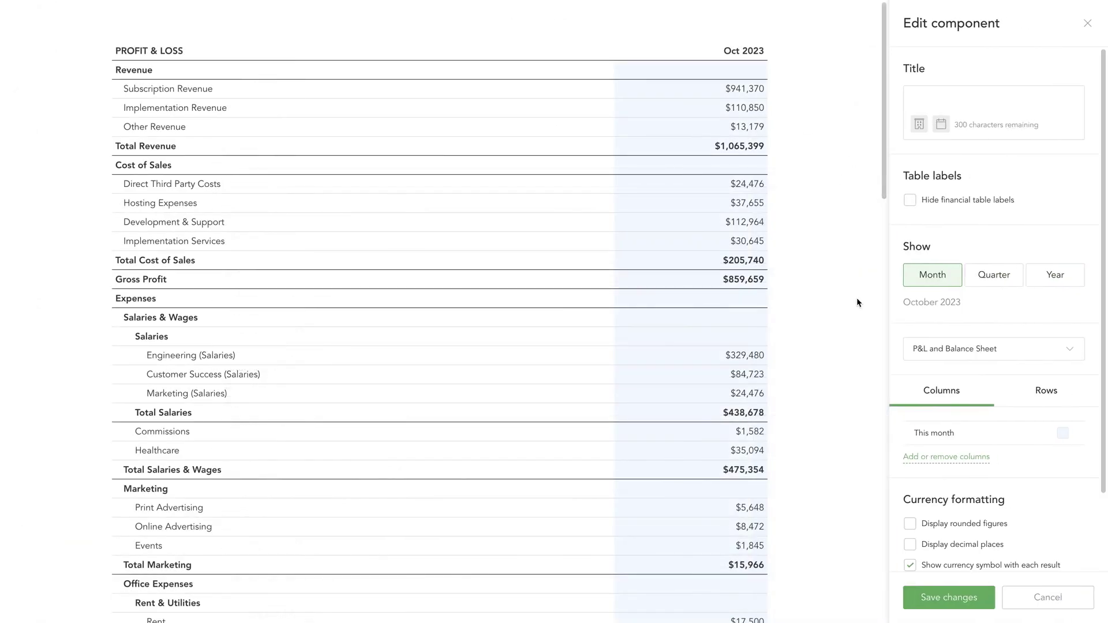
scroll(1026, 337, "down", 2)
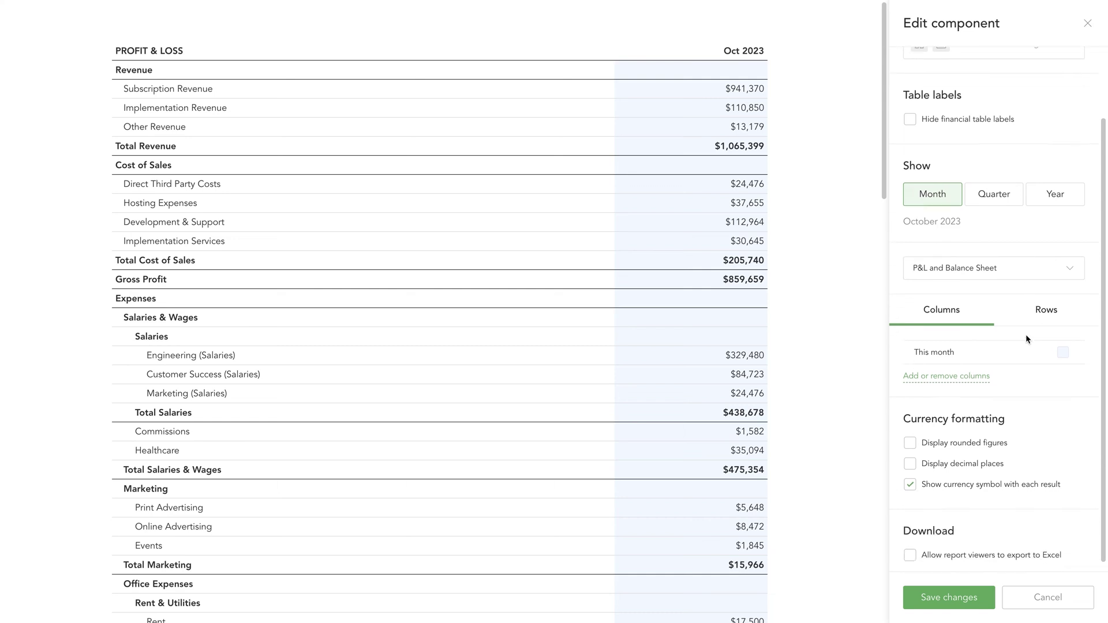
left_click(1043, 261)
left_click(1043, 263)
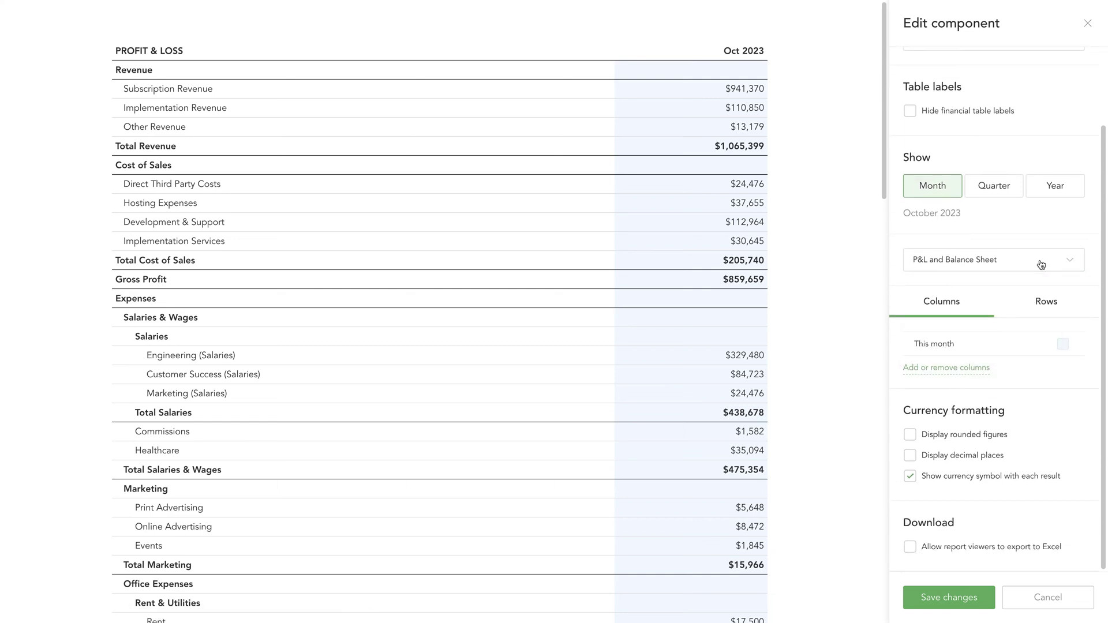
Set the table's row detail to Summary after trying the collapsed-heading levels.
left_click(1047, 305)
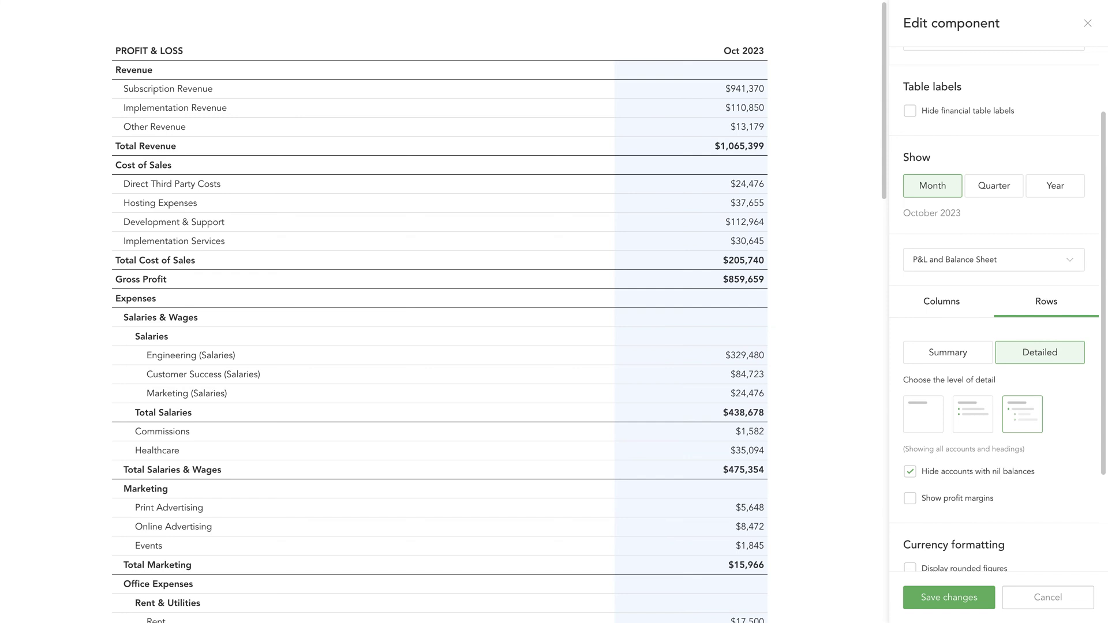
left_click(977, 420)
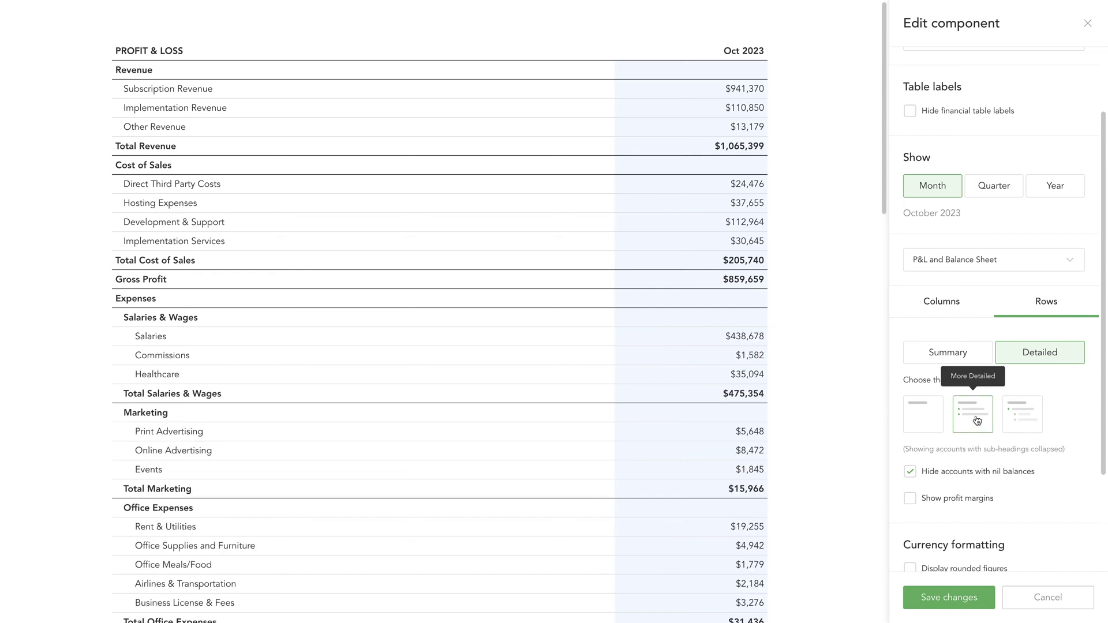
left_click(921, 421)
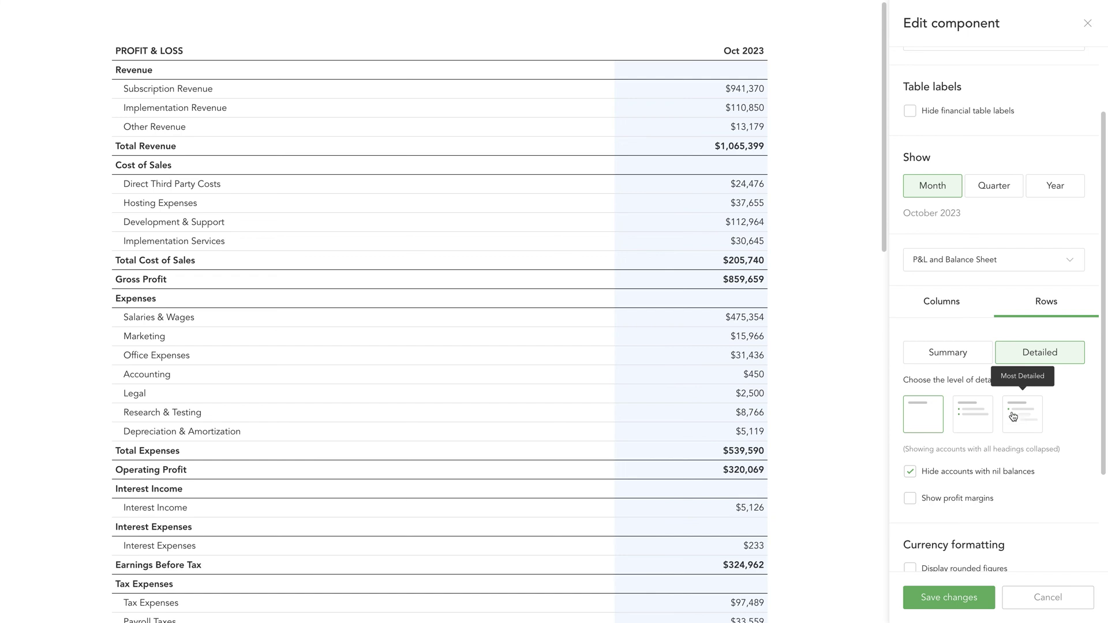
left_click(964, 359)
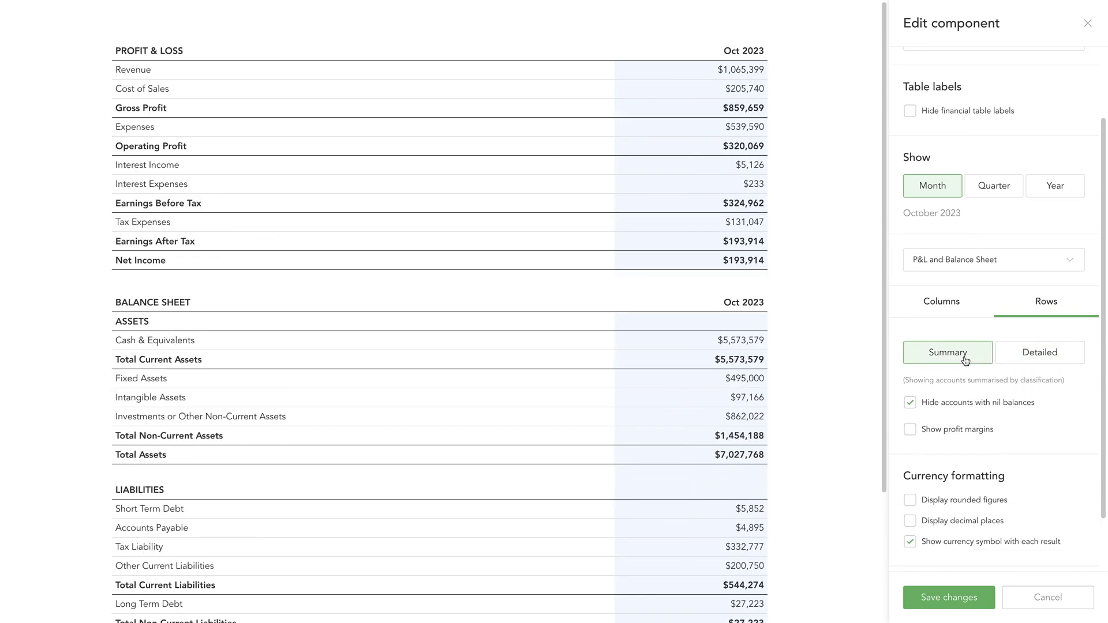
Hide profit margins and add a this-month Budget column to the financial table.
left_click(910, 430)
left_click(936, 308)
left_click(940, 373)
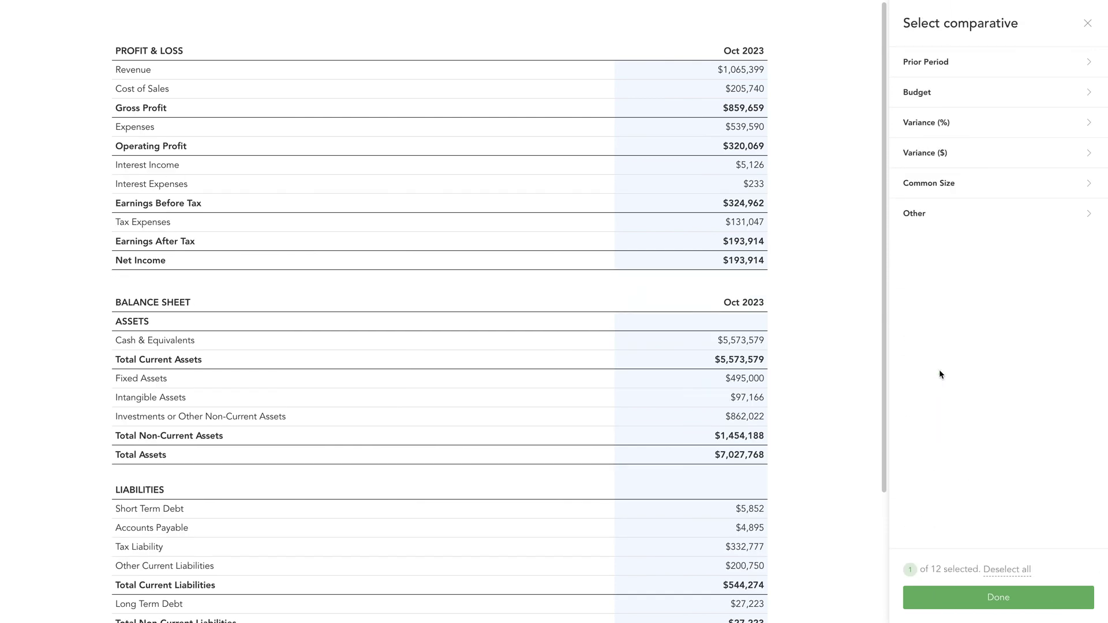
left_click(1087, 93)
left_click(1078, 122)
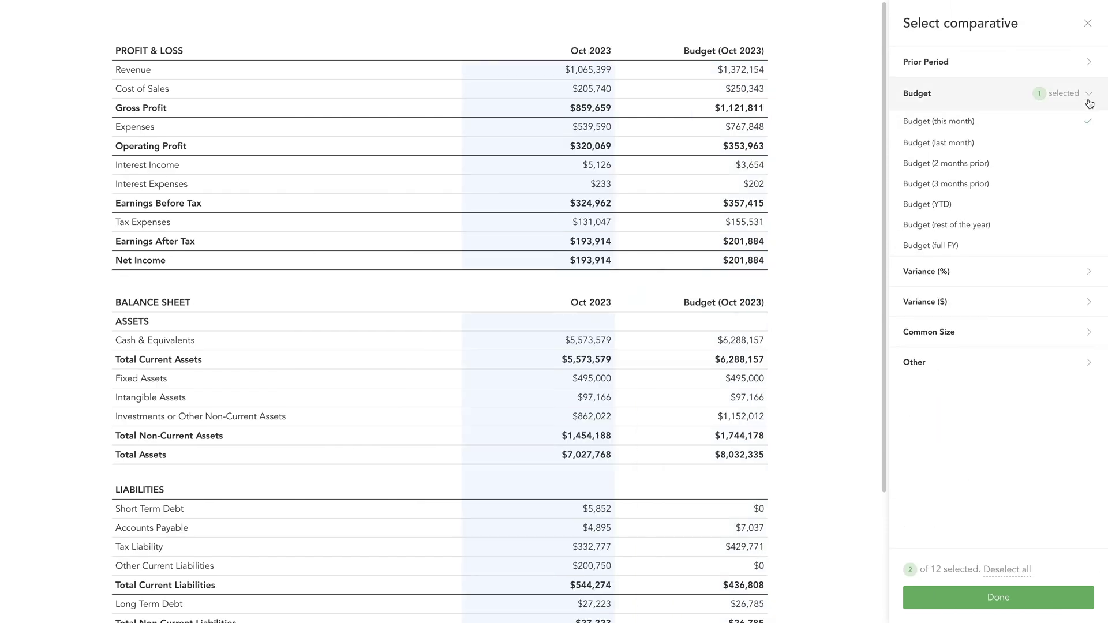
left_click(1087, 99)
Add this month vs last month (%) and ($) variance columns plus a YTD column.
left_click(1087, 126)
left_click(1083, 151)
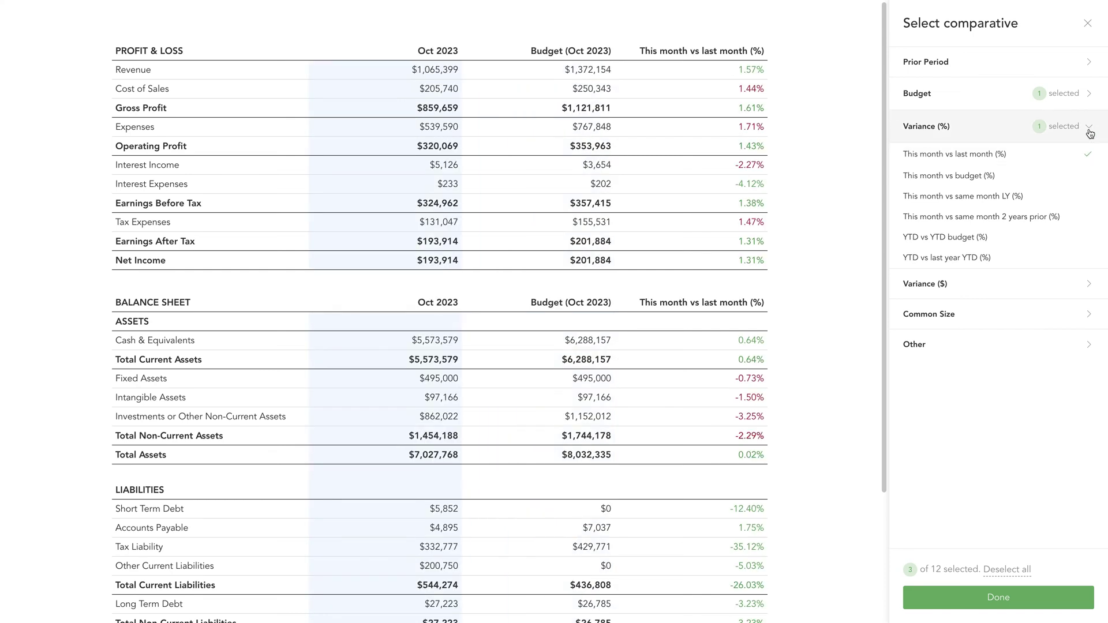
left_click(1086, 127)
left_click(1086, 159)
left_click(1081, 185)
left_click(1086, 159)
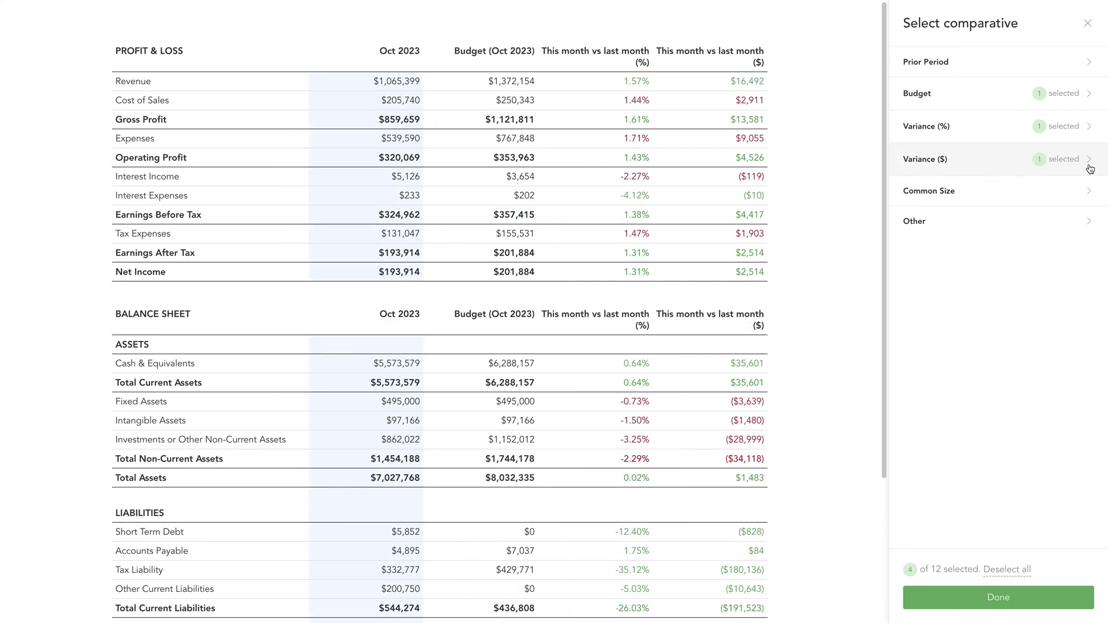
left_click(1087, 222)
left_click(1079, 249)
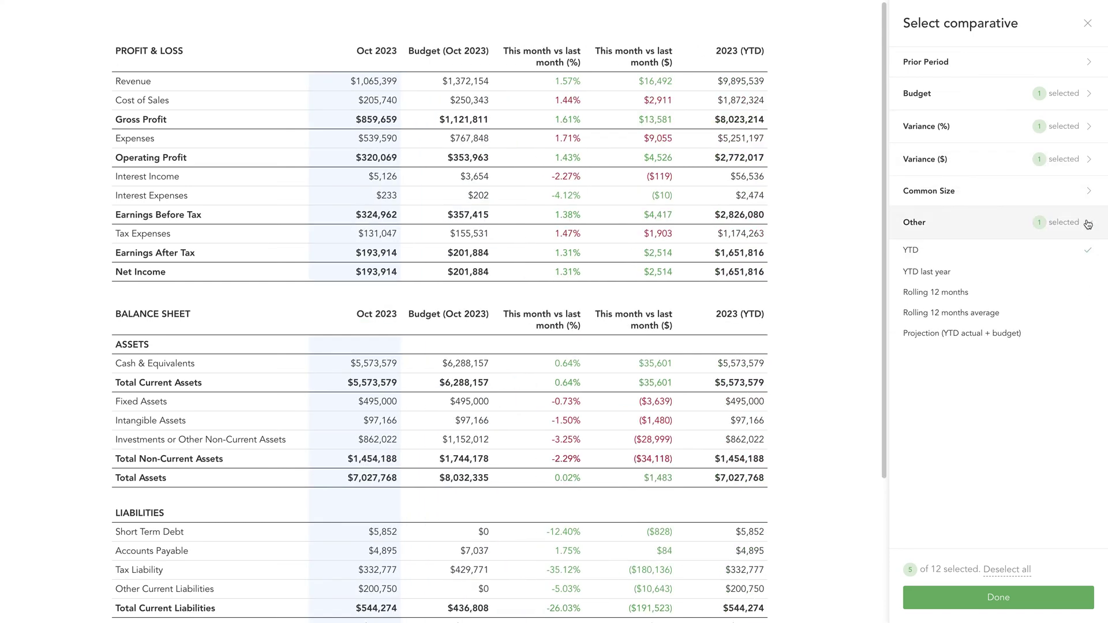
left_click(1087, 222)
left_click(998, 597)
left_click(1031, 200)
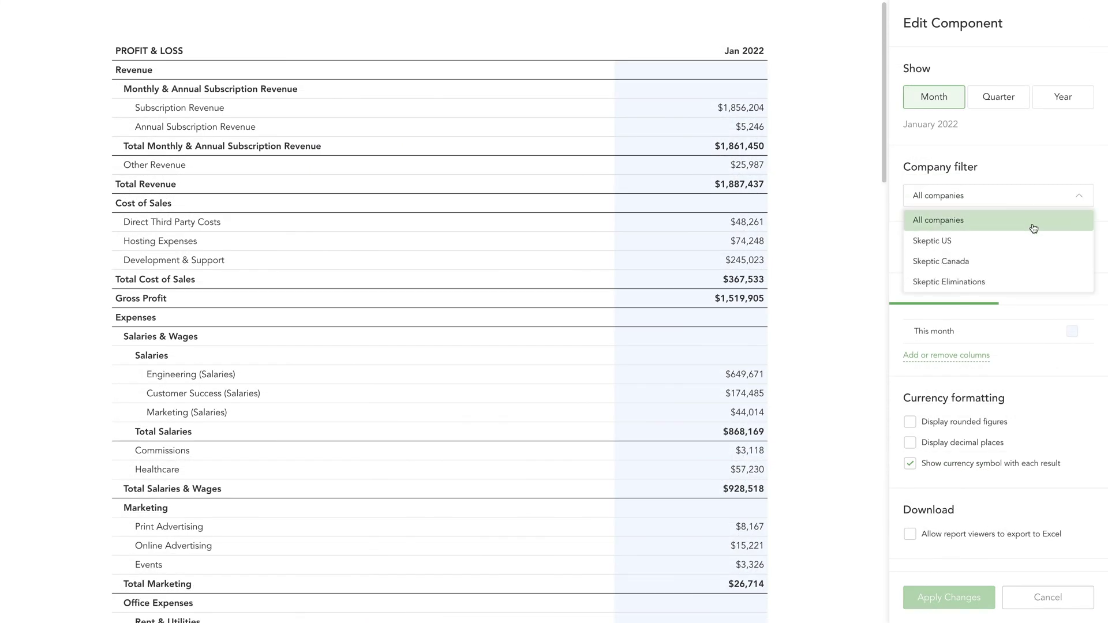
Filter the table to Skeptic US figures, then to Skeptic Canada.
left_click(1025, 242)
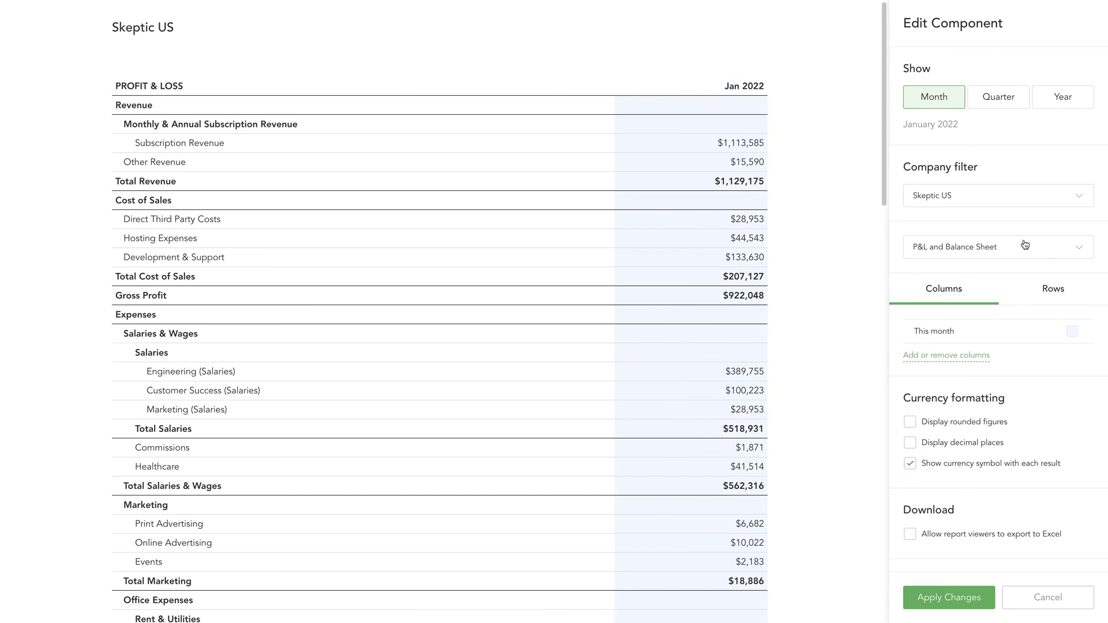
left_click(1008, 201)
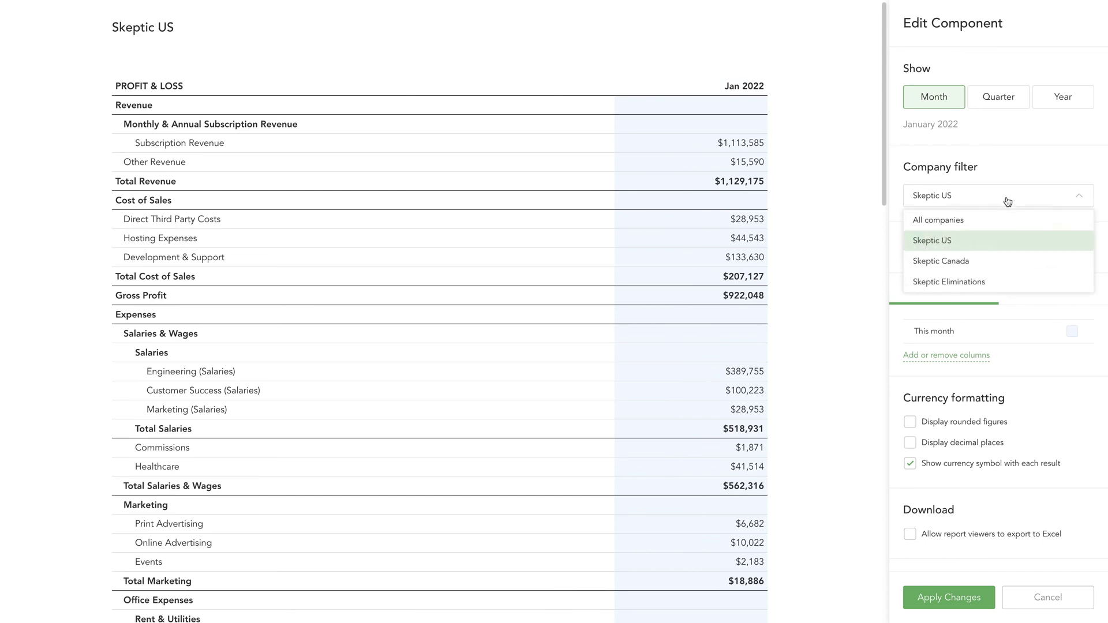
left_click(1016, 264)
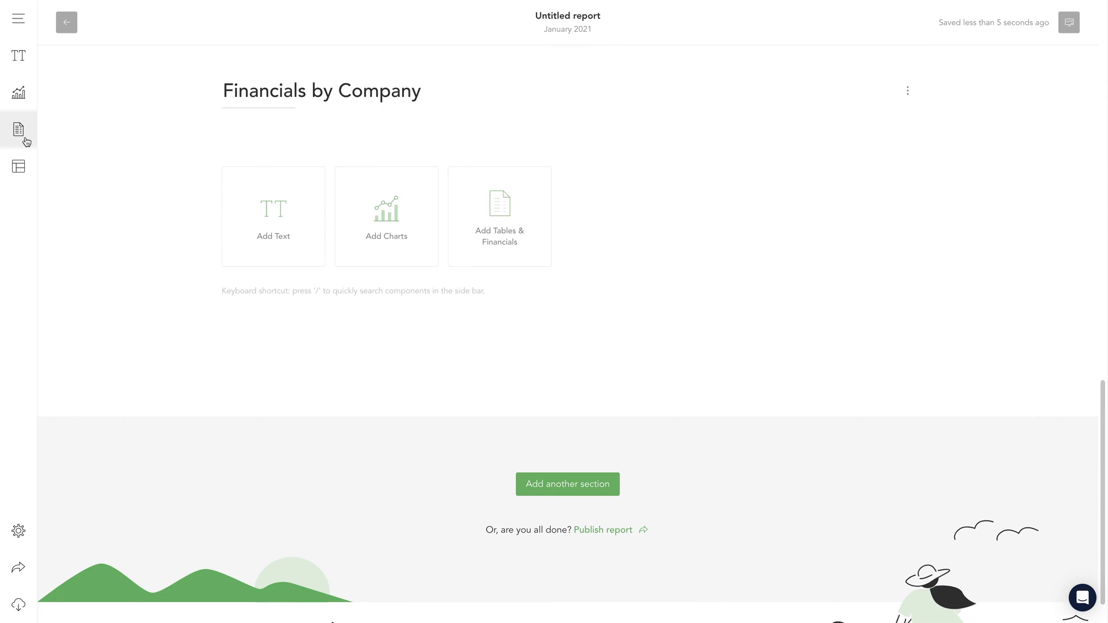
Insert the Financials by Company P&L table with Skeptic Canada, Skeptic US and Total columns.
left_click(25, 140)
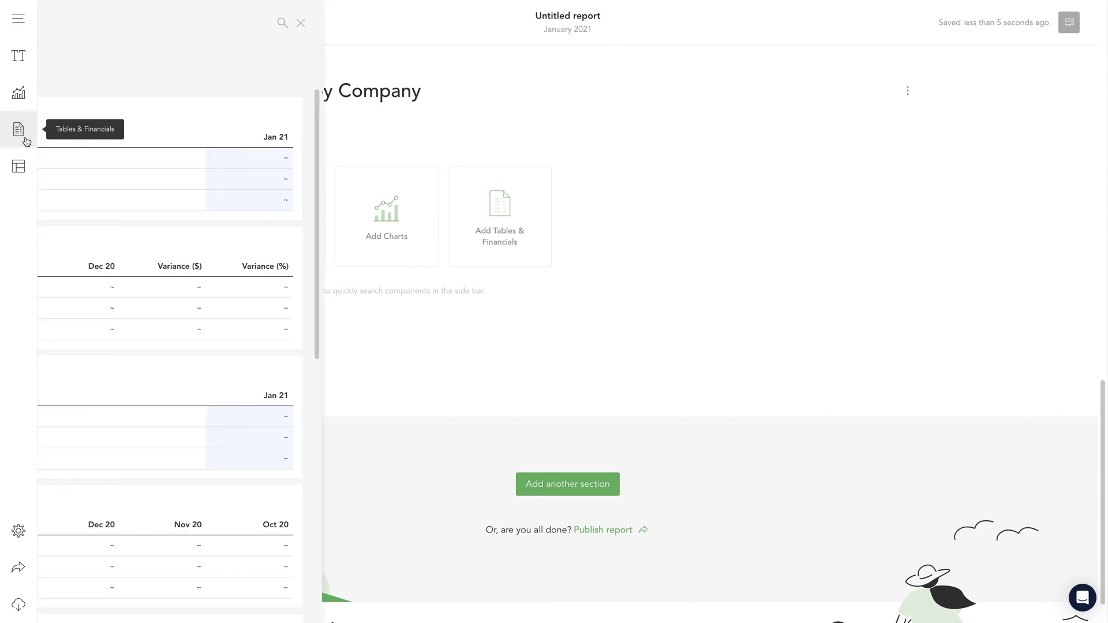
left_click(149, 71)
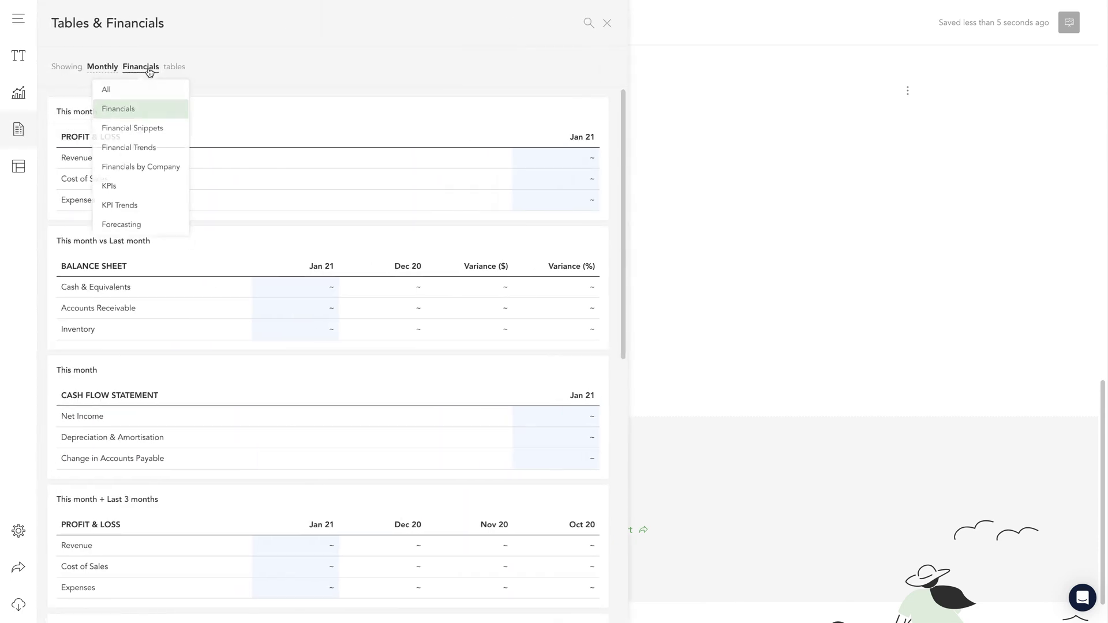
left_click(165, 173)
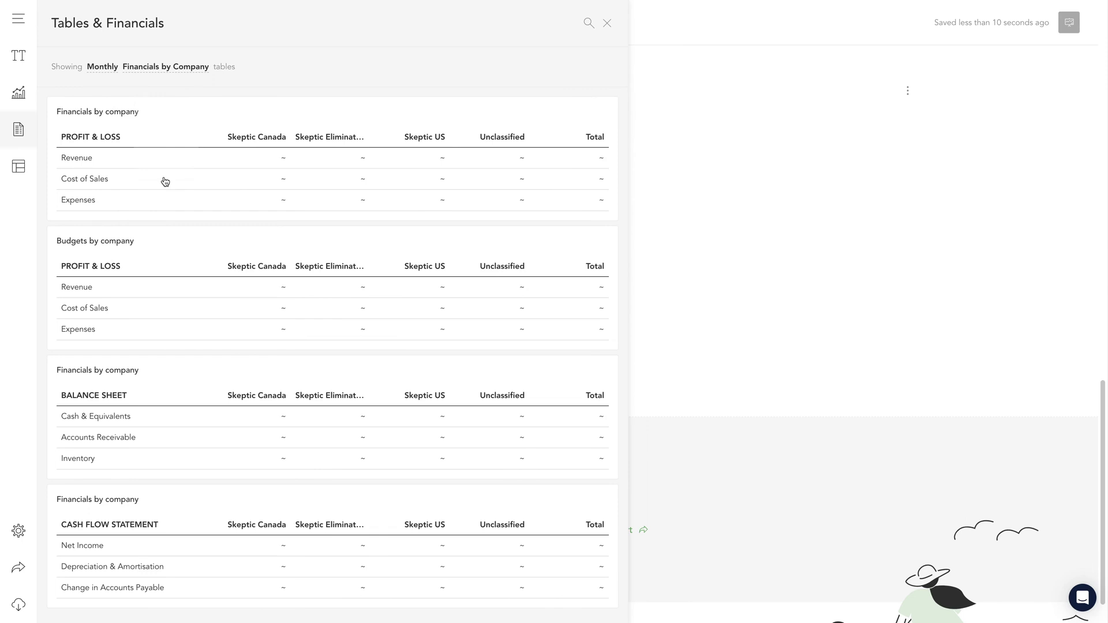
left_click(225, 179)
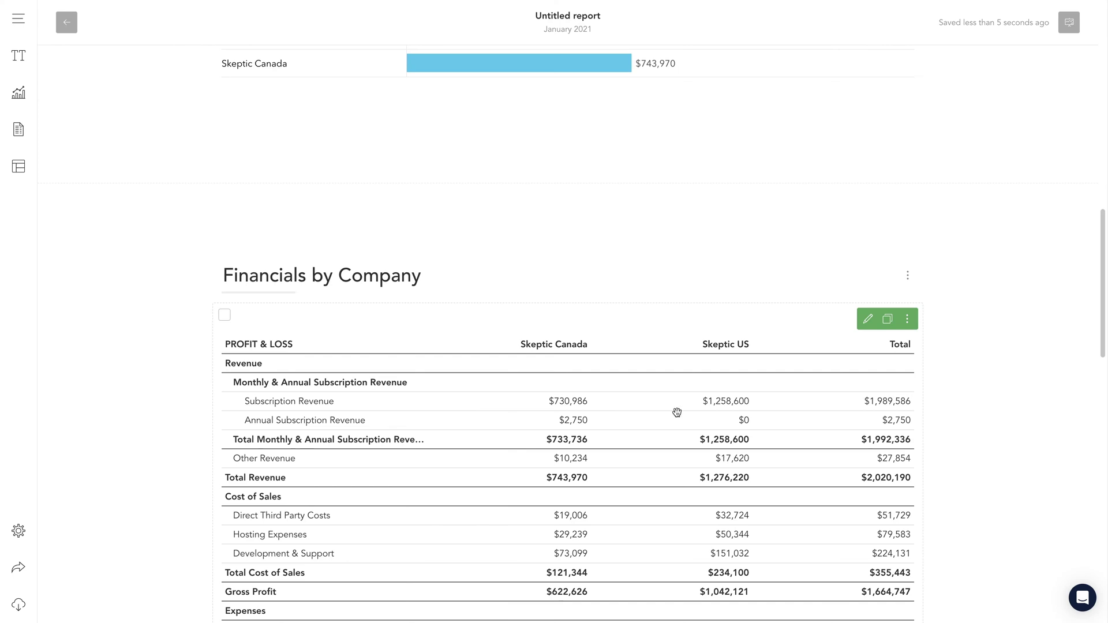
Append a new section titled 'Forecast Projections' after the Financials section.
scroll(817, 401, "down", 2)
scroll(817, 402, "down", 2)
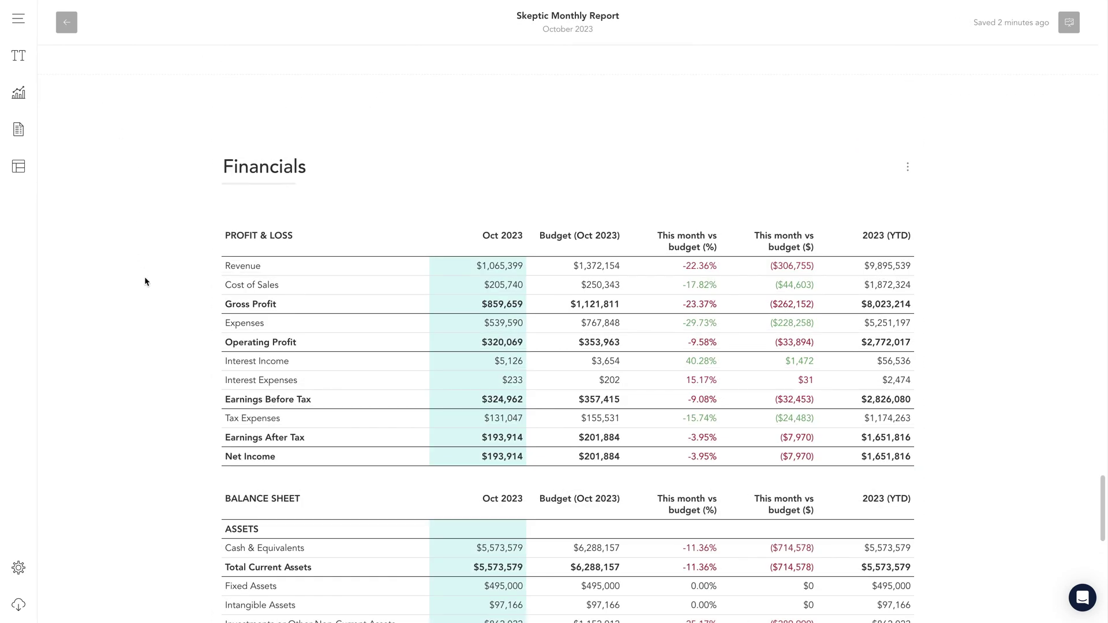
scroll(146, 282, "down", 9)
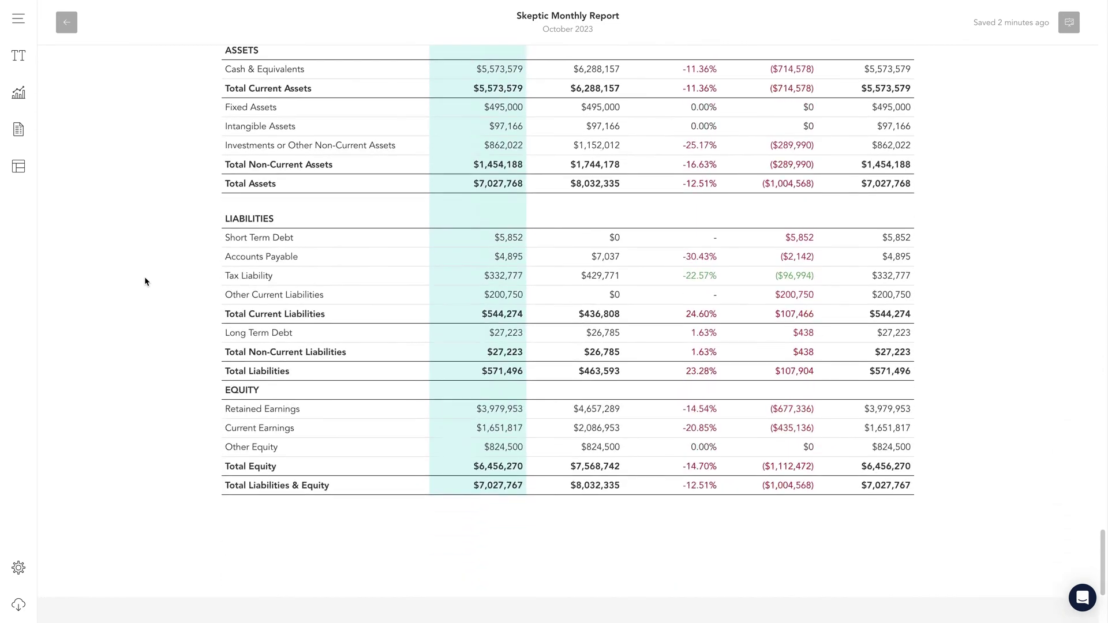
scroll(145, 281, "down", 4)
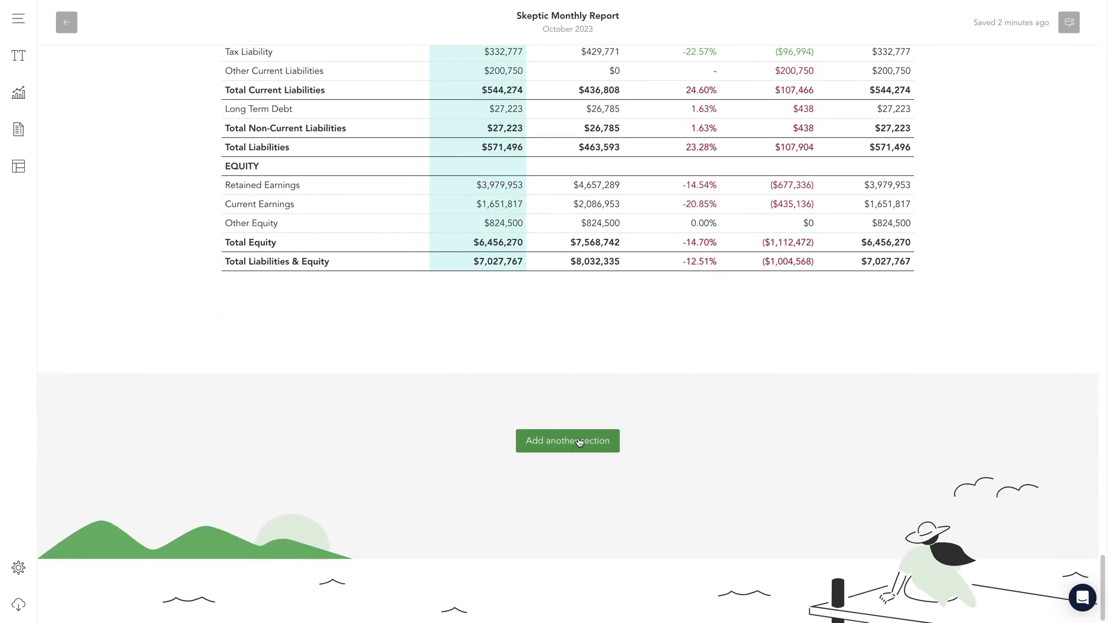
left_click(578, 438)
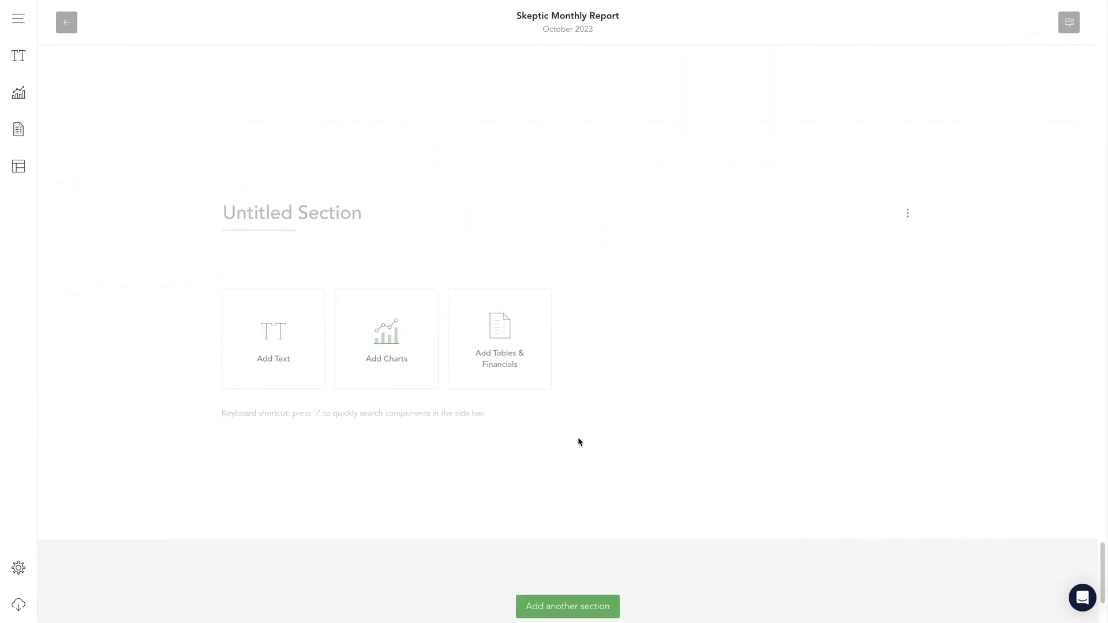
left_click(324, 200)
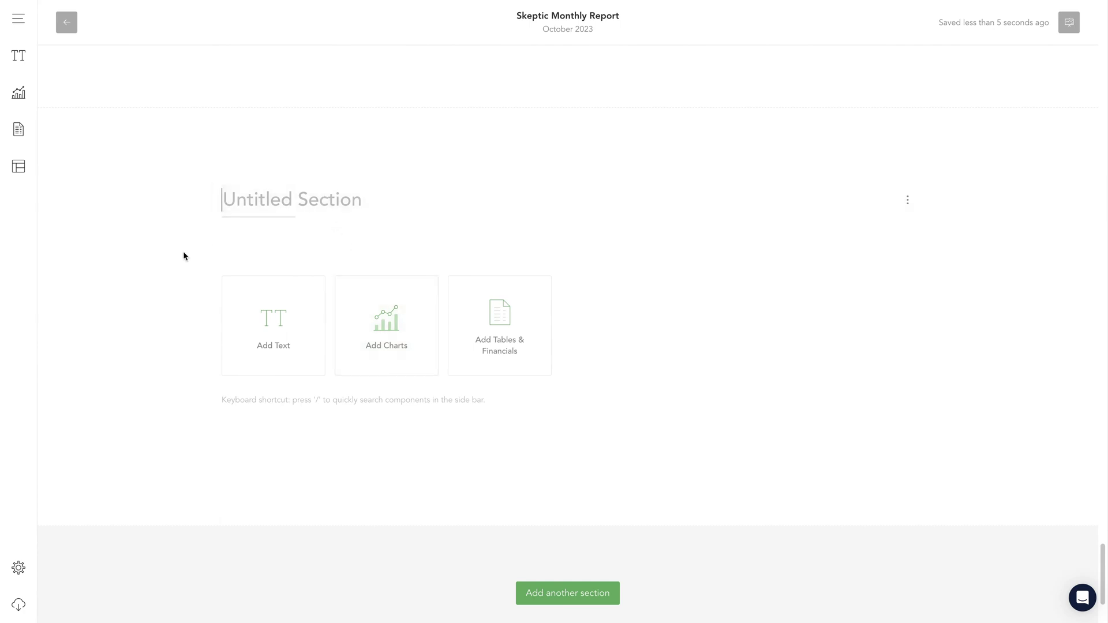
type("Forecast")
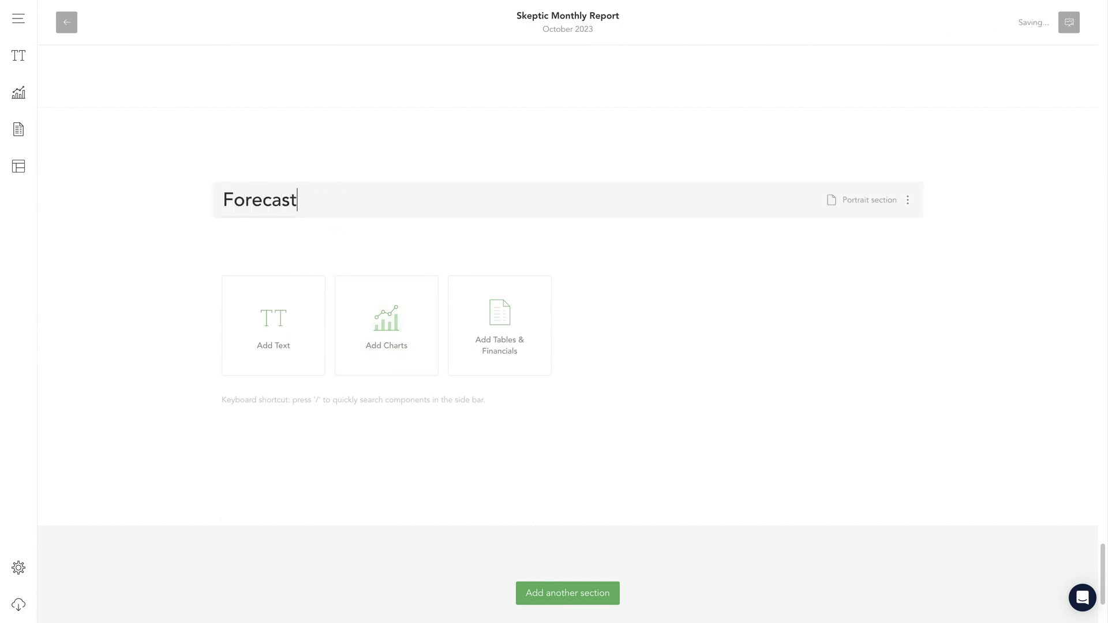
type(" Projections")
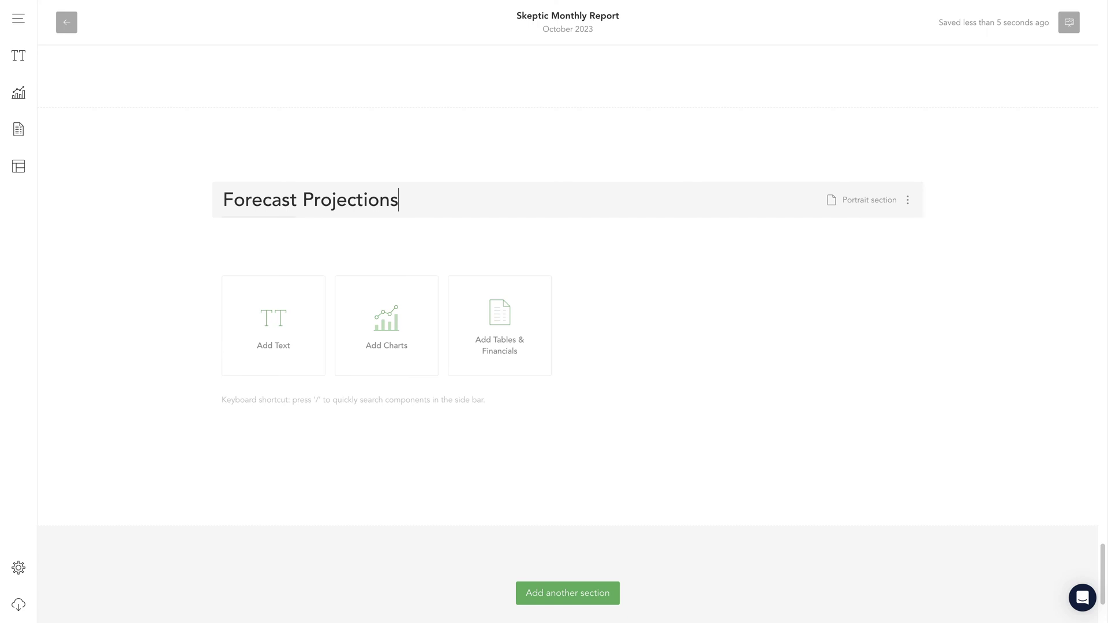
left_click(106, 317)
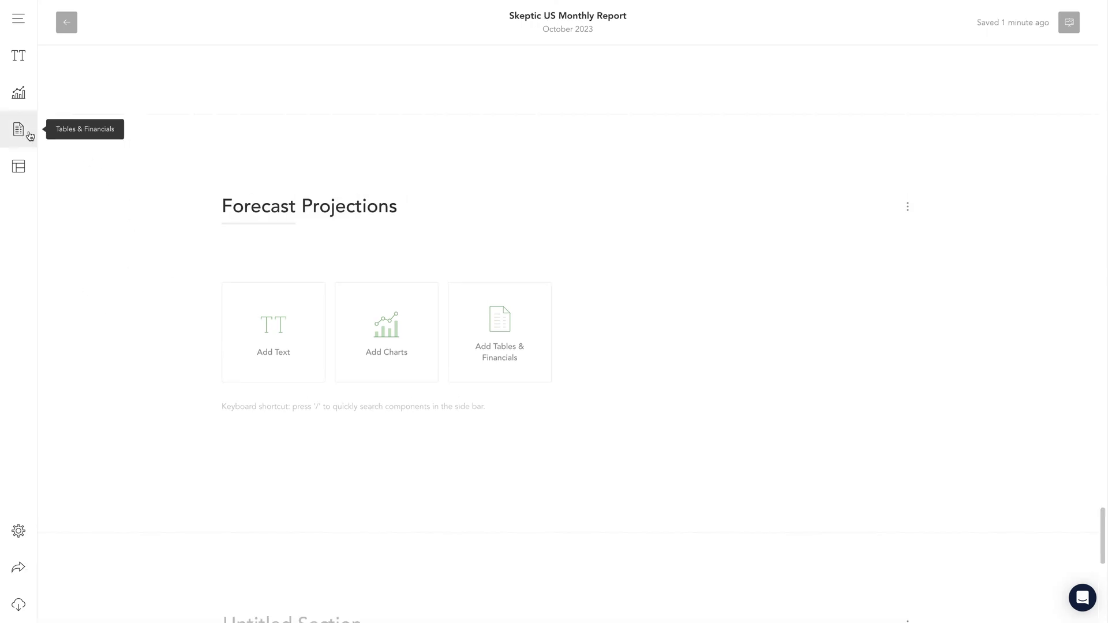
Insert a Jan–Dec 2023 Forward Projection P&L and Balance Sheet table from the Financial Trends tables.
left_click(30, 136)
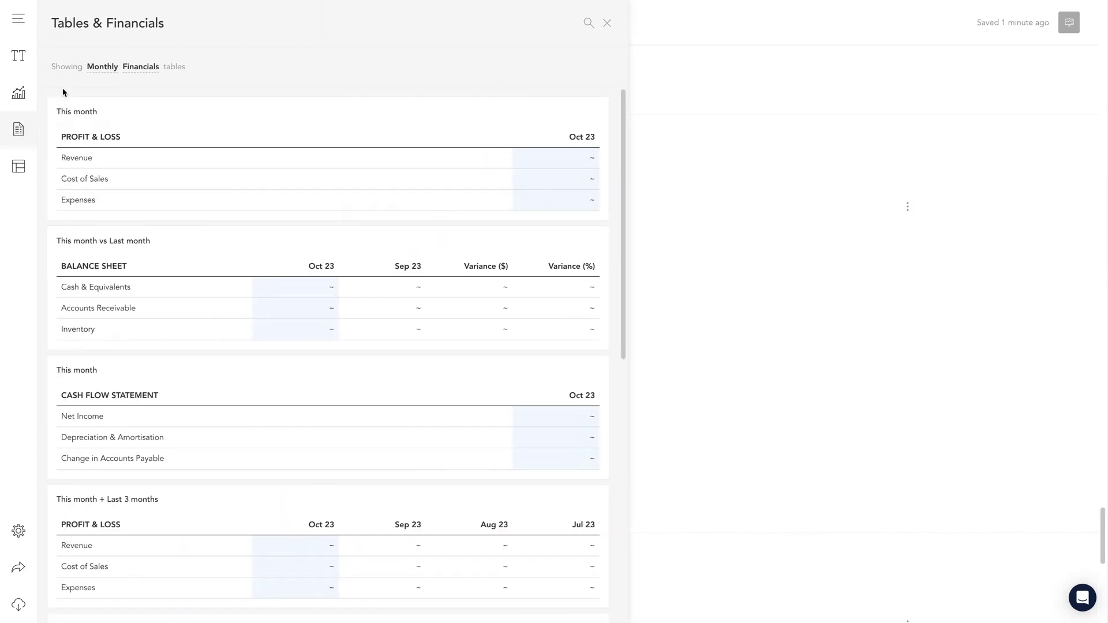
left_click(141, 69)
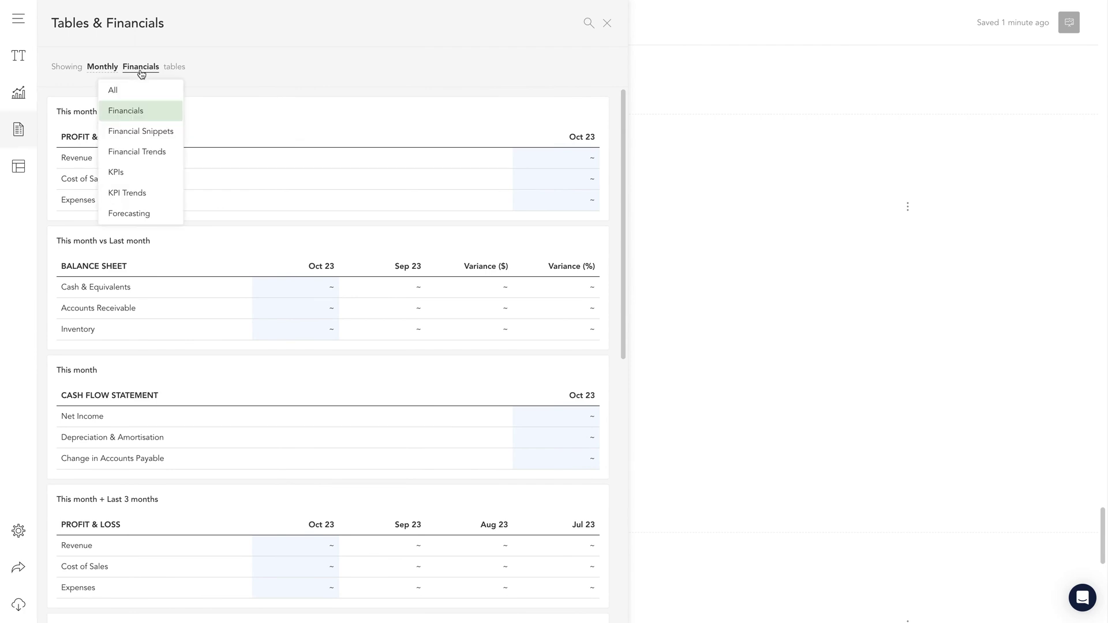
left_click(141, 161)
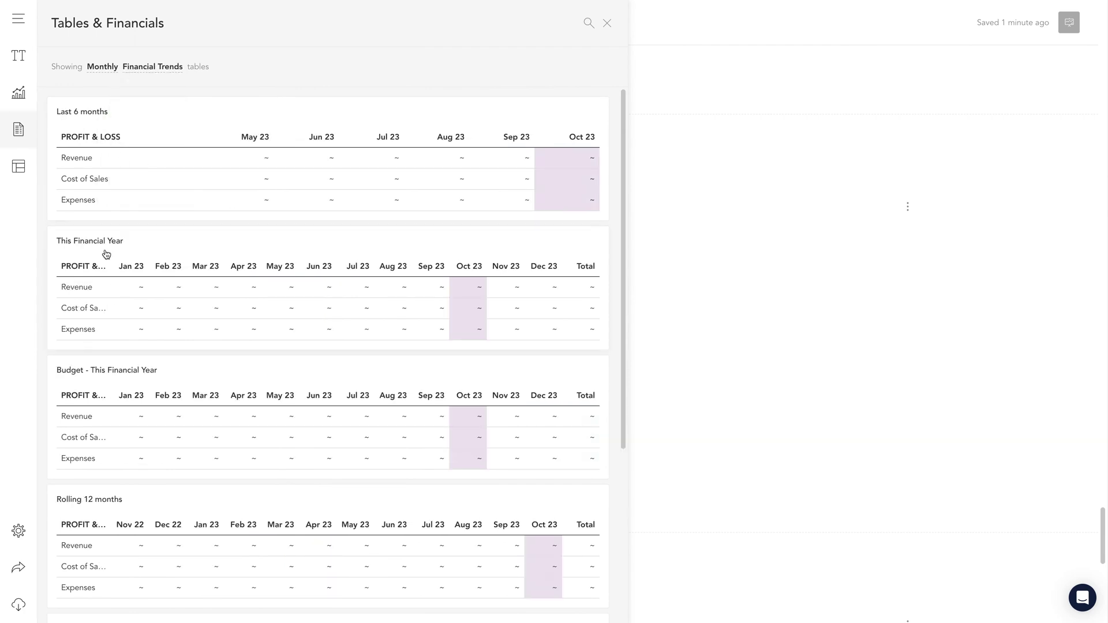
scroll(121, 519, "down", 4)
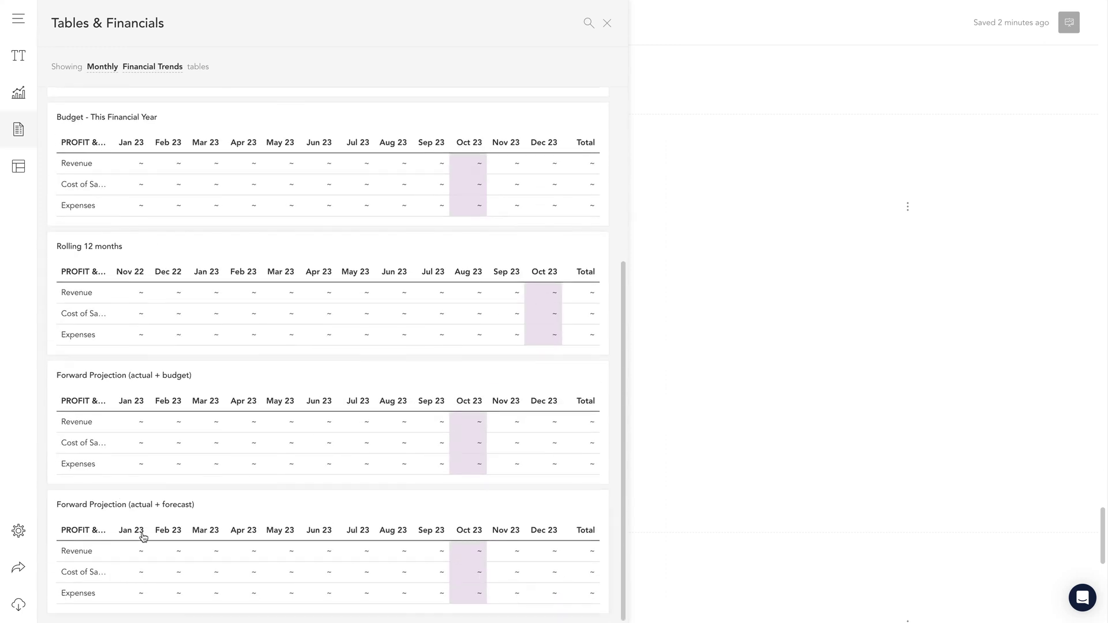
left_click(606, 23)
mouse_move(587, 402)
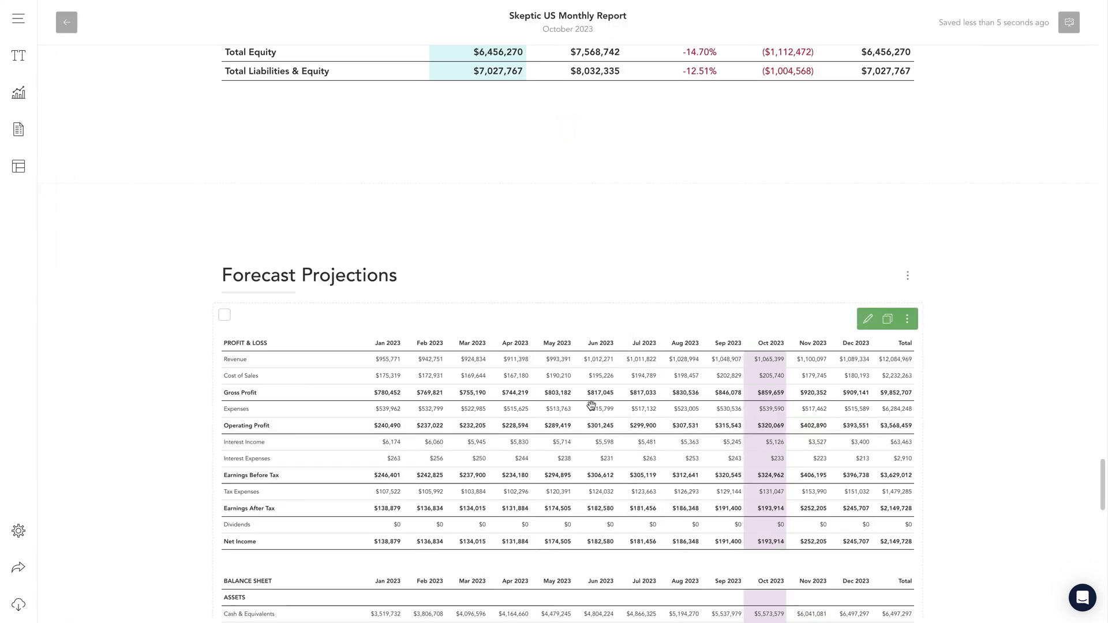
Show only Profit & Loss over a custom range of 6 previous and 6 future months.
left_click(868, 320)
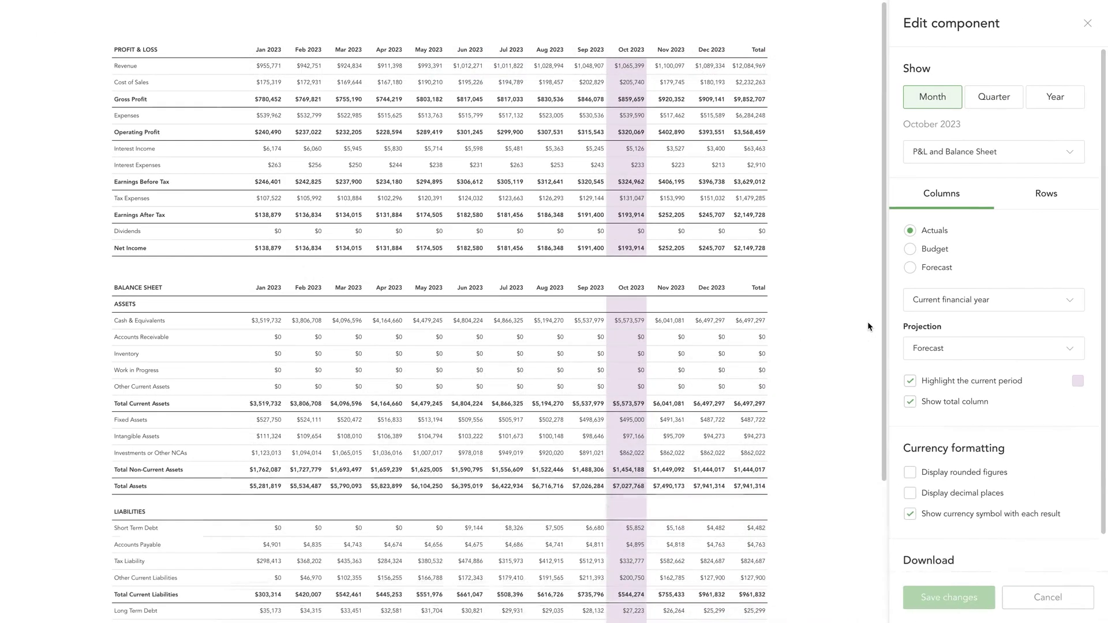
left_click(1013, 156)
left_click(1021, 198)
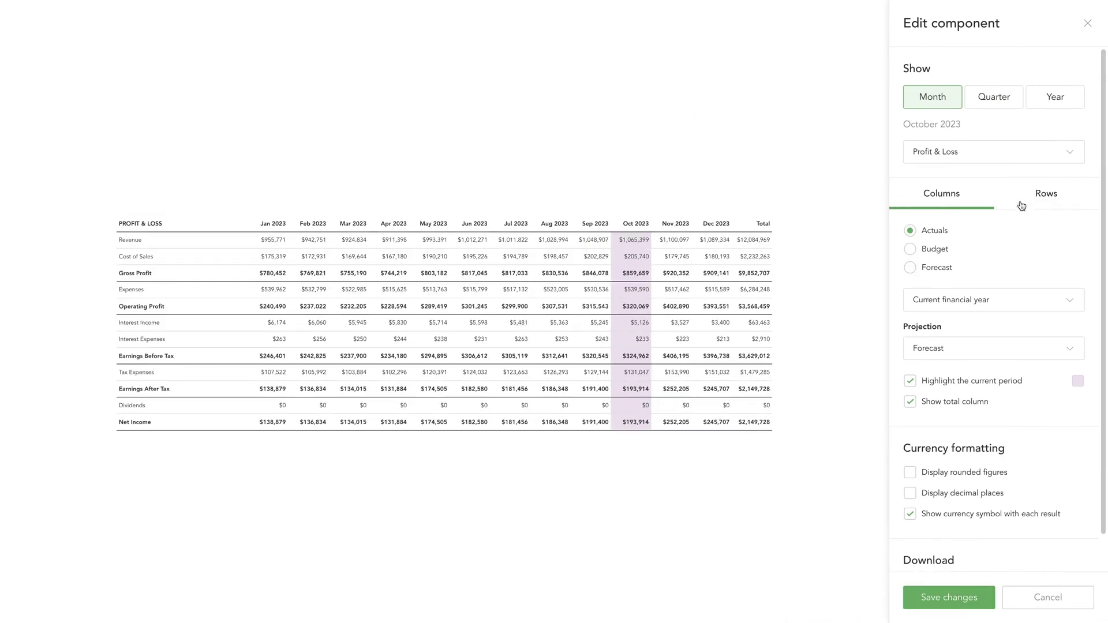
left_click(1012, 304)
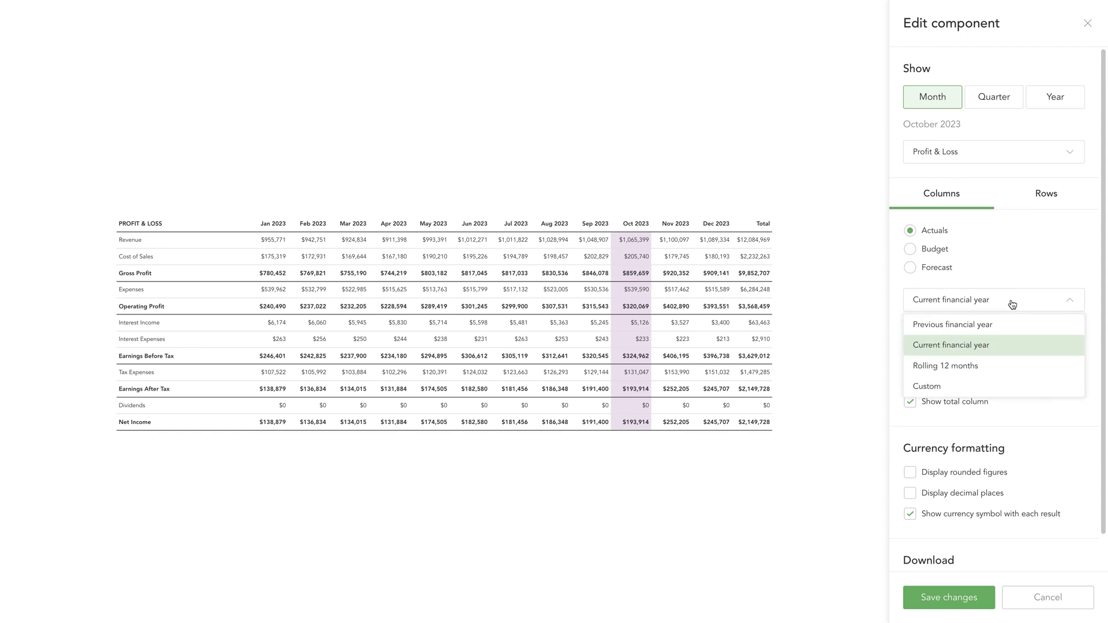
left_click(998, 386)
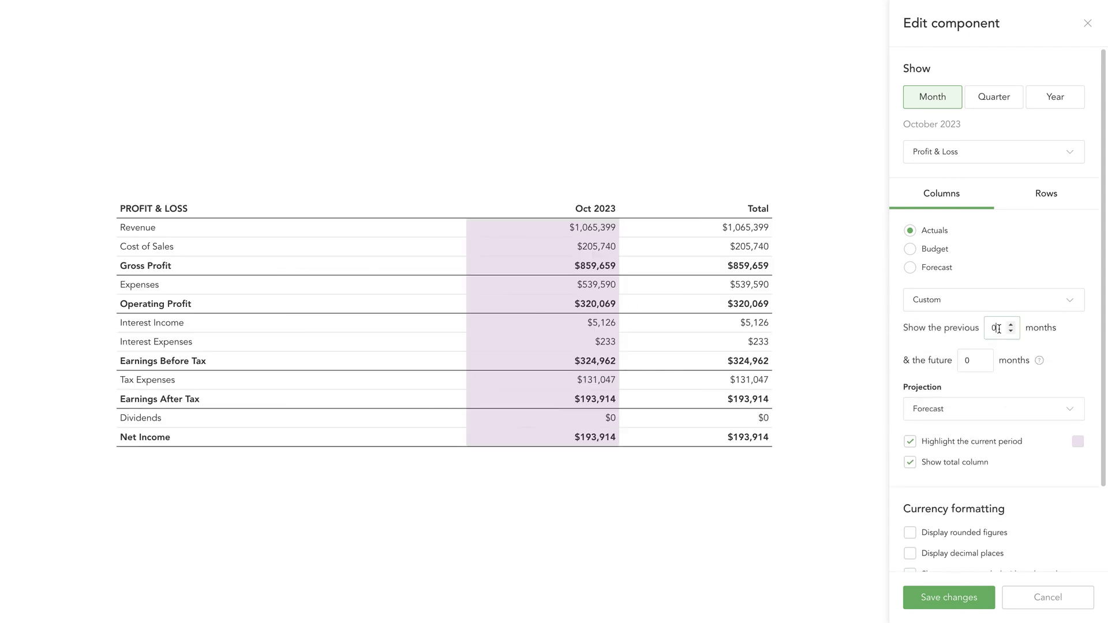
left_click(994, 328)
type("6")
left_click(988, 363)
type("6")
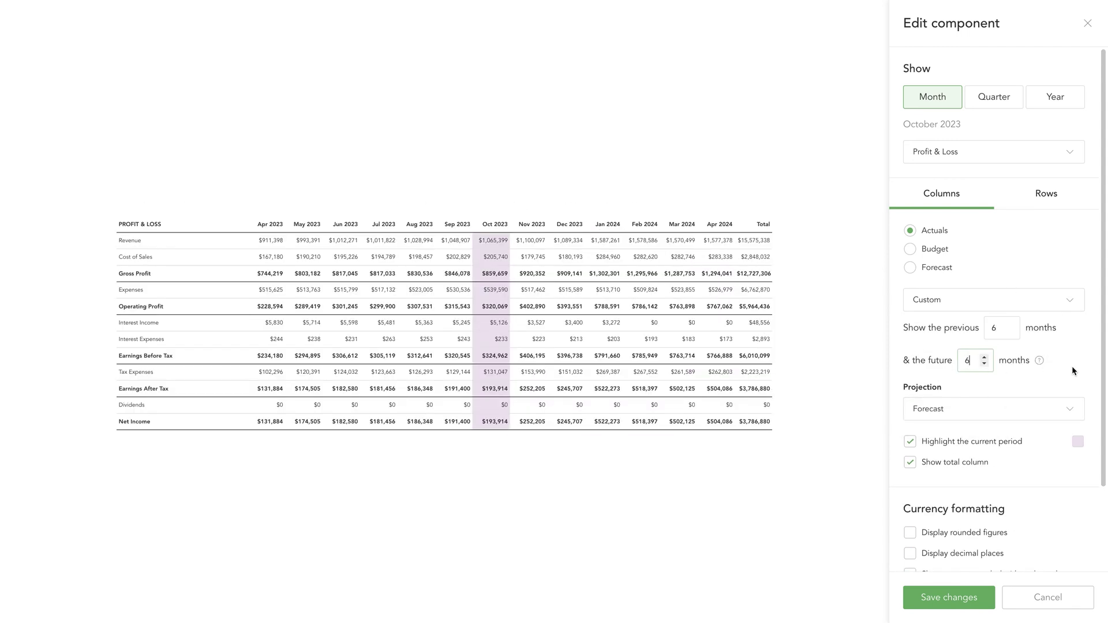
Keep Forecast projection and the Standard P&L row layout, and hide nil-balance accounts.
left_click(1071, 411)
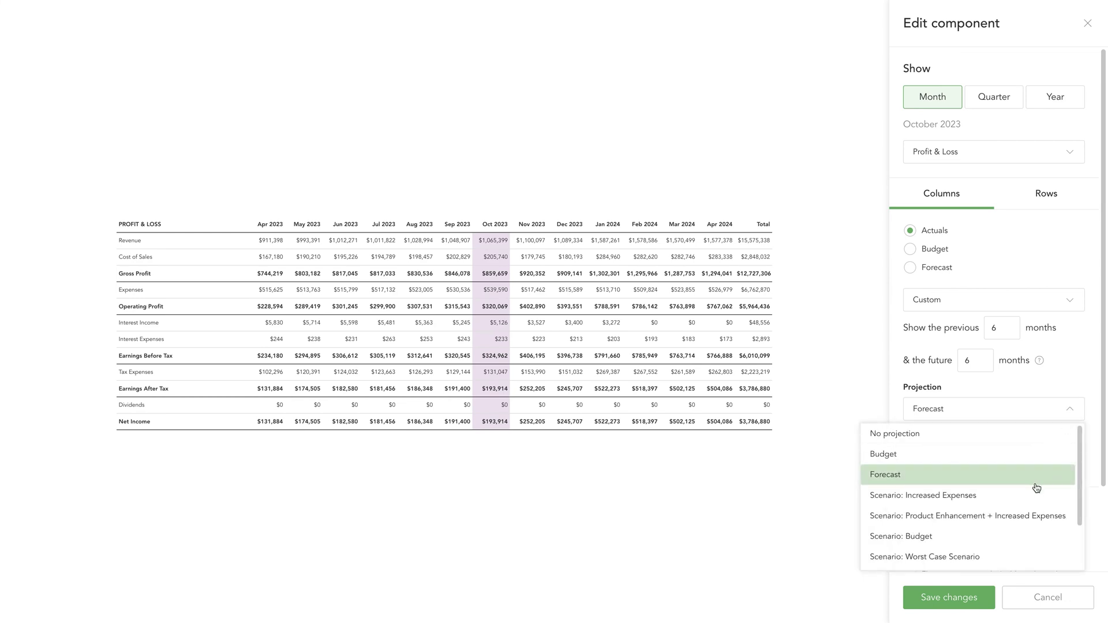
scroll(1036, 488, "down", 1)
scroll(1036, 487, "down", 1)
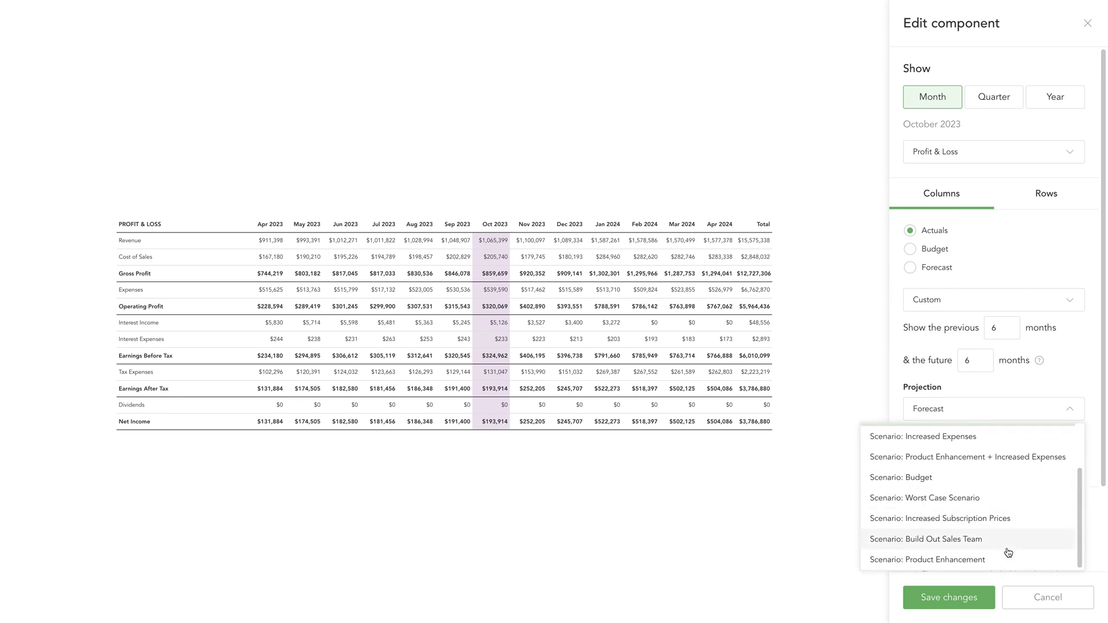
scroll(1007, 552, "up", 2)
left_click(985, 482)
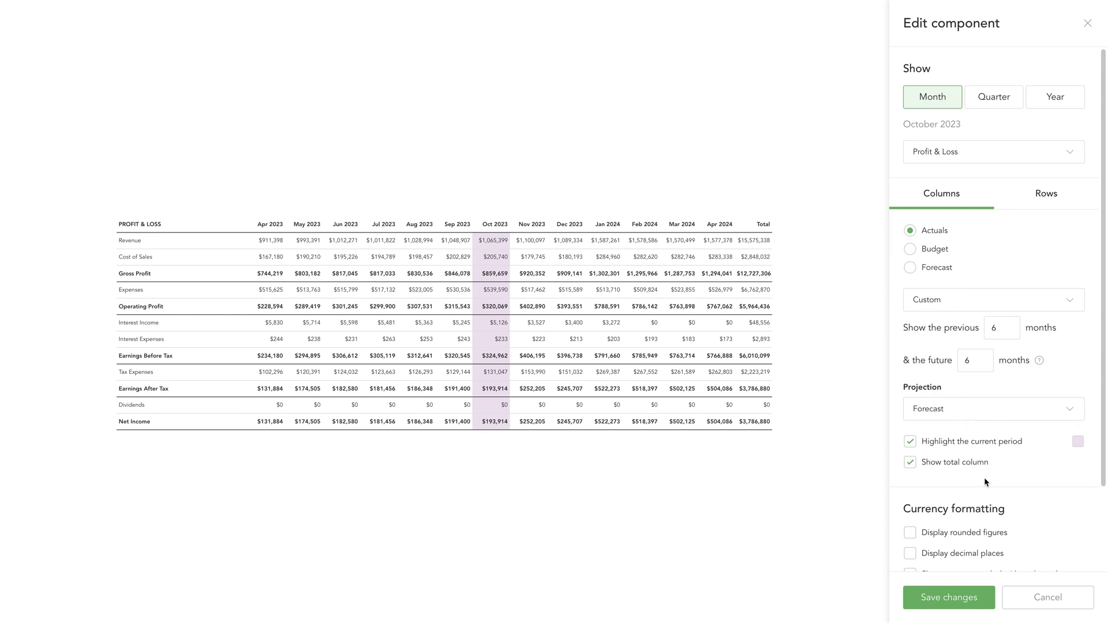
left_click(1046, 199)
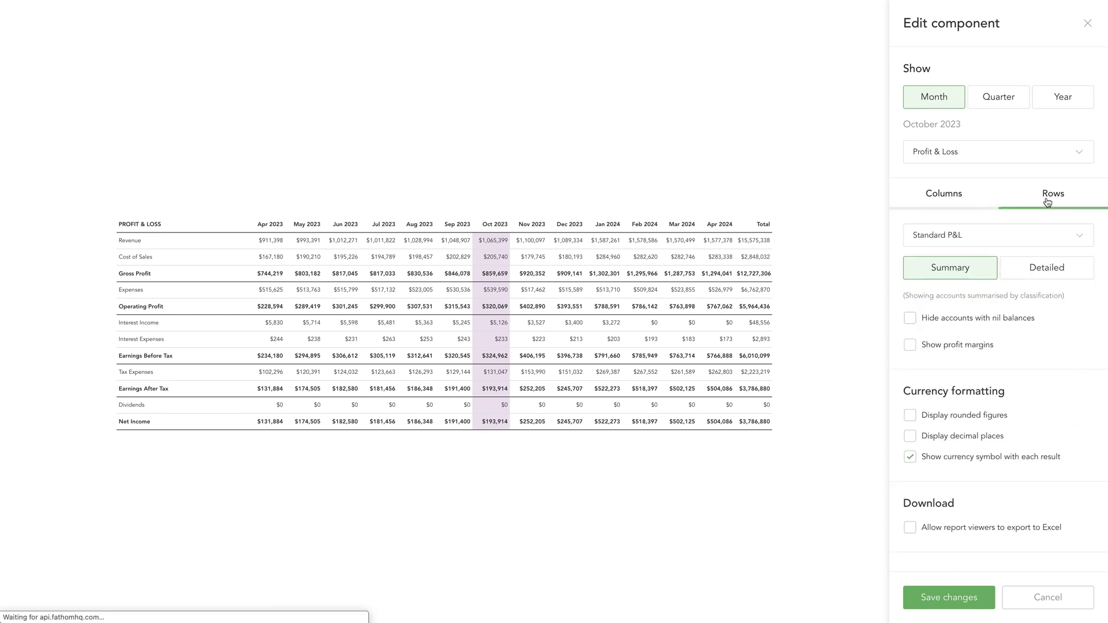
left_click(996, 239)
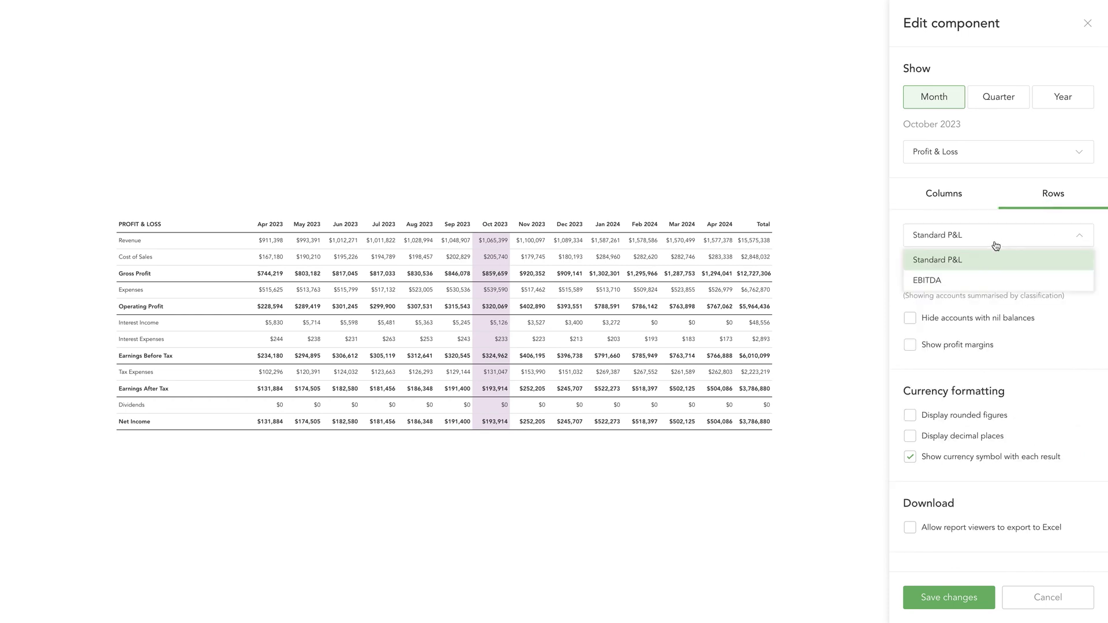
left_click(982, 281)
left_click(1079, 234)
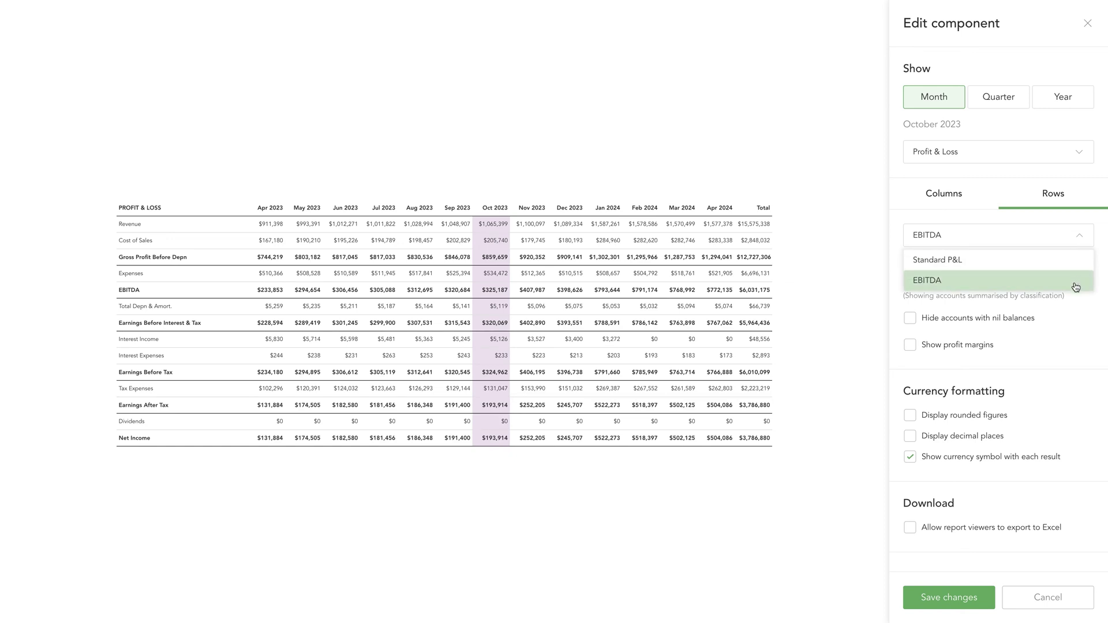
left_click(1065, 262)
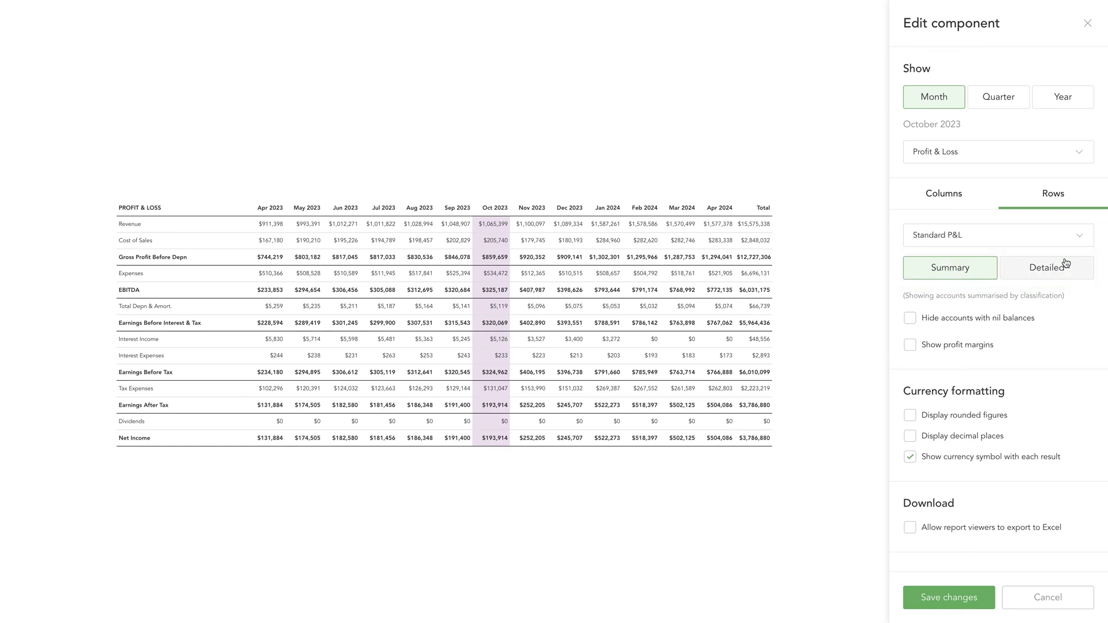
left_click(911, 321)
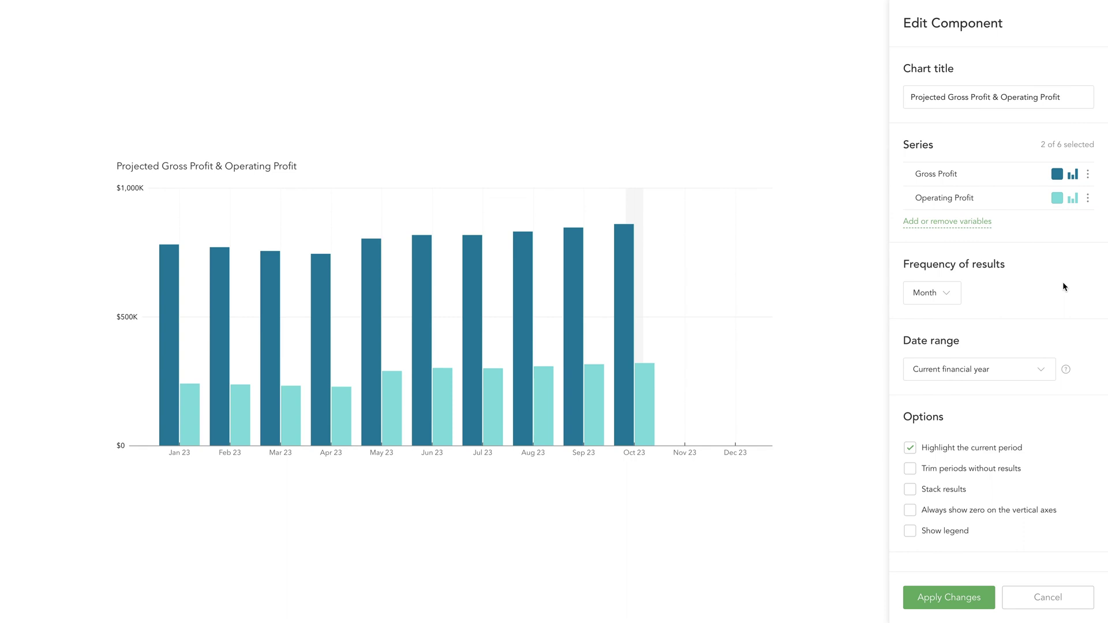
Set the chart to a custom date range spanning May 23–Apr 24.
left_click(1043, 372)
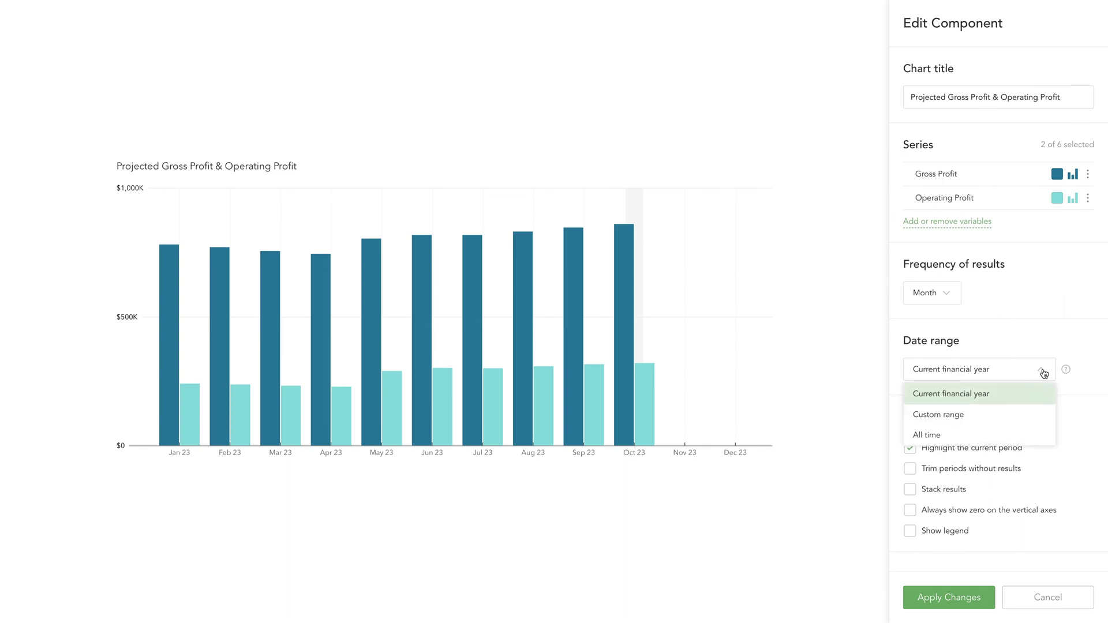
left_click(1024, 415)
scroll(1036, 416, "down", 1)
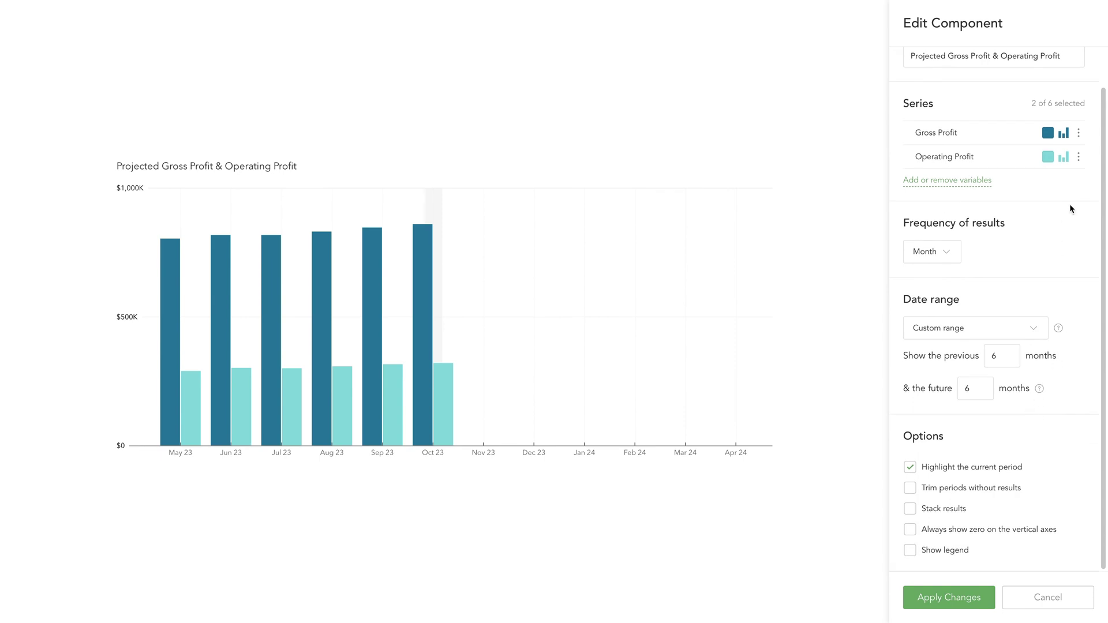
Show a forecast-based future projection for the Gross Profit series.
left_click(1077, 134)
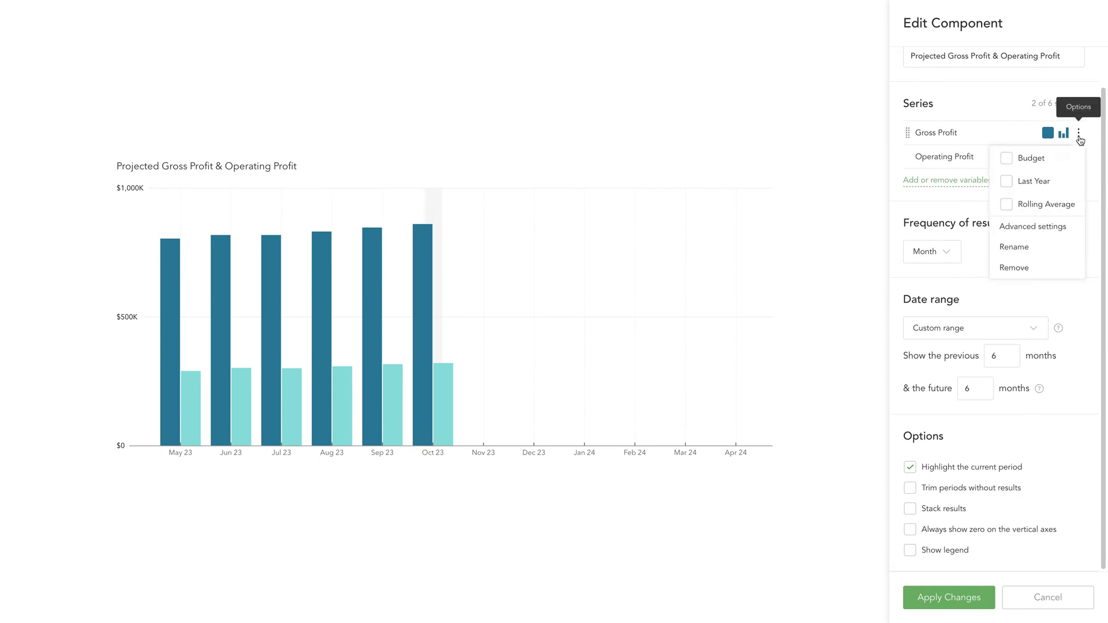
left_click(1053, 234)
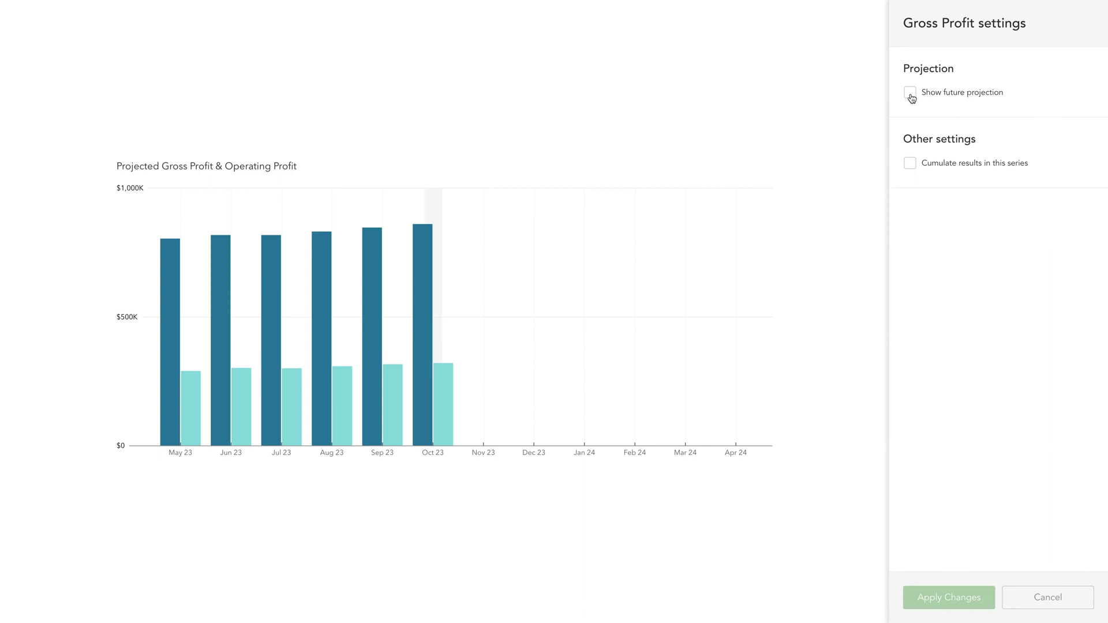
left_click(910, 93)
left_click(924, 155)
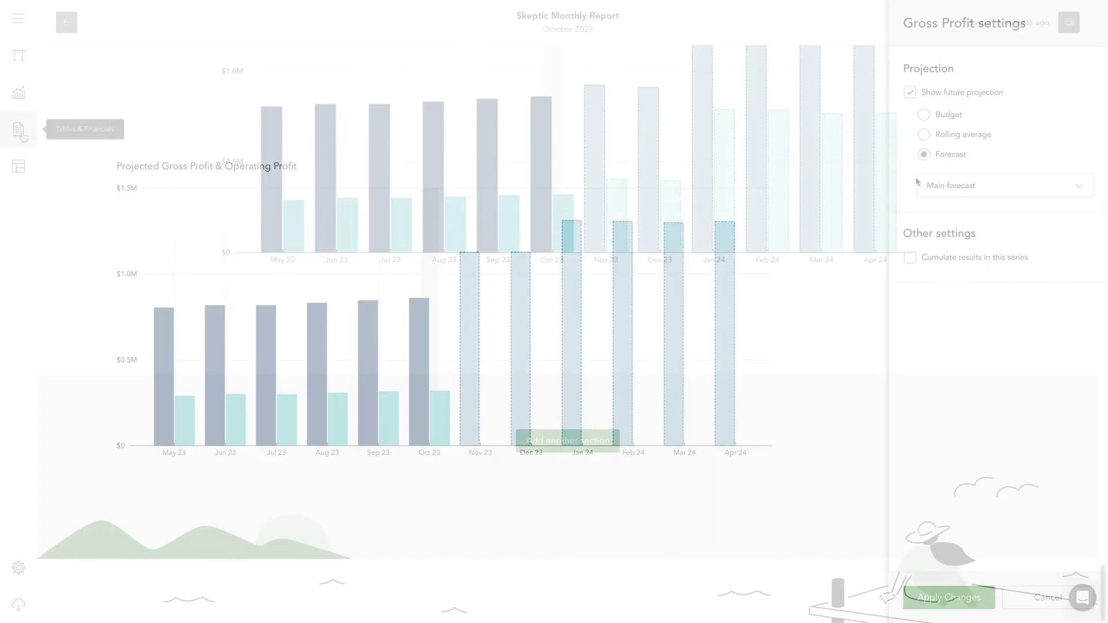
Add a Forecasting table for Cash & Equivalents using Baseline + all Microforecasts, closing Apr 2024 at $8,084,071.
left_click(19, 130)
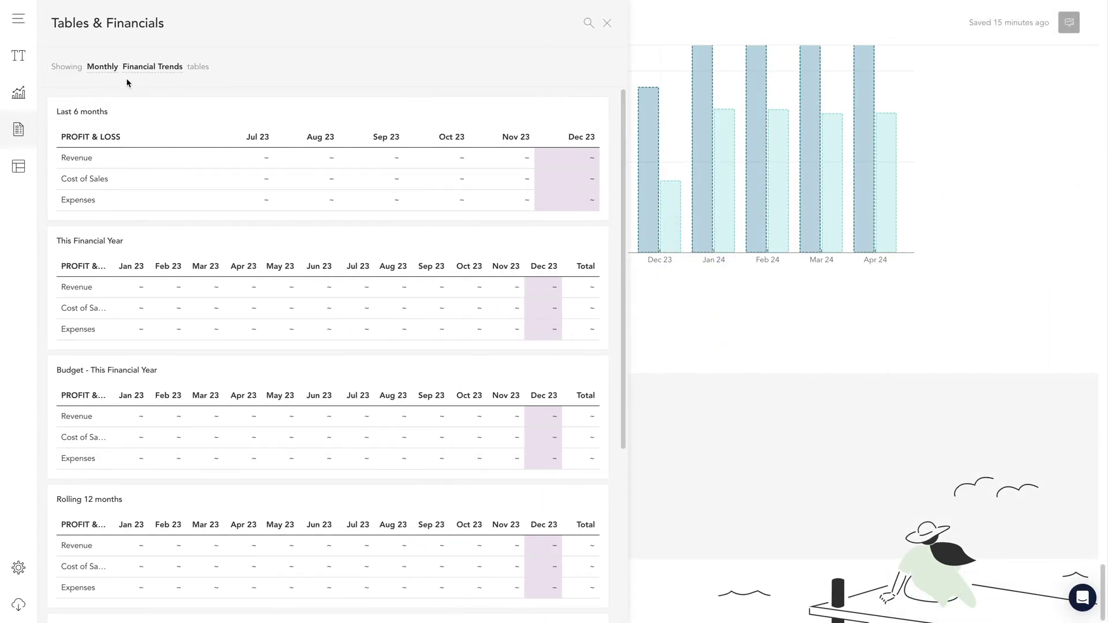
left_click(146, 70)
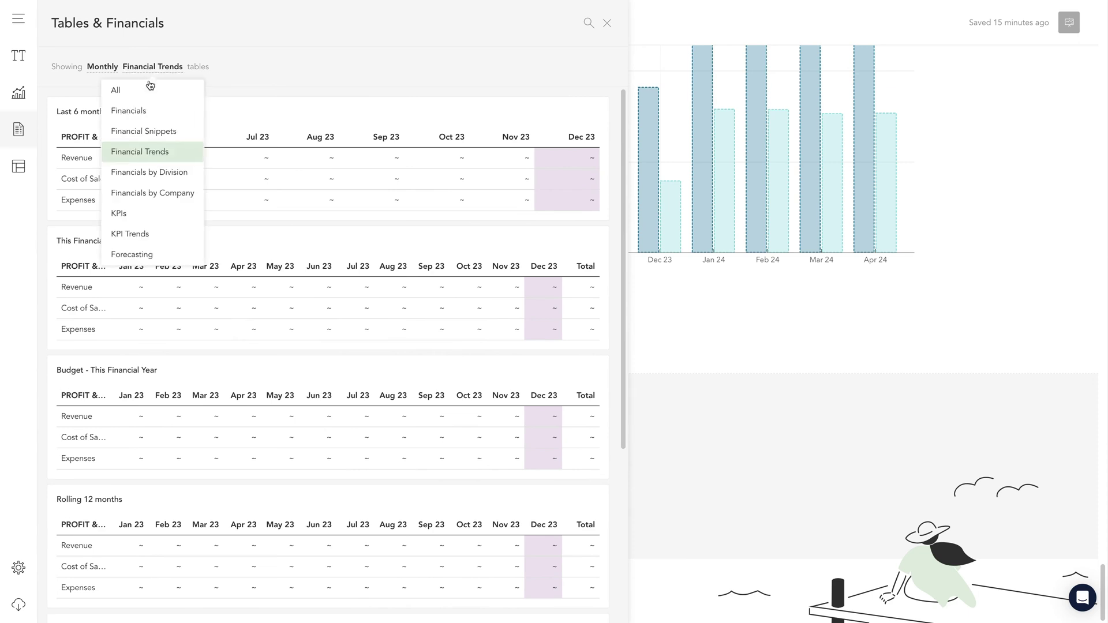
left_click(140, 254)
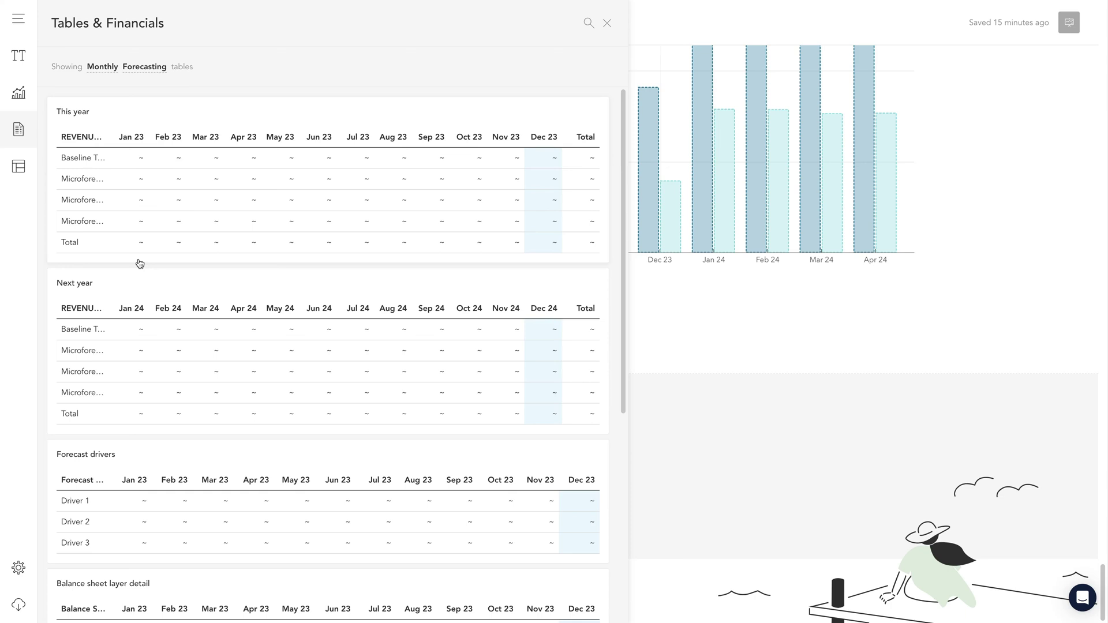
scroll(139, 263, "down", 5)
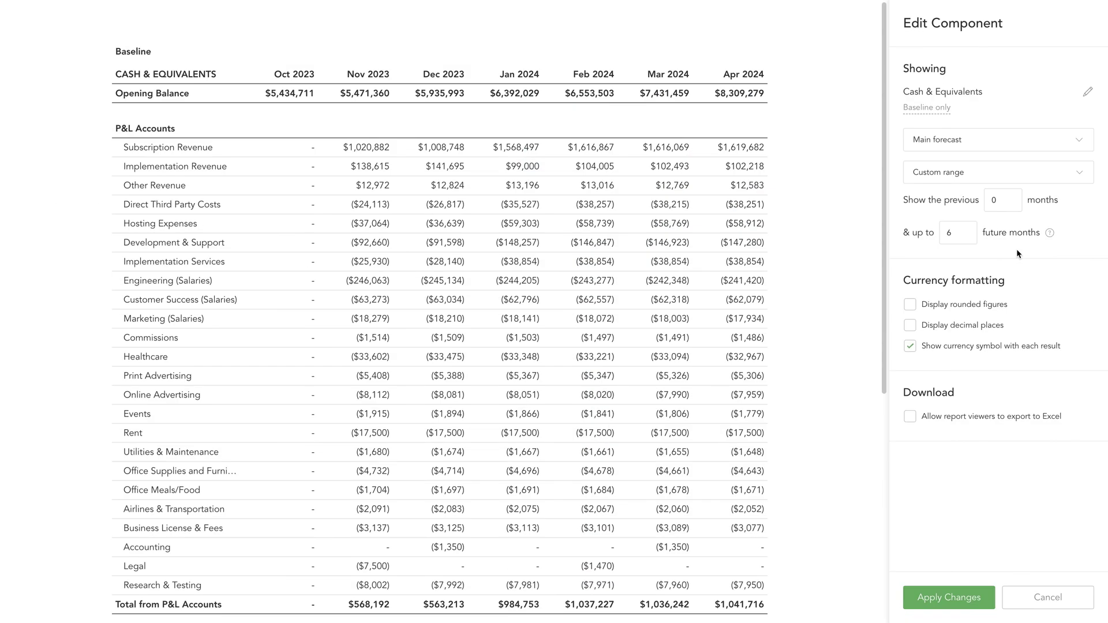
left_click(1088, 94)
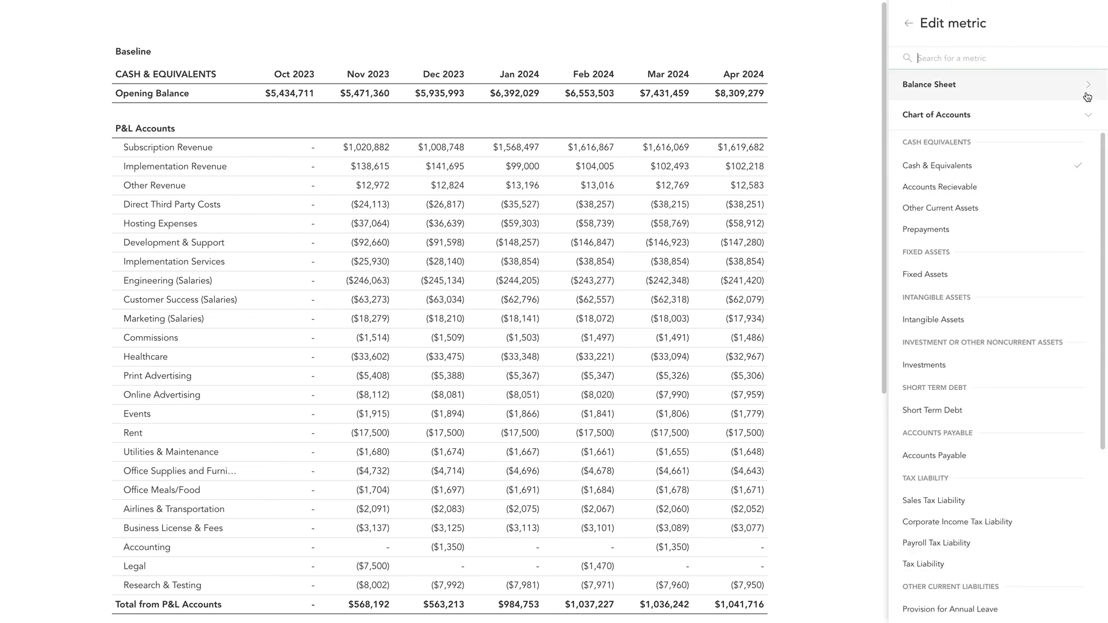
left_click(981, 169)
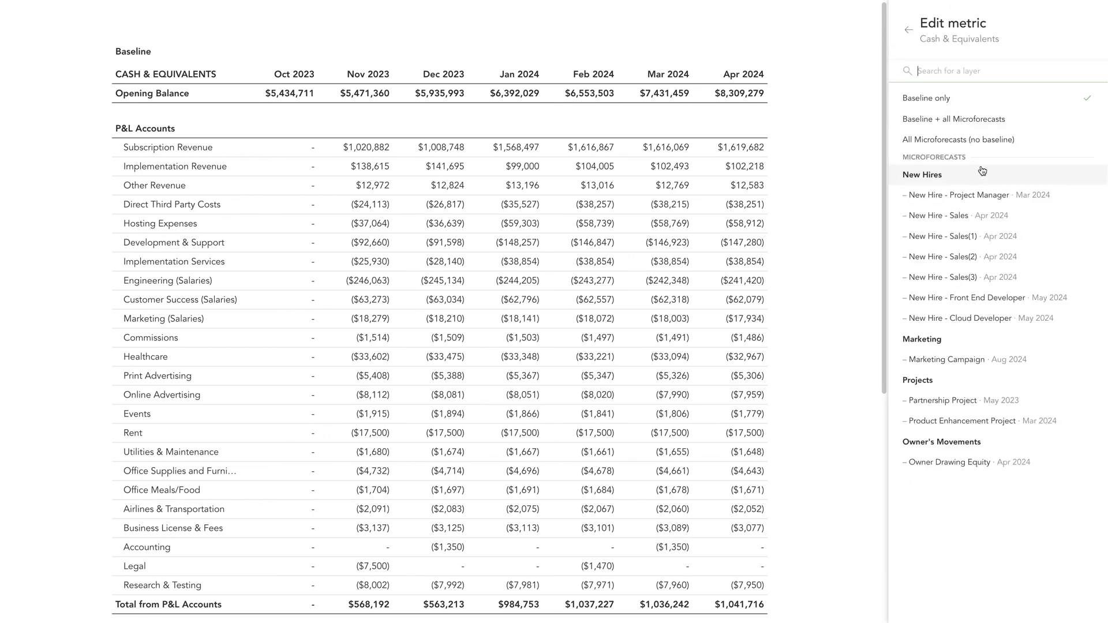
left_click(984, 125)
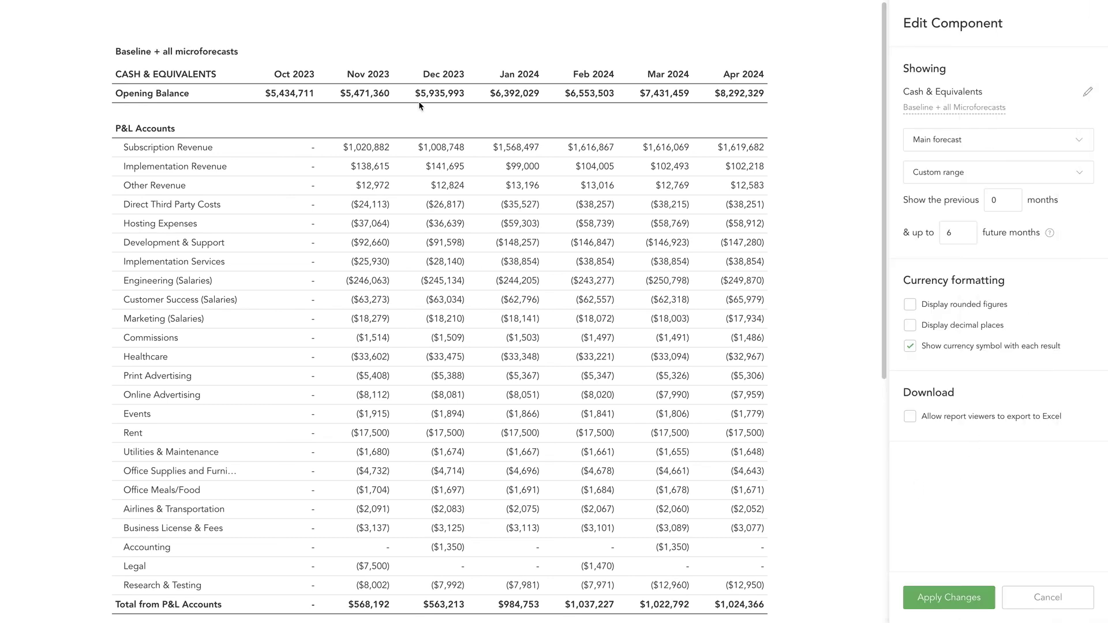
scroll(374, 158, "down", 5)
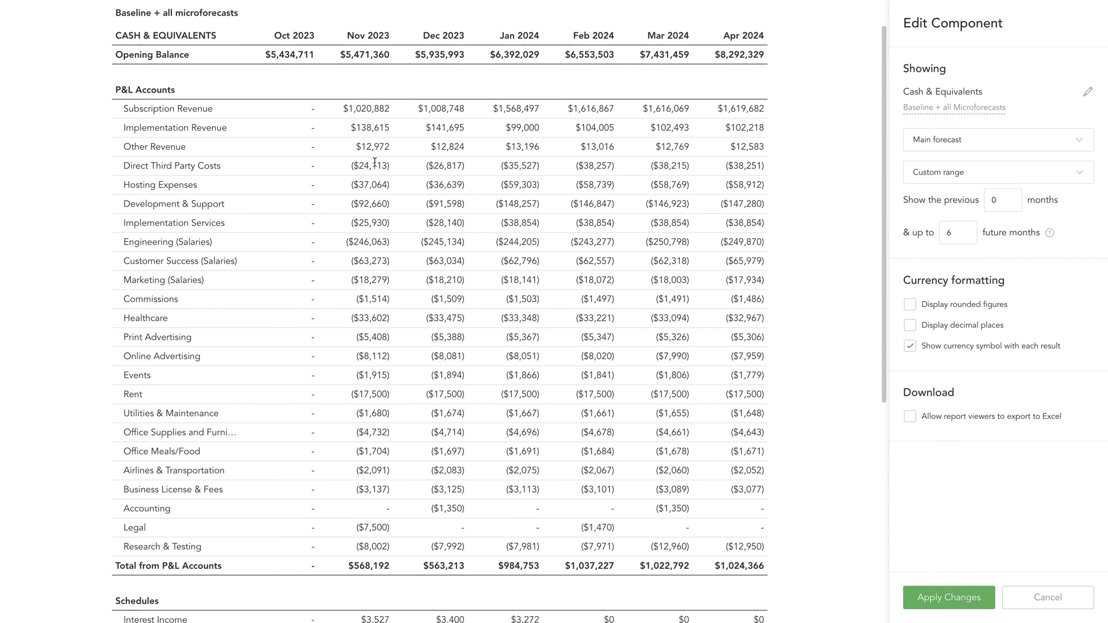
scroll(374, 162, "down", 2)
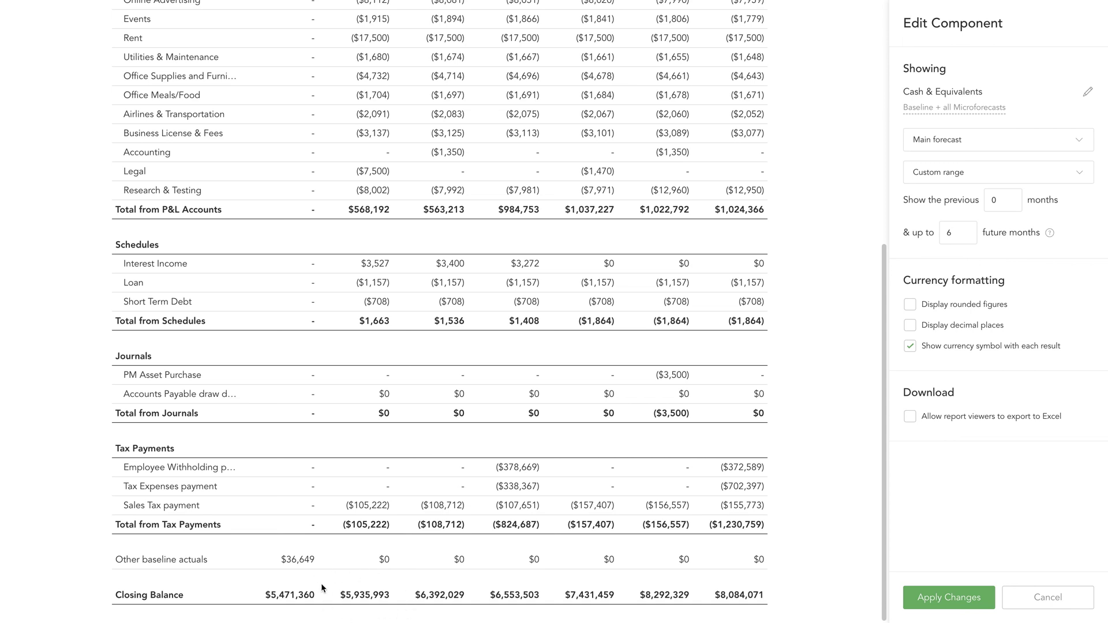
Apply the table changes and add the Revenue Scenarios chart from the Forecasting charts.
left_click(948, 597)
left_click(18, 92)
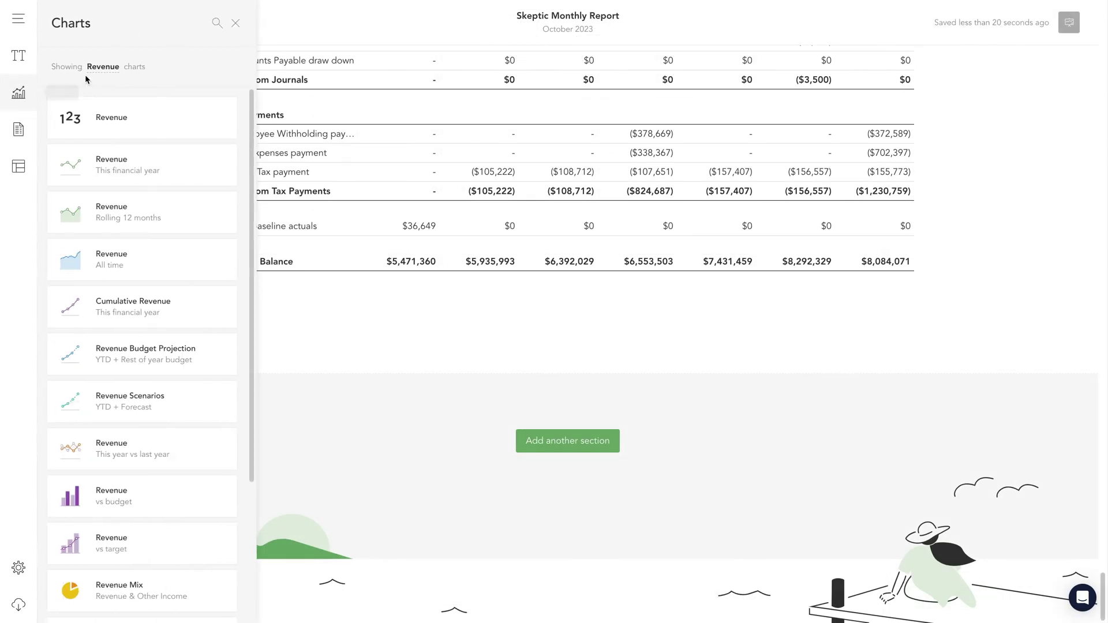
left_click(103, 67)
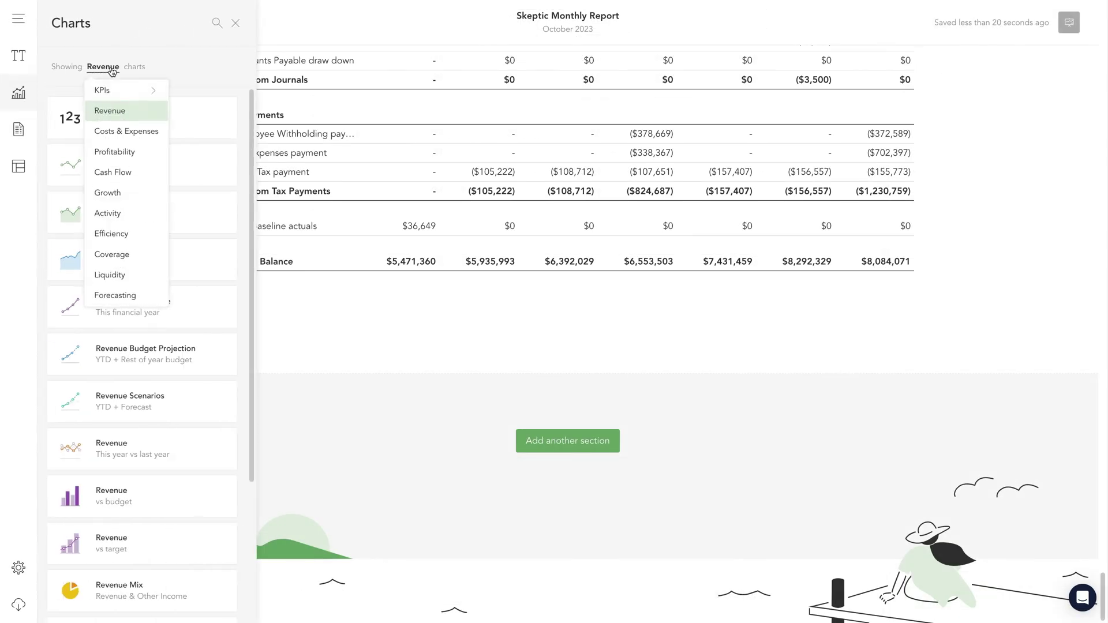
left_click(136, 301)
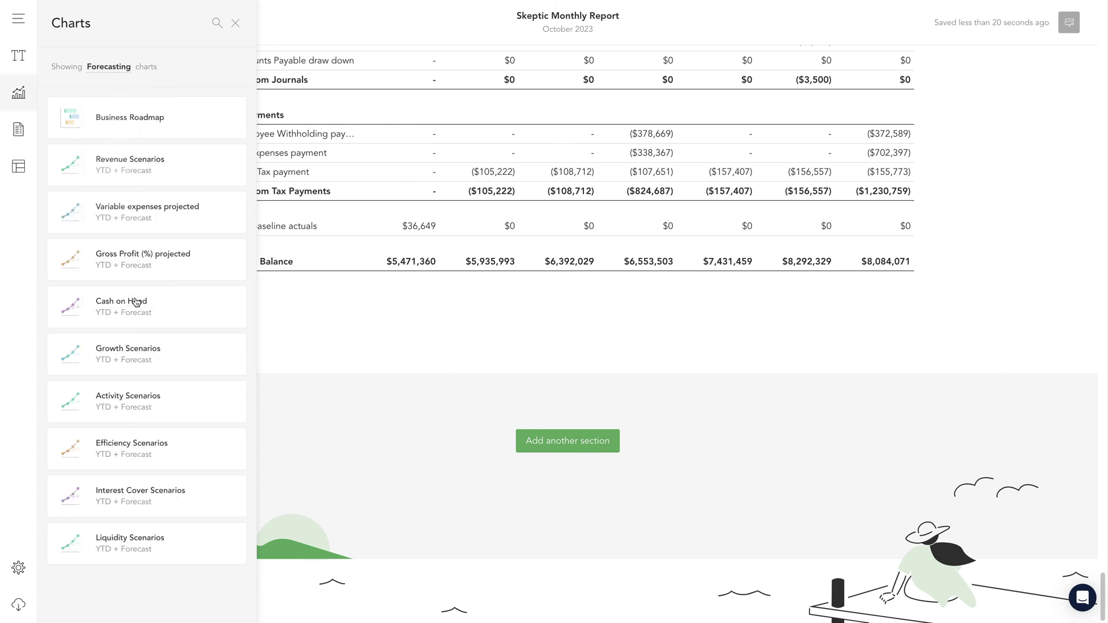
left_click(157, 167)
Add the Increased Subscription Prices and Product Enhancement scenario series to the chart.
left_click(906, 280)
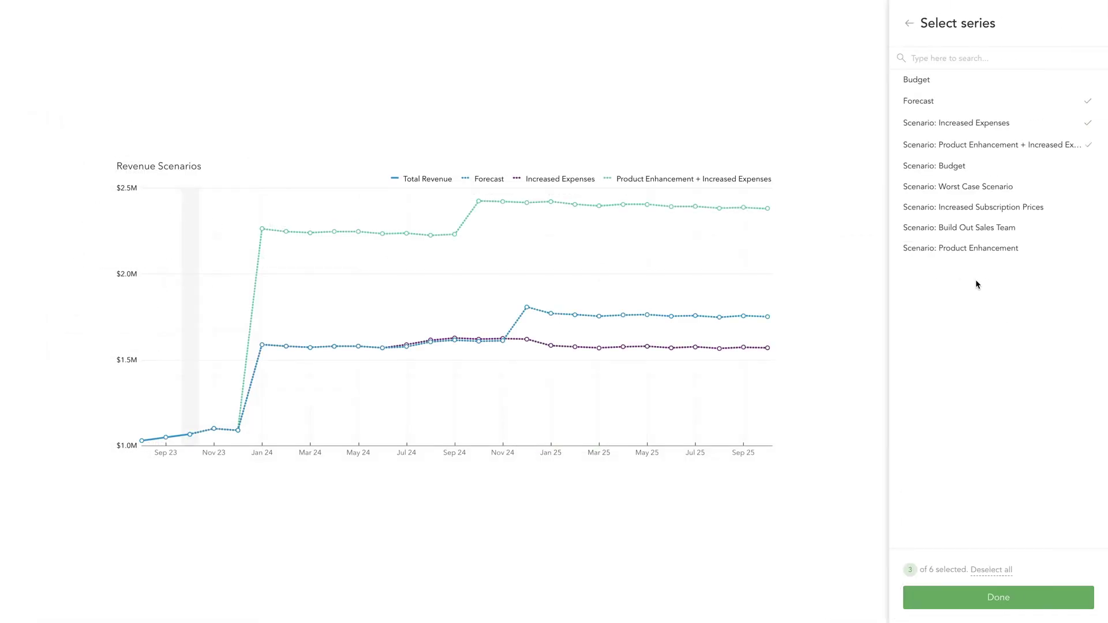
left_click(1071, 209)
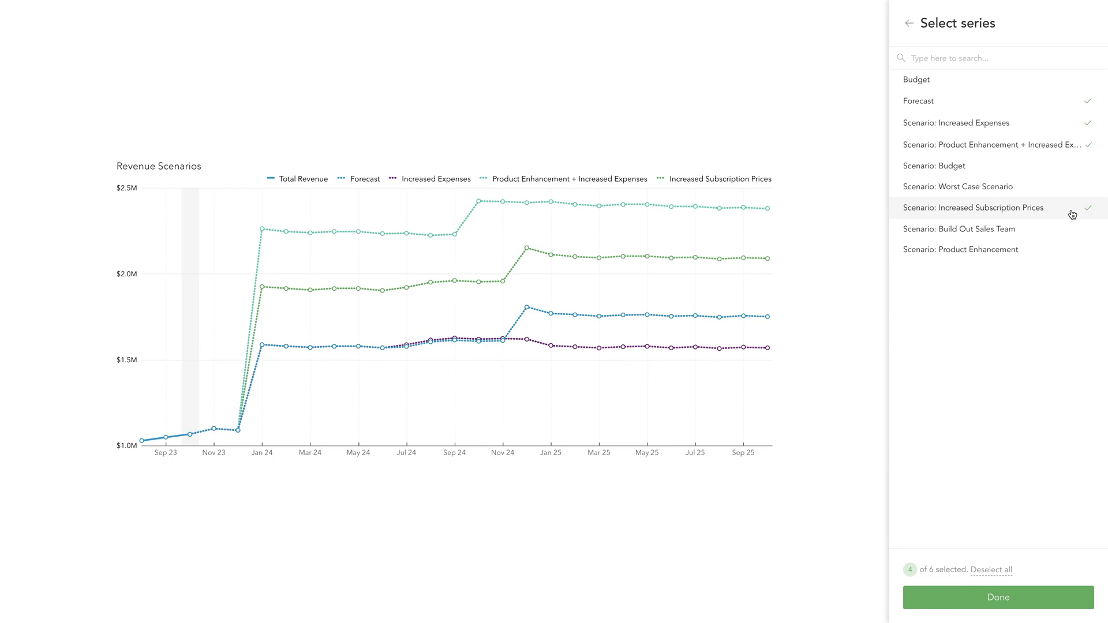
left_click(1064, 255)
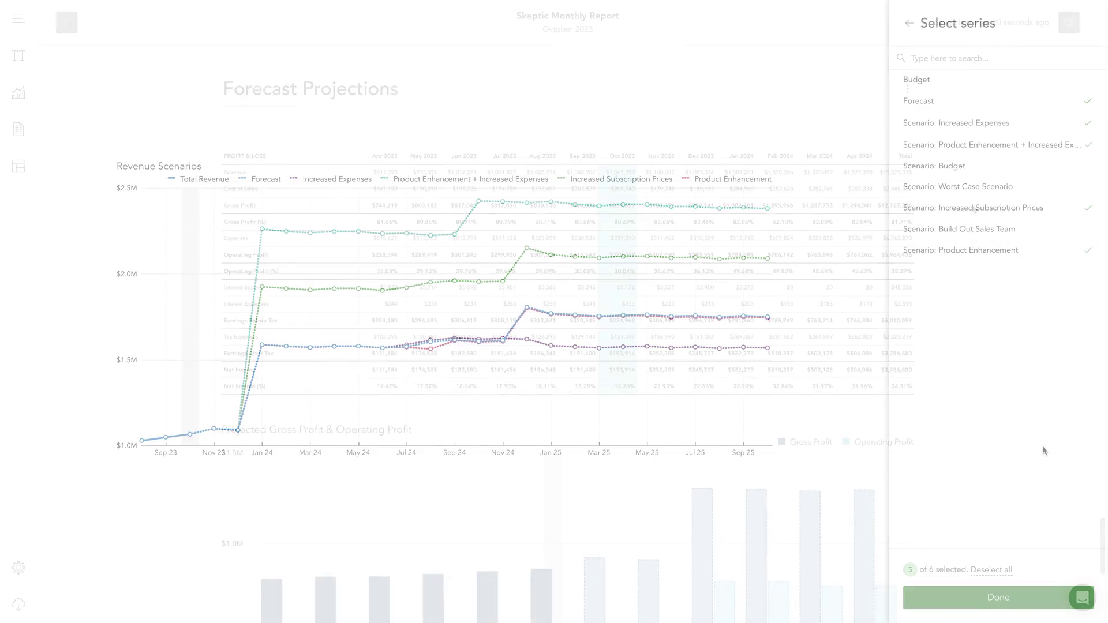
Preview the Skeptic Monthly Report, scroll through it, and download it as a PDF.
scroll(971, 208, "down", 10)
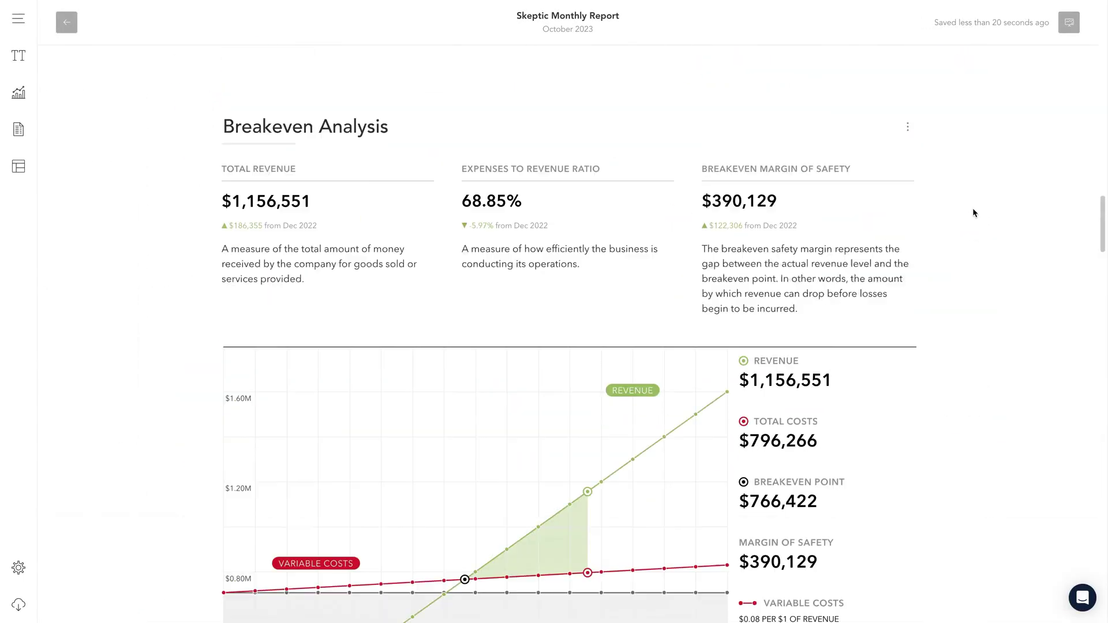
scroll(971, 208, "up", 15)
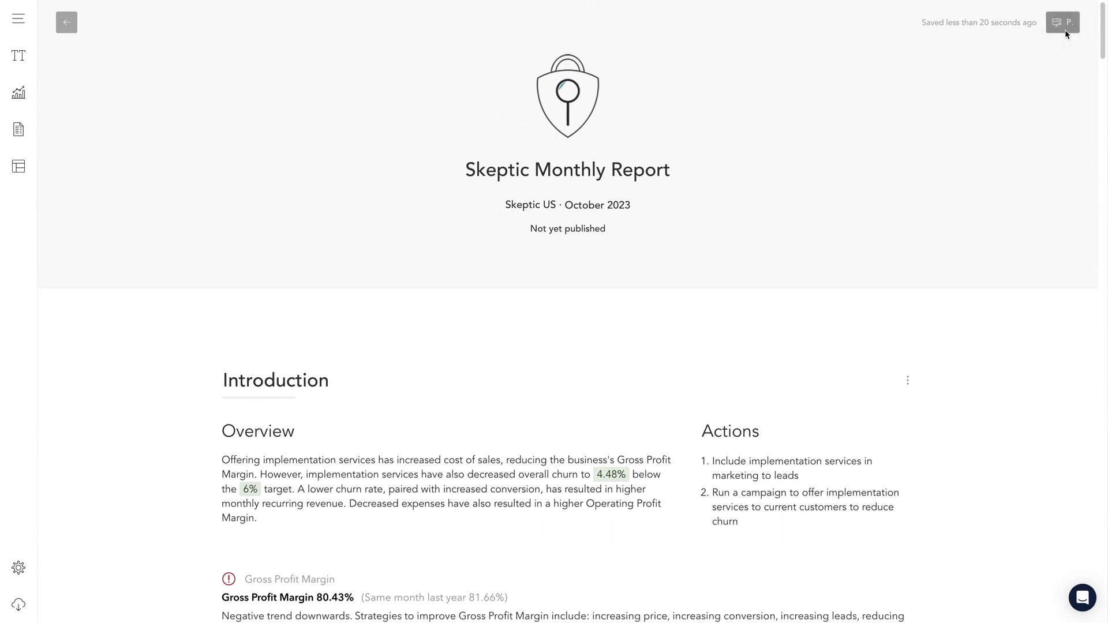
left_click(1064, 29)
scroll(1043, 350, "down", 12)
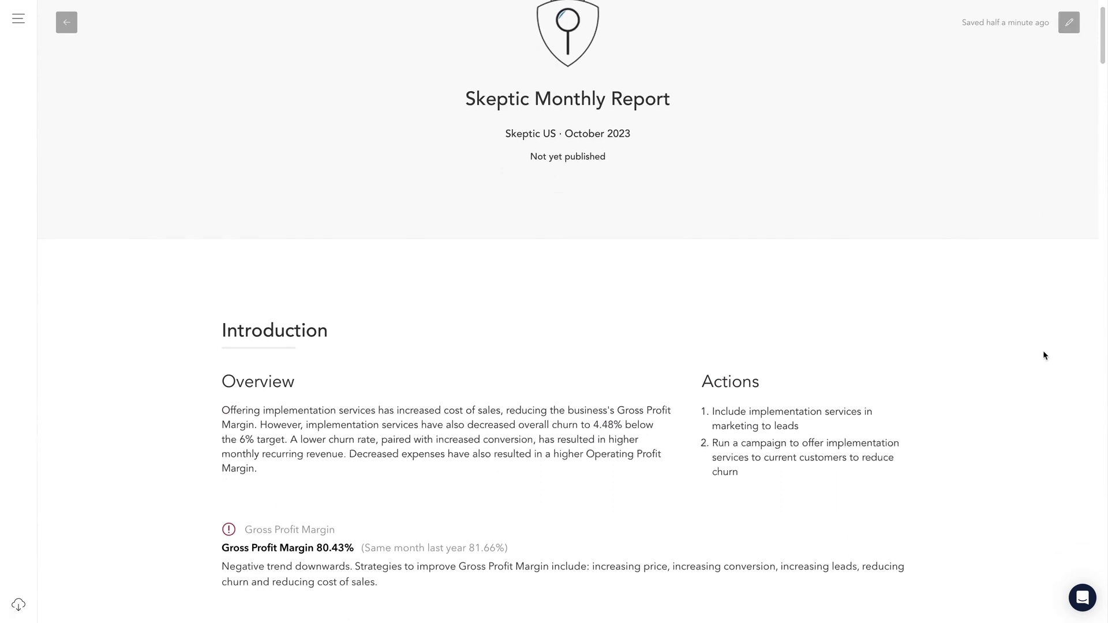
scroll(1045, 355, "down", 12)
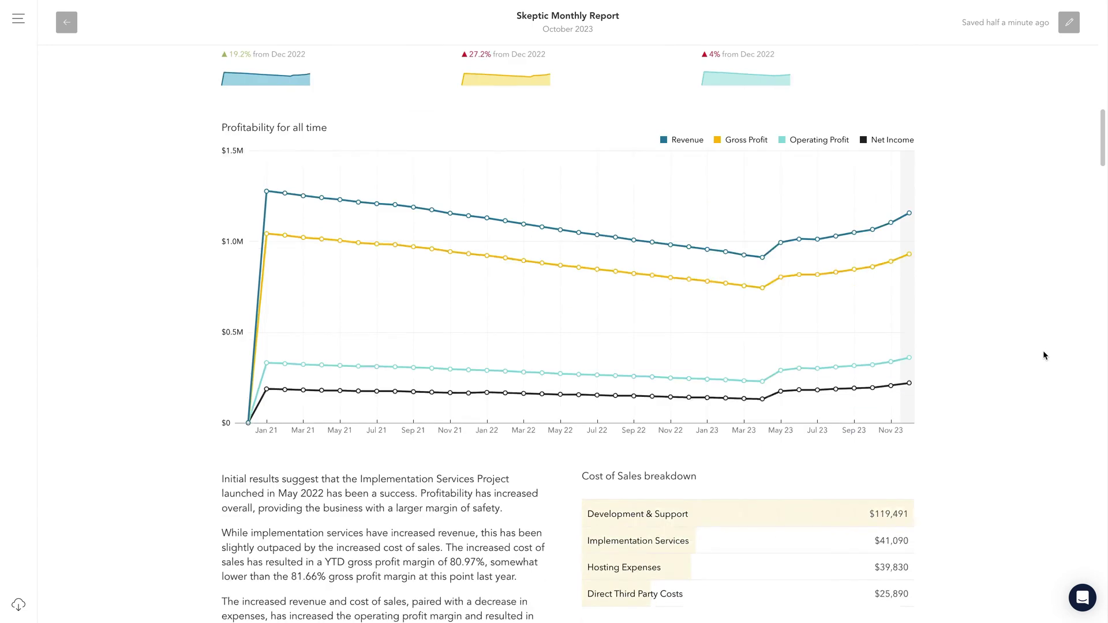
scroll(1043, 352, "down", 15)
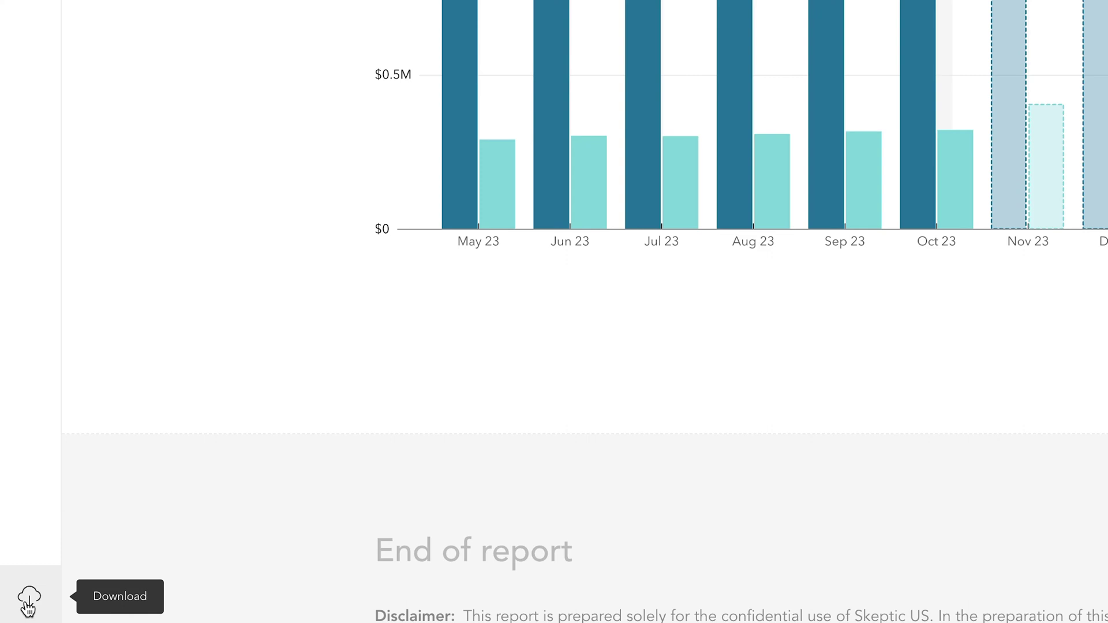
left_click(28, 600)
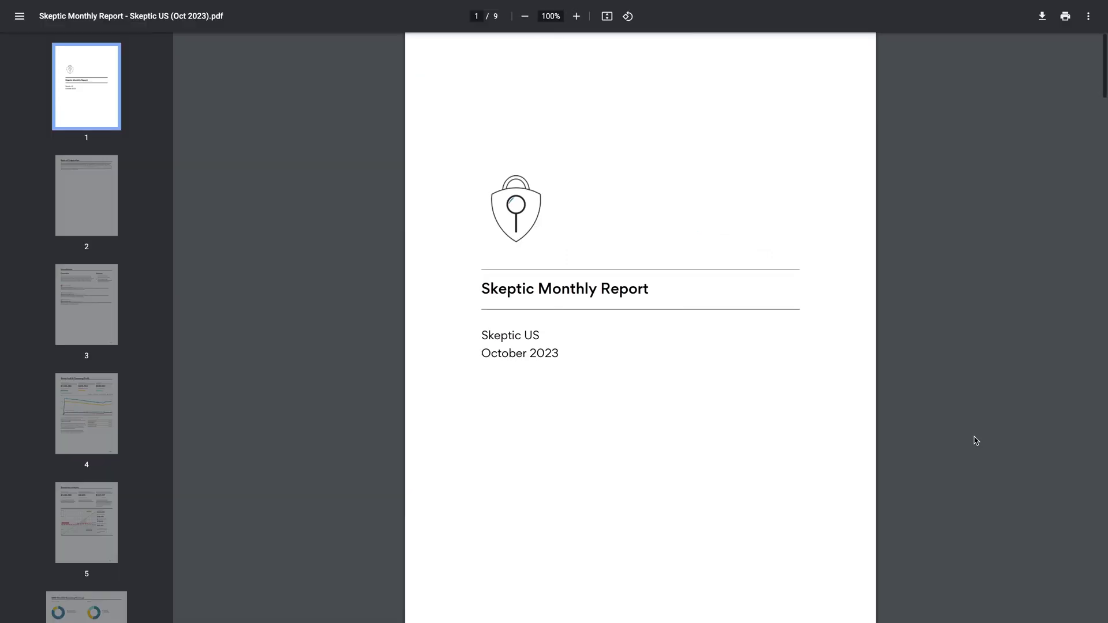
Scroll through the exported PDF's Introduction and Breakeven Analysis pages.
scroll(971, 440, "down", 20)
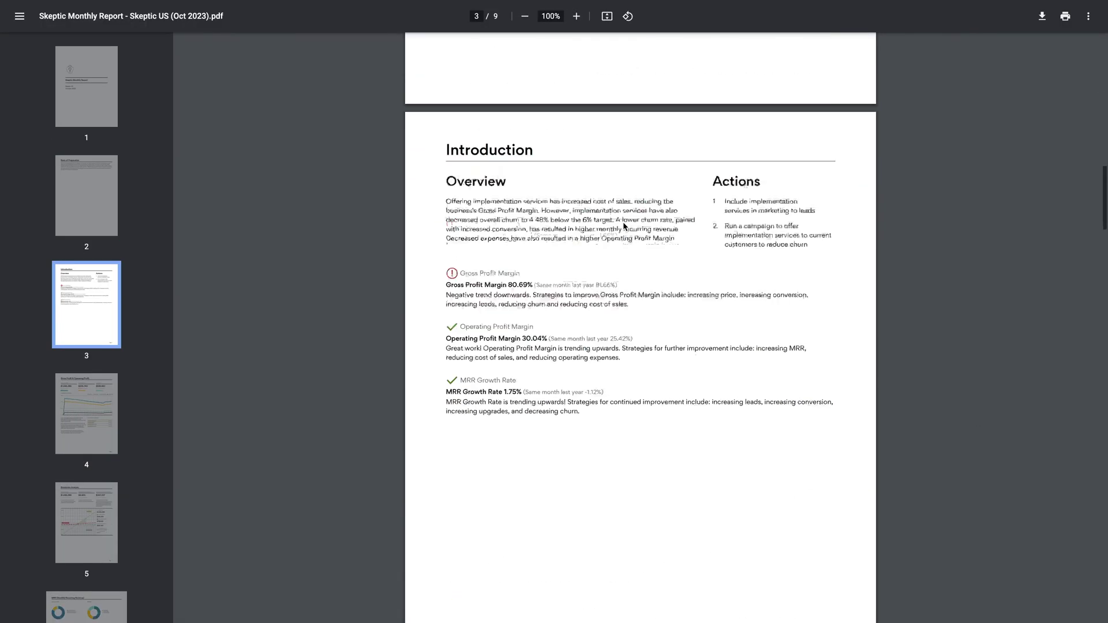
scroll(623, 225, "down", 20)
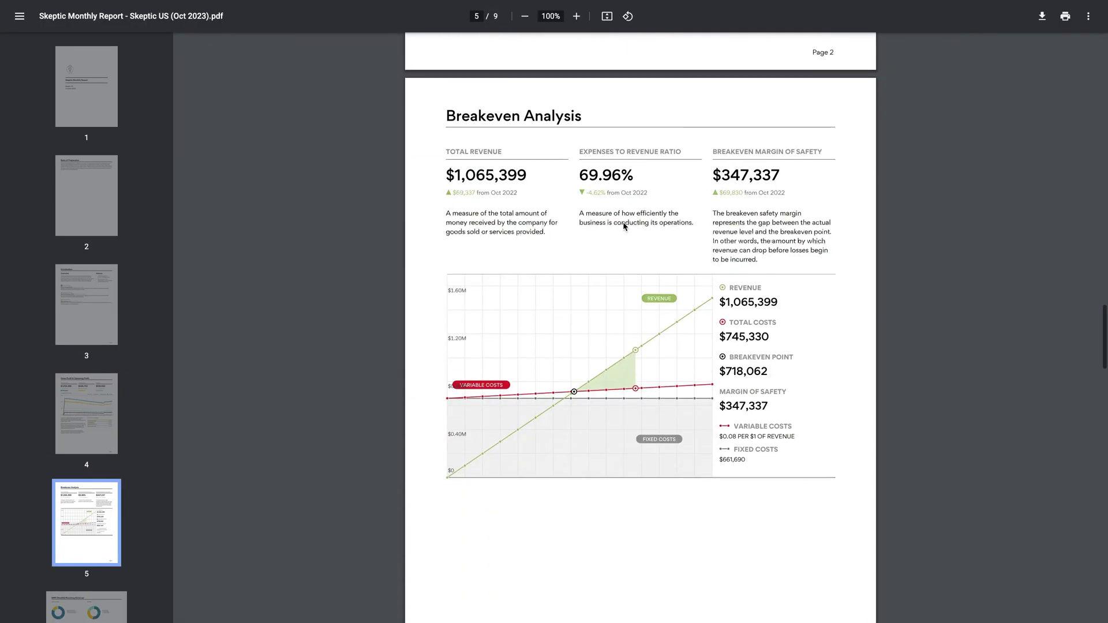
scroll(624, 231, "down", 8)
scroll(972, 440, "up", 20)
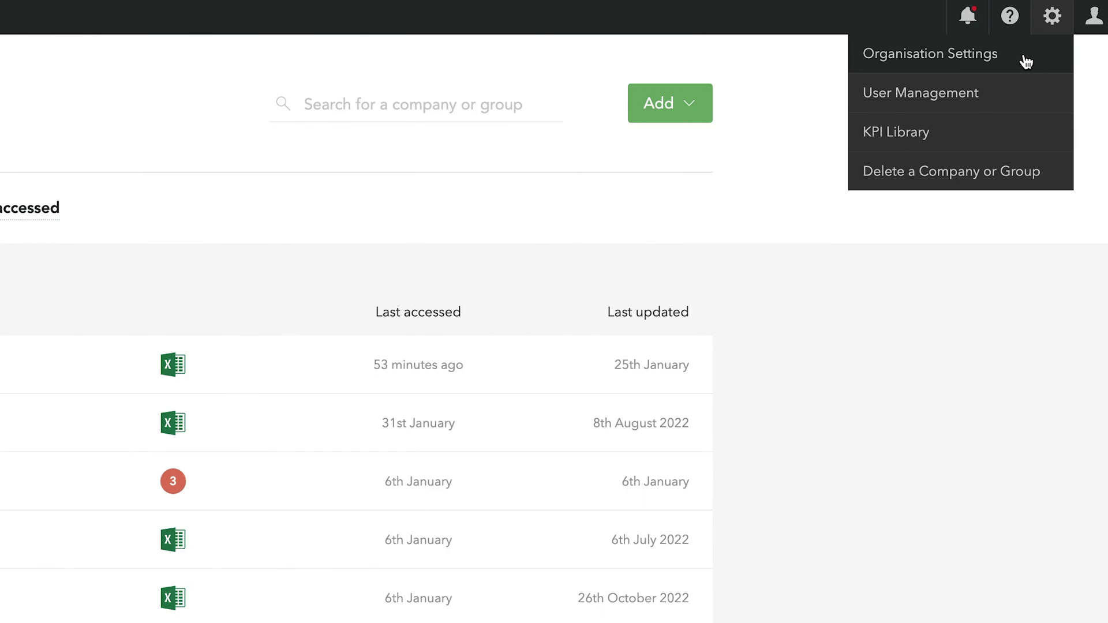
Apply the updated report settings so the report covers November 2023.
left_click(1026, 62)
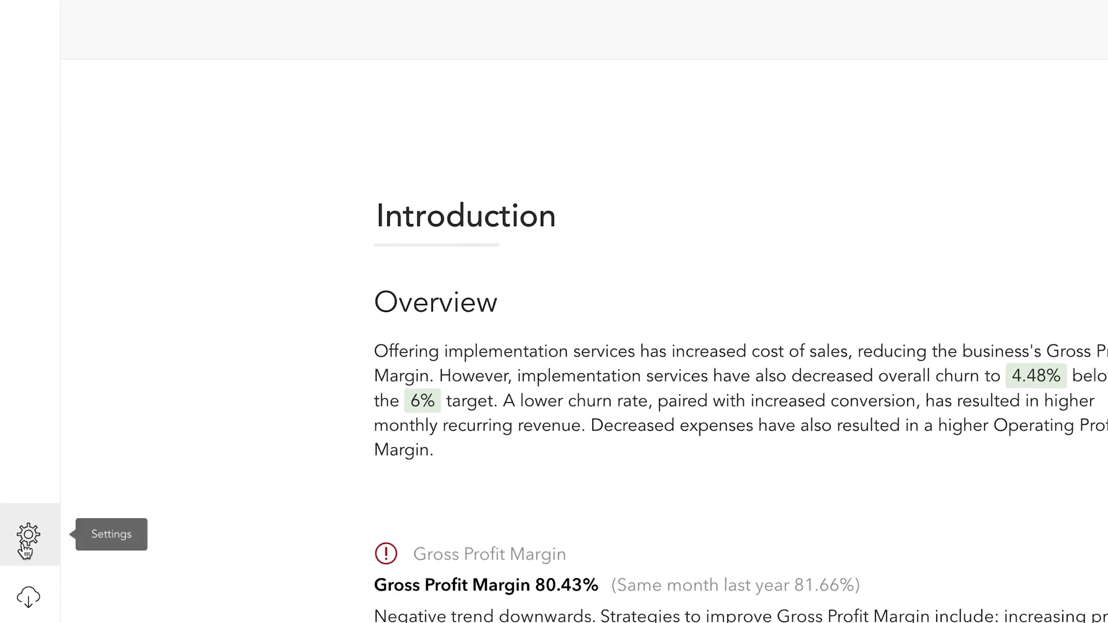
left_click(25, 545)
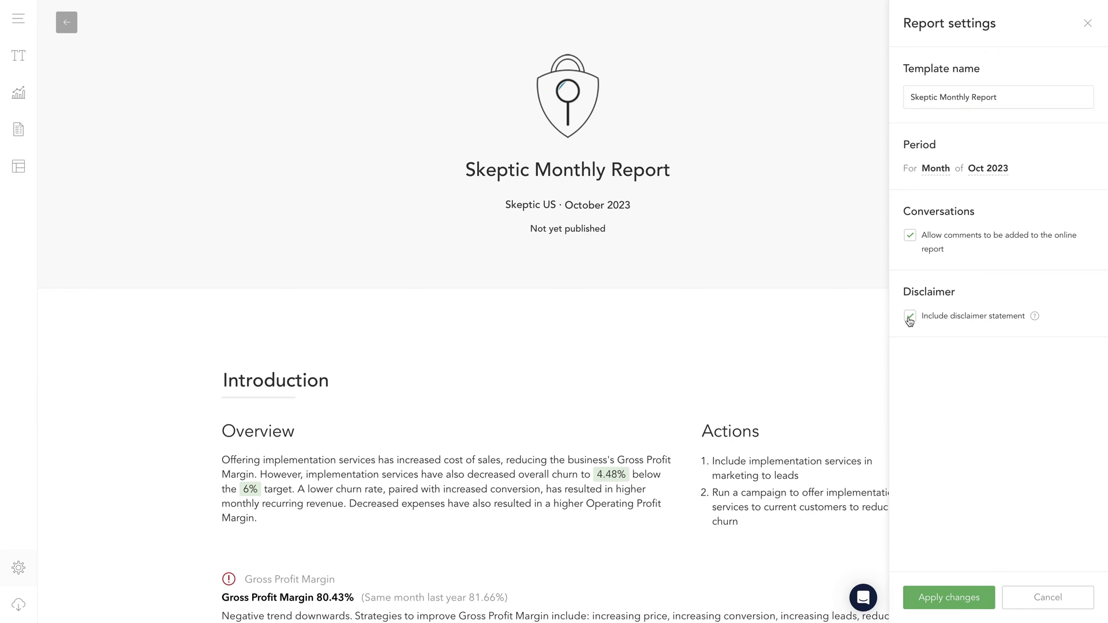
left_click(931, 606)
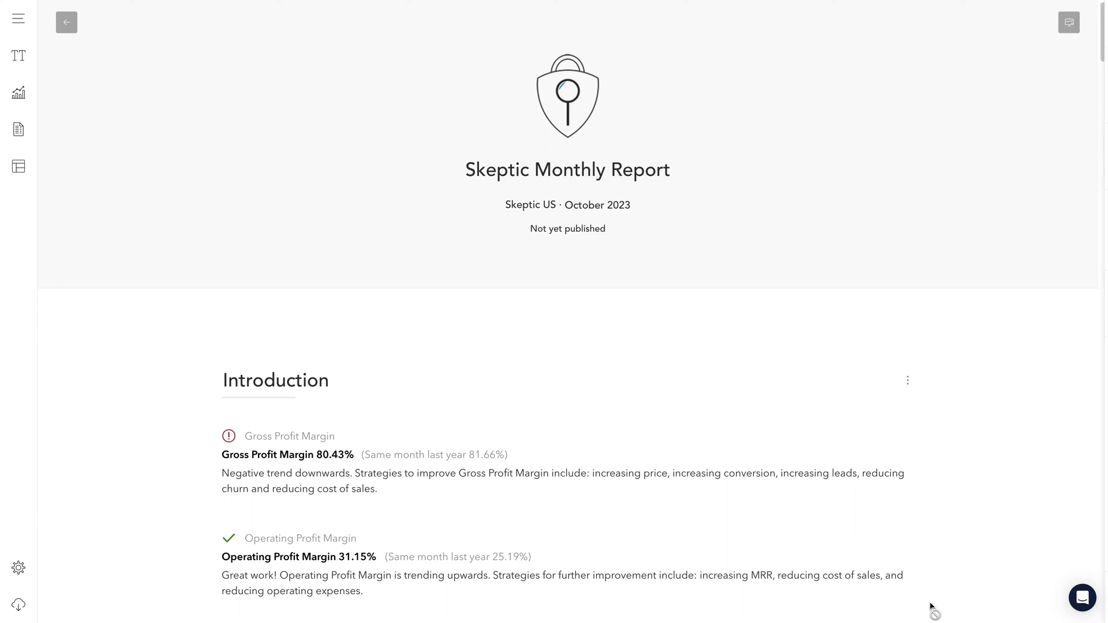
scroll(794, 336, "down", 15)
scroll(793, 337, "up", 2)
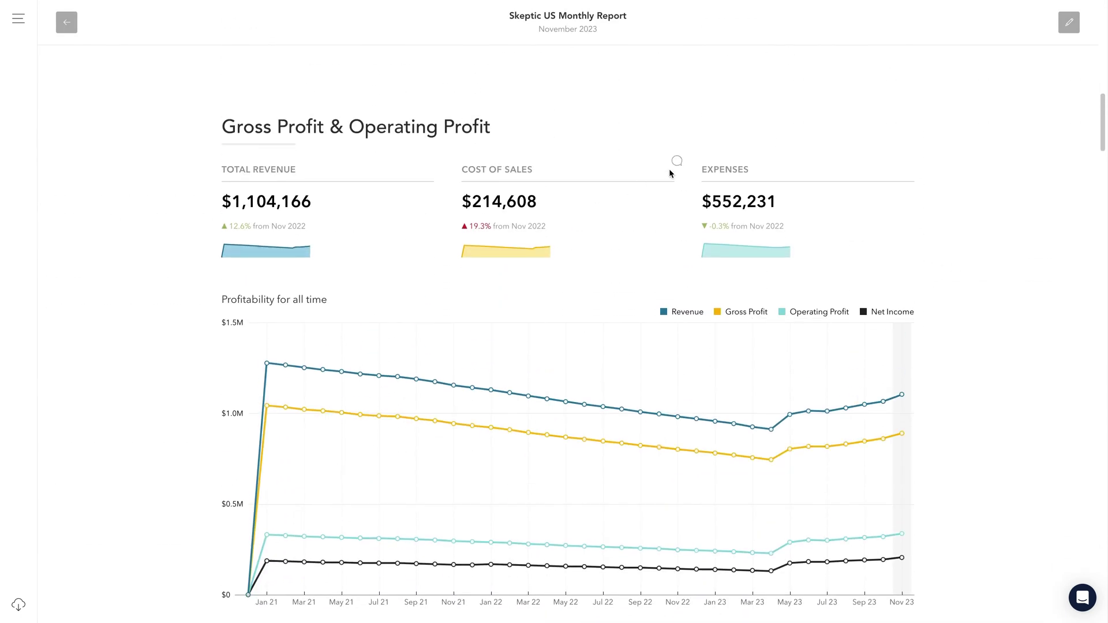
Comment 'Is the increase in Cost of Sales entirely due to the' on Cost of Sales, then check notifications.
left_click(677, 162)
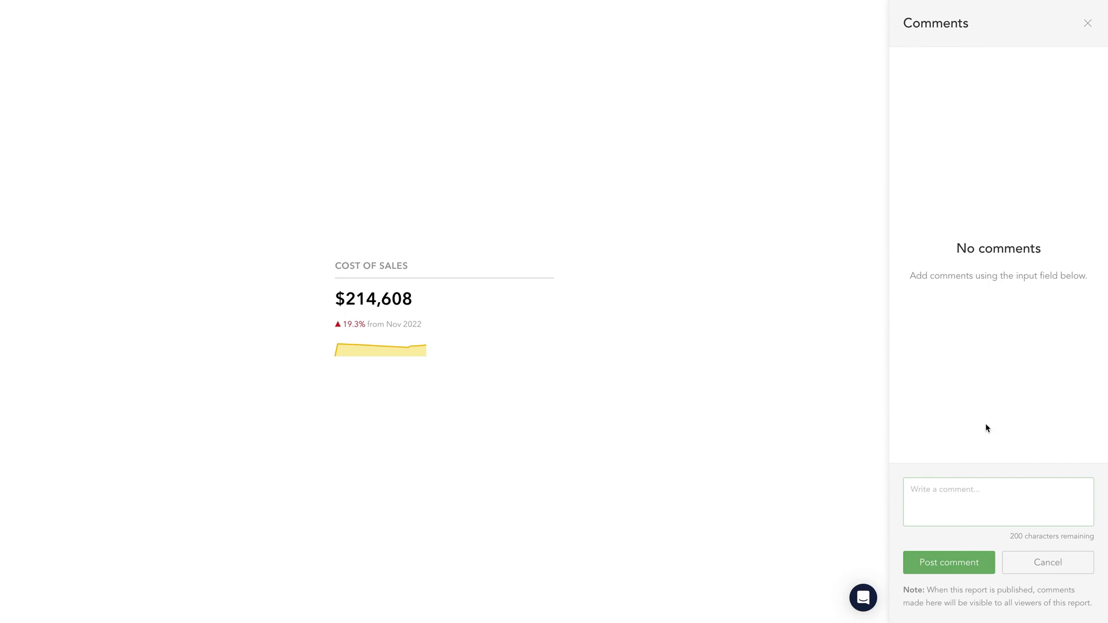
type("Is the increase in Cost of Sales entirely due to the")
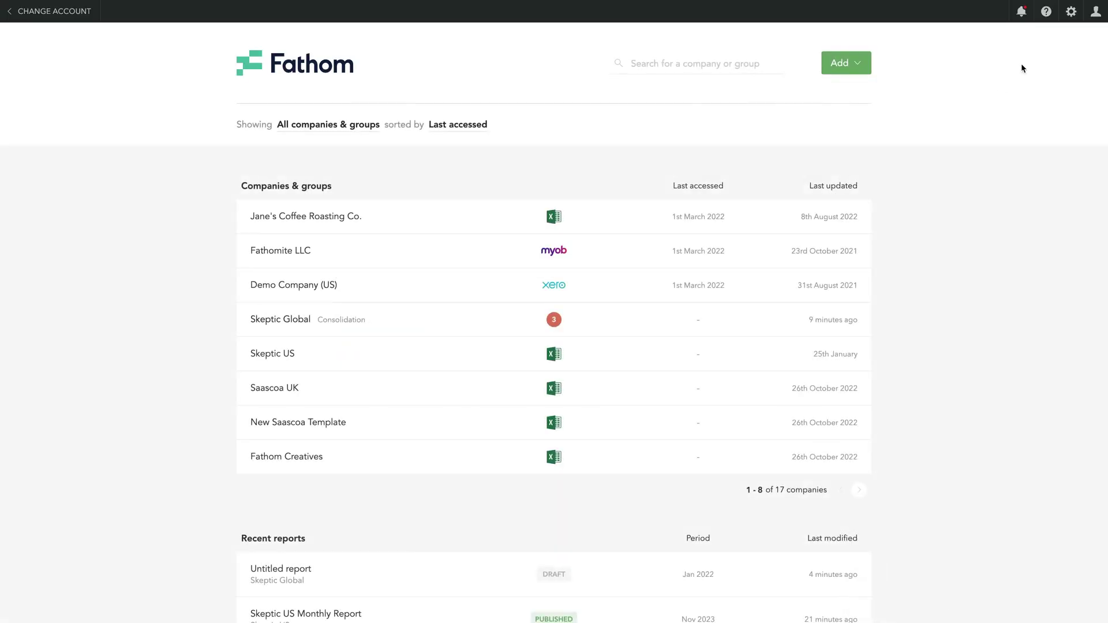
left_click(1021, 12)
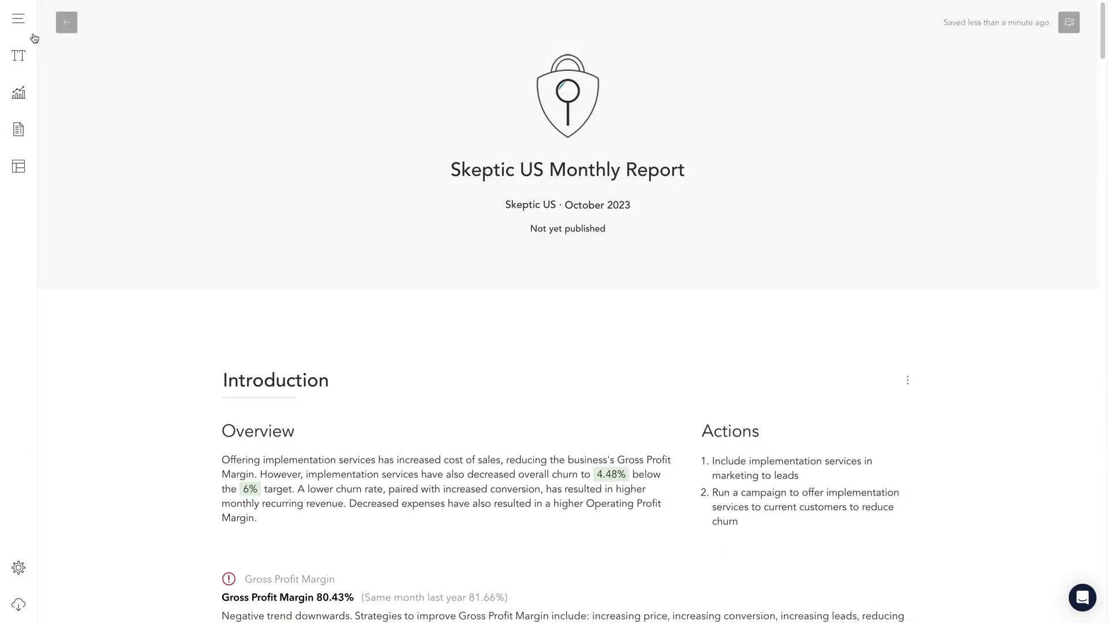
In the section outline, place Breakeven Analysis above Gross Profit & Operating Profit.
left_click(19, 24)
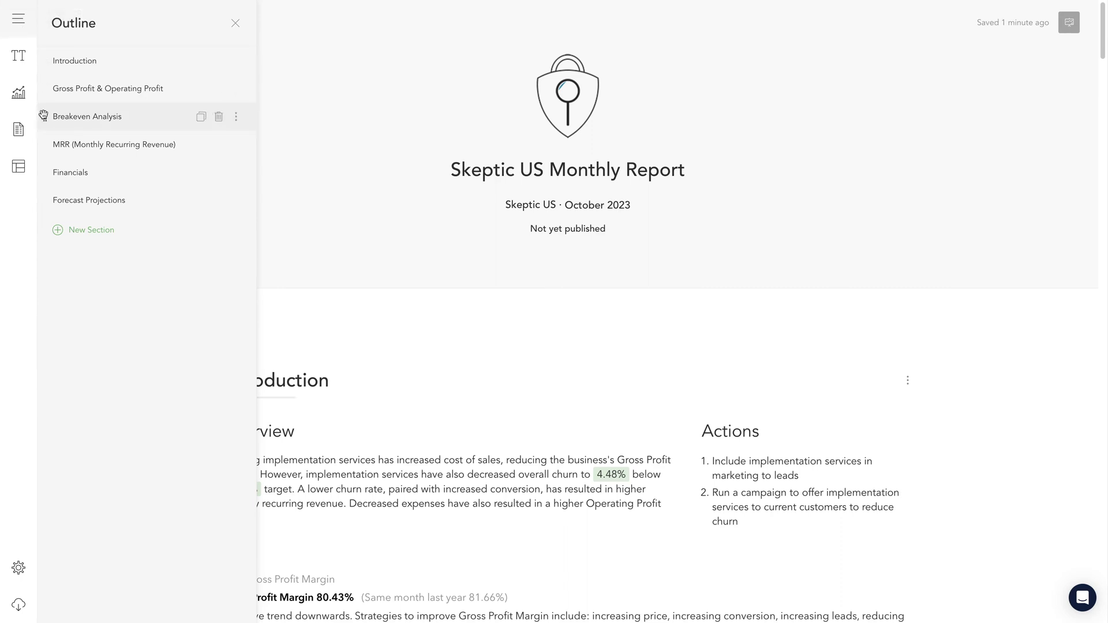
left_click_drag(44, 115, 47, 86)
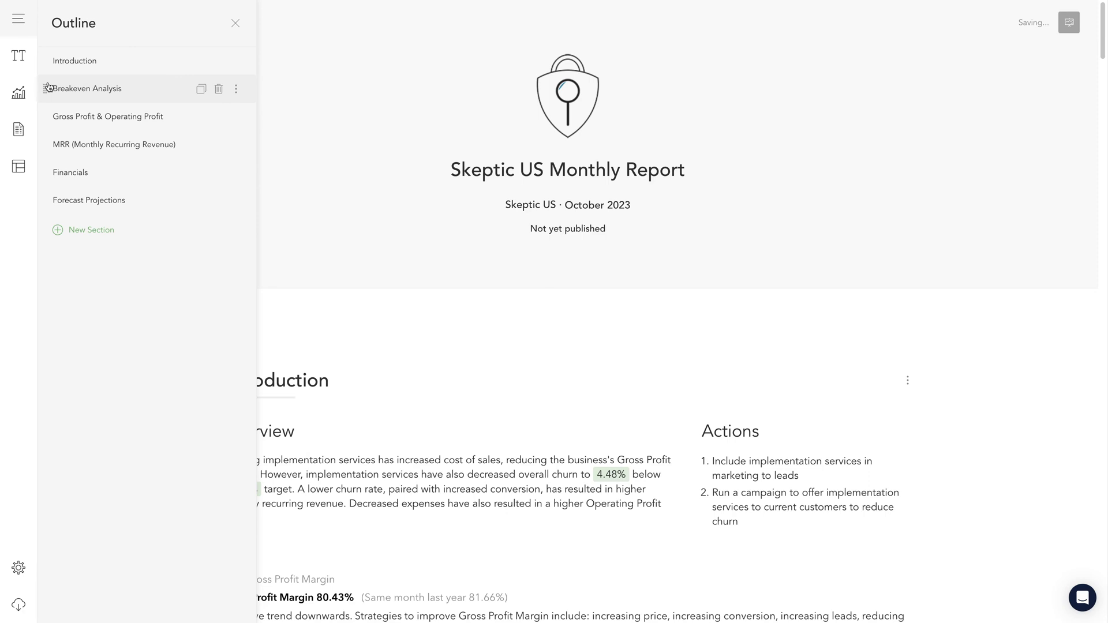
left_click(57, 116)
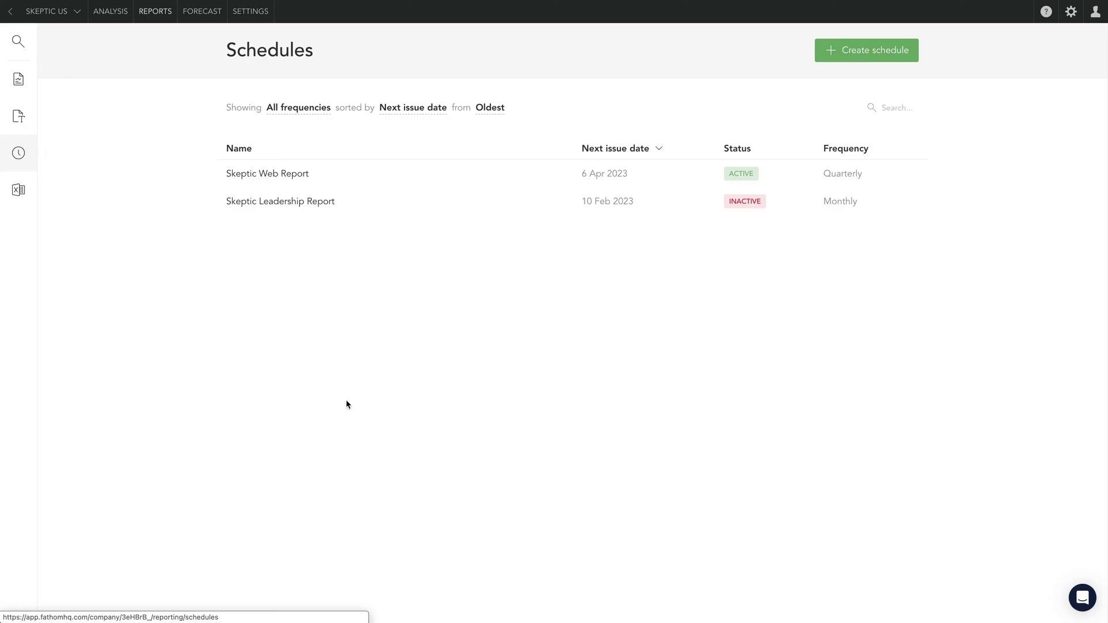
Start a draft report schedule based on the Skeptic US Monthly Report template.
left_click(874, 61)
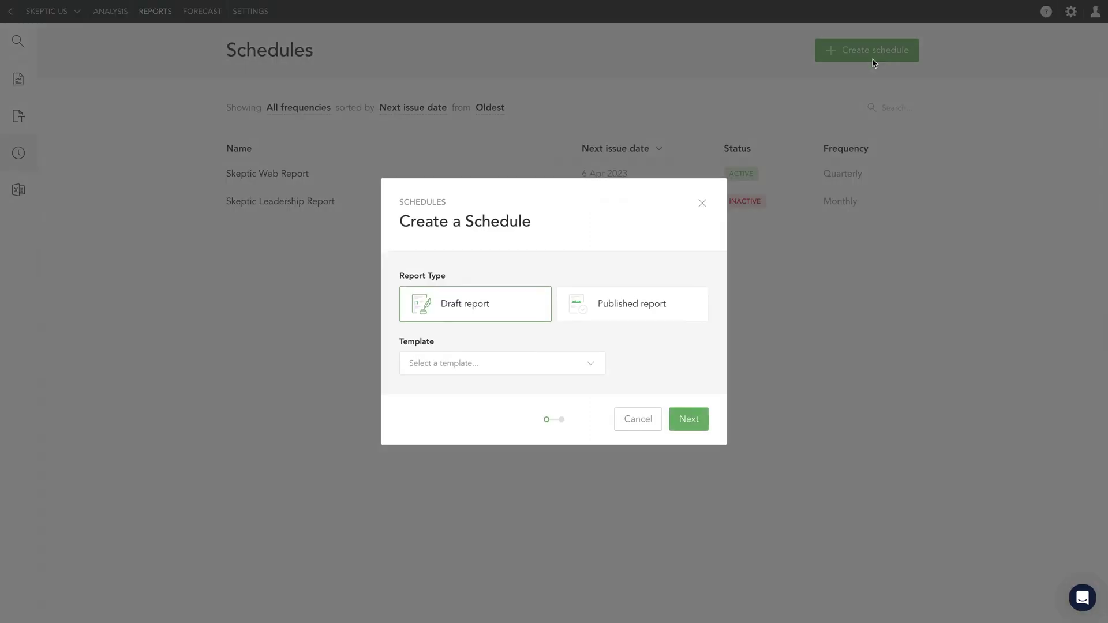
left_click(610, 319)
left_click(513, 315)
left_click(595, 372)
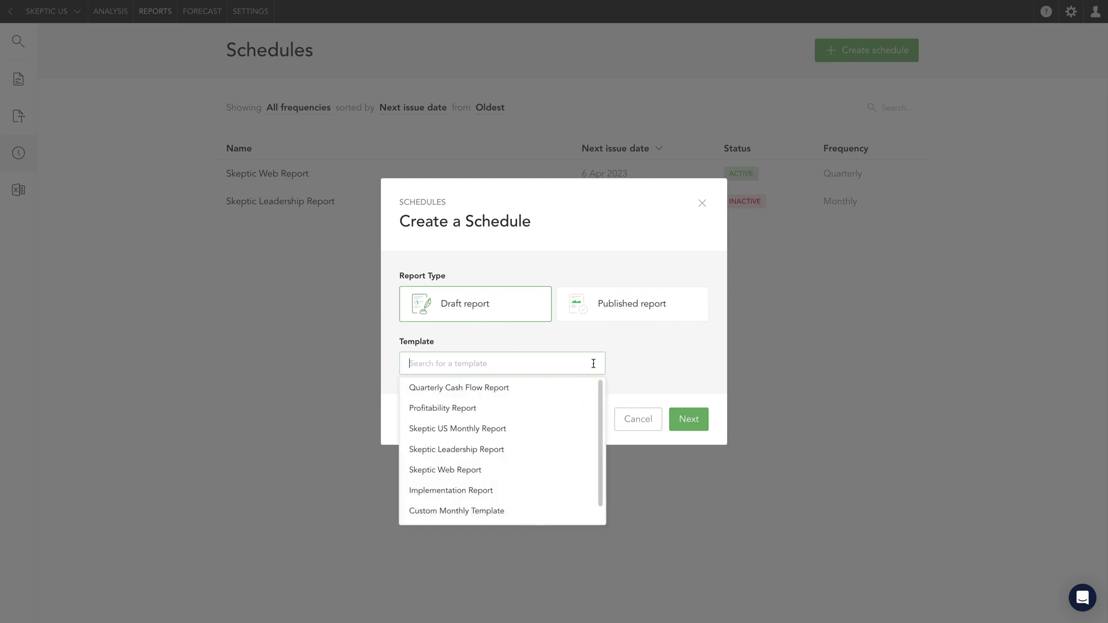
left_click(530, 432)
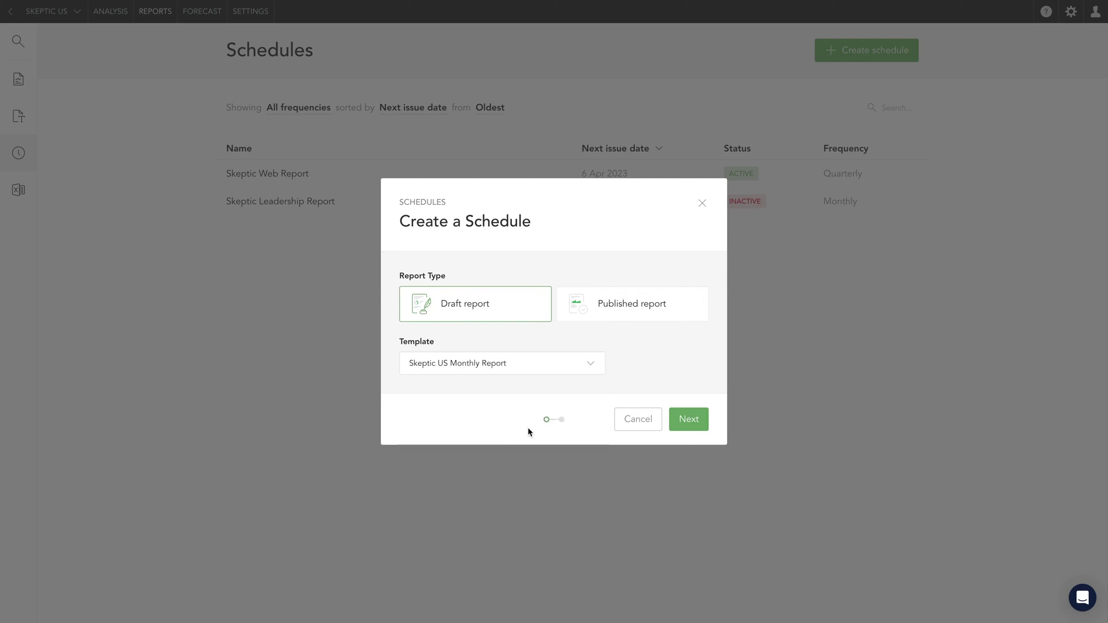
left_click(688, 419)
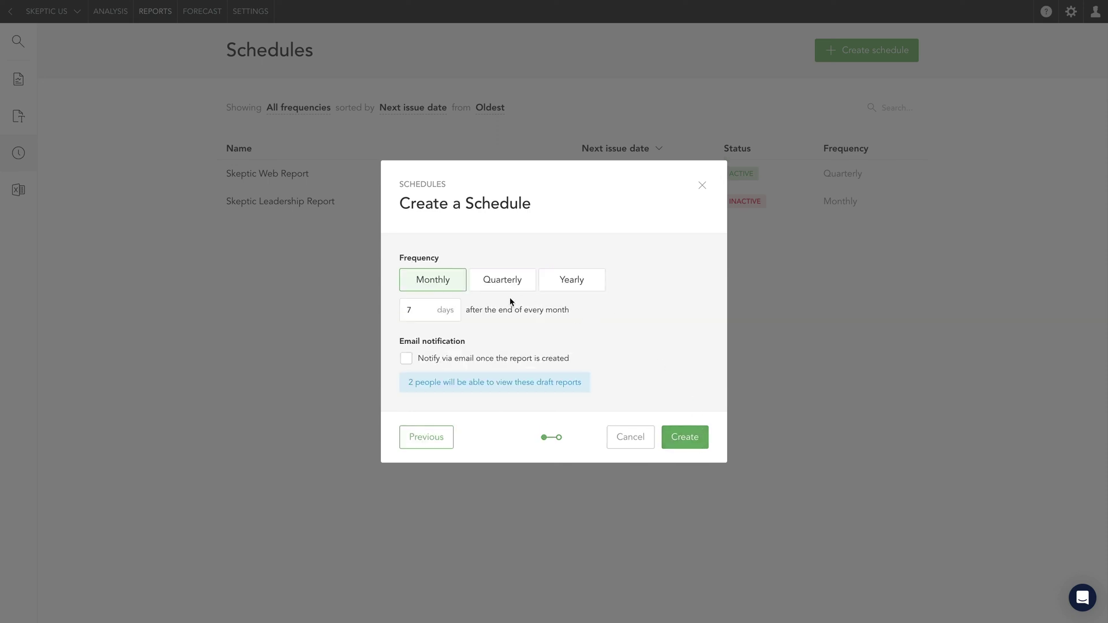
Make it monthly with email notification to Everyone, create it, and open the drafts list.
left_click(424, 307)
left_click(406, 357)
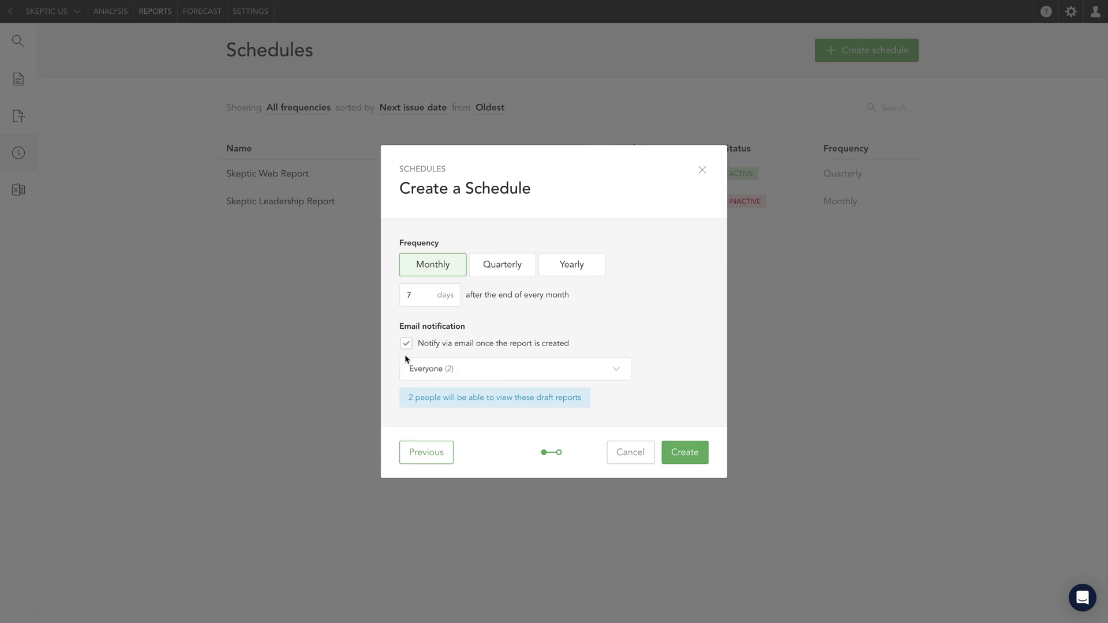
left_click(499, 373)
left_click(501, 375)
left_click(672, 460)
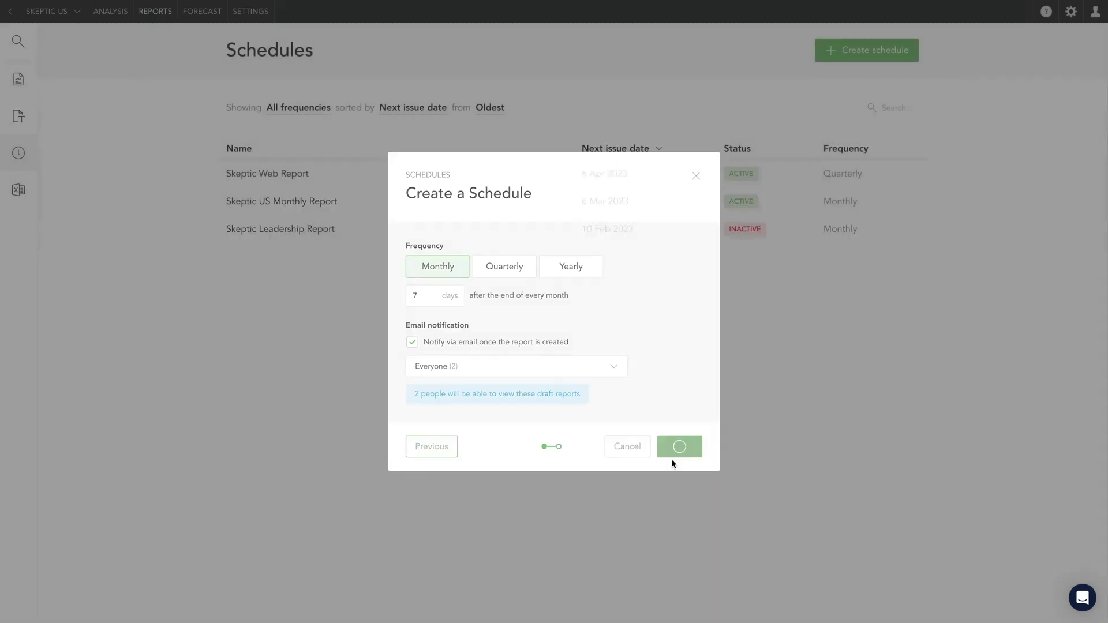
left_click(29, 92)
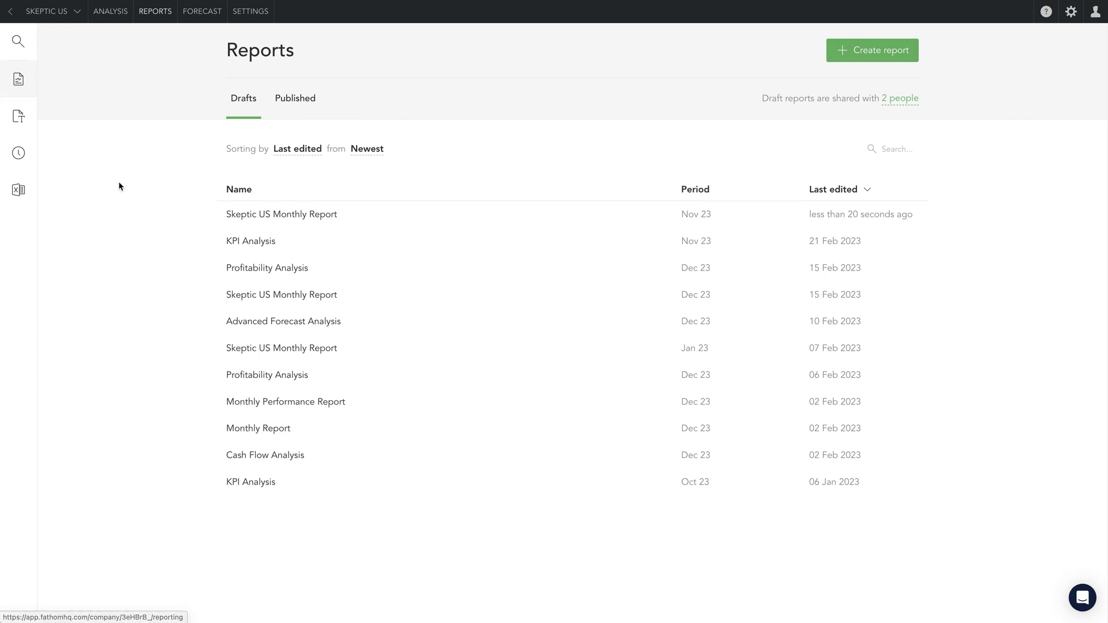
Publish the Nov 23 Skeptic US Monthly Report draft with email notification to Everyone (3).
mouse_move(629, 213)
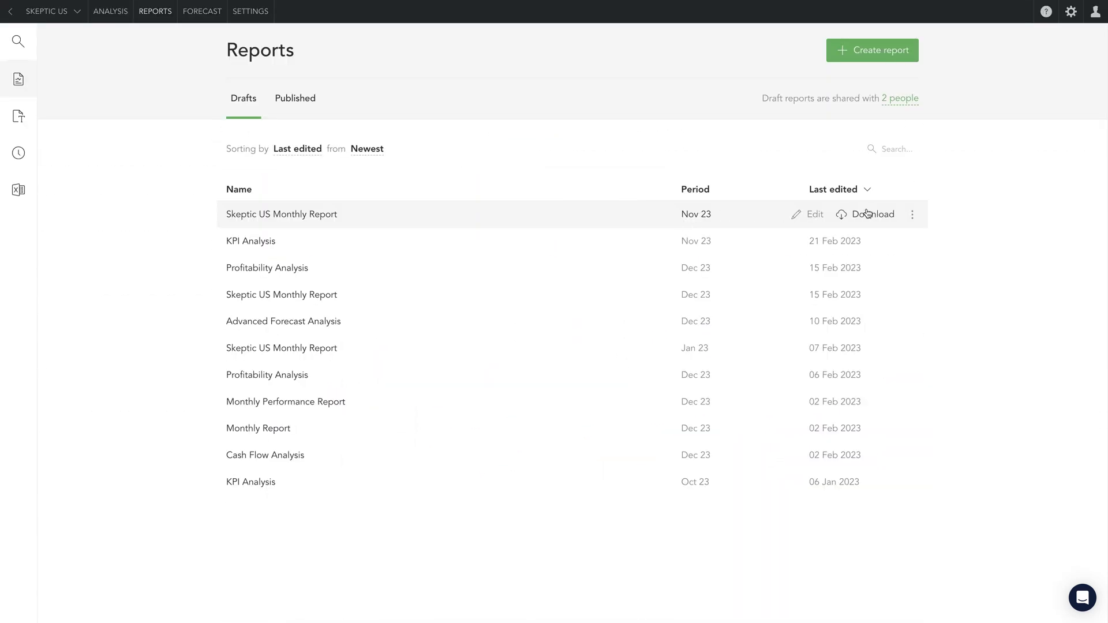
left_click(911, 216)
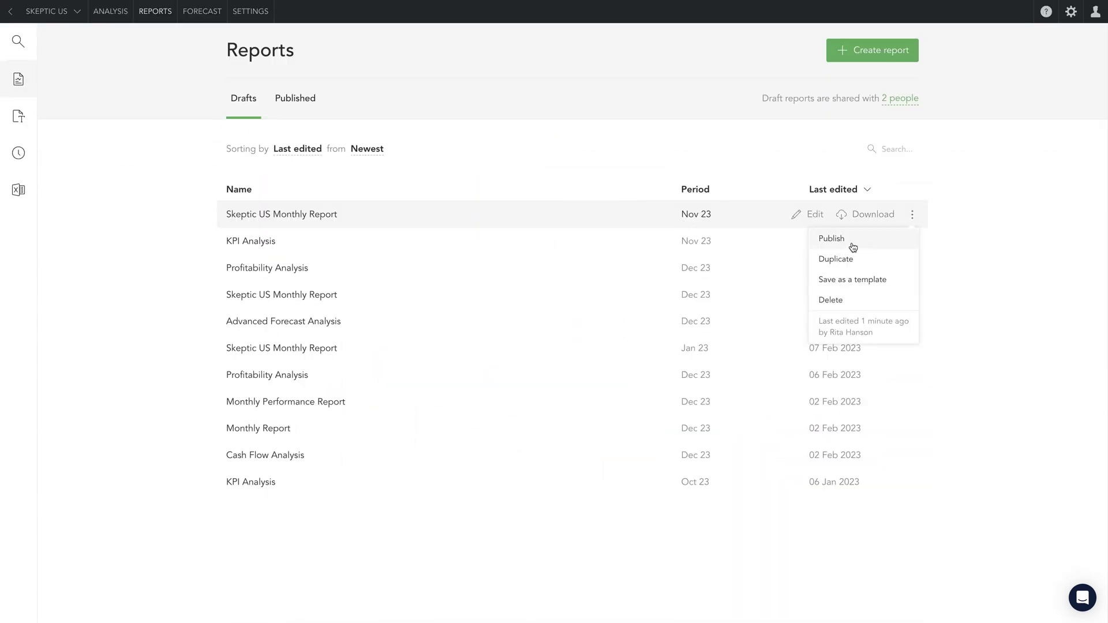
left_click(831, 239)
left_click(470, 341)
left_click(610, 358)
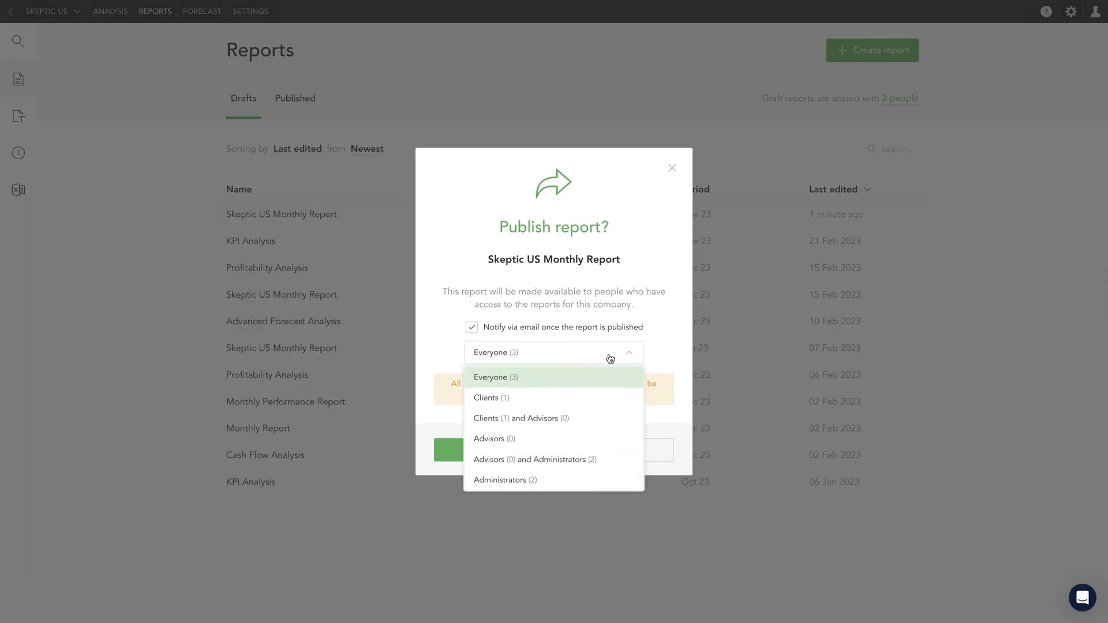
left_click(610, 358)
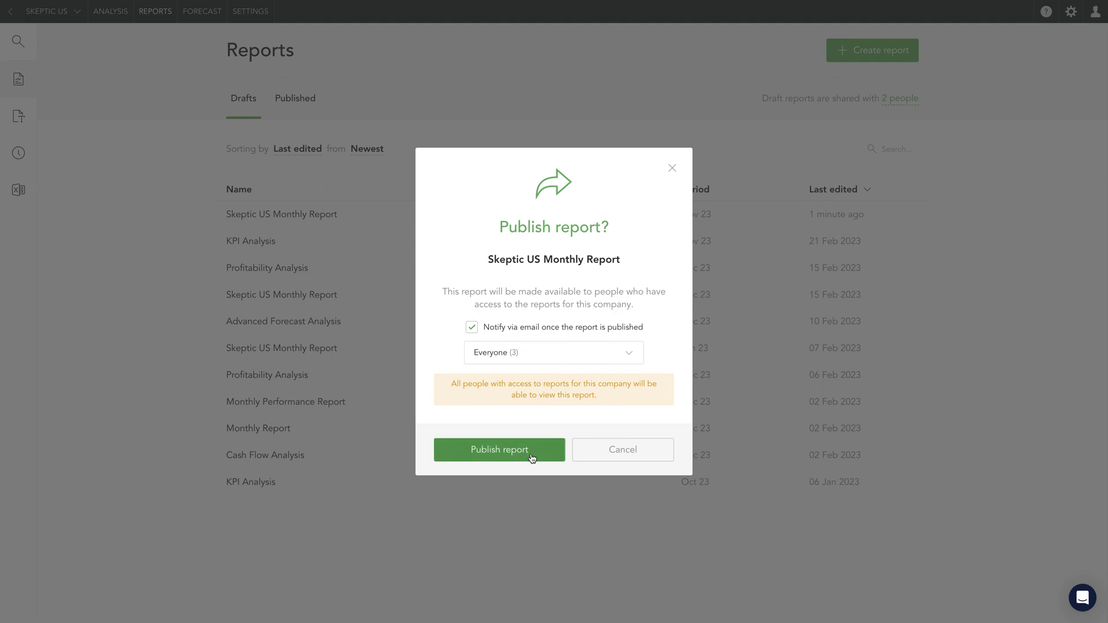